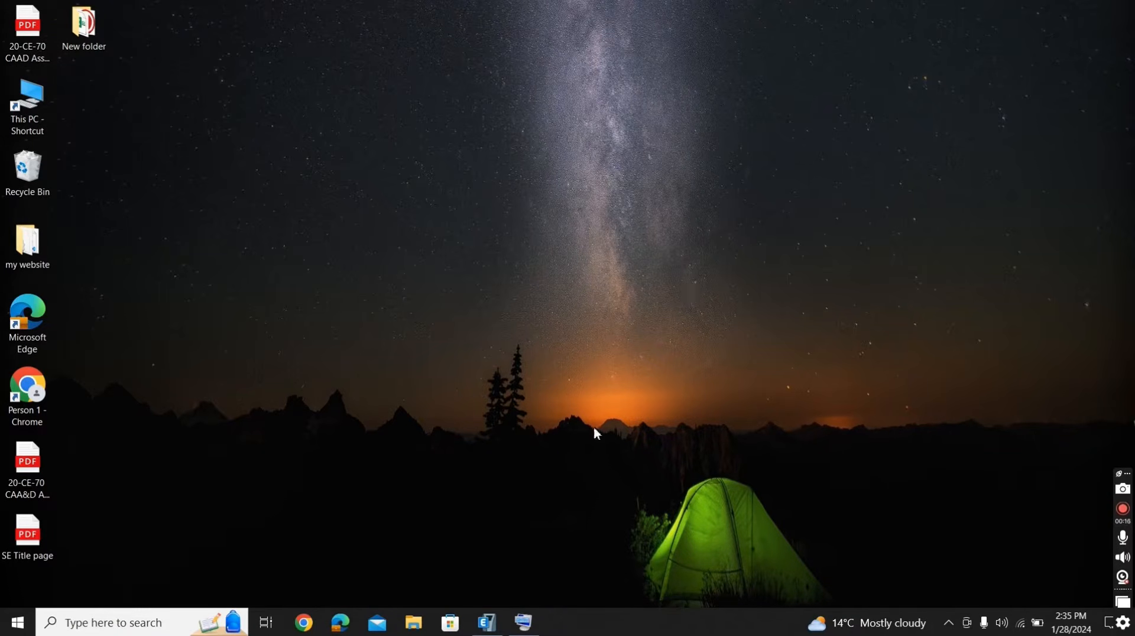
- Switch to ETABS and start a new model with the built-in U.S. Customary, AISC14, AISC 360-16 and ACI 318-19 settings
{"action": "left_click", "coordinate": [487, 623]}
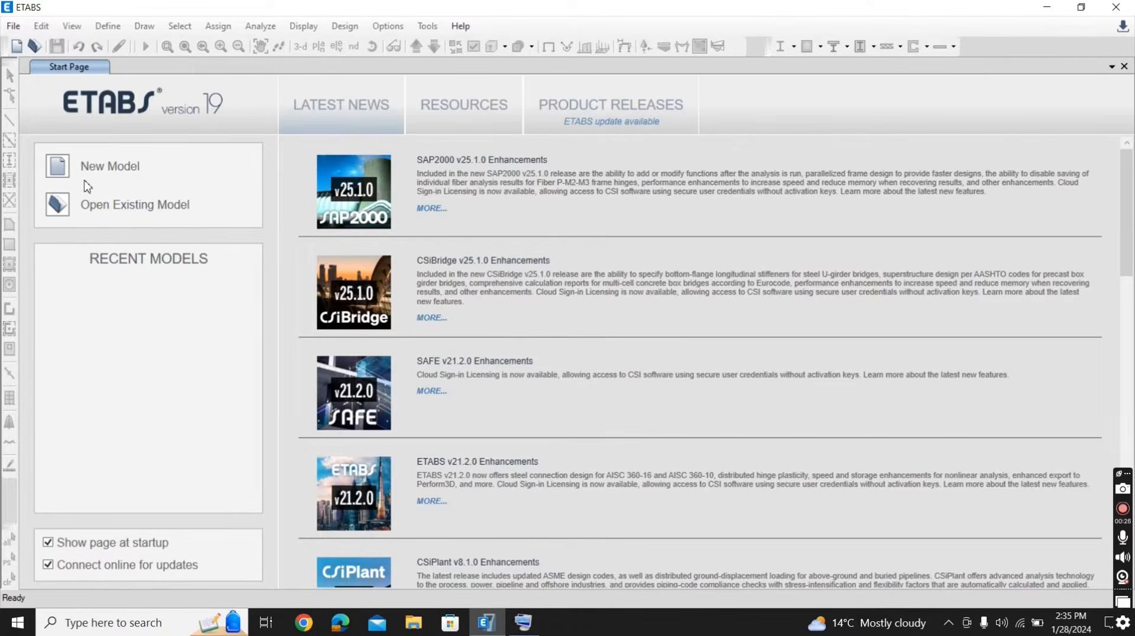
{"action": "left_click", "coordinate": [112, 174]}
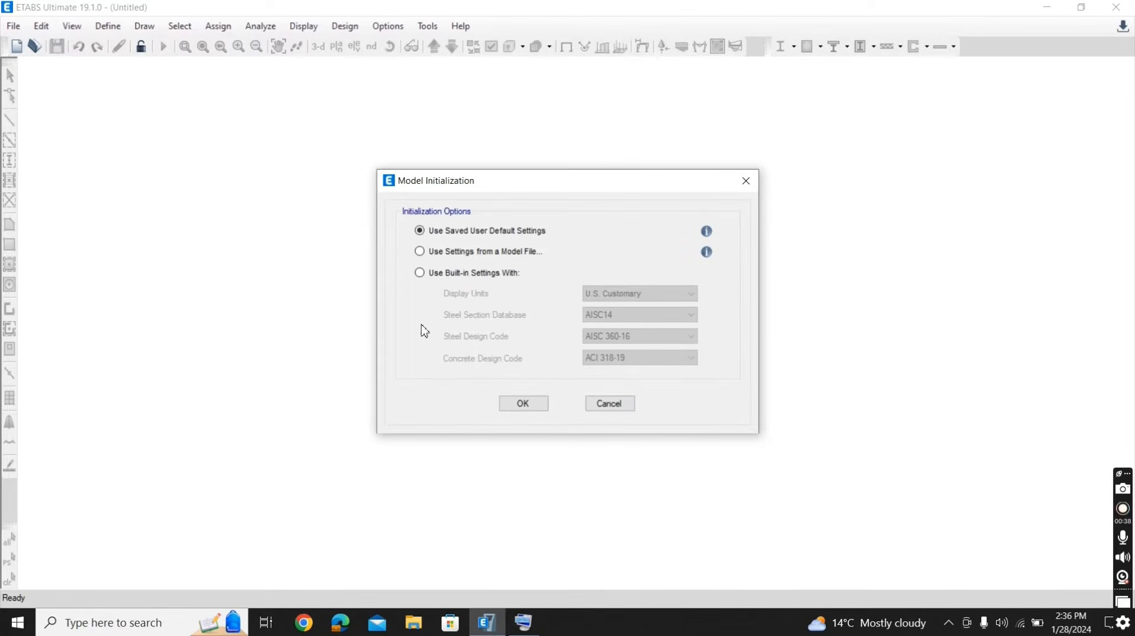
{"action": "left_click", "coordinate": [419, 274]}
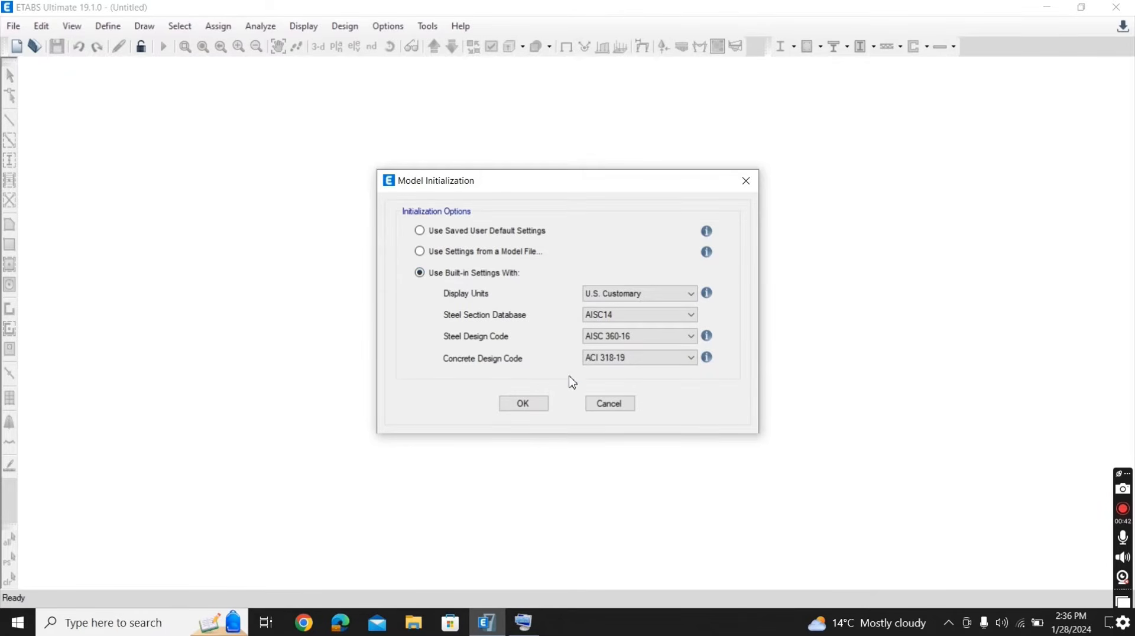
{"action": "left_click", "coordinate": [518, 408]}
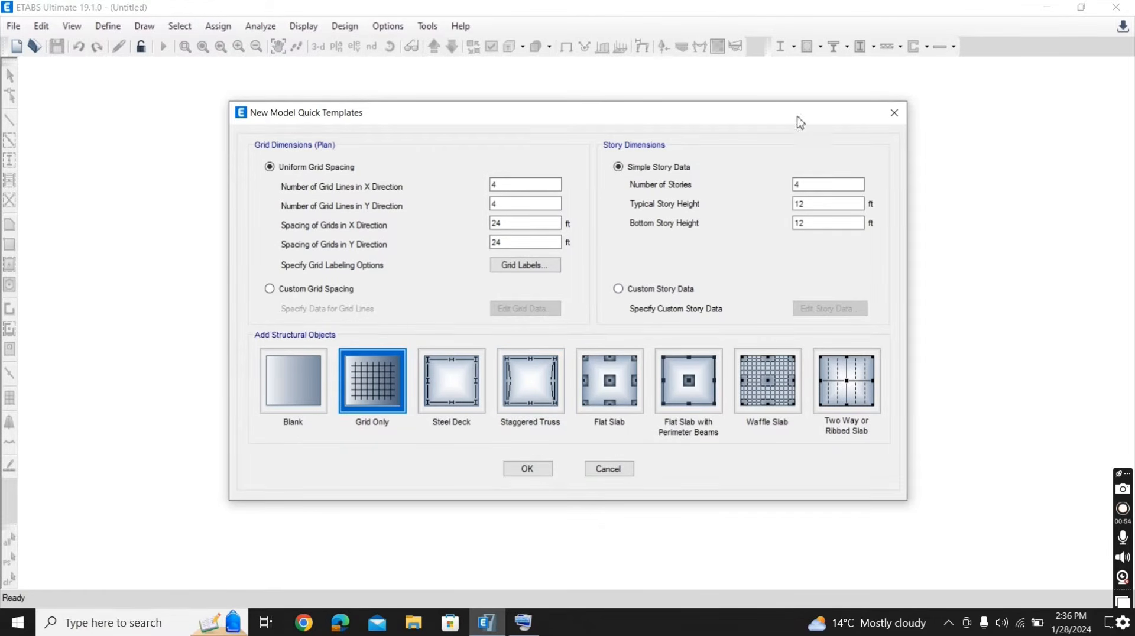
- Create the grid-only model with 2 stories, a typical story height of 10 ft and a bottom story height of 20 ft
{"action": "left_click", "coordinate": [800, 184]}
{"action": "left_click_drag", "start_coordinate": [800, 184], "coordinate": [780, 189]}
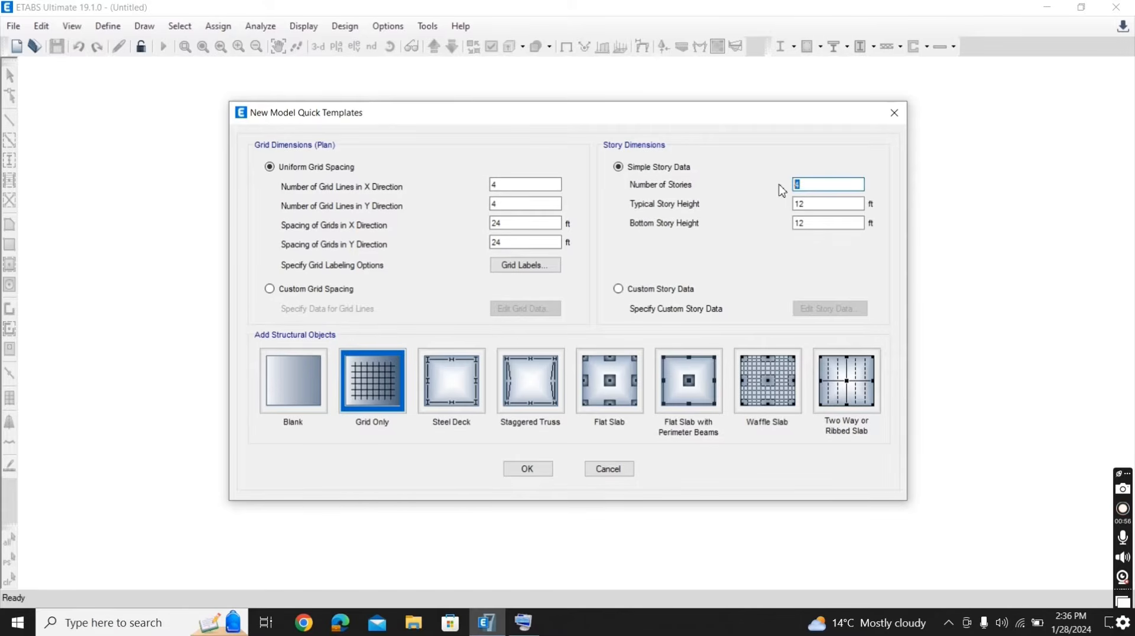
{"action": "type", "text": "2"}
{"action": "left_click_drag", "start_coordinate": [845, 204], "coordinate": [753, 204]}
{"action": "type", "text": "10"}
{"action": "left_click_drag", "start_coordinate": [805, 223], "coordinate": [747, 231]}
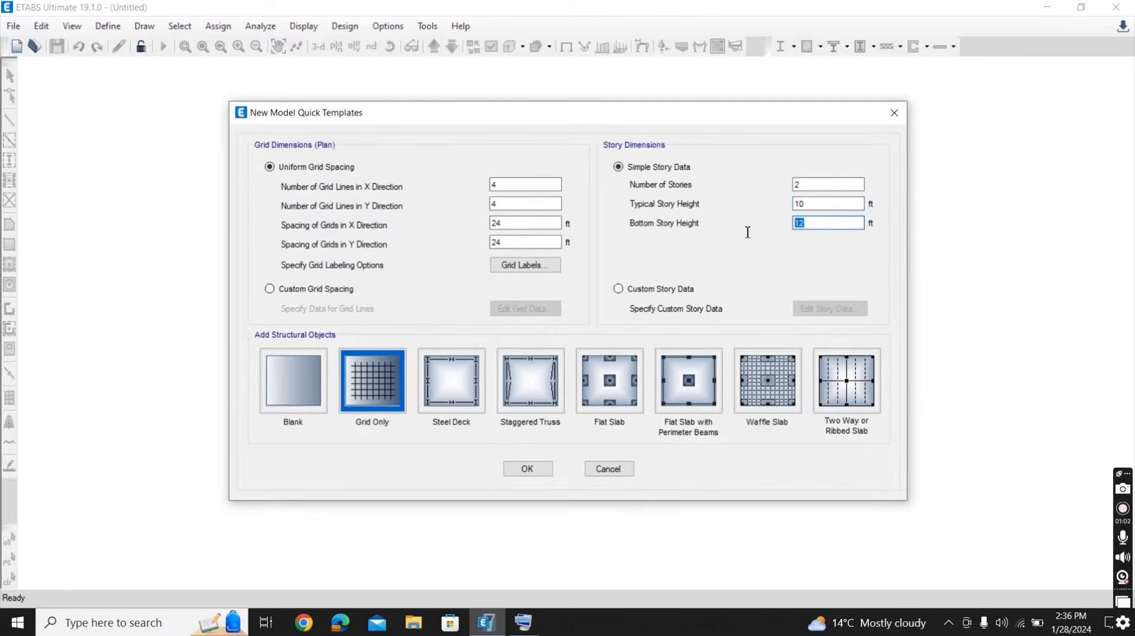
{"action": "type", "text": "20"}
{"action": "left_click", "coordinate": [521, 471]}
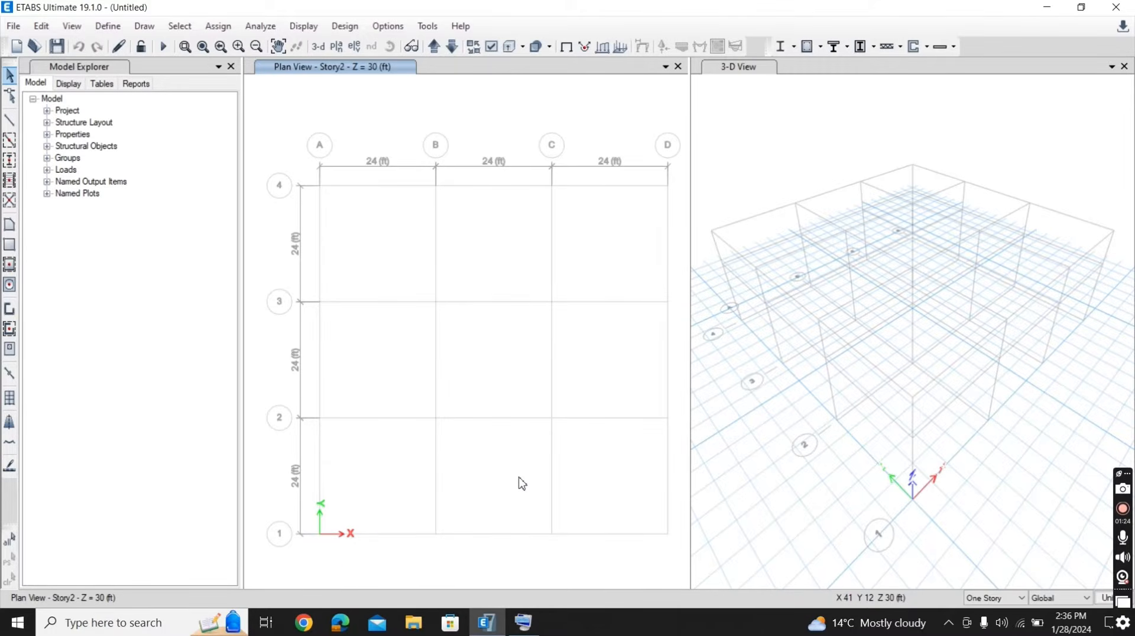
- Add a cylindrical grid system with 3 grid lines in R, 13 grid lines in T and 10 ft spacing in the R direction
{"action": "left_click", "coordinate": [42, 27]}
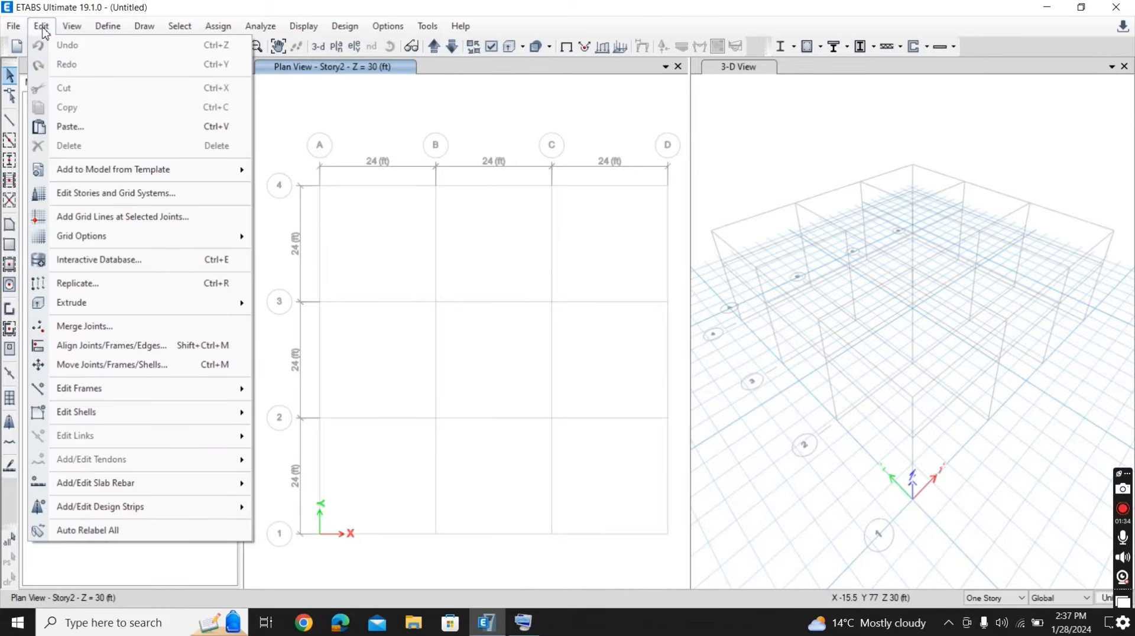
{"action": "left_click", "coordinate": [131, 194]}
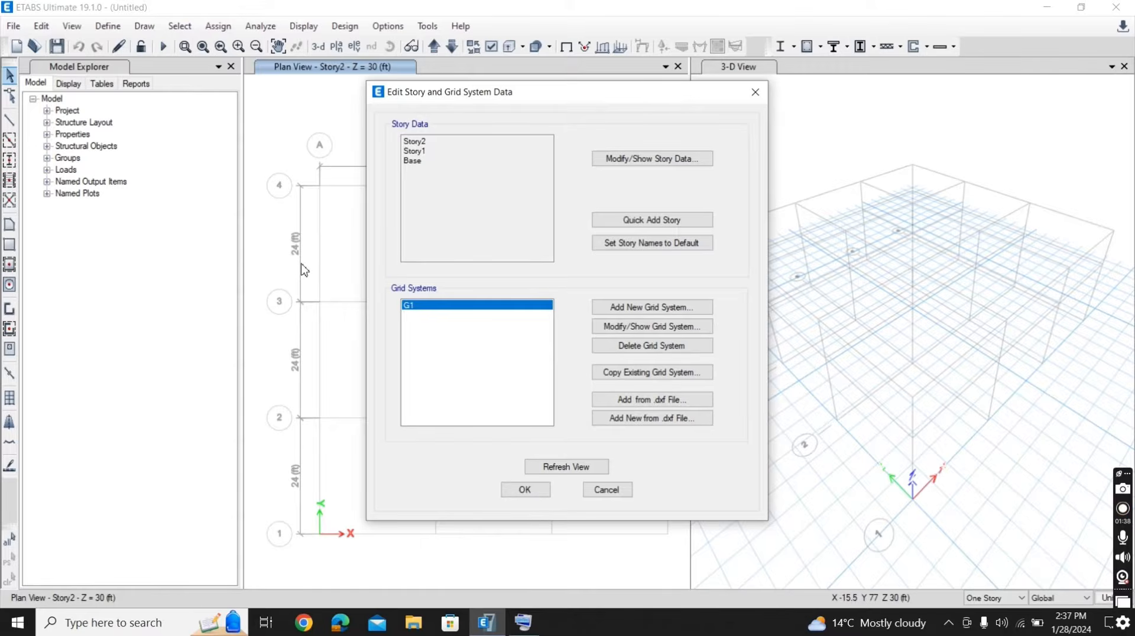
{"action": "left_click", "coordinate": [634, 307]}
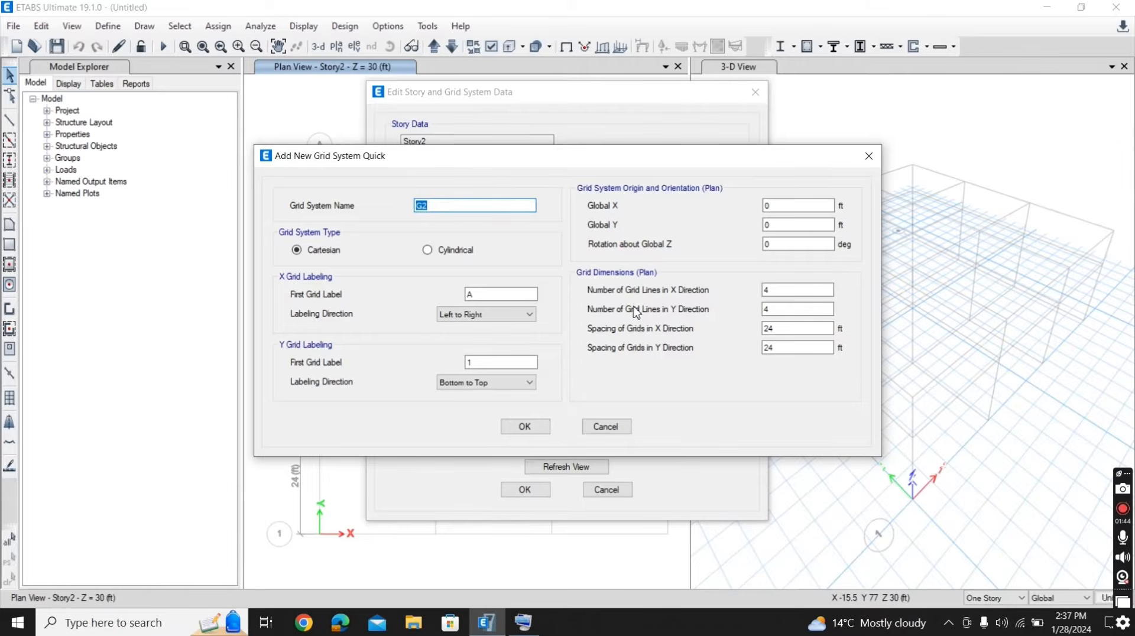
{"action": "left_click", "coordinate": [438, 250]}
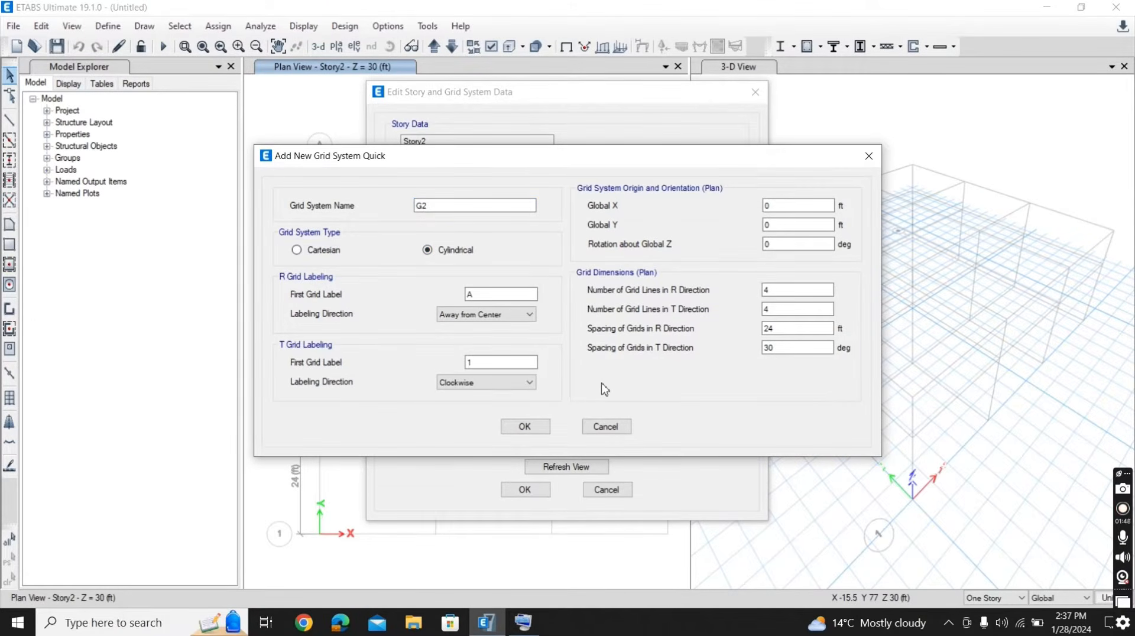
{"action": "left_click", "coordinate": [788, 290]}
{"action": "double_click", "coordinate": [766, 289]}
{"action": "type", "text": "3"}
{"action": "double_click", "coordinate": [777, 309]}
{"action": "type", "text": "13"}
{"action": "key", "text": "Tab"}
{"action": "type", "text": "10"}
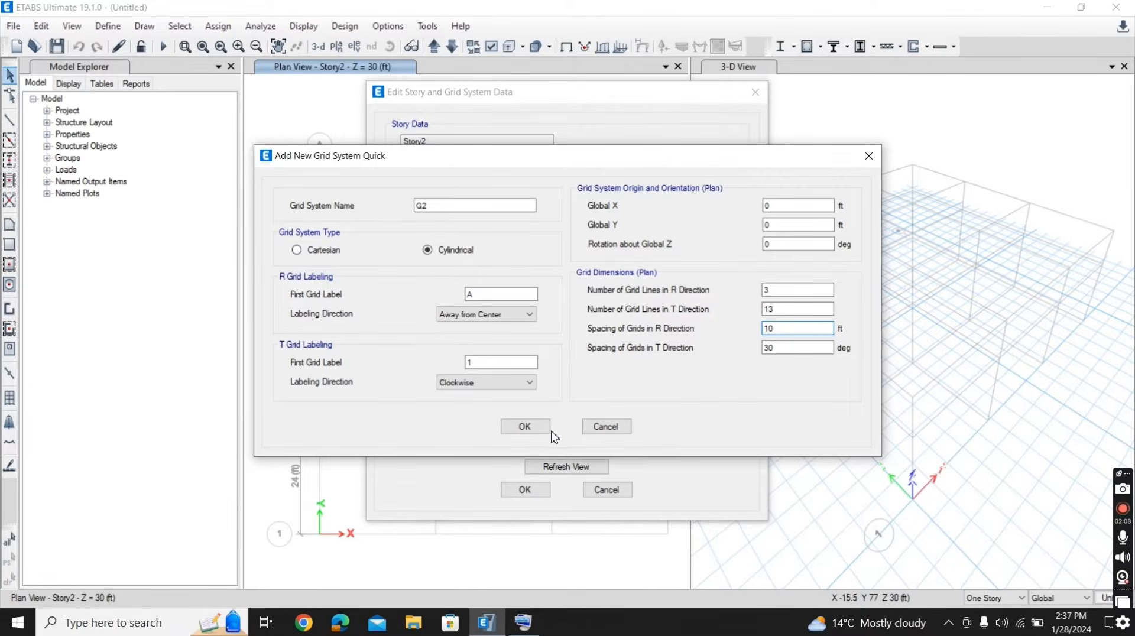
{"action": "left_click", "coordinate": [531, 428]}
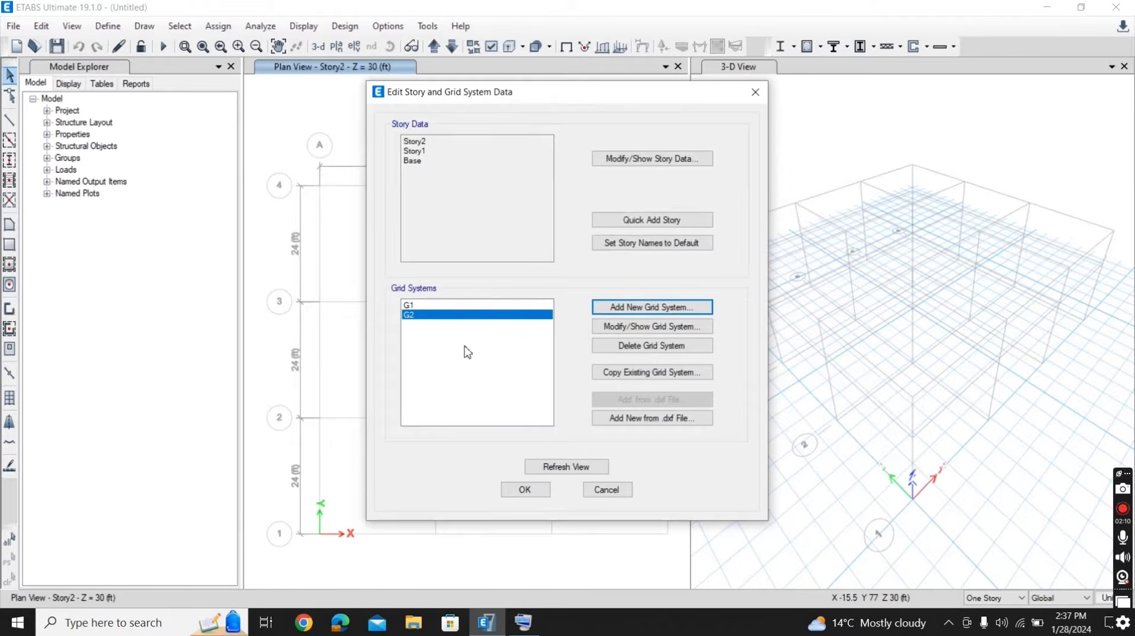
- Delete the original Cartesian grid system G1
{"action": "left_click", "coordinate": [416, 306]}
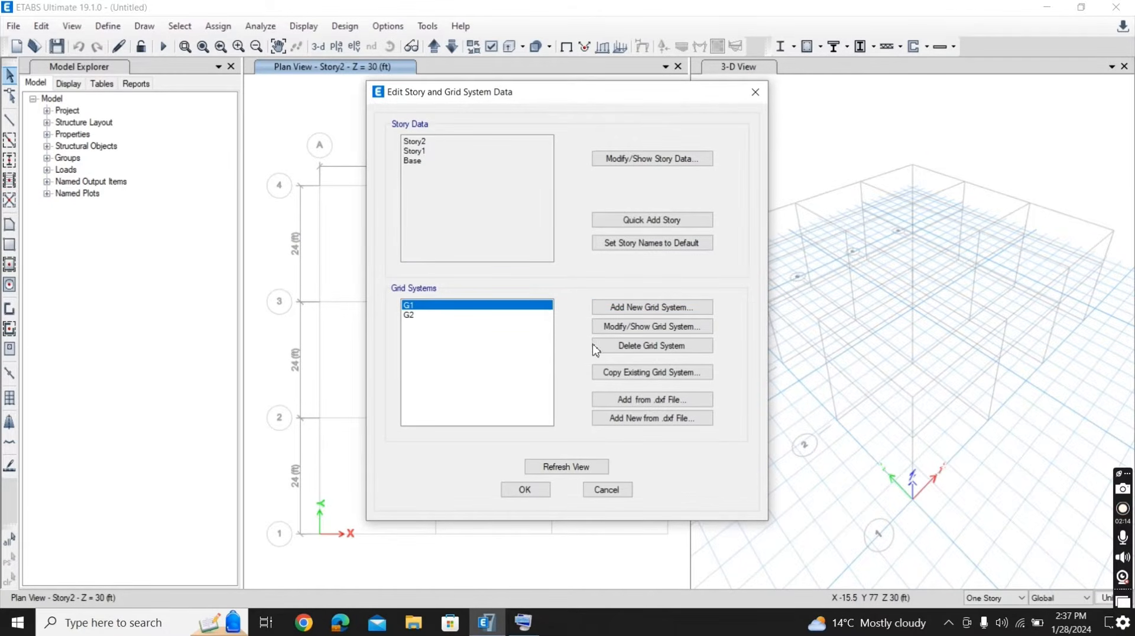
{"action": "left_click", "coordinate": [623, 348]}
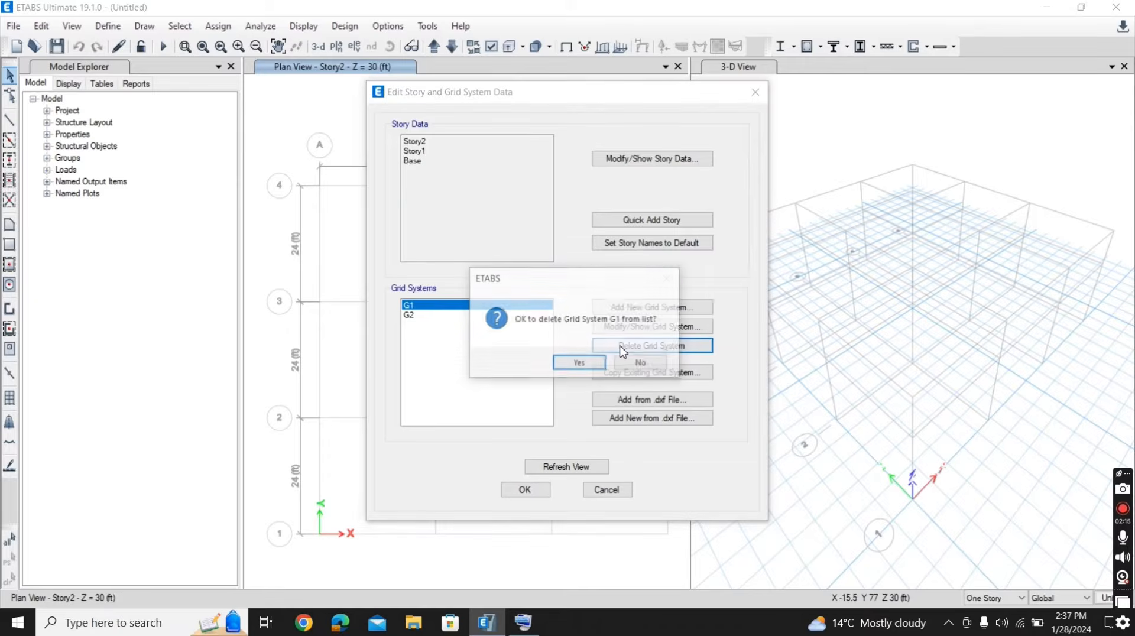
{"action": "left_click", "coordinate": [594, 364]}
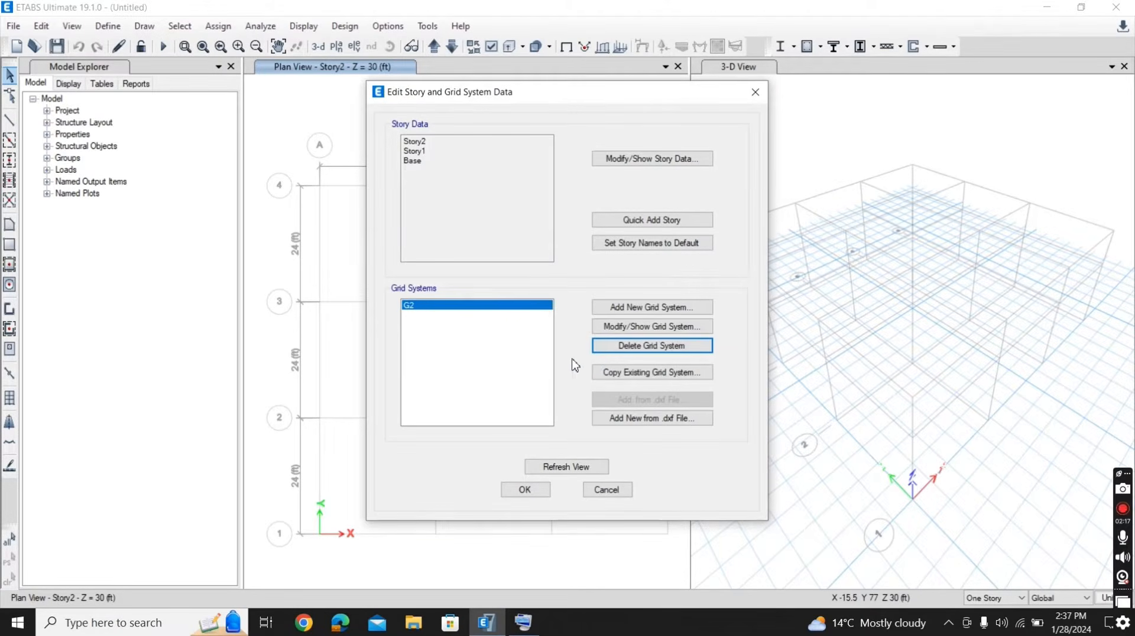
- Set the R ordinate of grid C in grid system G2 to 11.5 ft, show the grid data as spacing and apply the grid changes
{"action": "left_click", "coordinate": [643, 327]}
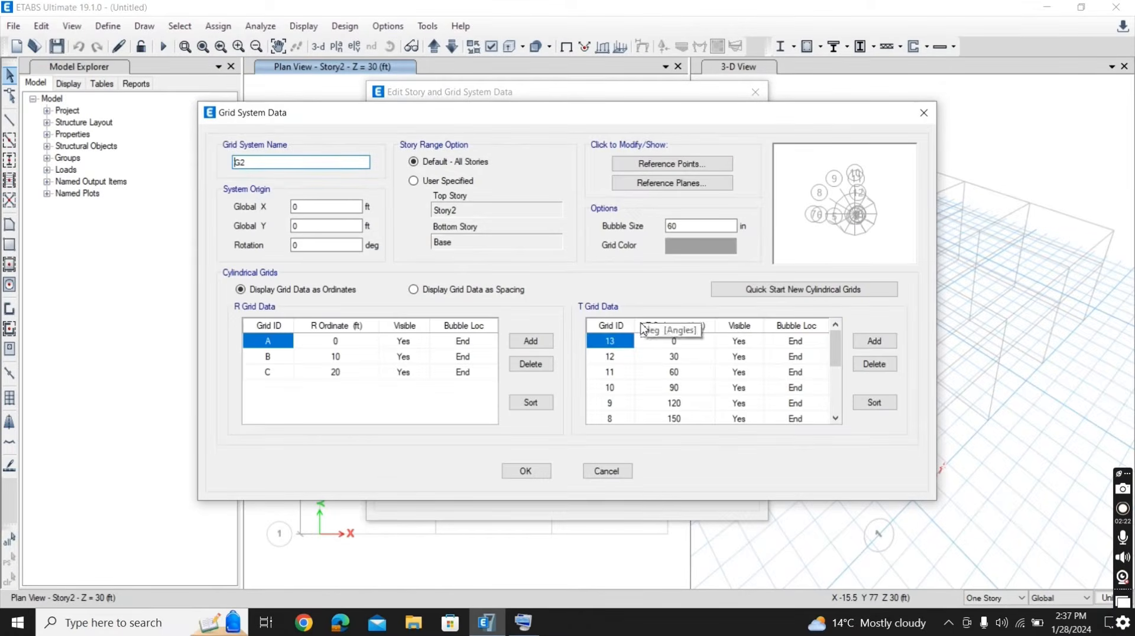
{"action": "left_click", "coordinate": [341, 373]}
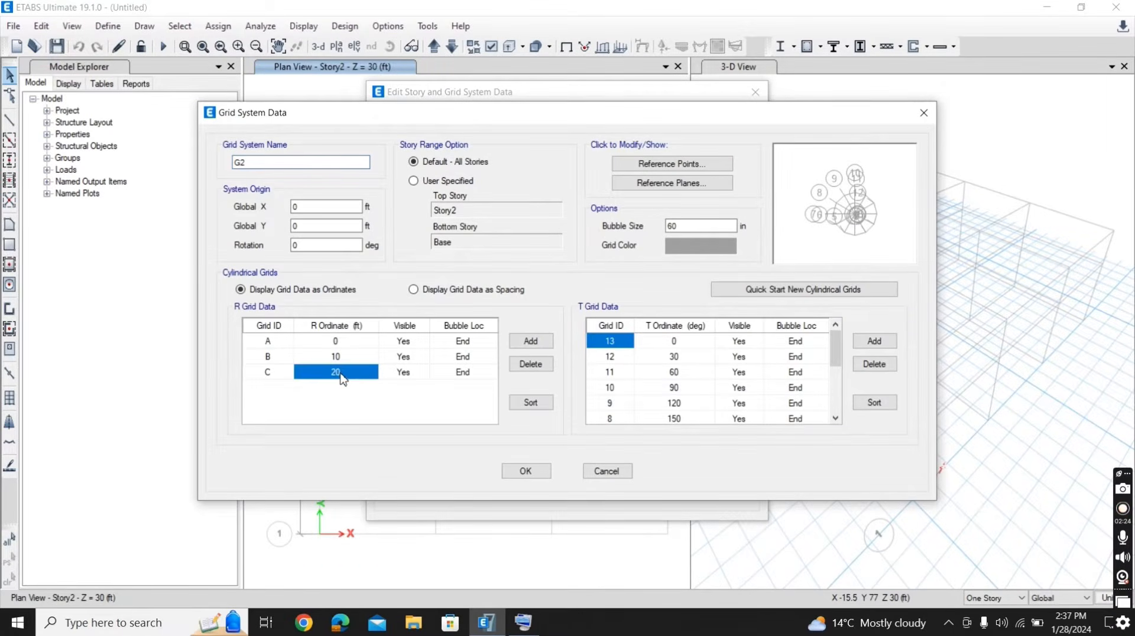
{"action": "type", "text": "11"}
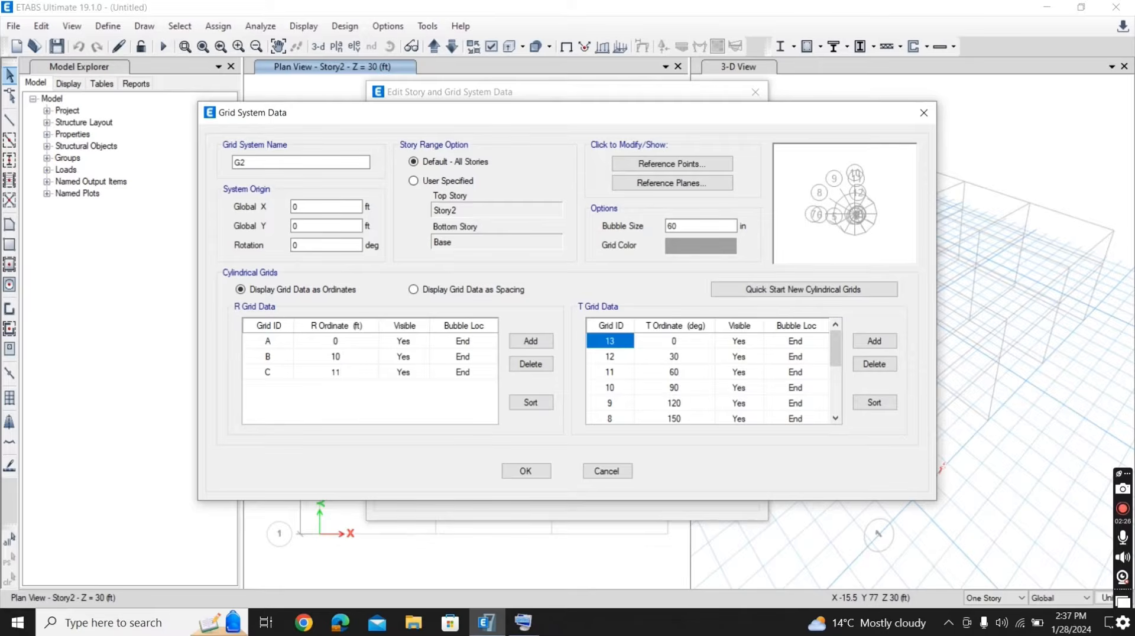
{"action": "type", "text": ".5"}
{"action": "left_click", "coordinate": [413, 290]}
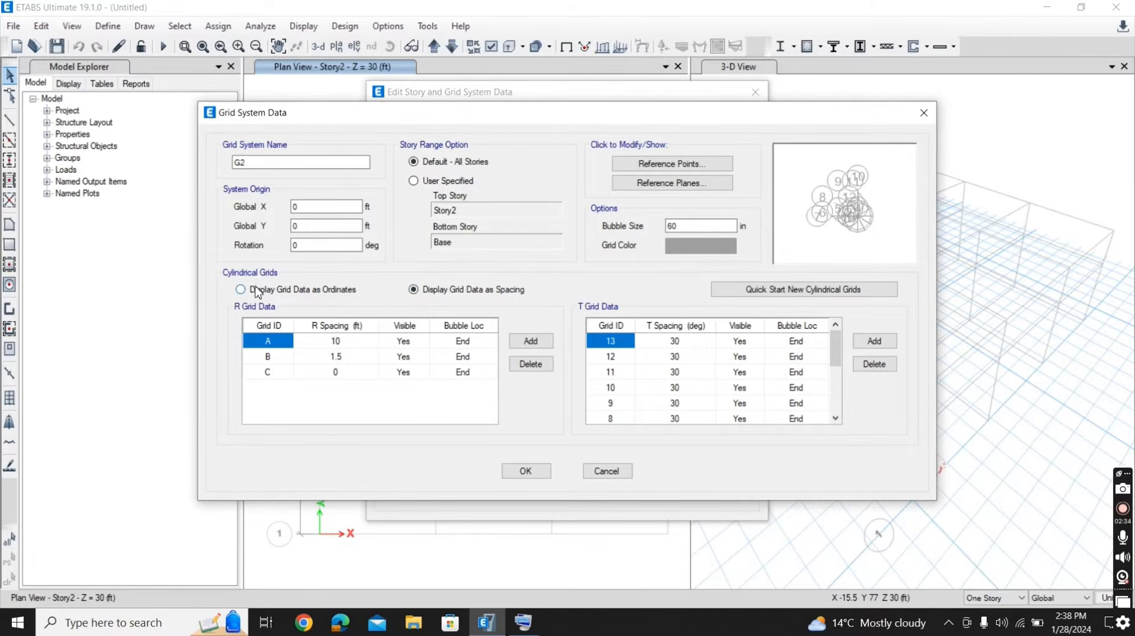
{"action": "left_click", "coordinate": [537, 473]}
{"action": "left_click", "coordinate": [525, 490]}
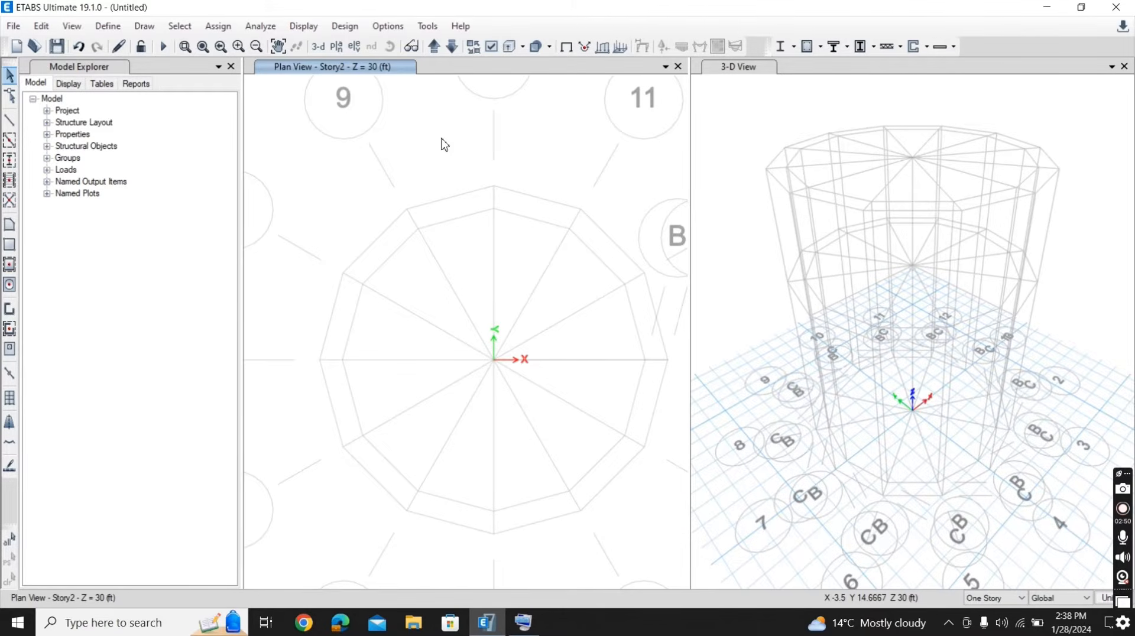
- Set the grid bubble size of grid system G2 to 25 in and apply it to the model
{"action": "right_click", "coordinate": [444, 144]}
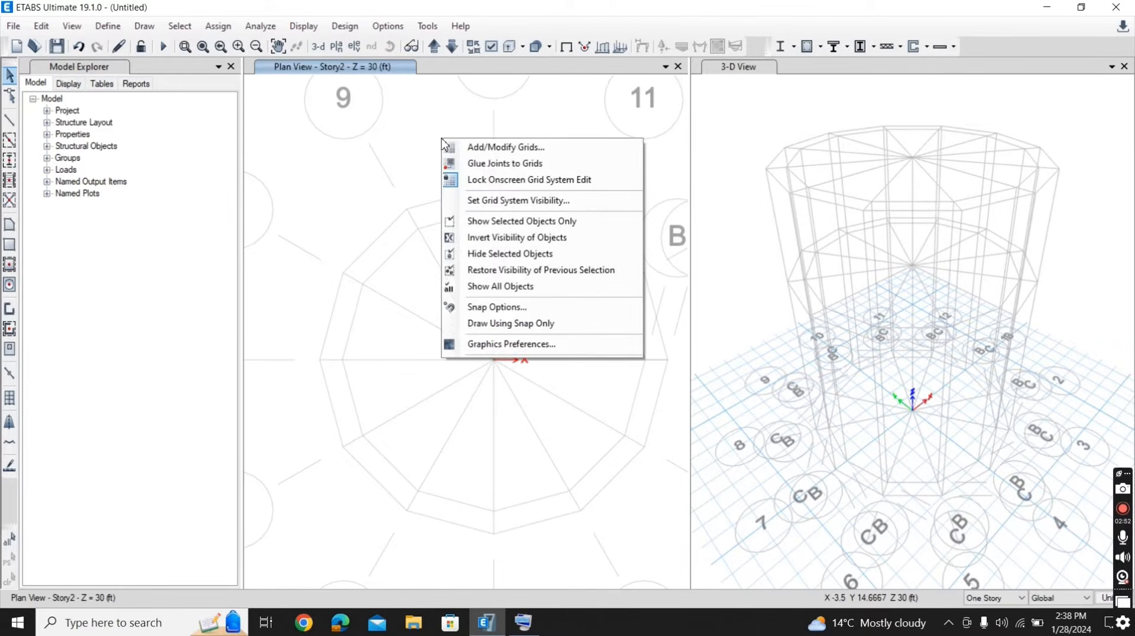
{"action": "left_click", "coordinate": [469, 150]}
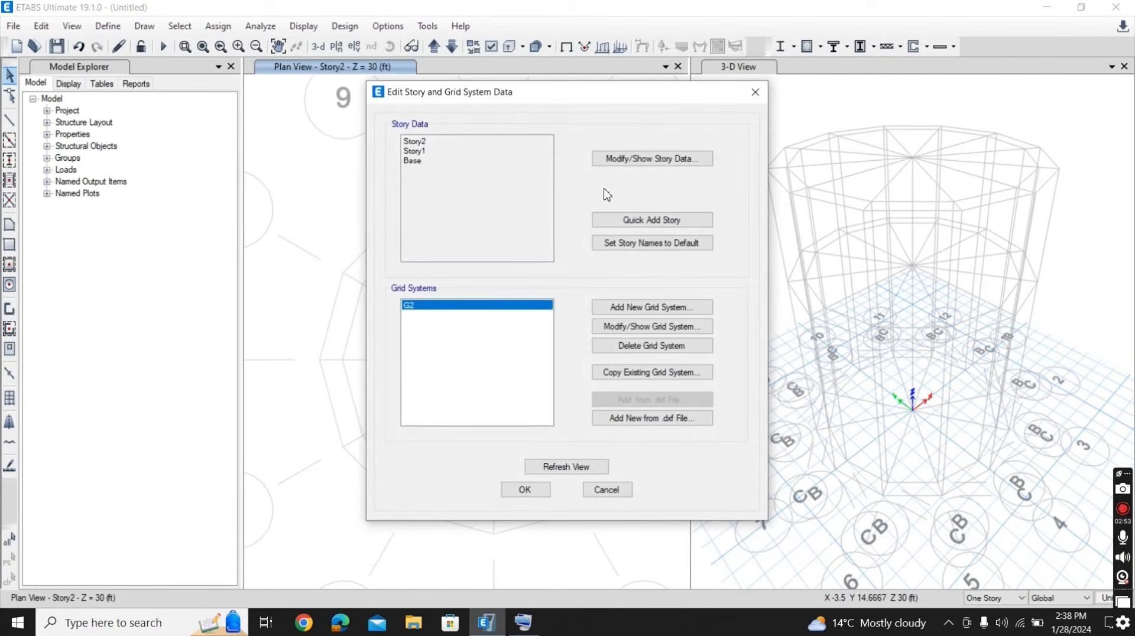
{"action": "left_click", "coordinate": [650, 330]}
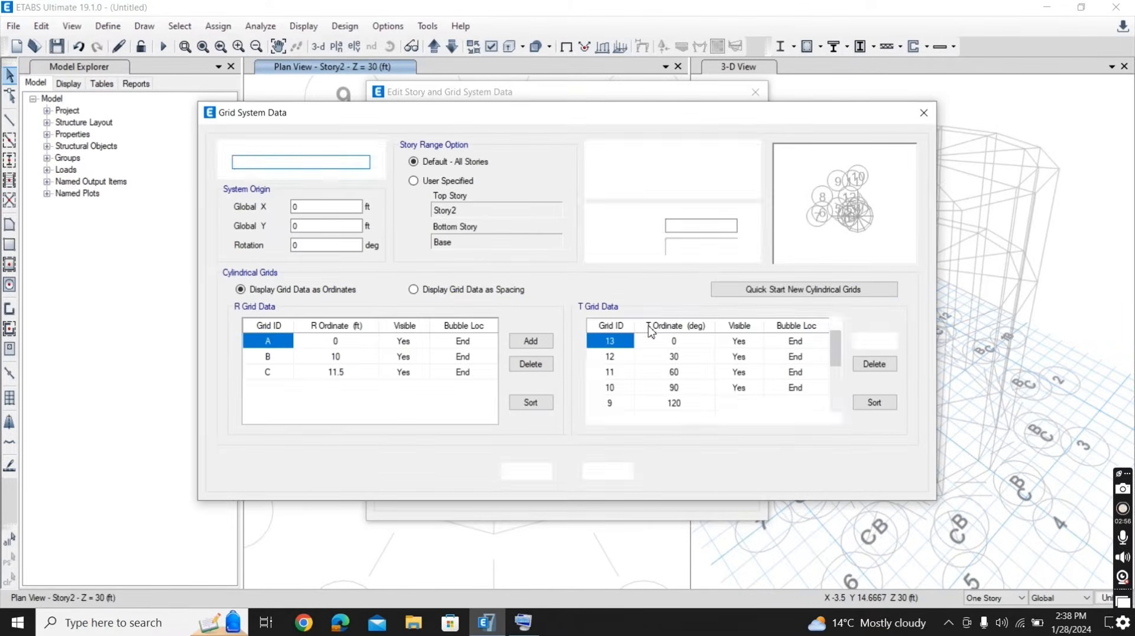
{"action": "double_click", "coordinate": [682, 225]}
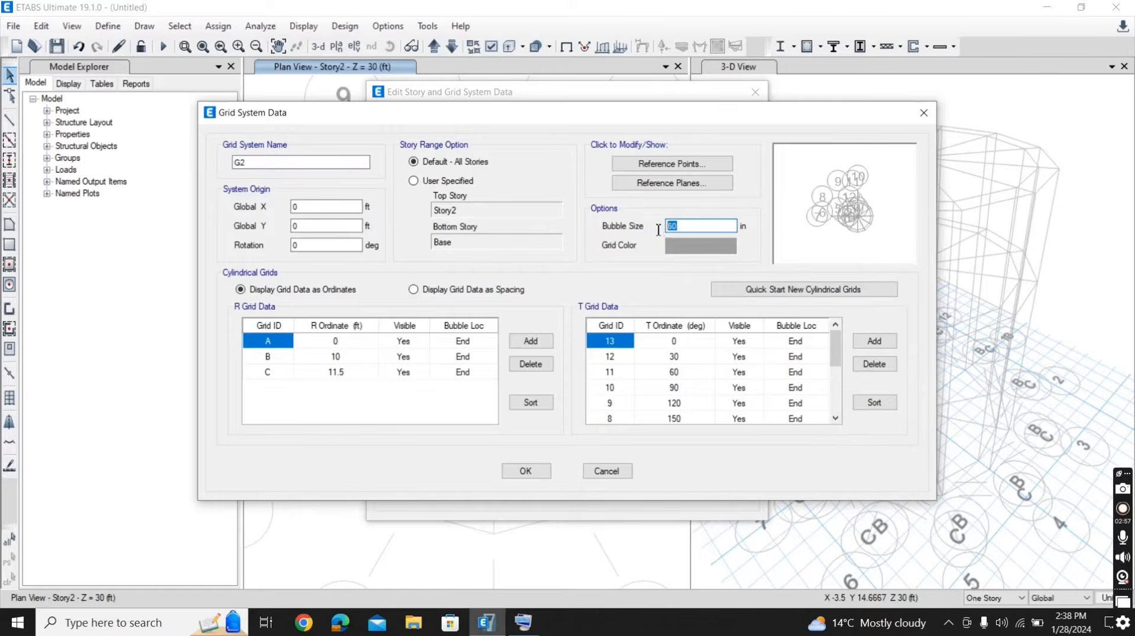
{"action": "type", "text": "5"}
{"action": "key", "text": "BackSpace"}
{"action": "type", "text": "25"}
{"action": "left_click", "coordinate": [528, 471]}
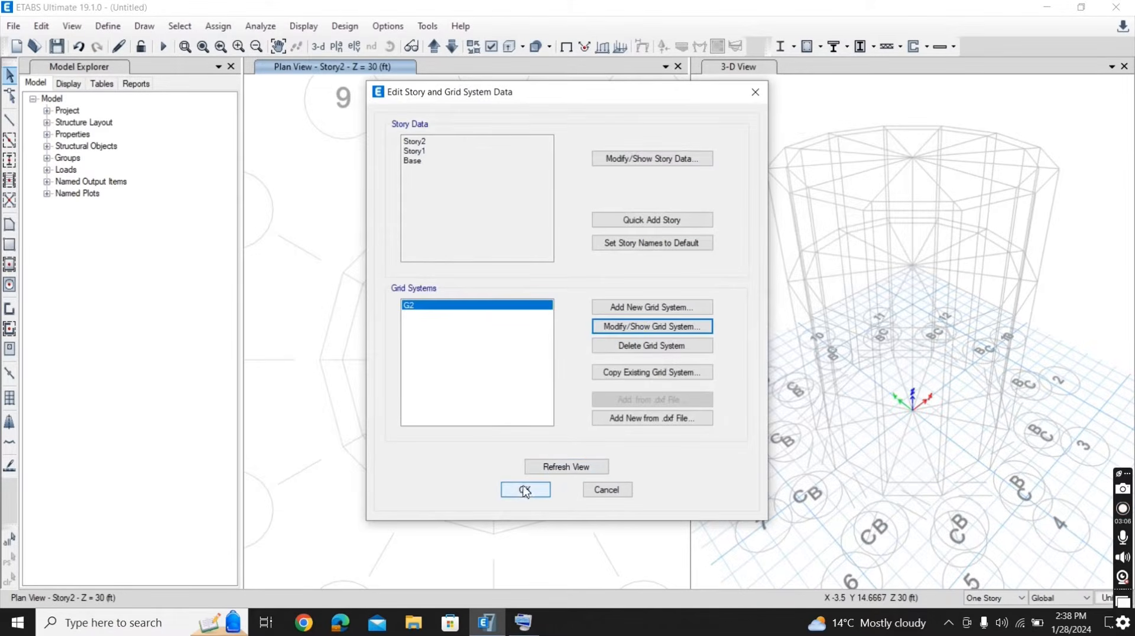
{"action": "left_click", "coordinate": [523, 493]}
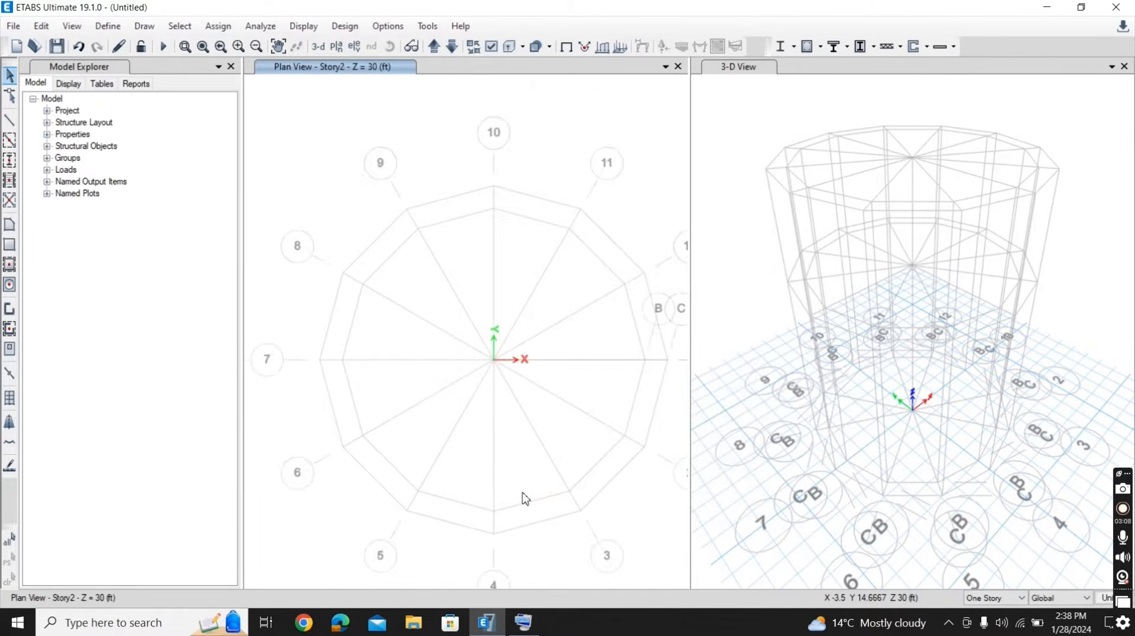
- Add a new United States concrete material with the Customary standard and grade f'c 5000 psi, accepting its design data
{"action": "left_click", "coordinate": [244, 49]}
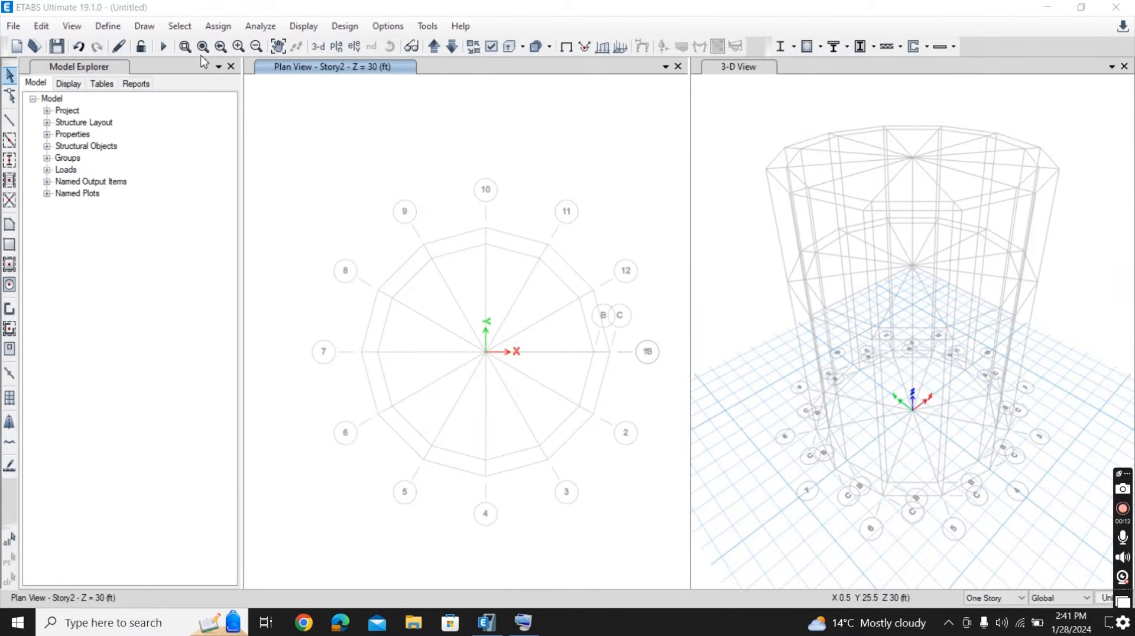
{"action": "left_click", "coordinate": [116, 28]}
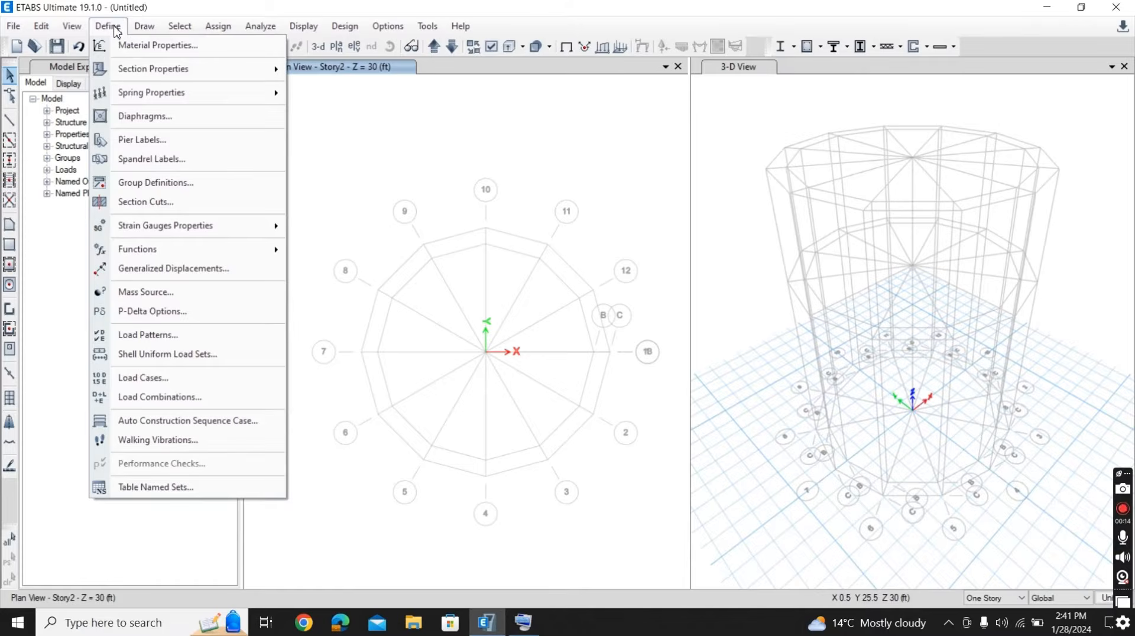
{"action": "left_click", "coordinate": [154, 50]}
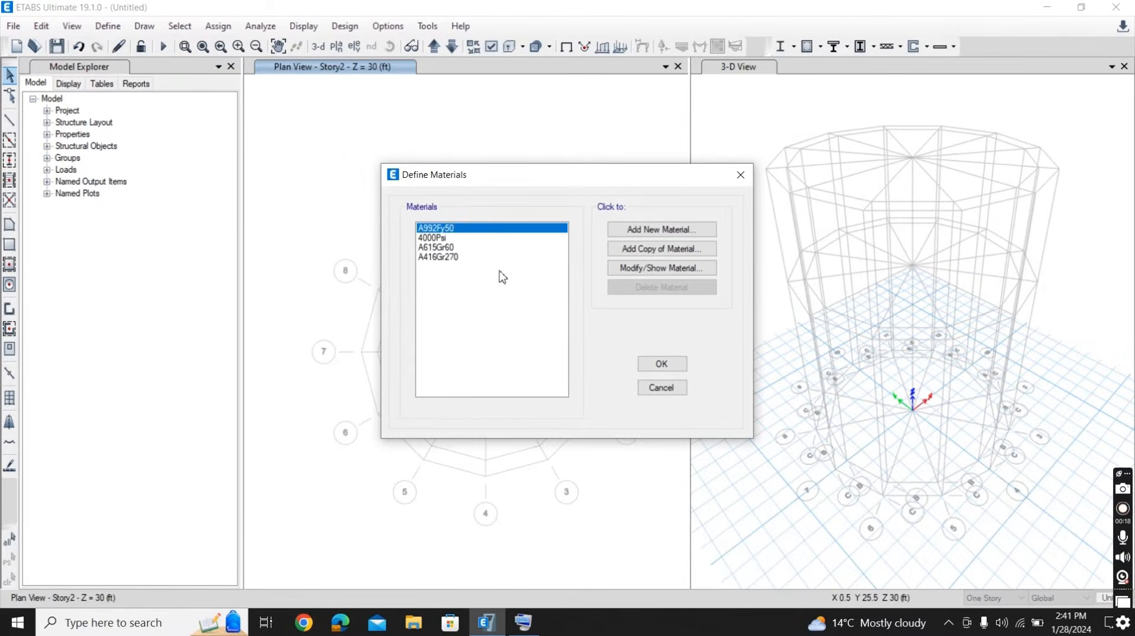
{"action": "left_click", "coordinate": [625, 232]}
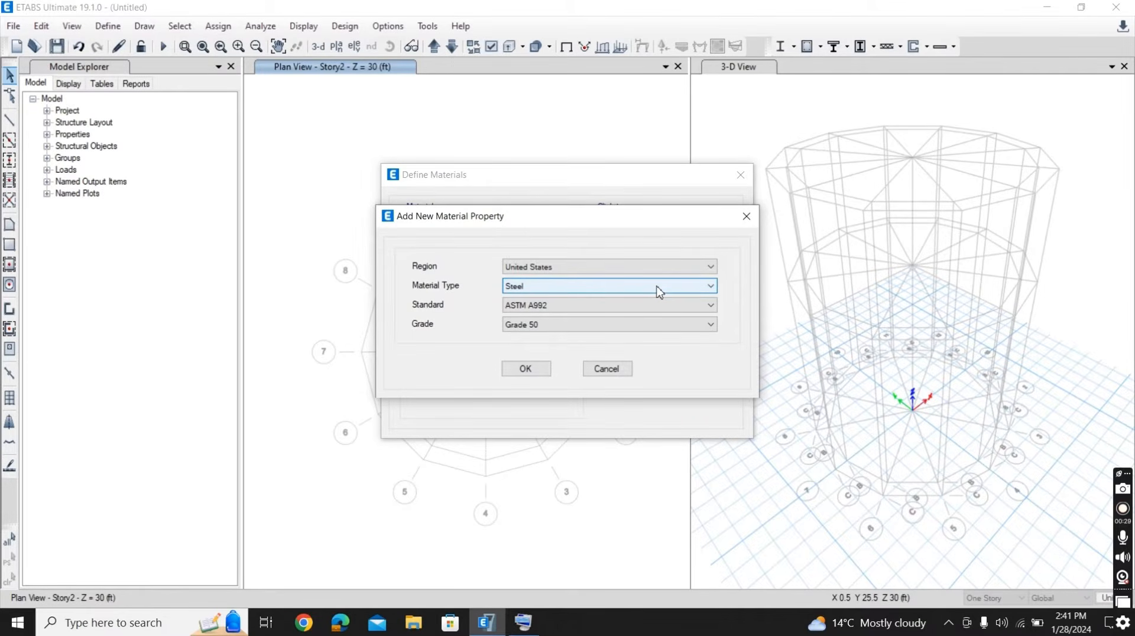
{"action": "left_click", "coordinate": [686, 288]}
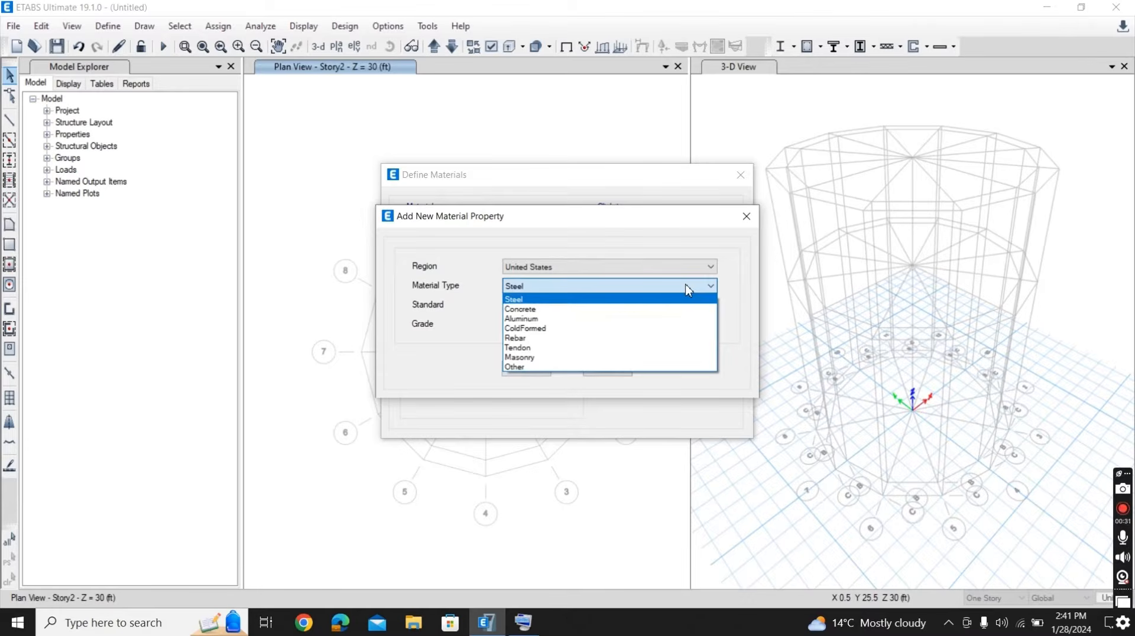
{"action": "left_click", "coordinate": [615, 309]}
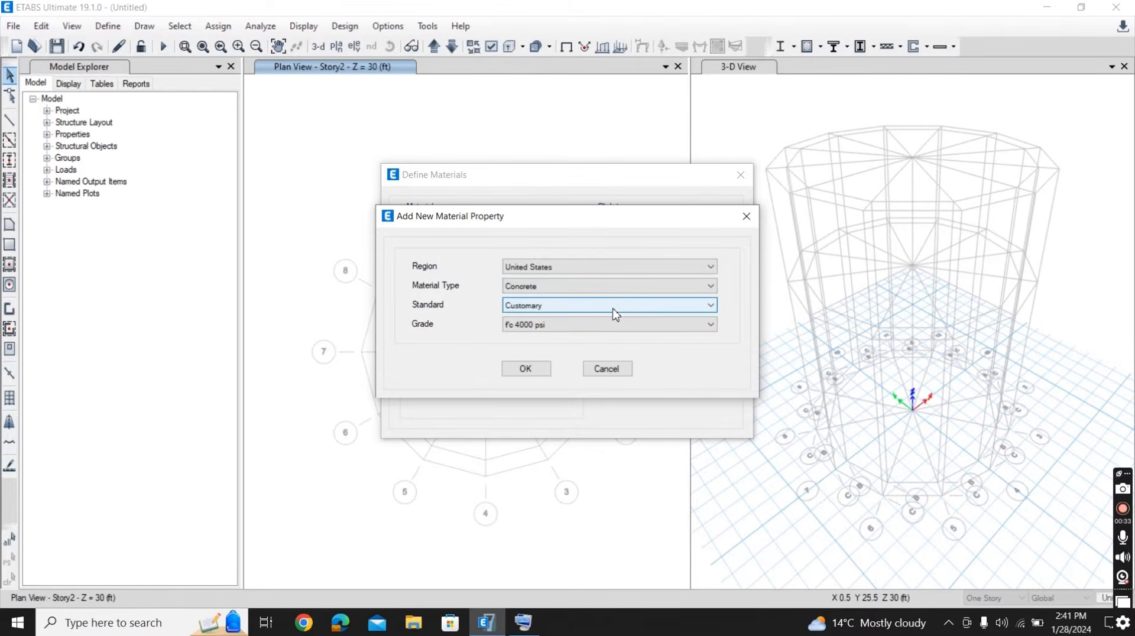
{"action": "left_click", "coordinate": [663, 326]}
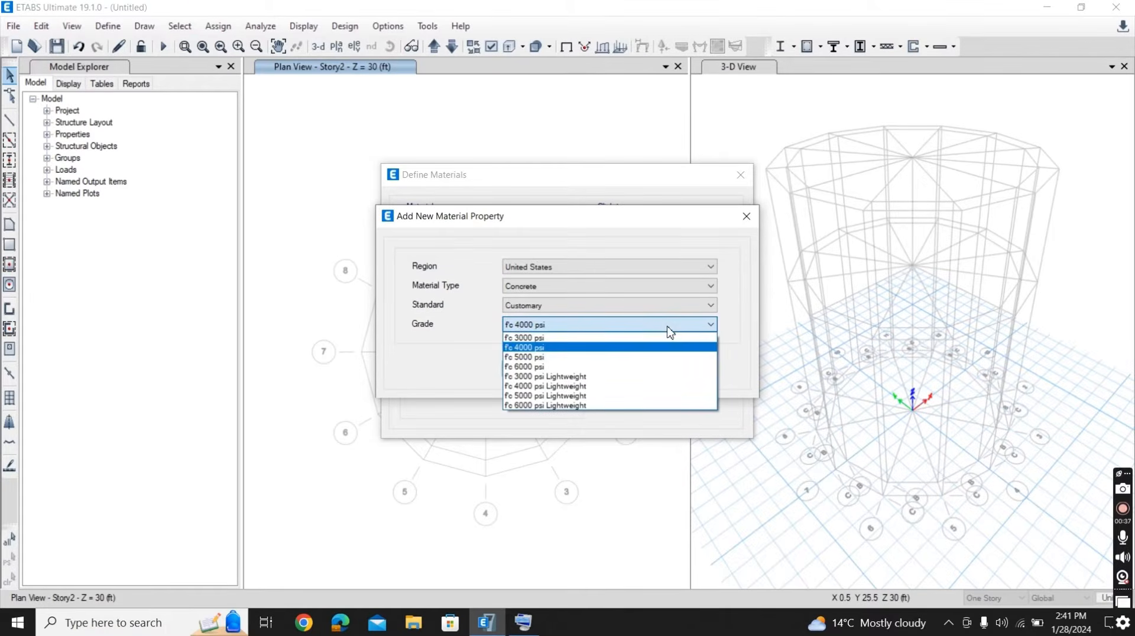
{"action": "left_click", "coordinate": [629, 358]}
{"action": "left_click", "coordinate": [535, 371]}
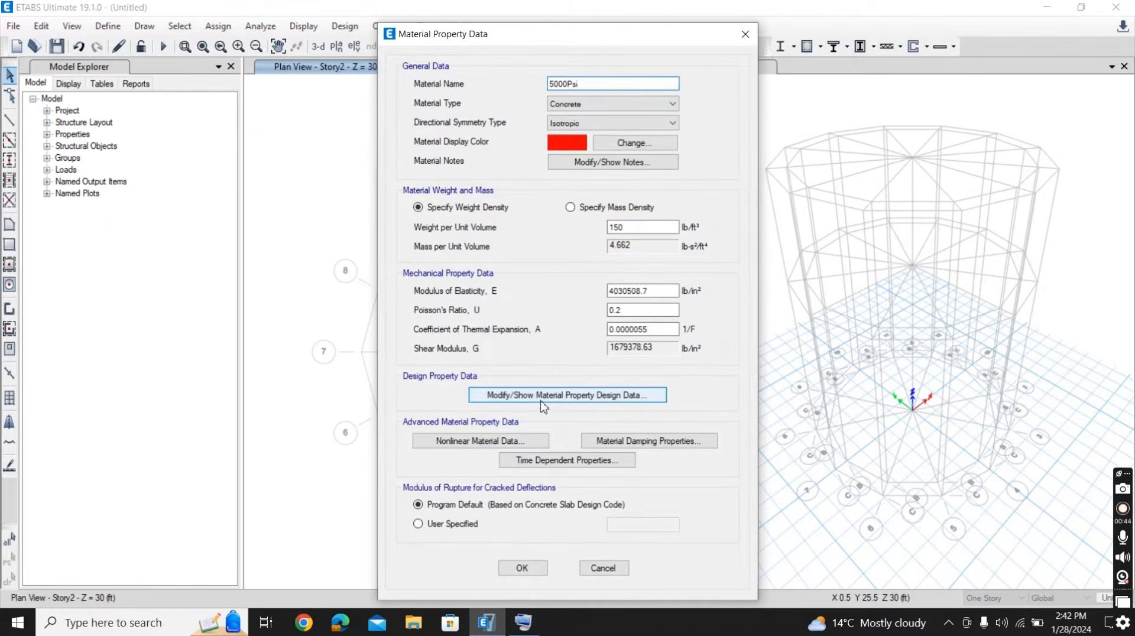
{"action": "left_click", "coordinate": [517, 399]}
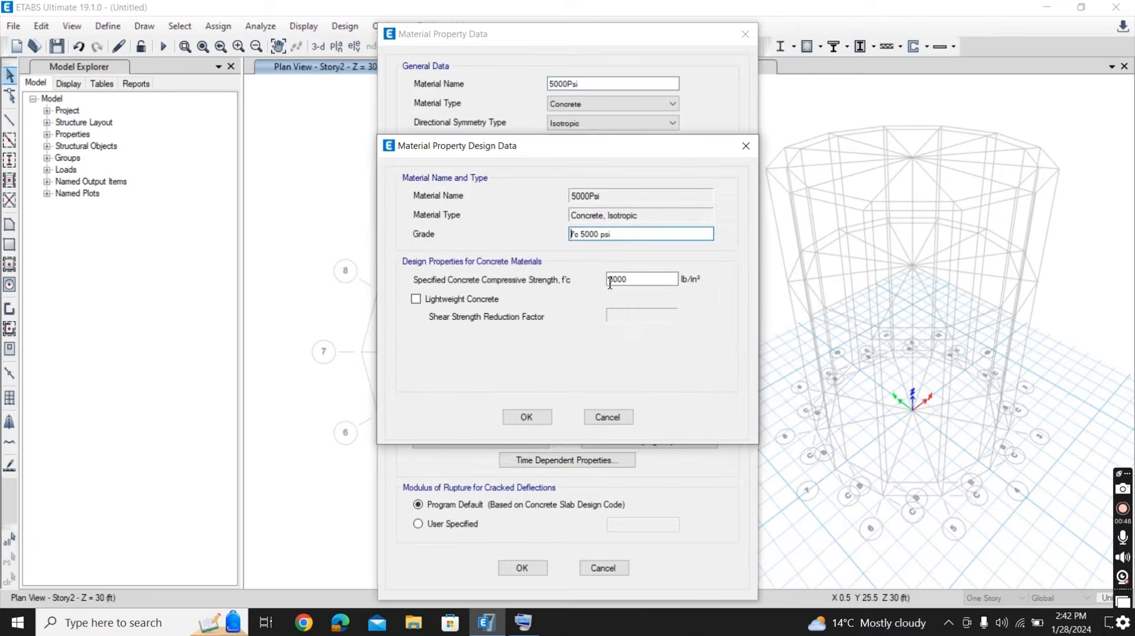
{"action": "left_click", "coordinate": [527, 417]}
{"action": "left_click", "coordinate": [524, 568]}
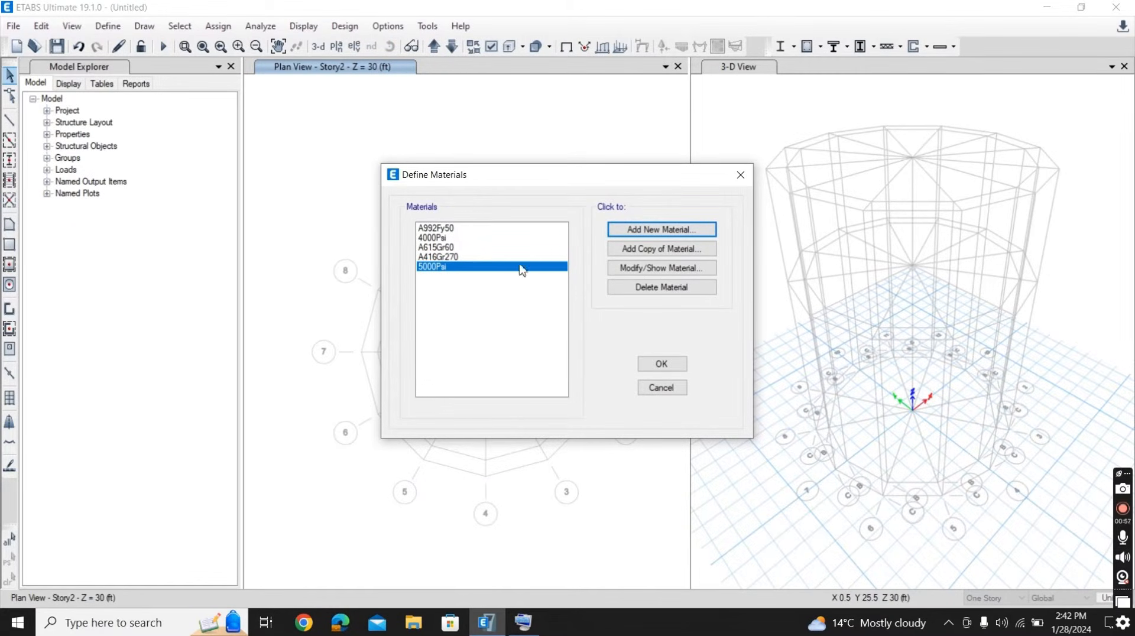
- Add a United States rebar material with standard ASTM A615 and Grade 60, and accept the material definitions
{"action": "left_click", "coordinate": [646, 235]}
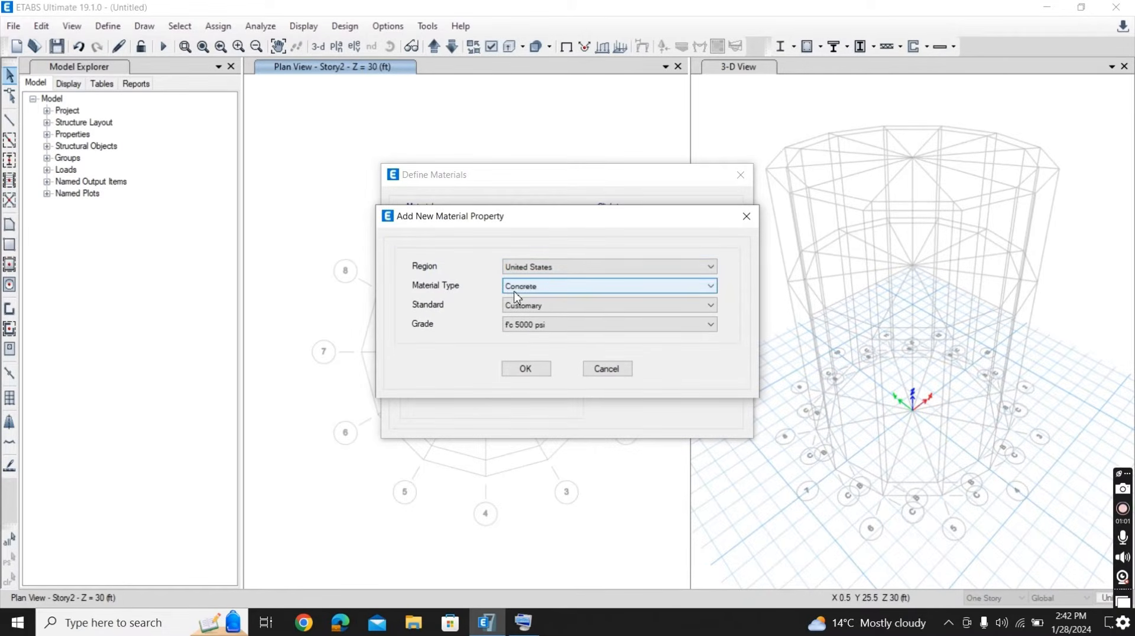
{"action": "left_click", "coordinate": [561, 290]}
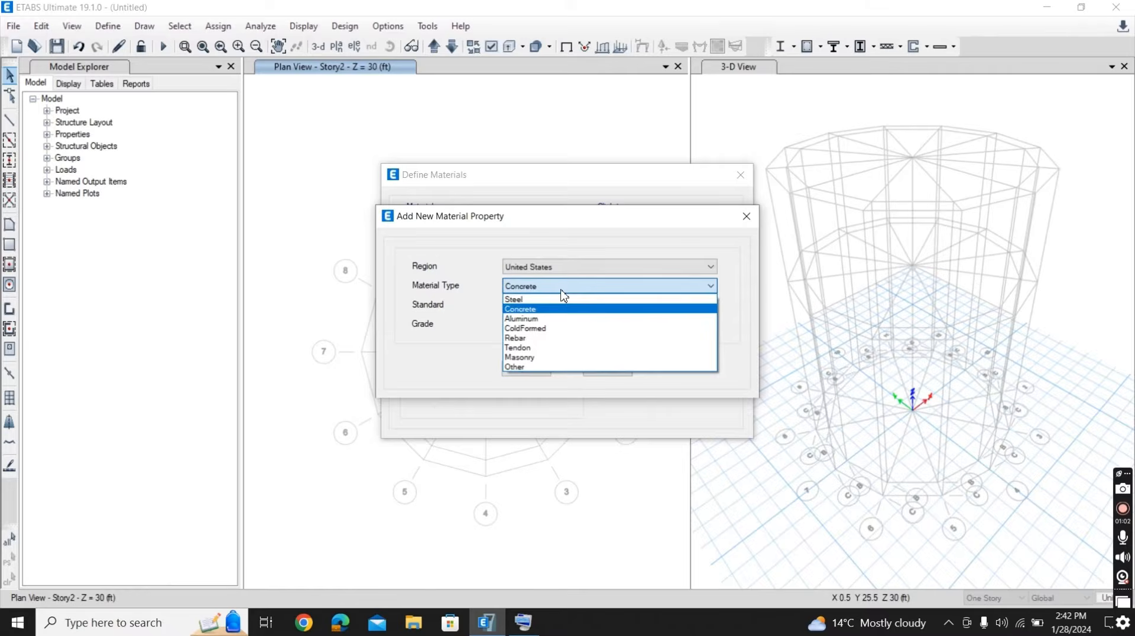
{"action": "left_click", "coordinate": [555, 348]}
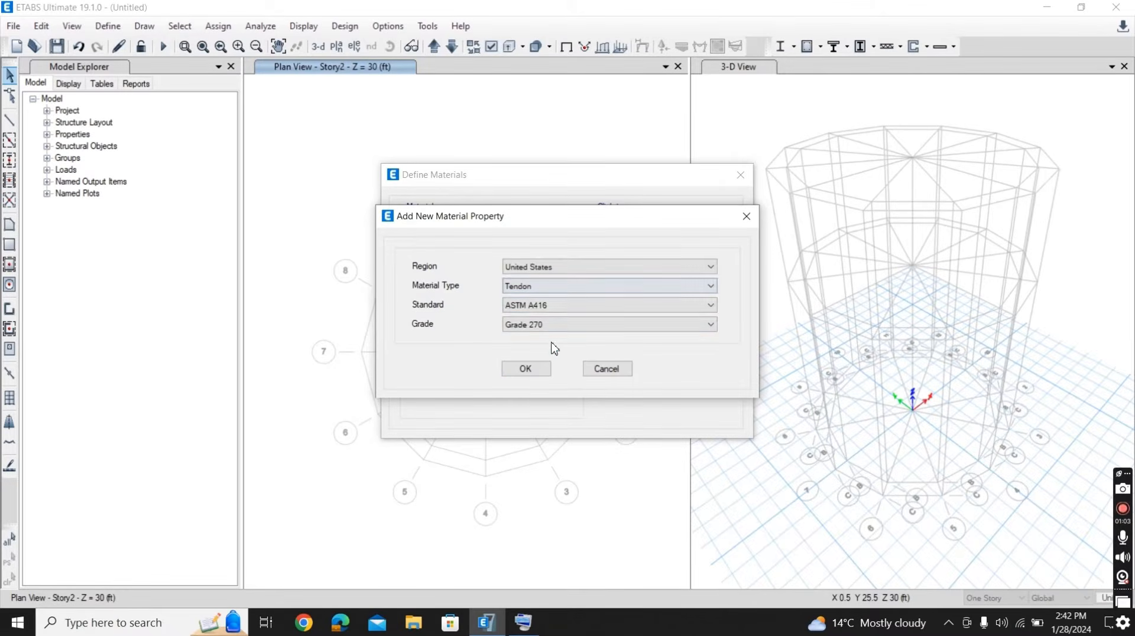
{"action": "left_click", "coordinate": [584, 286]}
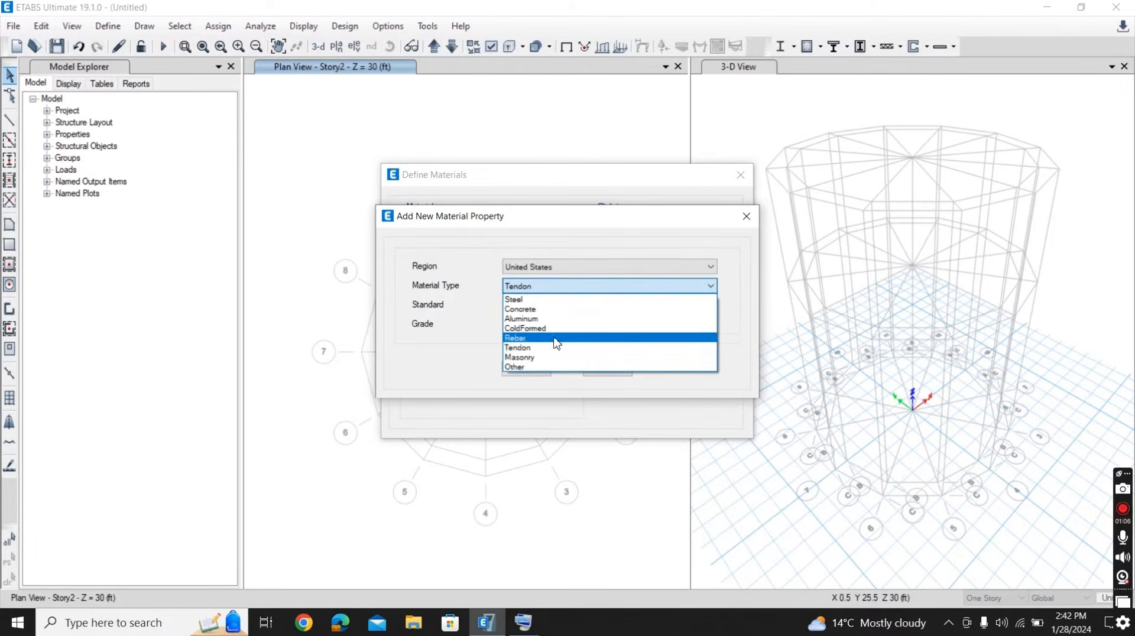
{"action": "left_click", "coordinate": [556, 338]}
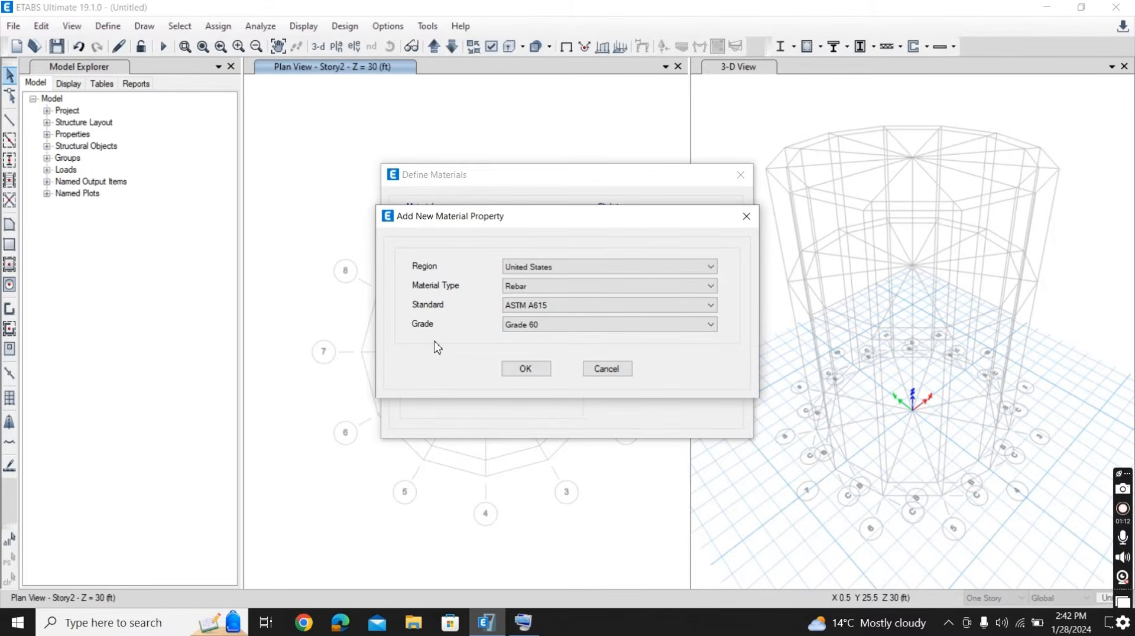
{"action": "left_click", "coordinate": [509, 373]}
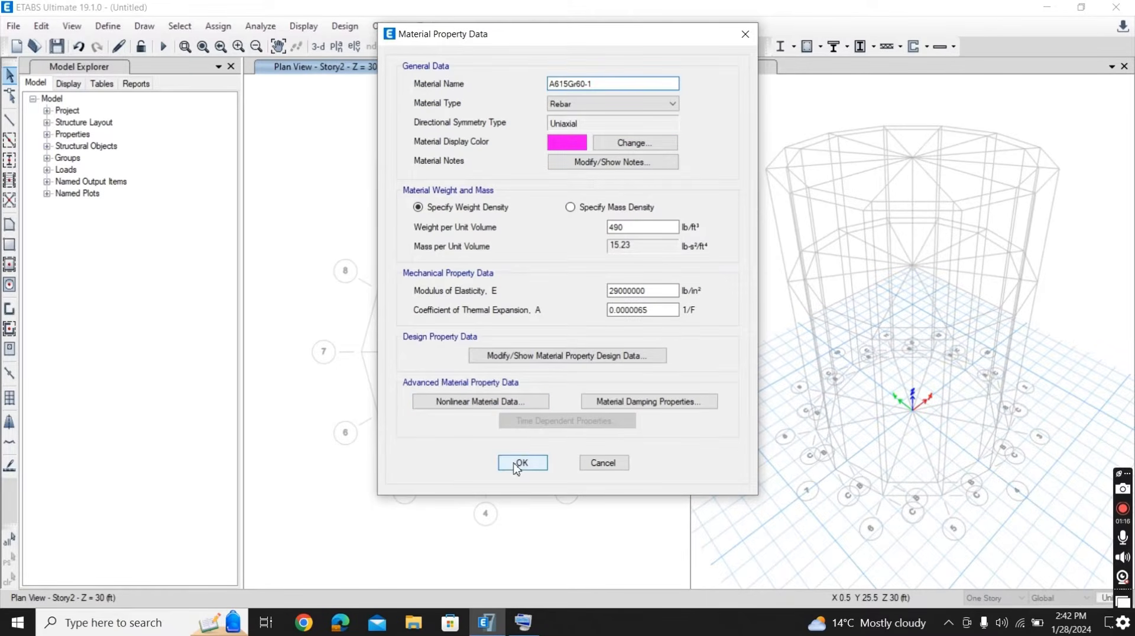
{"action": "left_click", "coordinate": [520, 463]}
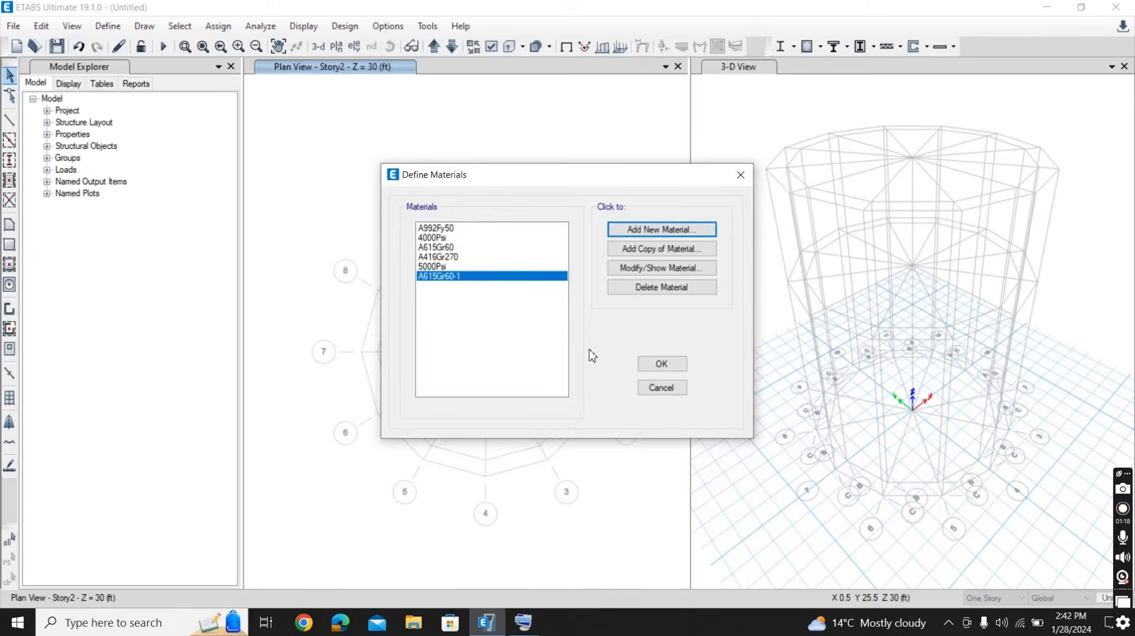
{"action": "left_click", "coordinate": [650, 363]}
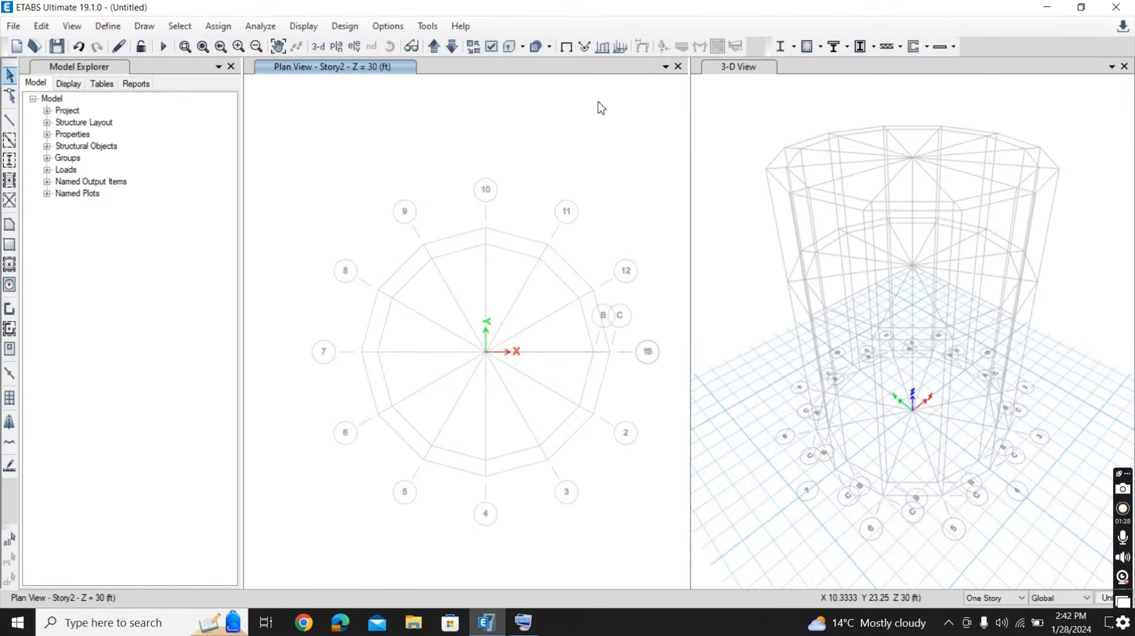
- Delete all removable frame sections from the frame properties, first the auto-select and default concrete and steel sections, followed by the W shapes
{"action": "left_click", "coordinate": [106, 27]}
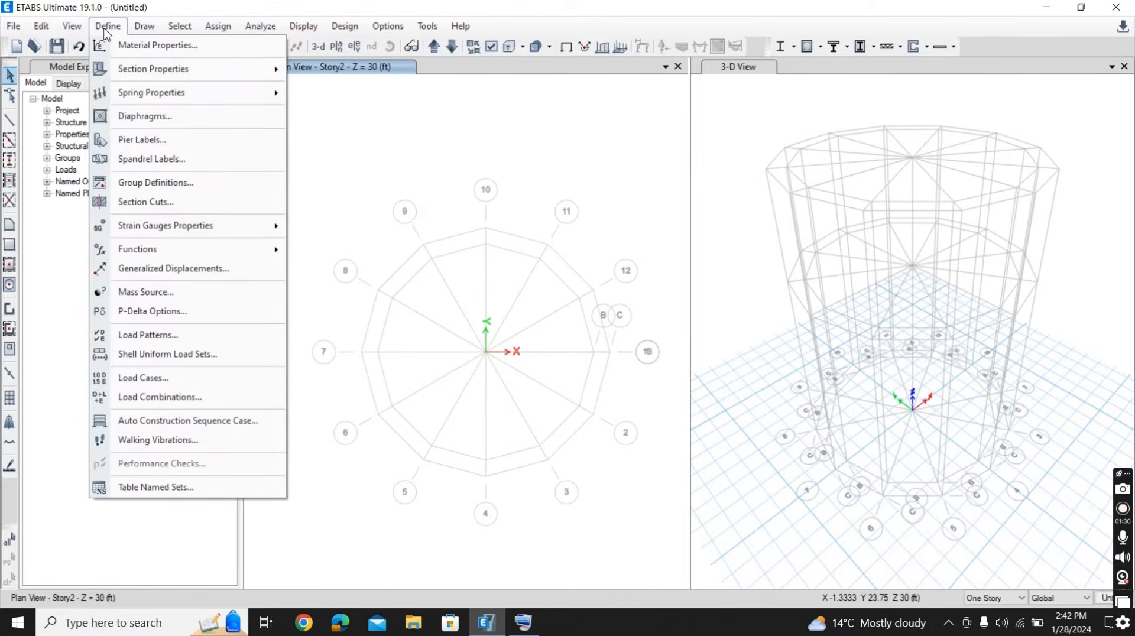
{"action": "mouse_move", "coordinate": [180, 70]}
{"action": "left_click", "coordinate": [348, 69]}
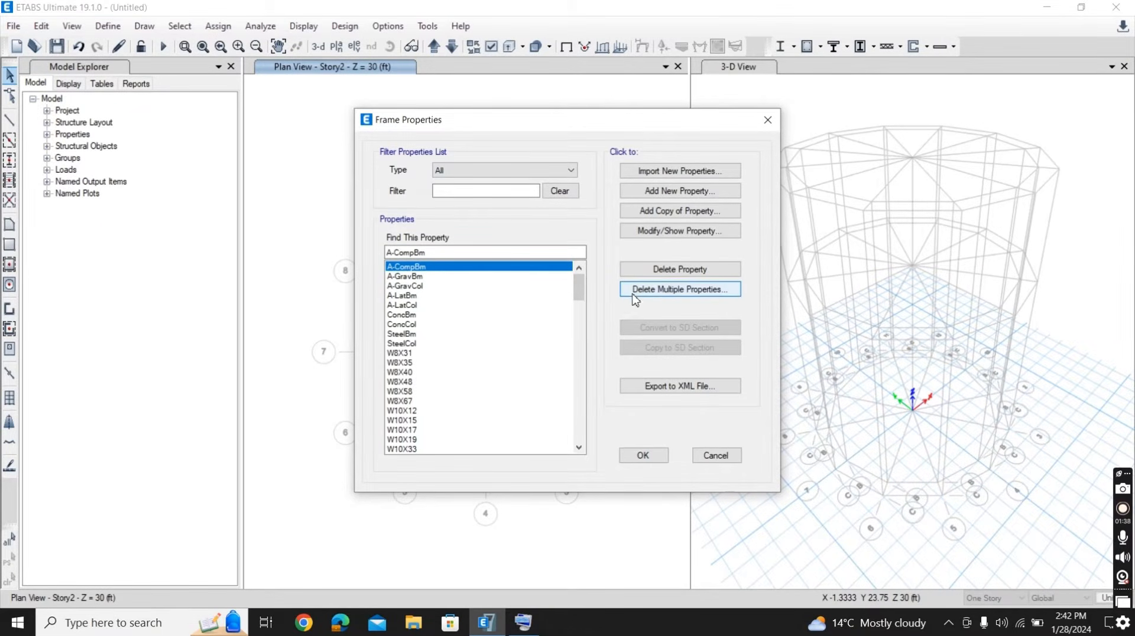
{"action": "left_click", "coordinate": [668, 291]}
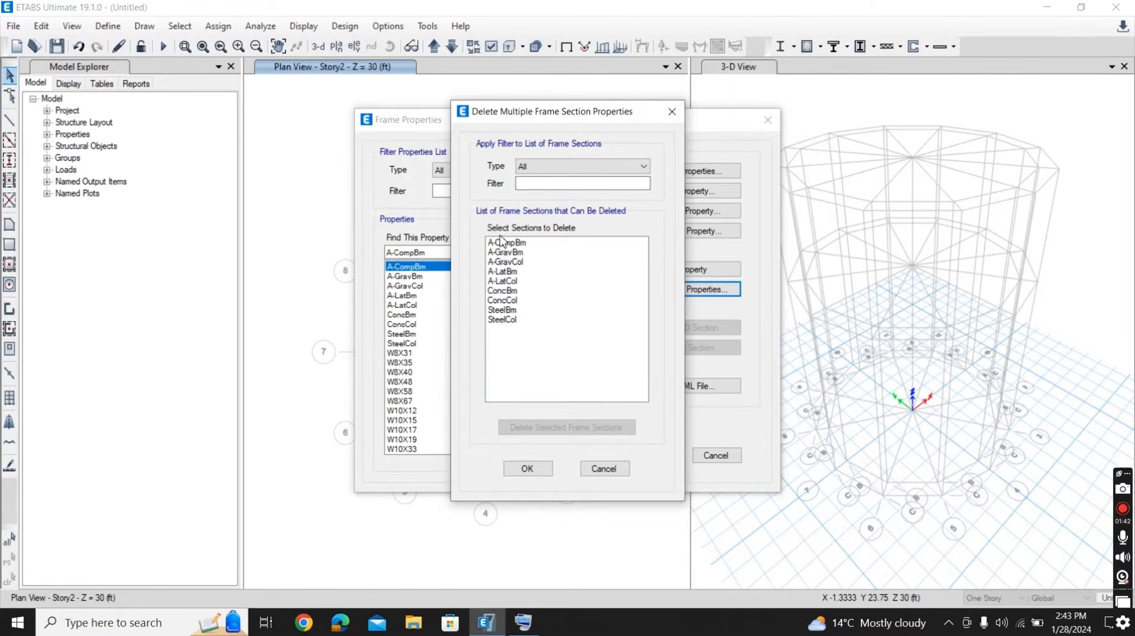
{"action": "left_click_drag", "start_coordinate": [502, 244], "coordinate": [506, 330]}
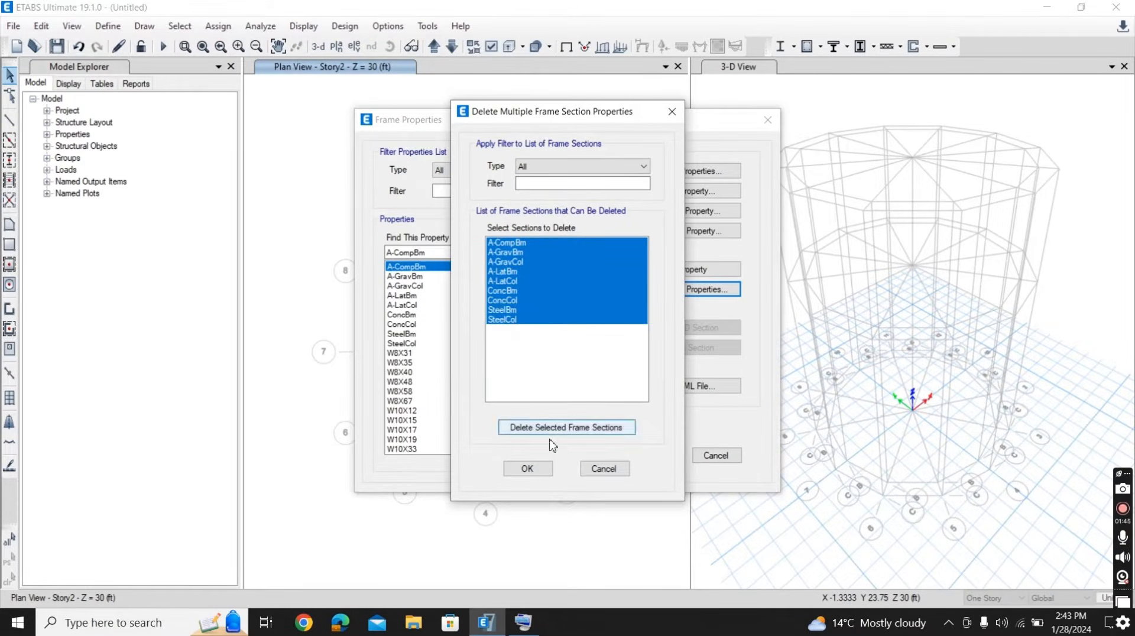
{"action": "left_click", "coordinate": [550, 427]}
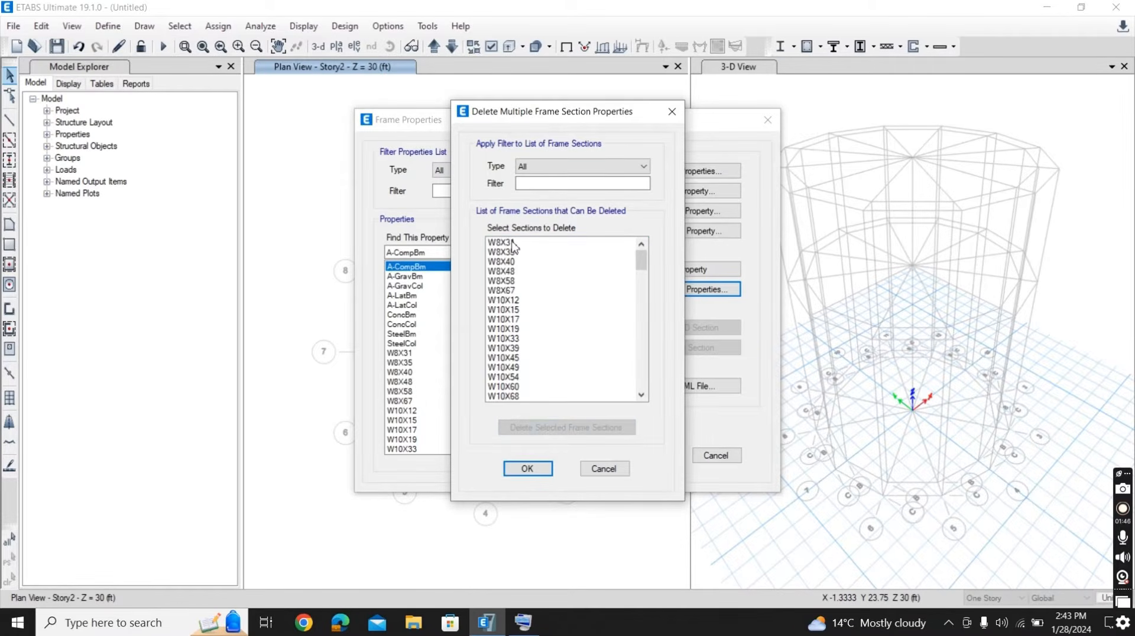
{"action": "left_click_drag", "start_coordinate": [511, 242], "coordinate": [519, 560]}
{"action": "left_click", "coordinate": [531, 427]}
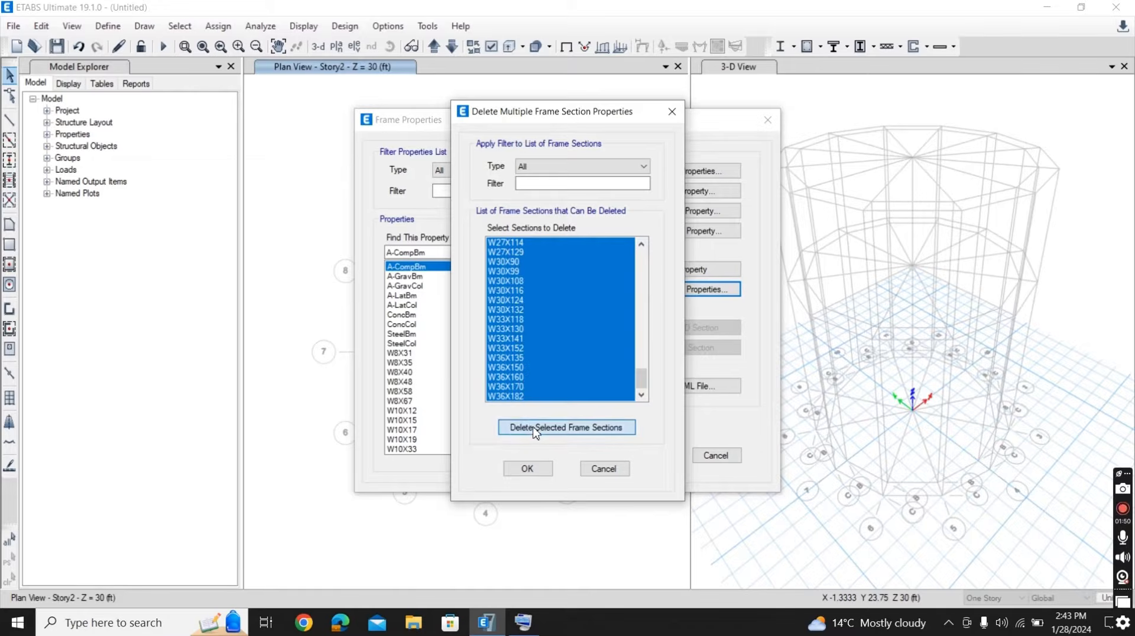
{"action": "left_click", "coordinate": [680, 363]}
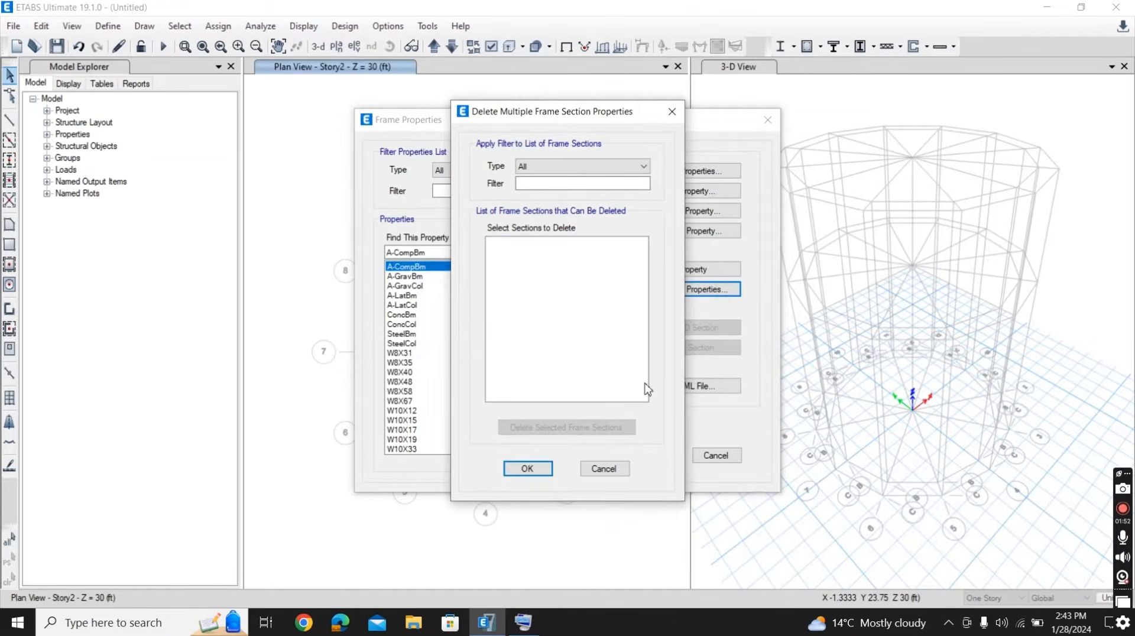
{"action": "left_click", "coordinate": [534, 470]}
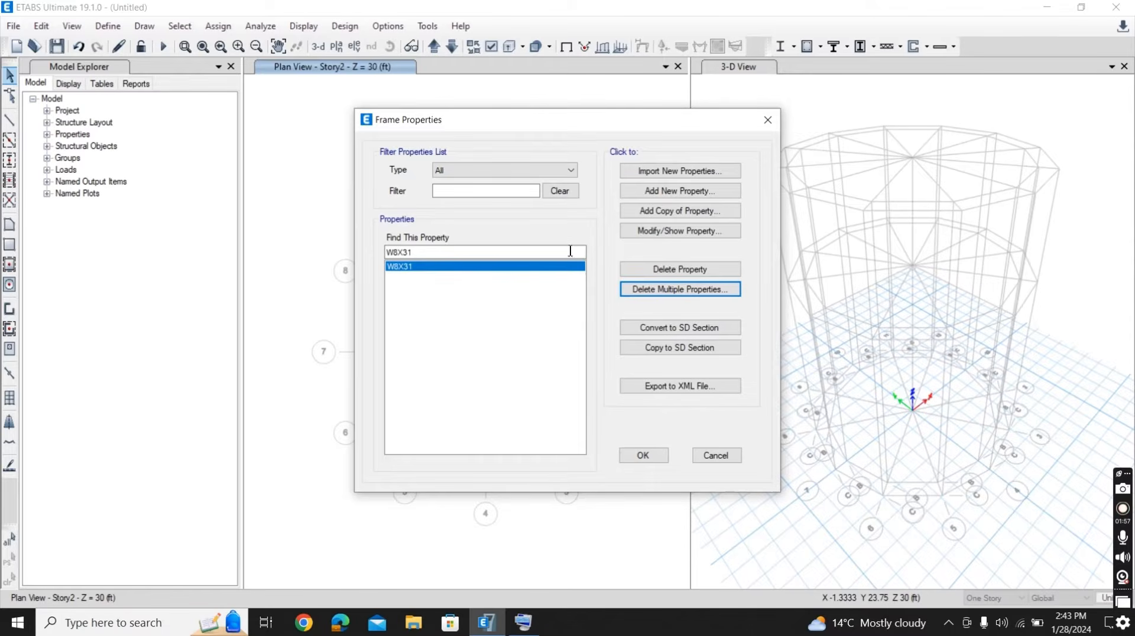
- Add a circular concrete frame section named column with a diameter of 21 in
{"action": "left_click", "coordinate": [654, 191]}
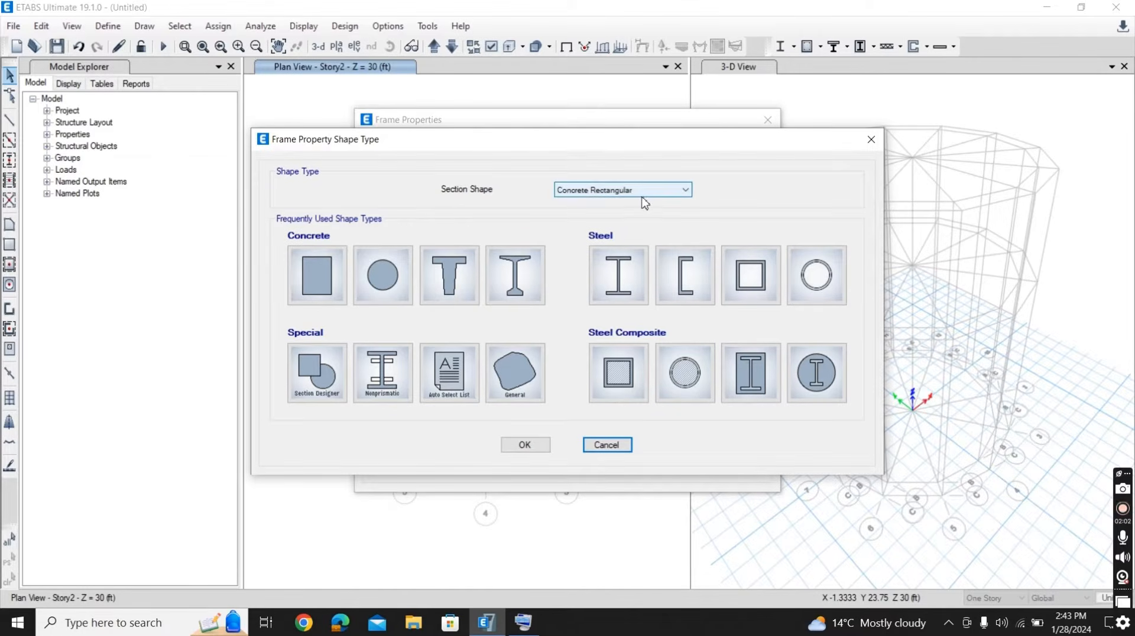
{"action": "left_click", "coordinate": [678, 190]}
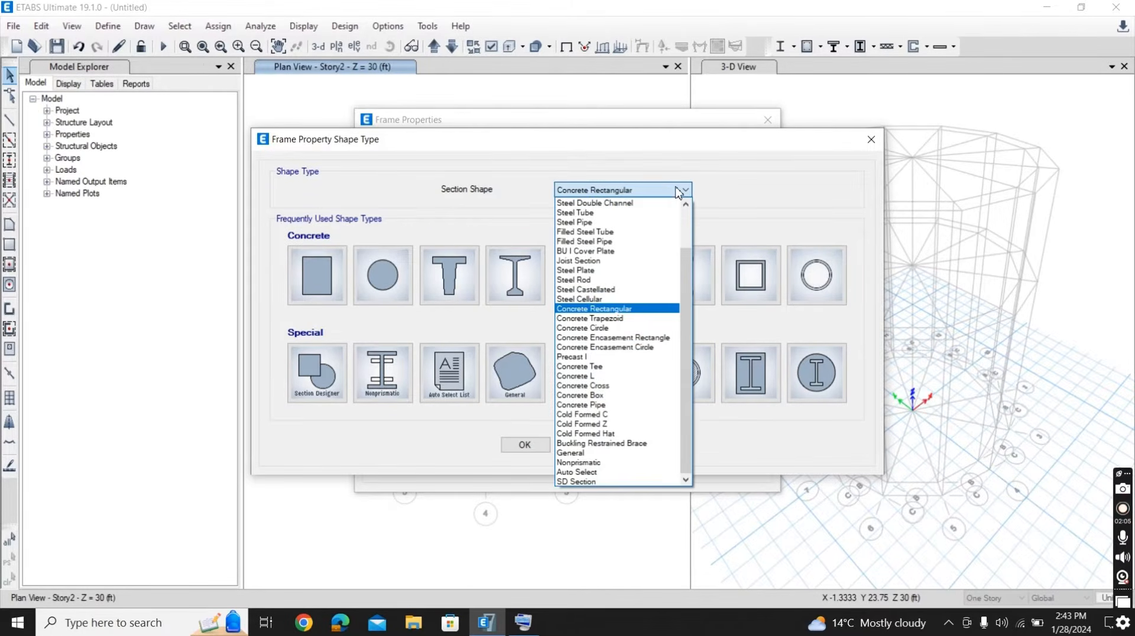
{"action": "left_click", "coordinate": [630, 311]}
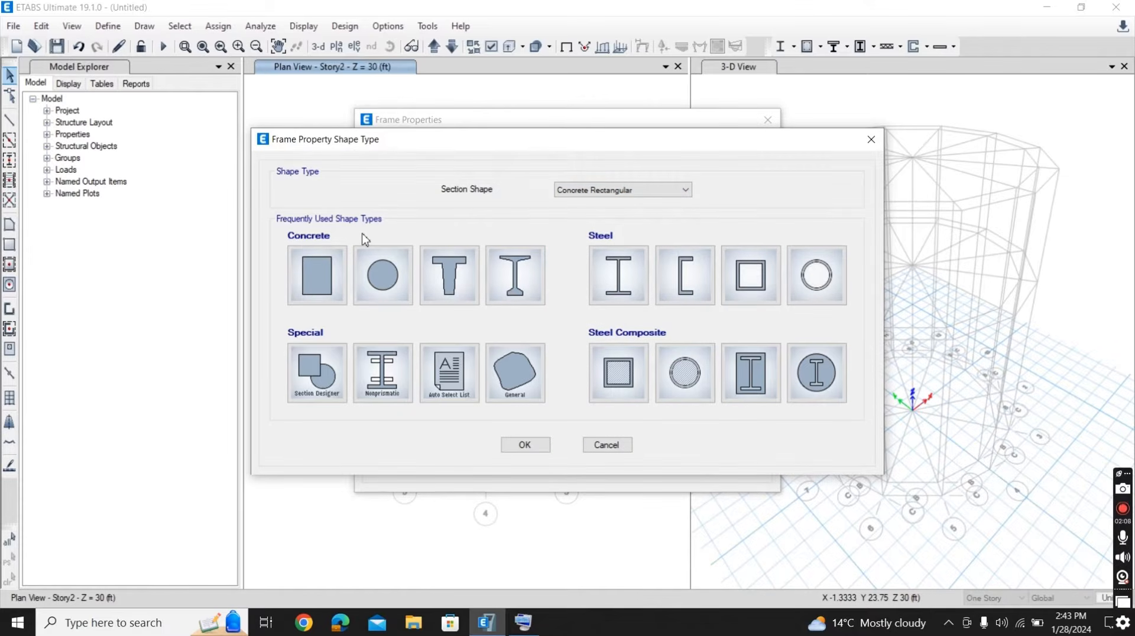
{"action": "left_click", "coordinate": [376, 271]}
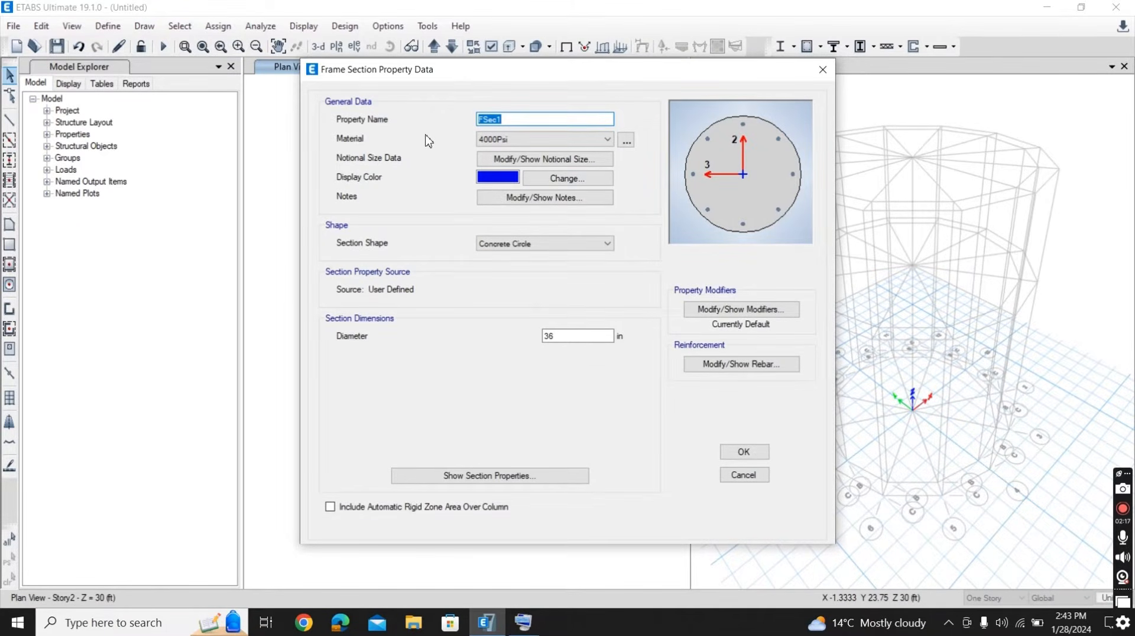
{"action": "type", "text": "column"}
{"action": "double_click", "coordinate": [561, 335]}
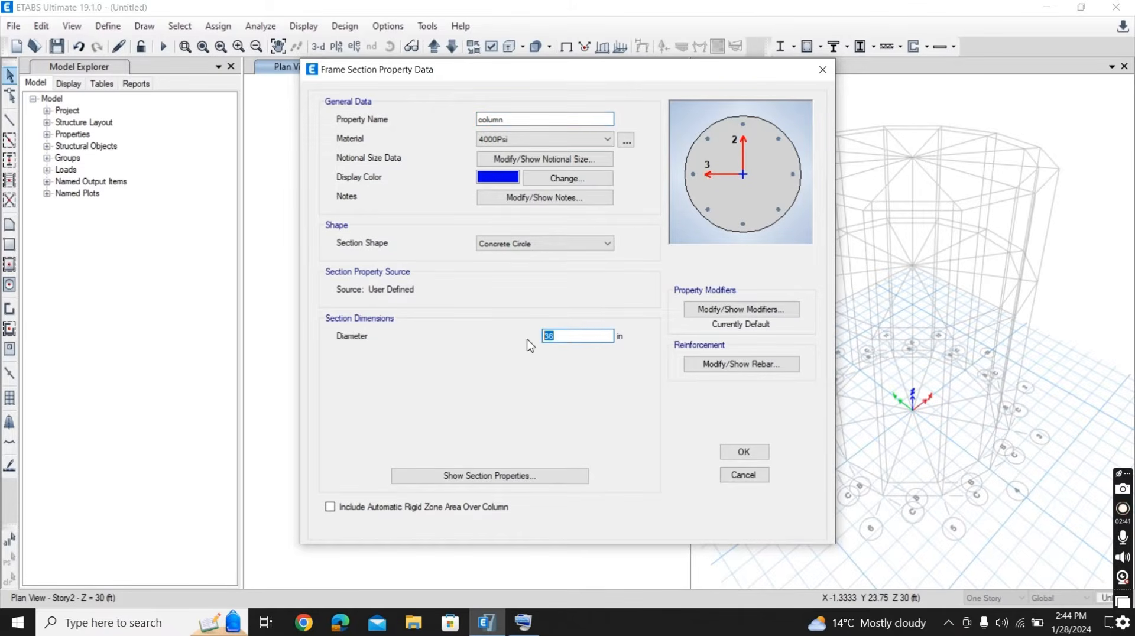
{"action": "type", "text": "21"}
- Set the column section's moment of inertia modifiers about the 2 and 3 axes to 0.7
{"action": "left_click", "coordinate": [726, 316]}
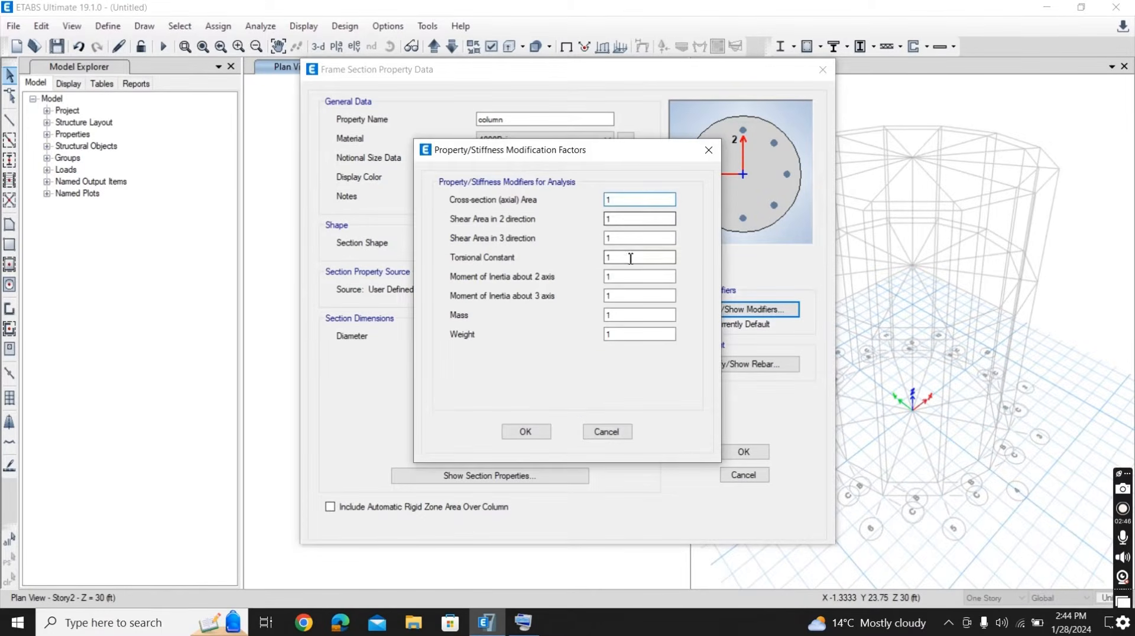
{"action": "double_click", "coordinate": [619, 277]}
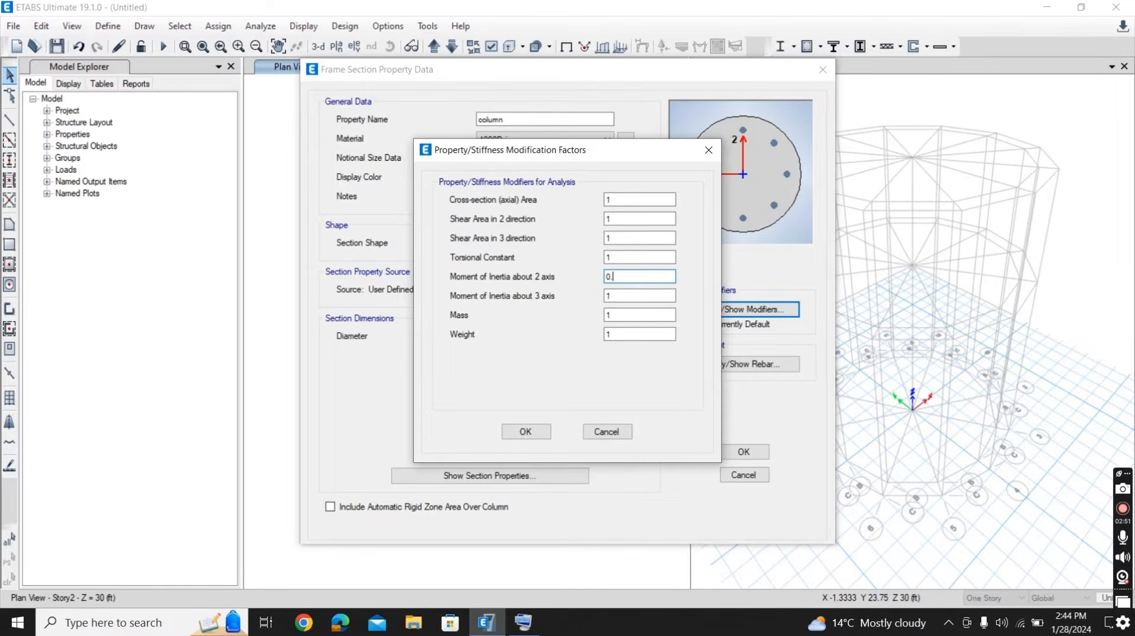
{"action": "double_click", "coordinate": [606, 296]}
{"action": "type", "text": "0.7"}
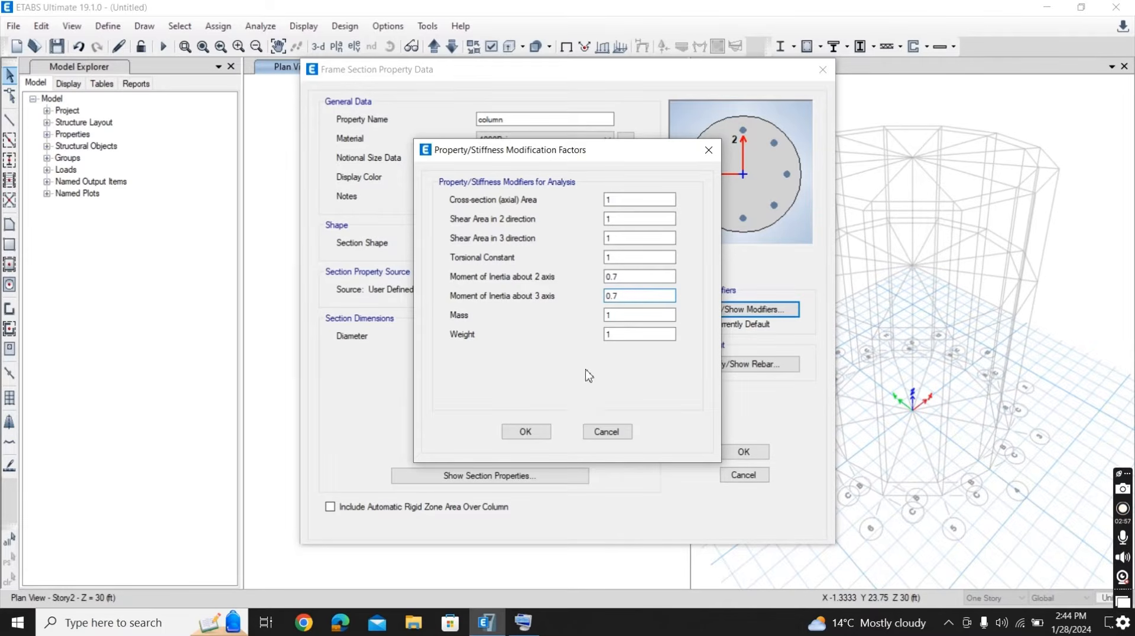
{"action": "left_click", "coordinate": [526, 431]}
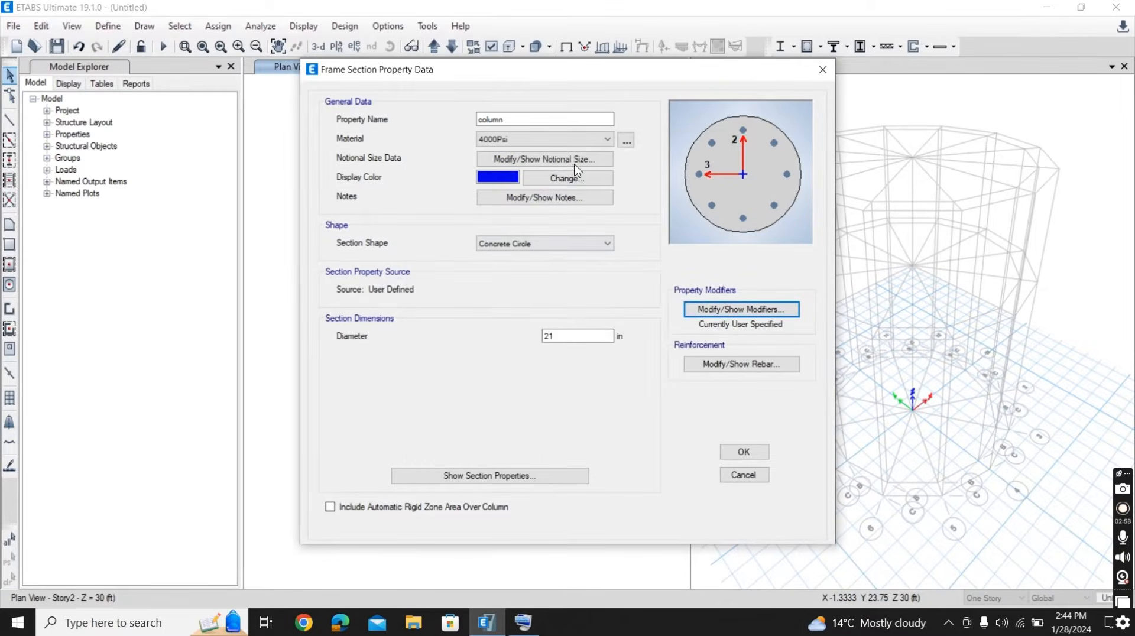
- Assign the 5000Psi material to the column section and accept the frame property definitions
{"action": "left_click", "coordinate": [567, 141]}
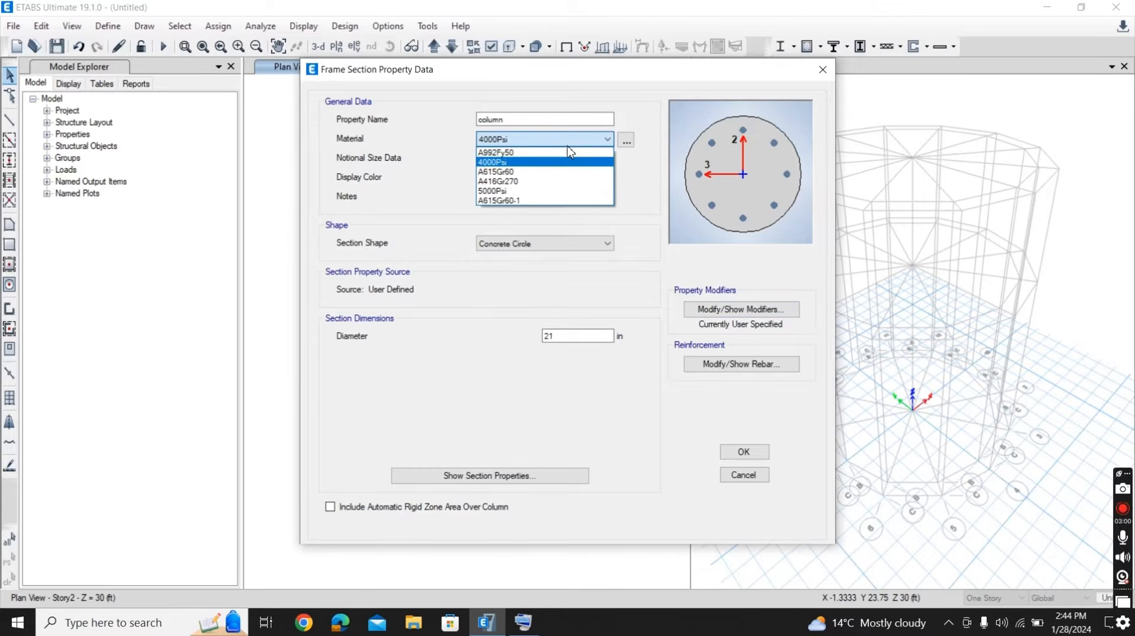
{"action": "left_click", "coordinate": [533, 191]}
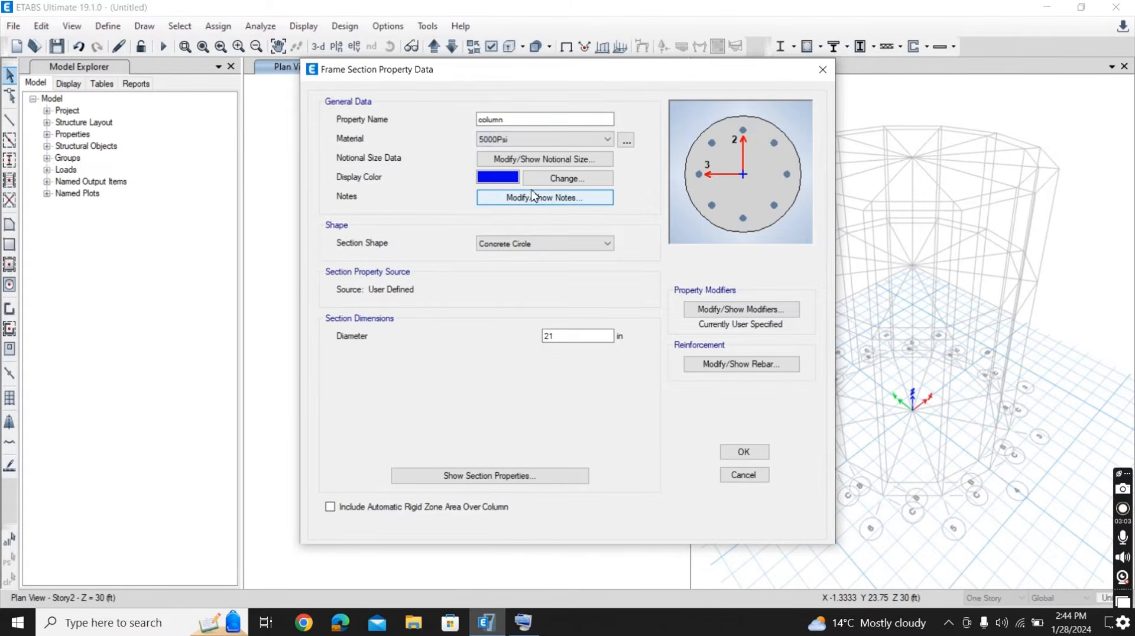
{"action": "left_click", "coordinate": [743, 452]}
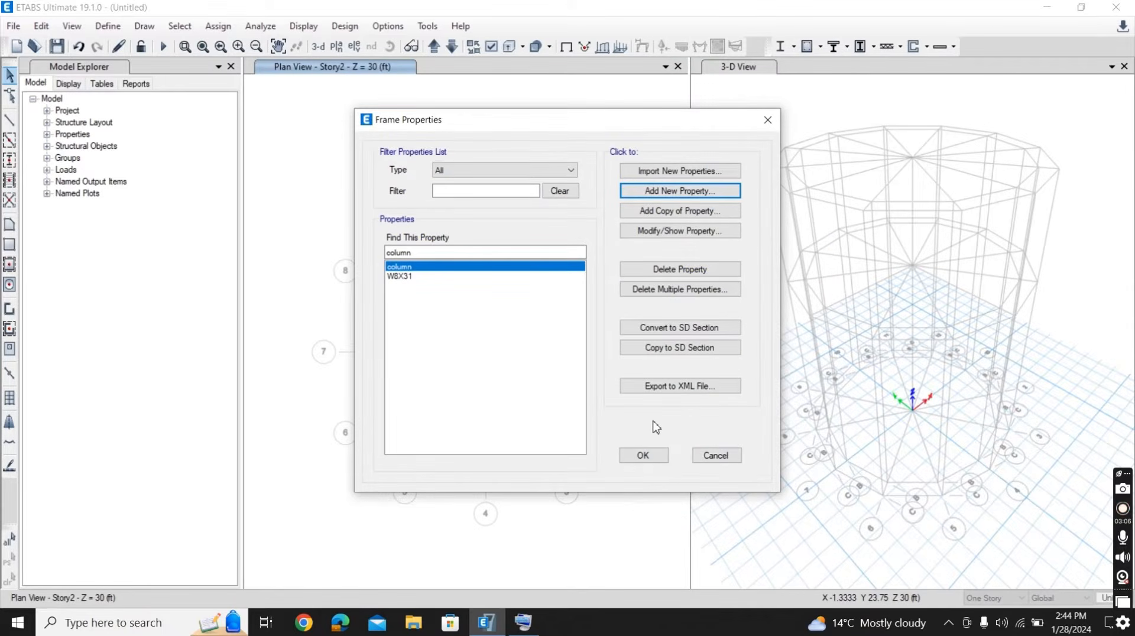
{"action": "left_click", "coordinate": [642, 455]}
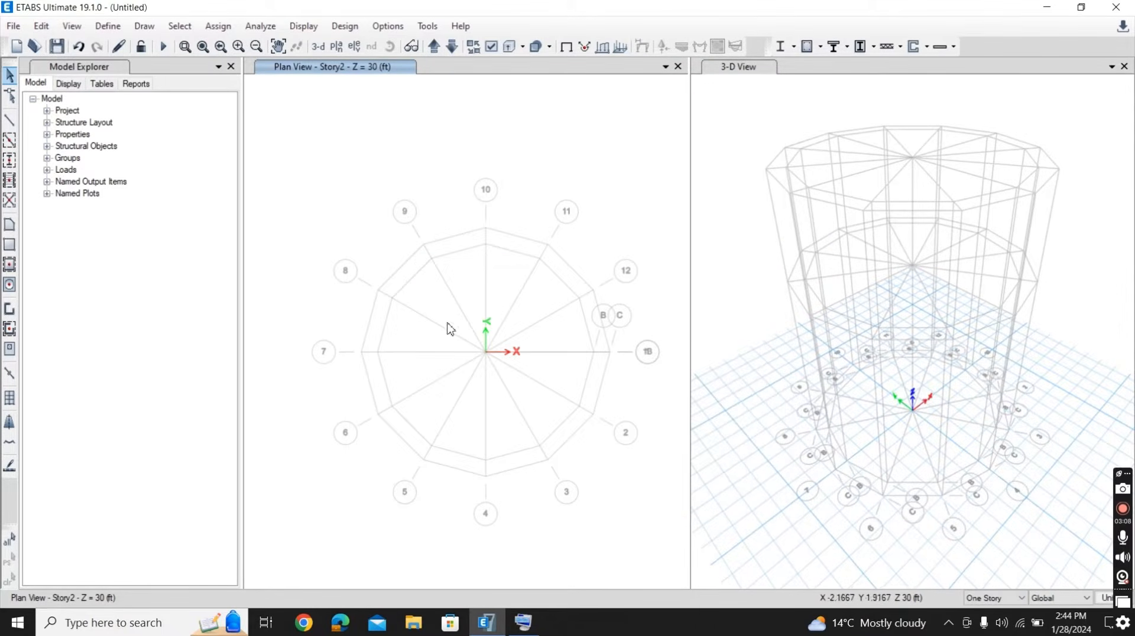
- Delete the Plank1 property from the slab section definitions
{"action": "left_click", "coordinate": [104, 24]}
{"action": "mouse_move", "coordinate": [149, 72]}
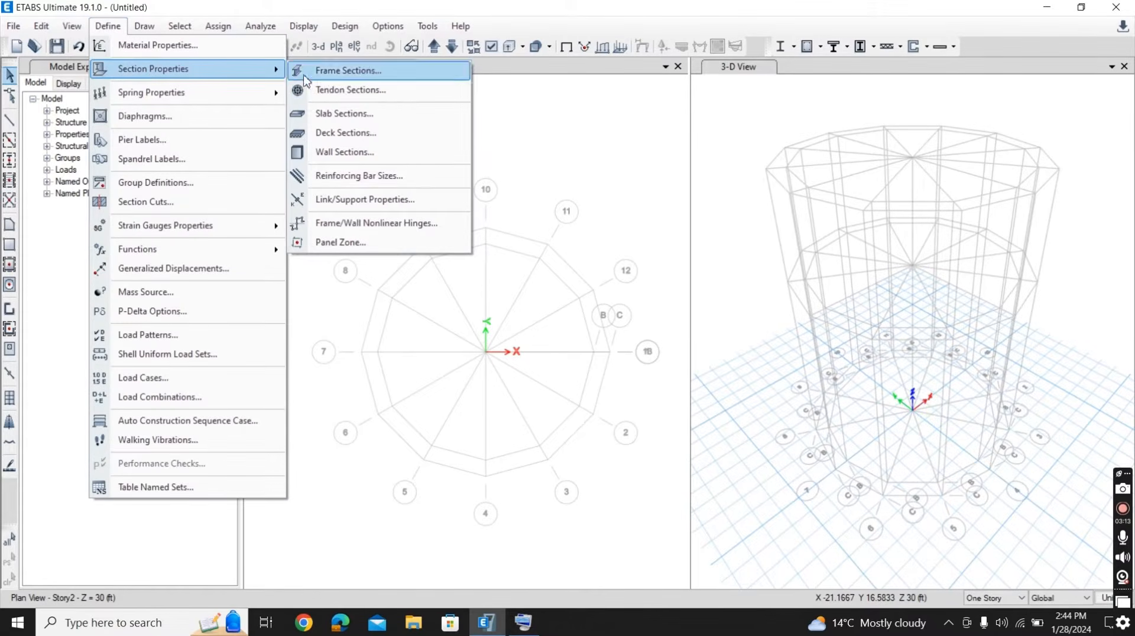
{"action": "left_click", "coordinate": [352, 113]}
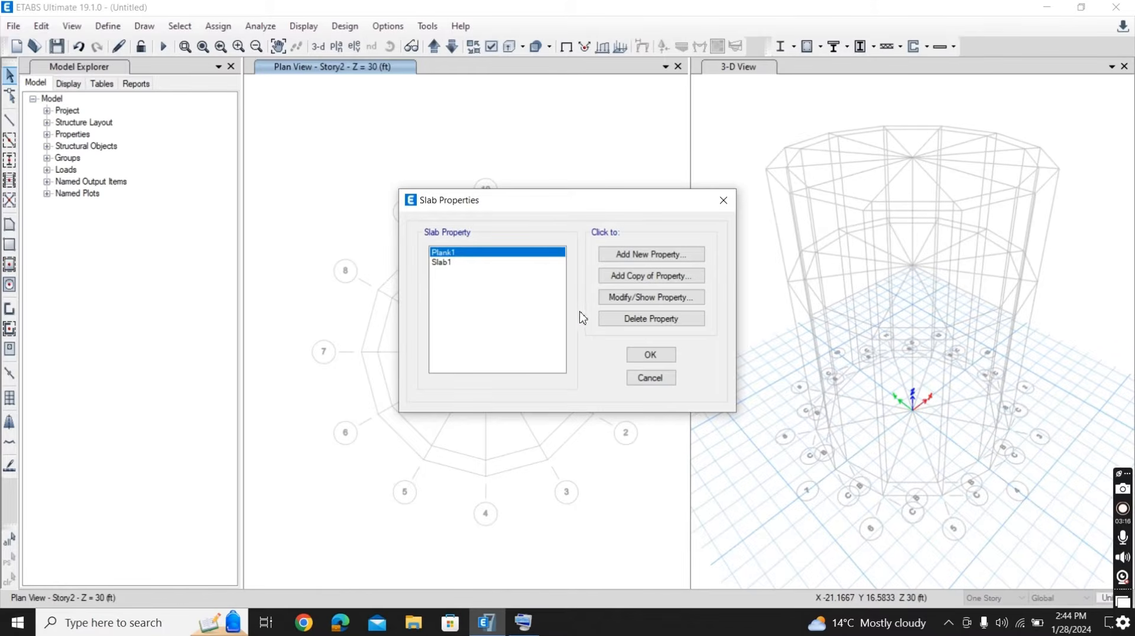
{"action": "left_click", "coordinate": [616, 319]}
{"action": "left_click", "coordinate": [588, 362]}
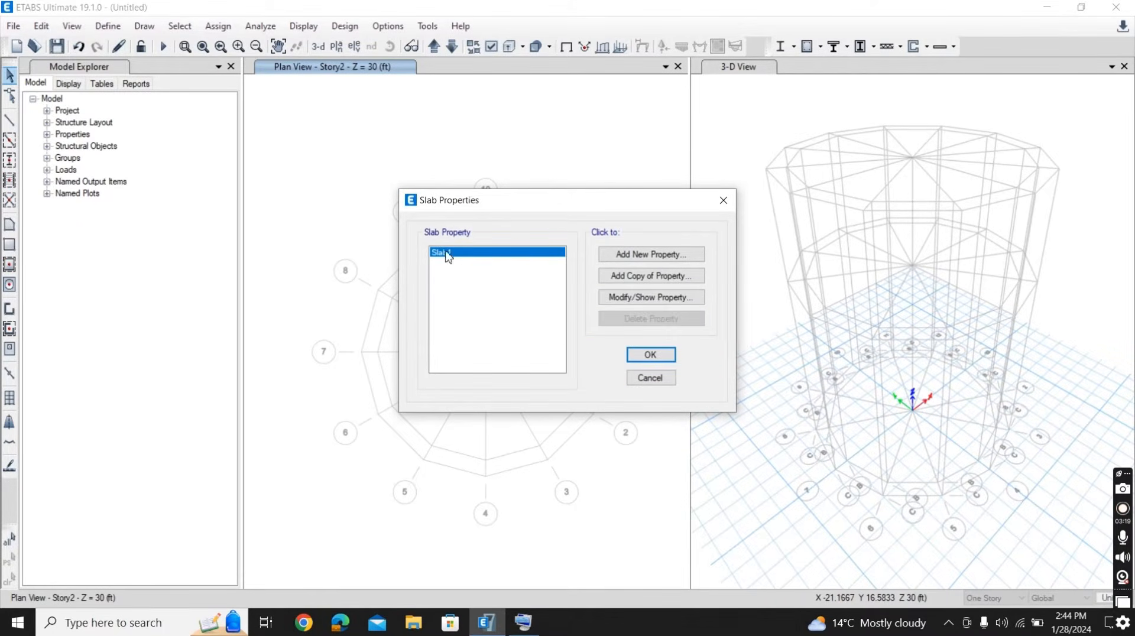
- Rename slab property Slab1 as Slab, assign the 5000Psi material, change its thickness, and accept the slab definitions
{"action": "left_click", "coordinate": [658, 303]}
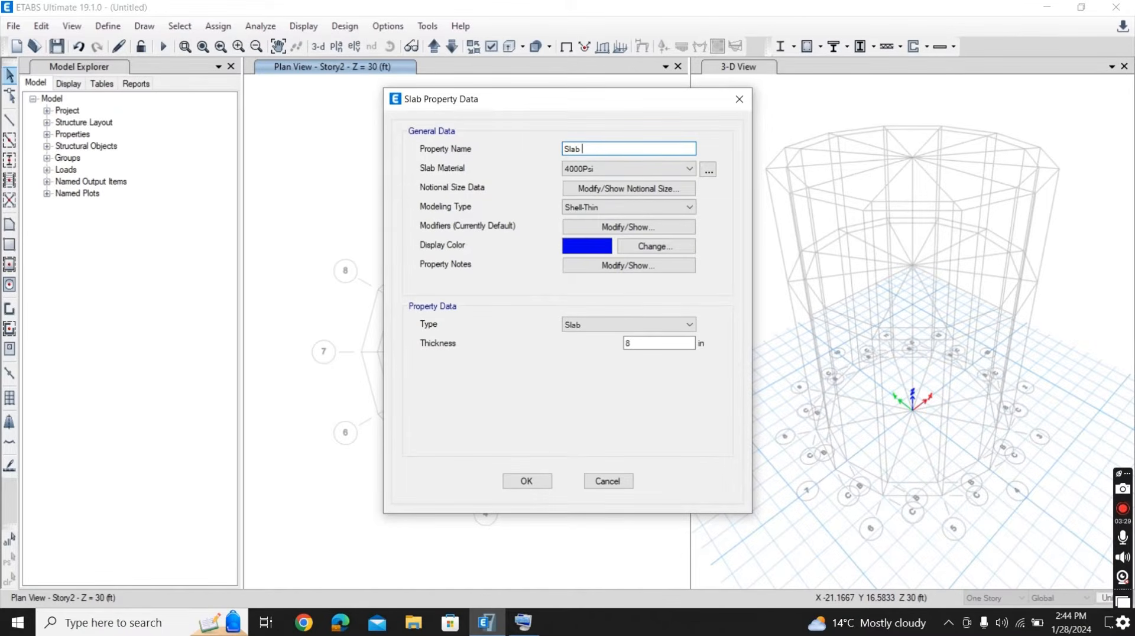
{"action": "left_click", "coordinate": [618, 170]}
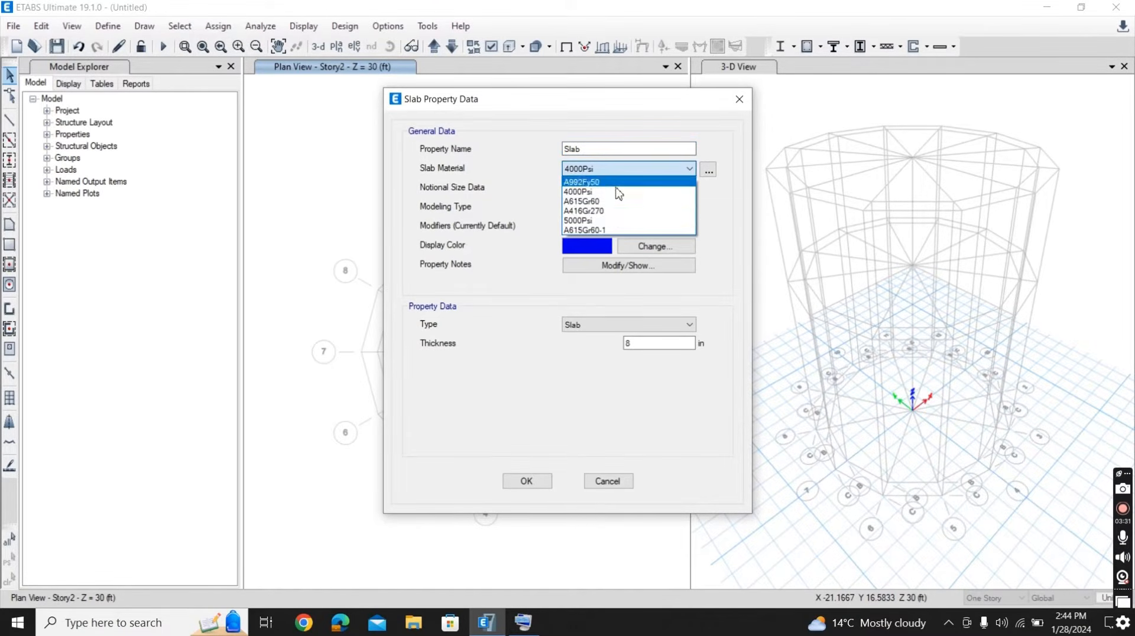
{"action": "left_click", "coordinate": [616, 221]}
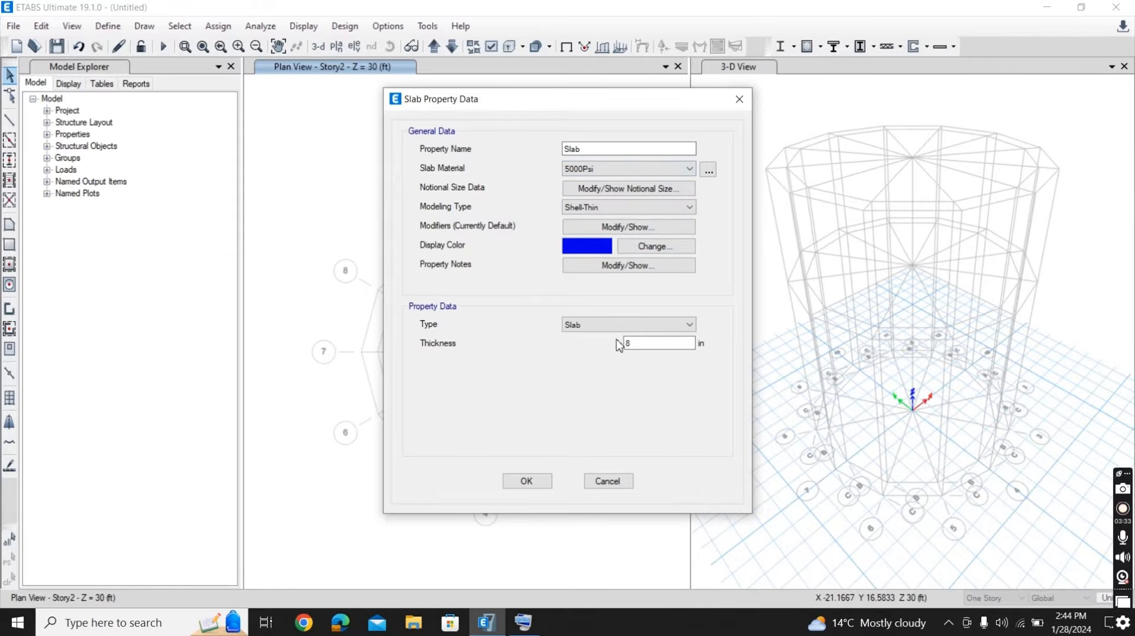
{"action": "double_click", "coordinate": [640, 347]}
{"action": "type", "text": "10"}
{"action": "left_click", "coordinate": [518, 485]}
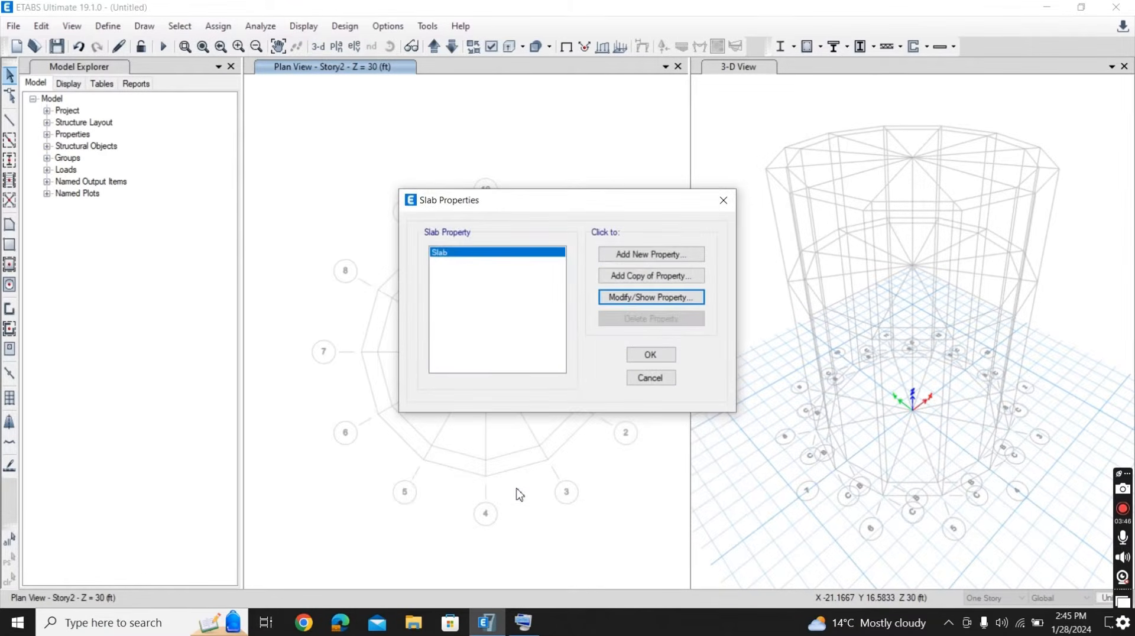
{"action": "left_click", "coordinate": [649, 354]}
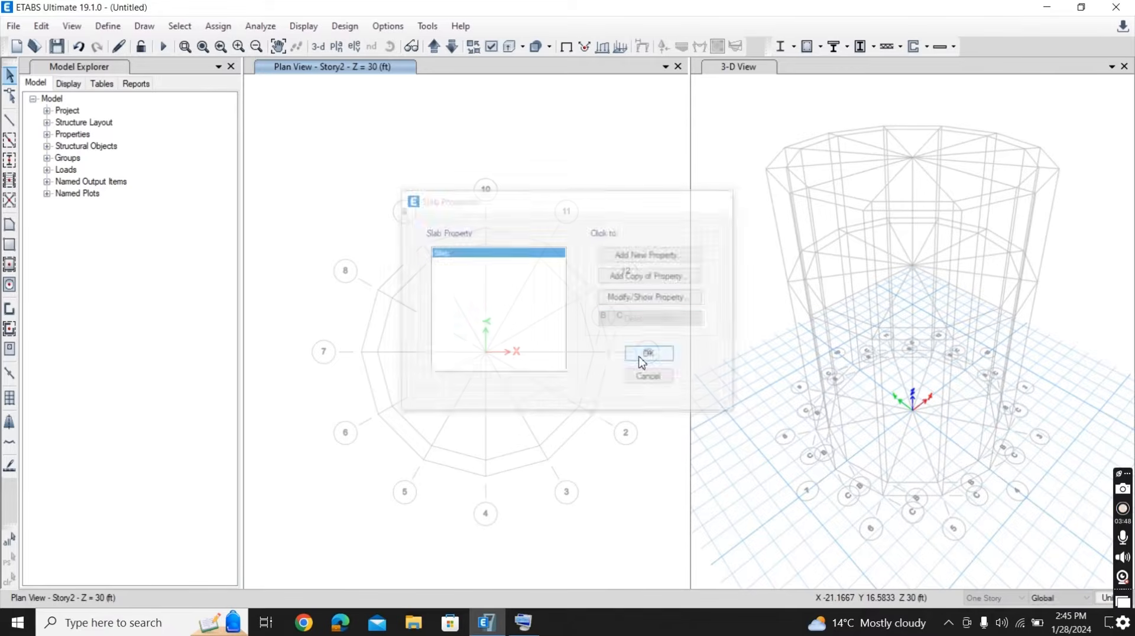
- Rename wall property Wall1 as Wall, with 5000Psi material and a thickness of 10 in, and accept the wall definitions
{"action": "left_click", "coordinate": [108, 26]}
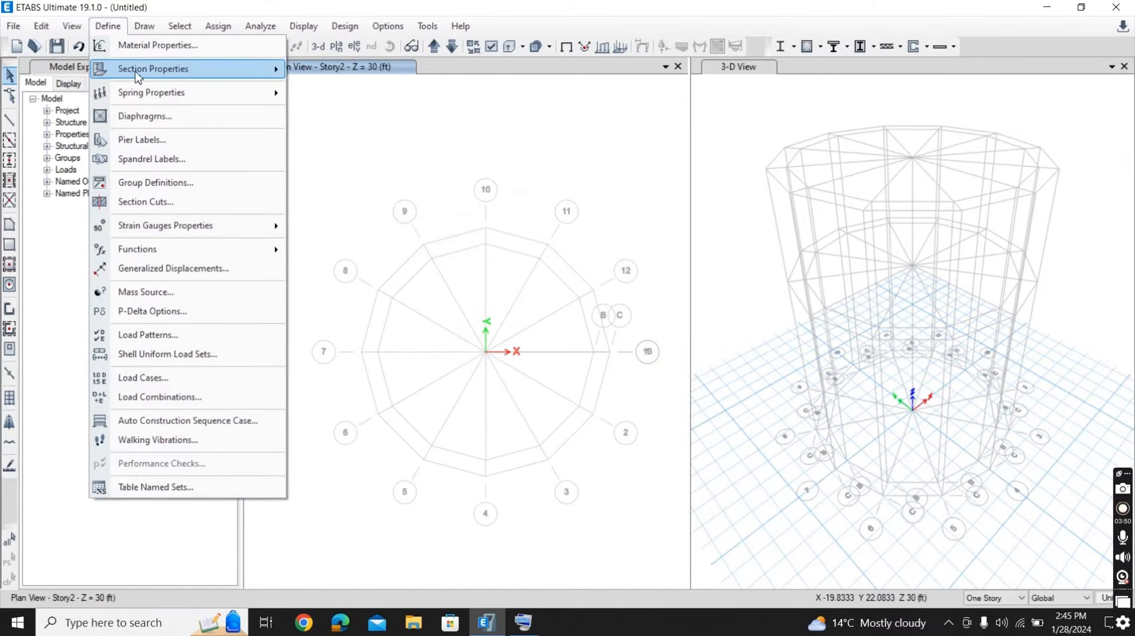
{"action": "mouse_move", "coordinate": [144, 74]}
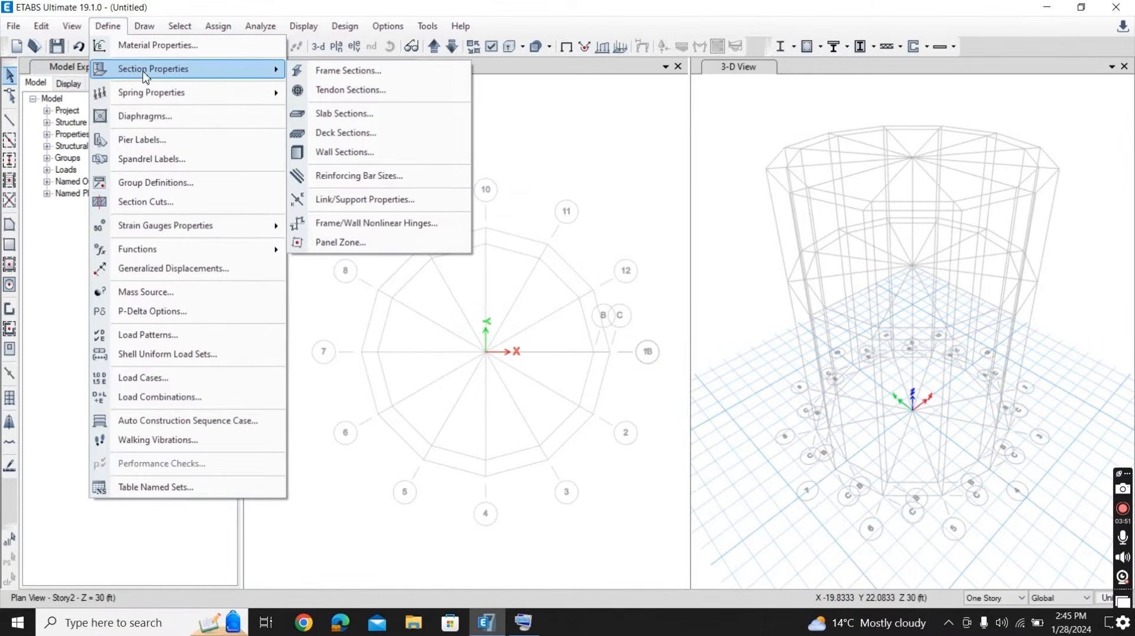
{"action": "left_click", "coordinate": [372, 155]}
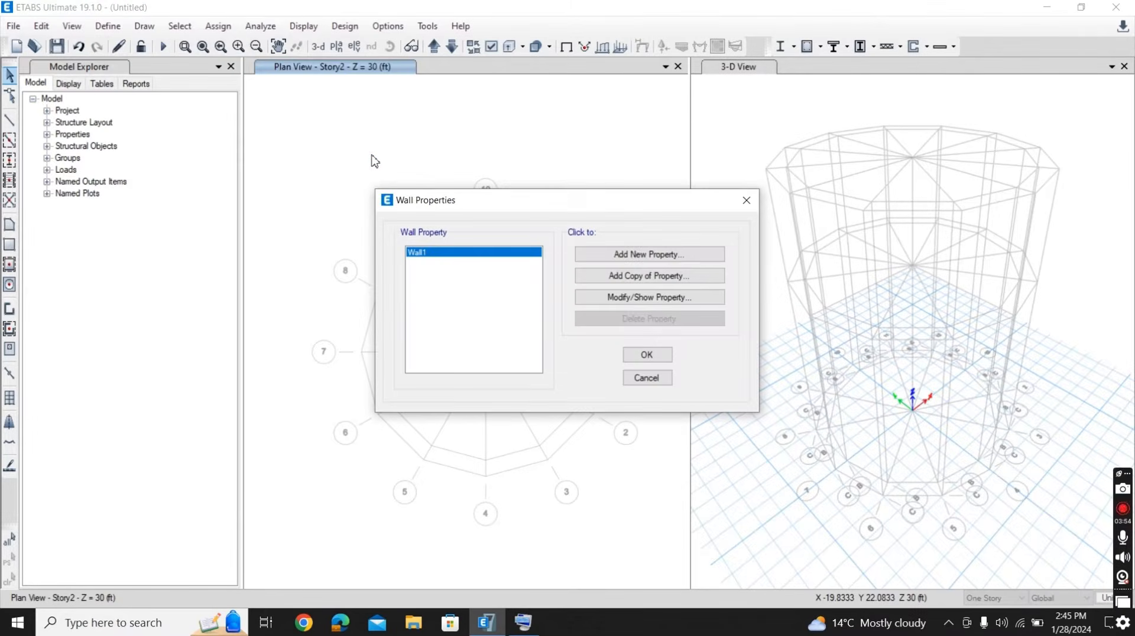
{"action": "left_click", "coordinate": [626, 300]}
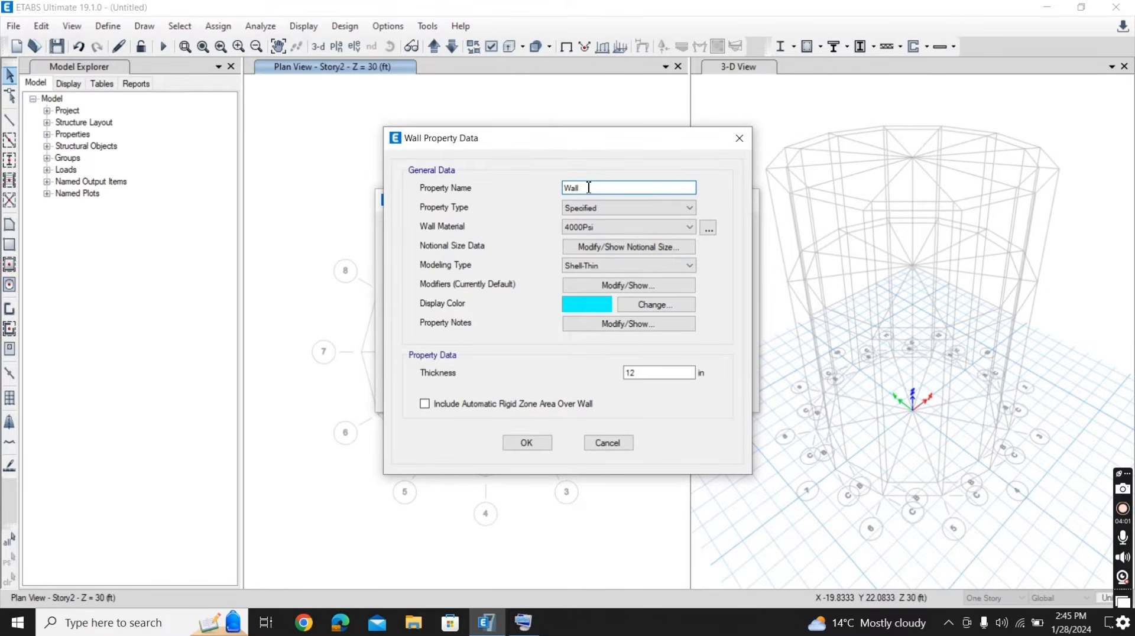
{"action": "left_click", "coordinate": [672, 228]}
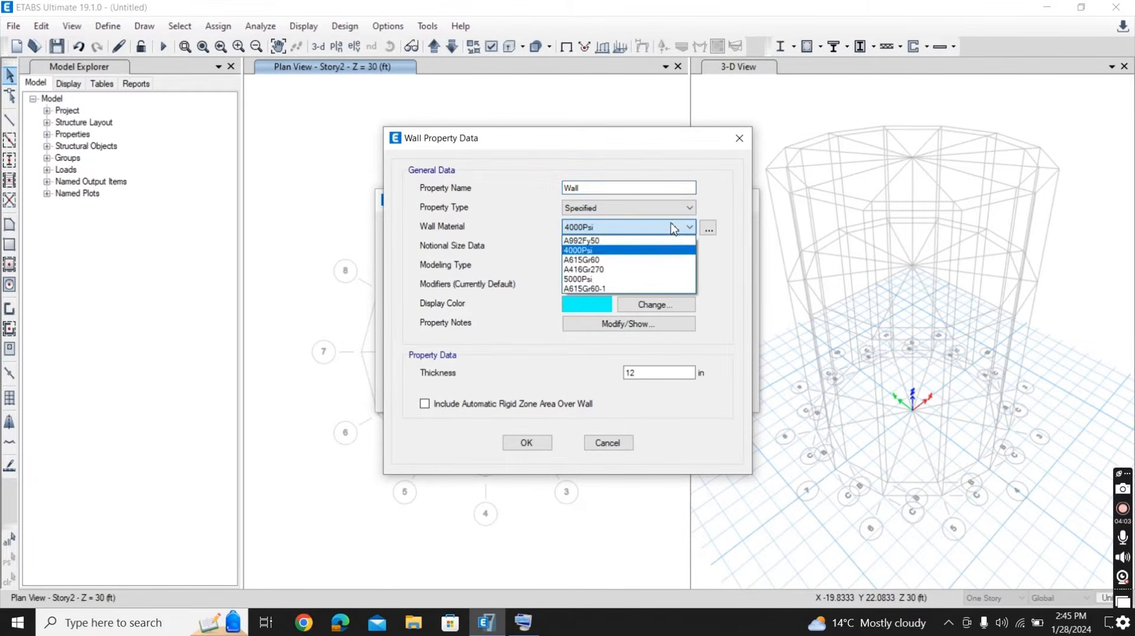
{"action": "left_click", "coordinate": [640, 279]}
{"action": "left_click", "coordinate": [641, 373]}
{"action": "left_click_drag", "start_coordinate": [641, 372], "coordinate": [604, 373]}
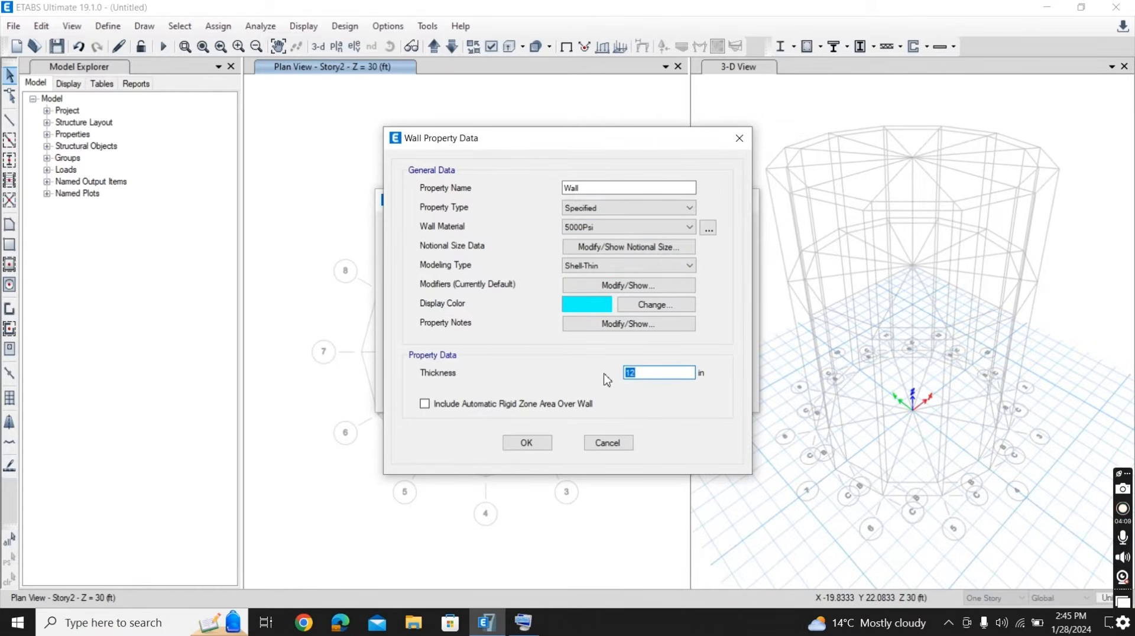
{"action": "type", "text": "10"}
{"action": "left_click", "coordinate": [520, 443]}
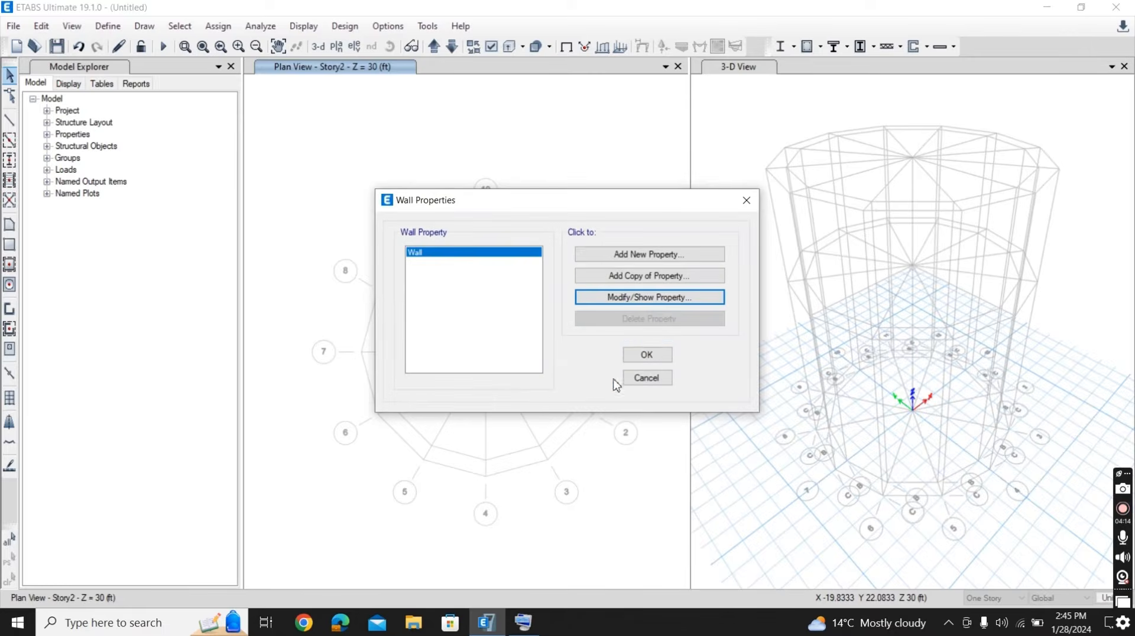
{"action": "left_click", "coordinate": [648, 355]}
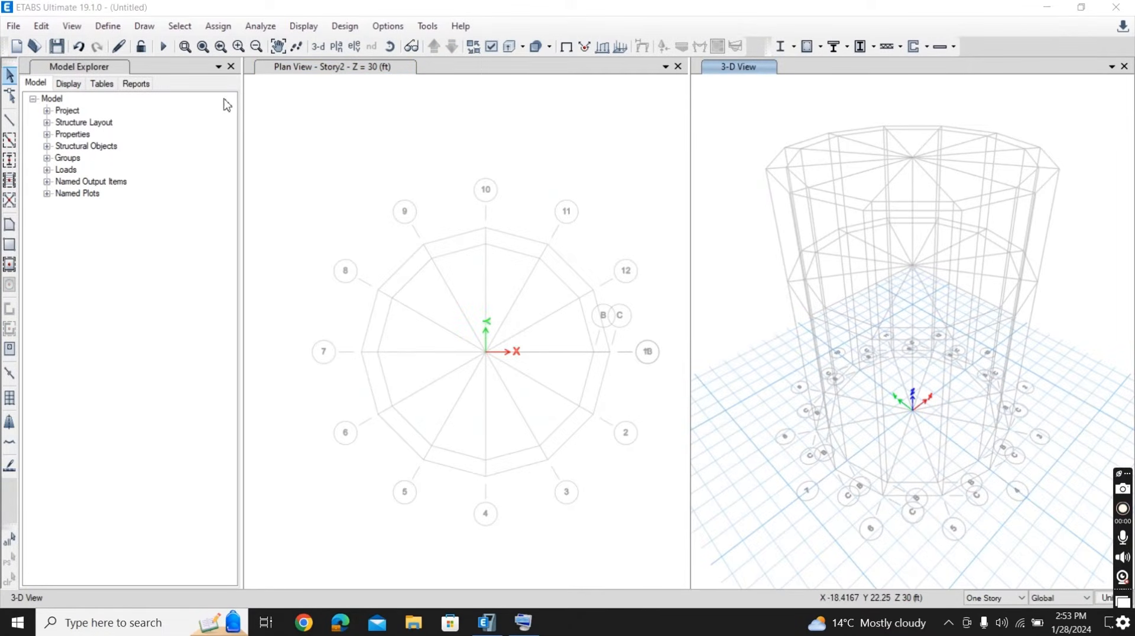
- Review the diaphragm definitions and accept the list with D1 and D2
{"action": "left_click", "coordinate": [120, 29]}
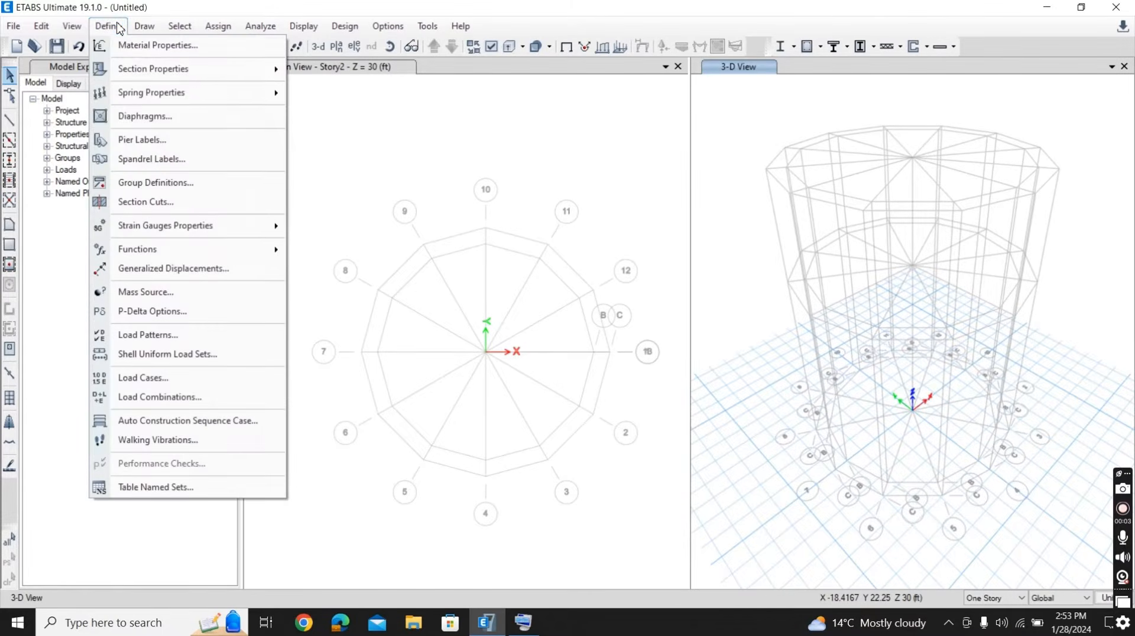
{"action": "left_click", "coordinate": [149, 117]}
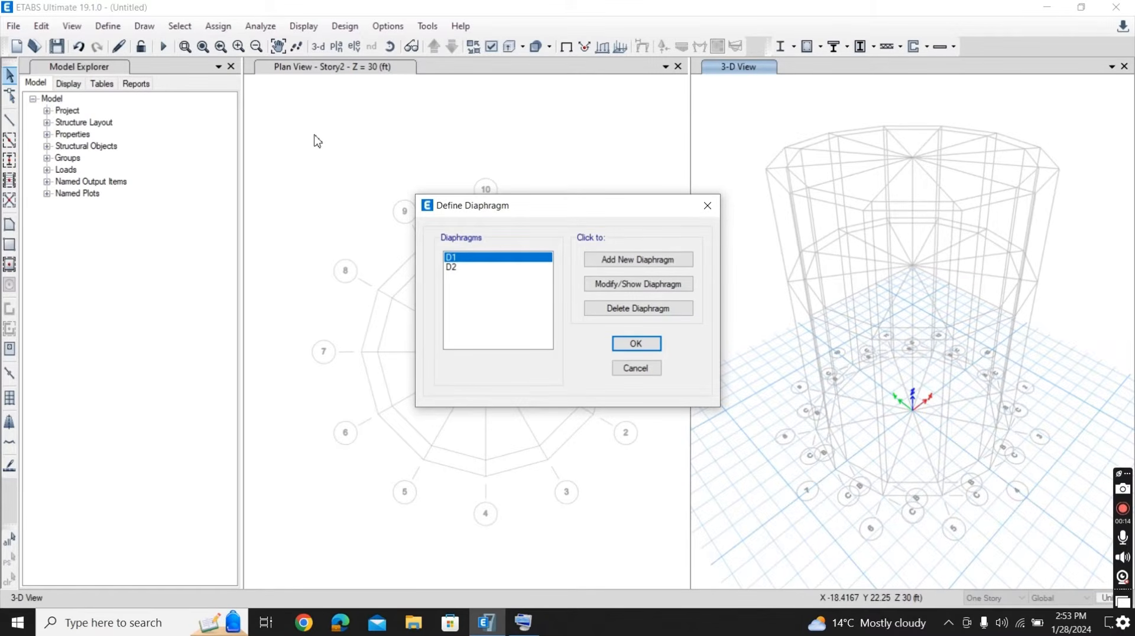
{"action": "left_click", "coordinate": [628, 348]}
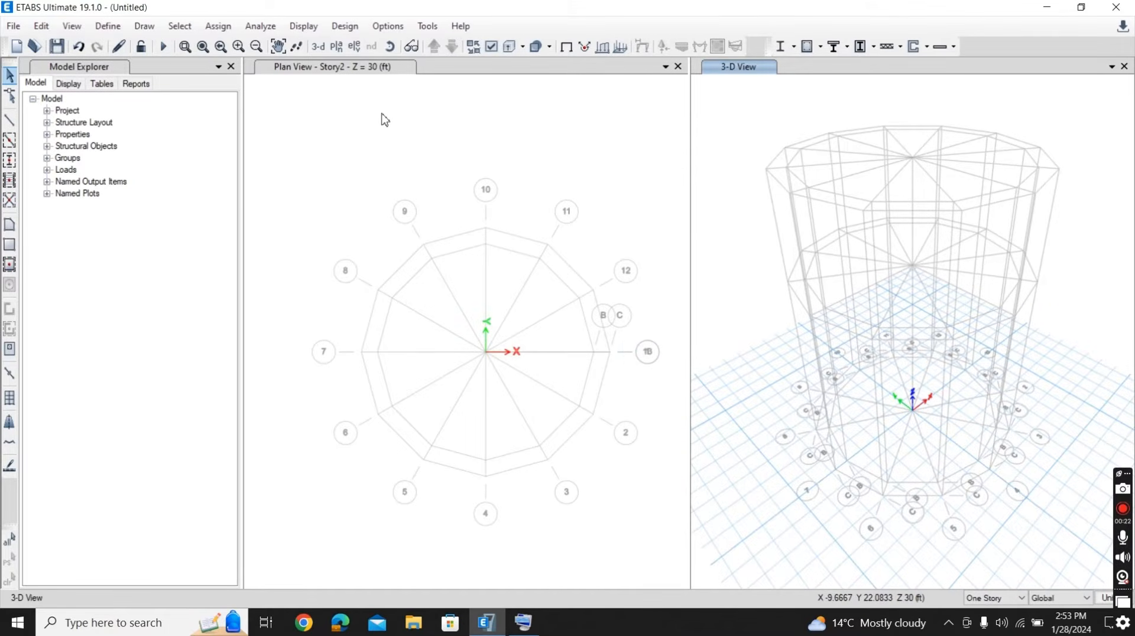
- Start a straight-edged floor area on Story2 with the Slab property, outlining ring B from grid point B10 through B11 and B12 to B13
{"action": "left_click", "coordinate": [147, 28]}
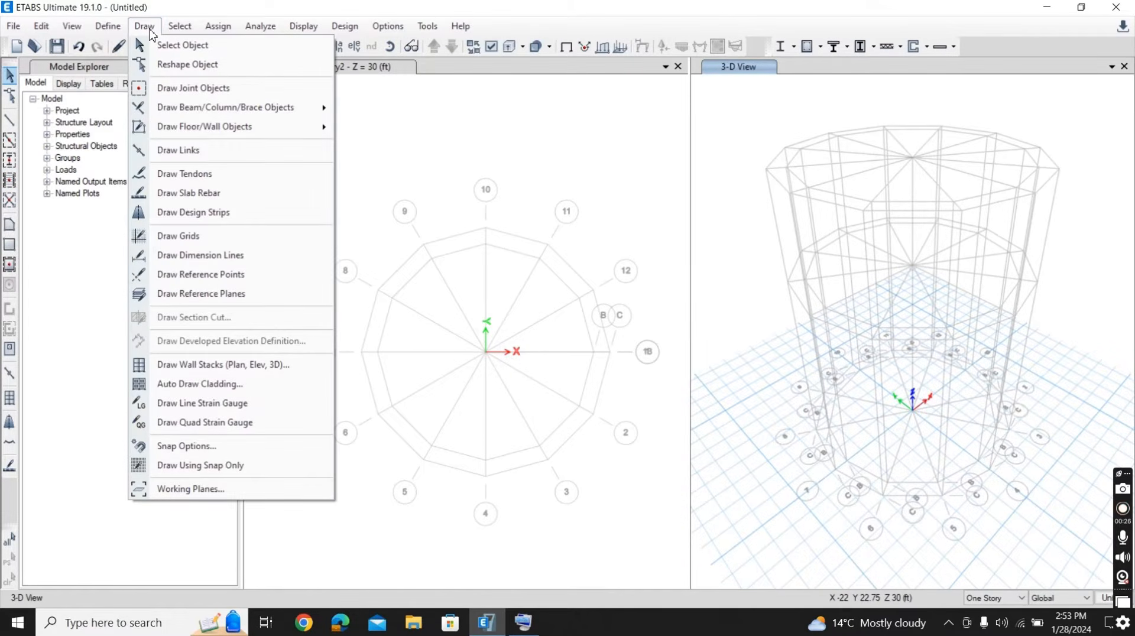
{"action": "mouse_move", "coordinate": [201, 138]}
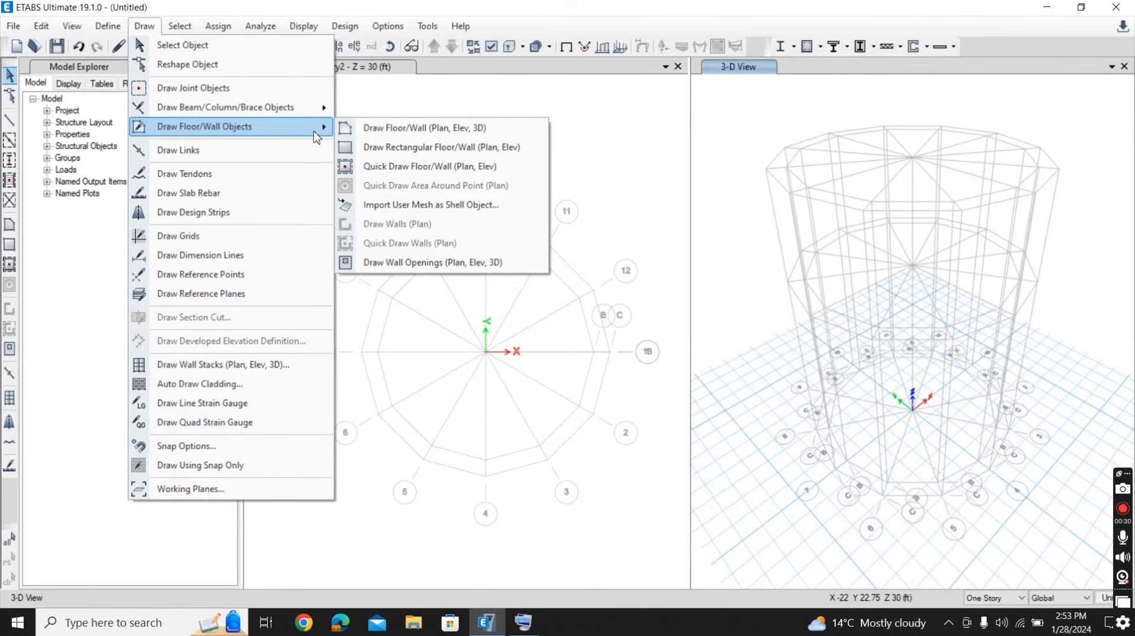
{"action": "left_click", "coordinate": [381, 137]}
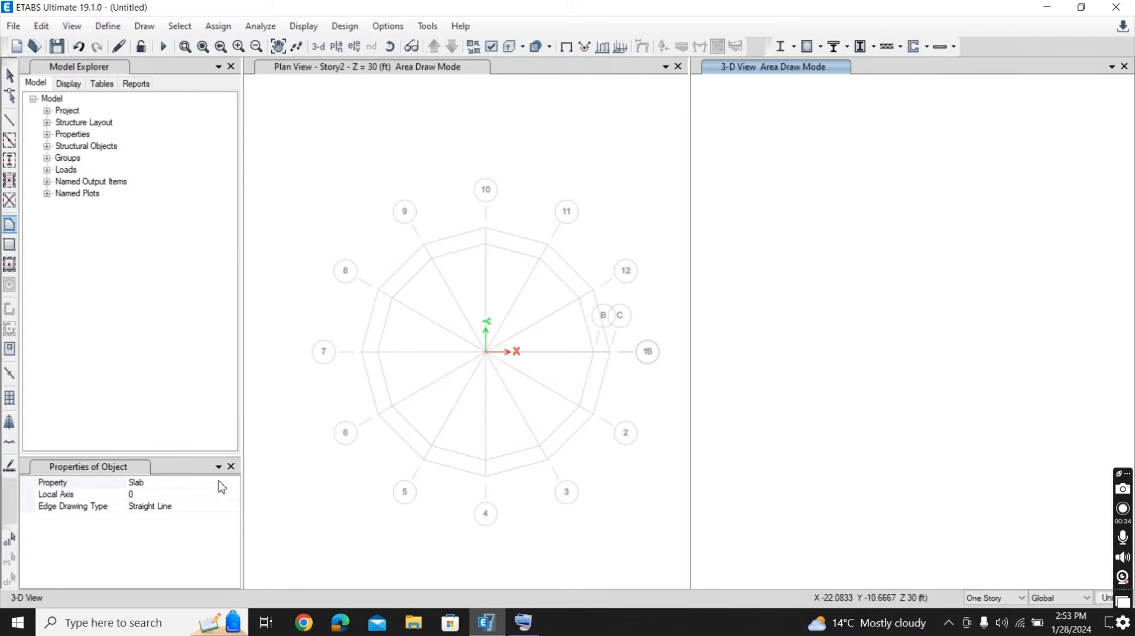
{"action": "left_click", "coordinate": [231, 483]}
{"action": "left_click", "coordinate": [233, 482]}
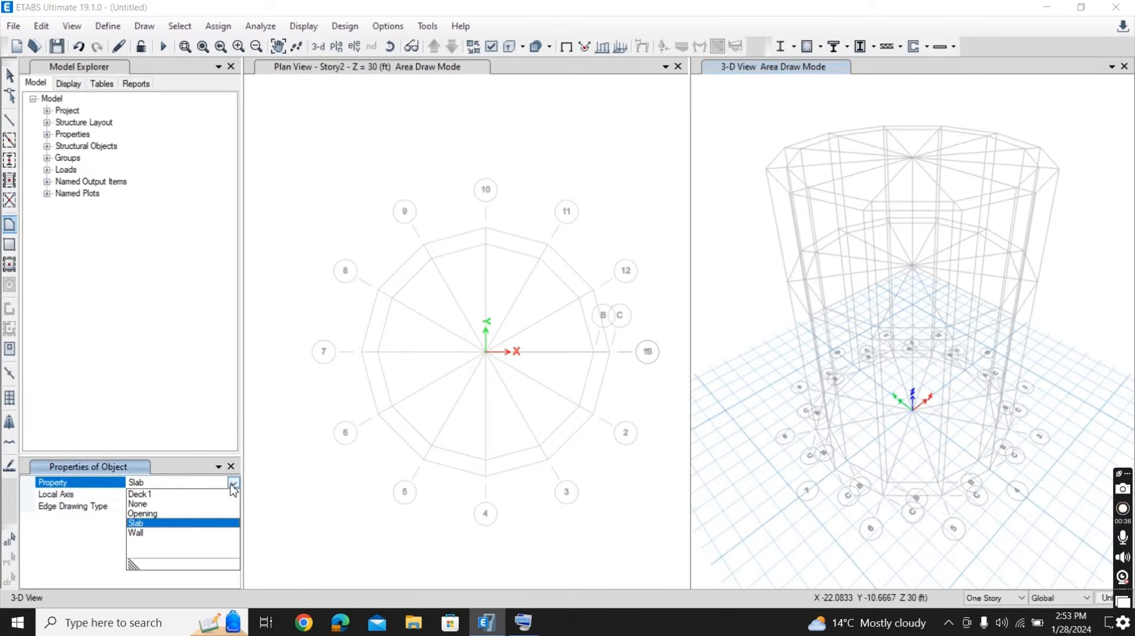
{"action": "left_click", "coordinate": [176, 523]}
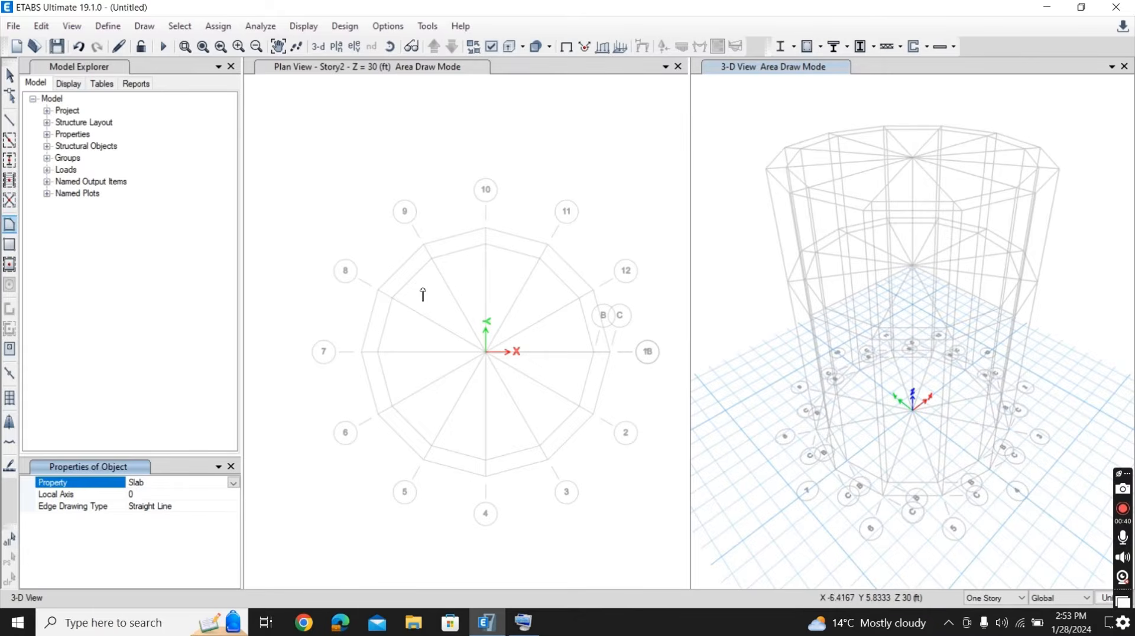
{"action": "left_click", "coordinate": [486, 244]}
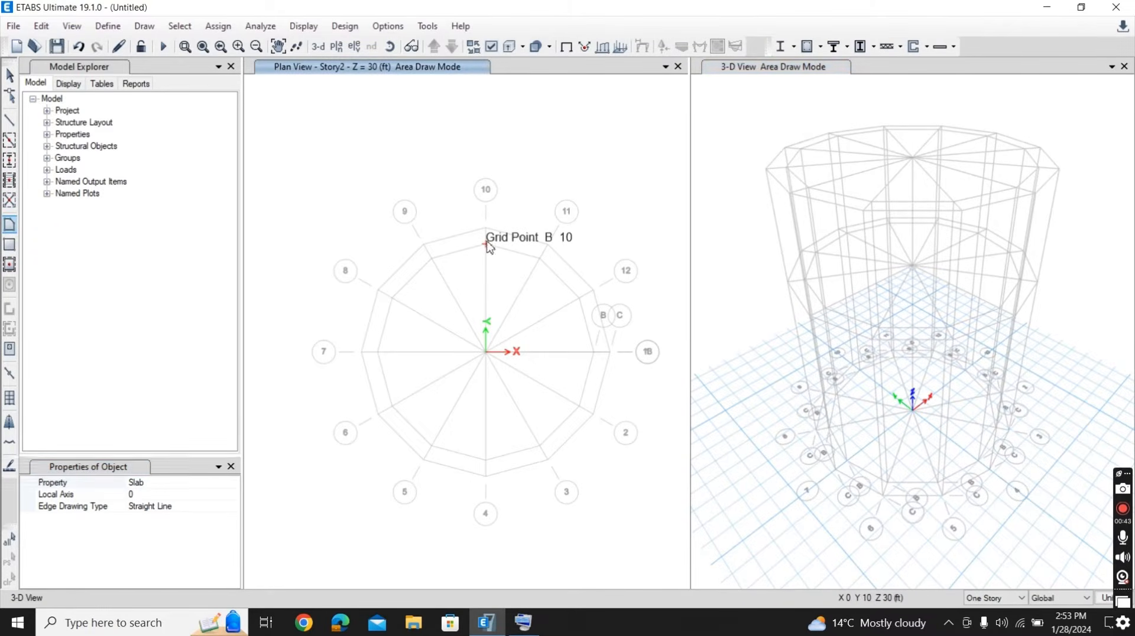
{"action": "left_click", "coordinate": [540, 259]}
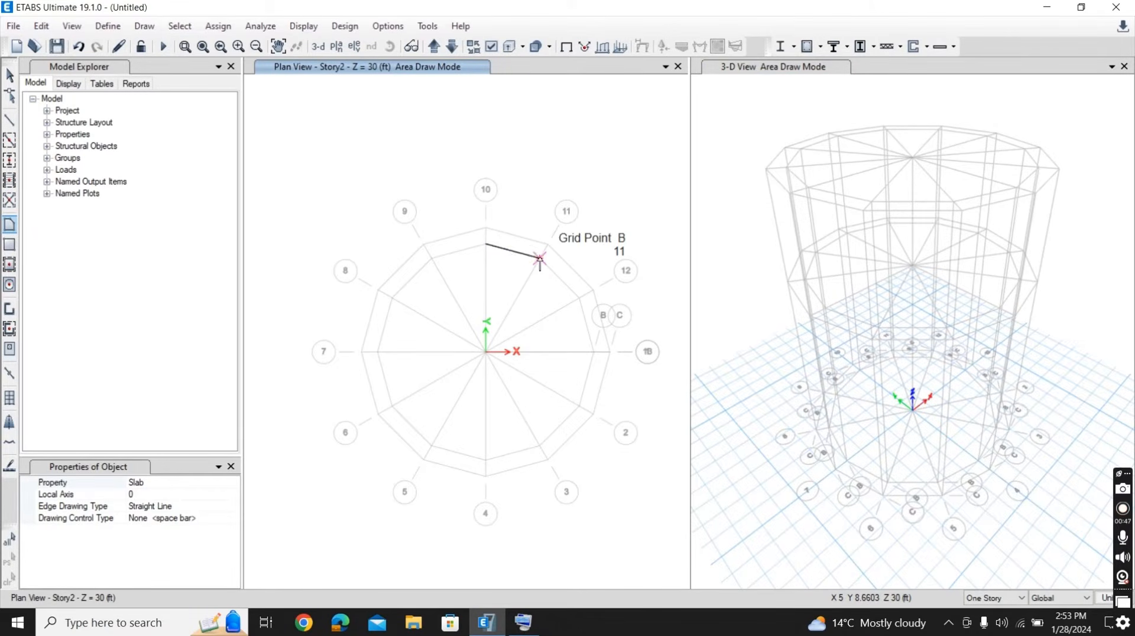
{"action": "left_click", "coordinate": [579, 298]}
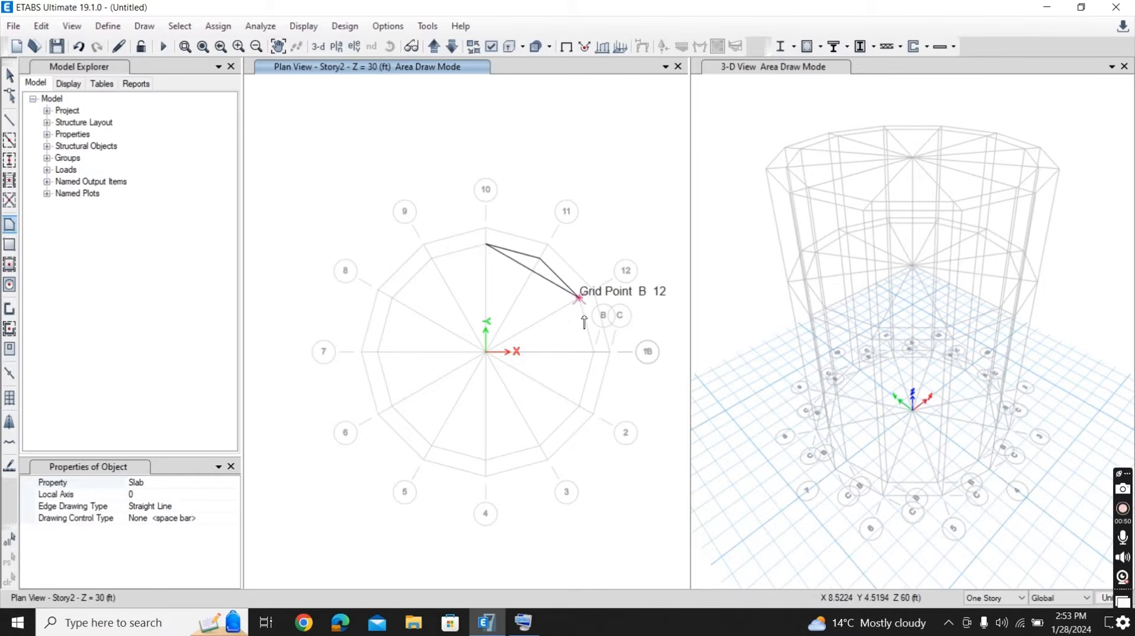
{"action": "left_click", "coordinate": [593, 353]}
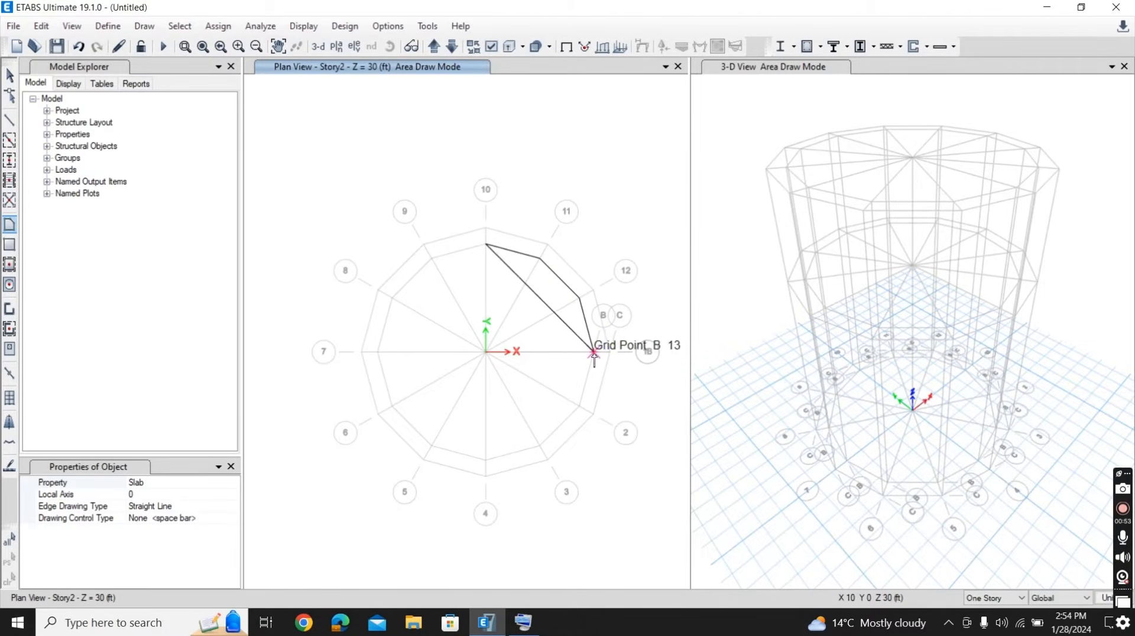
- Complete the Story2 slab outline through grid points B2 to B9, closing at B10, and switch the plan view to Story1
{"action": "left_click", "coordinate": [579, 404]}
{"action": "left_click", "coordinate": [539, 444]}
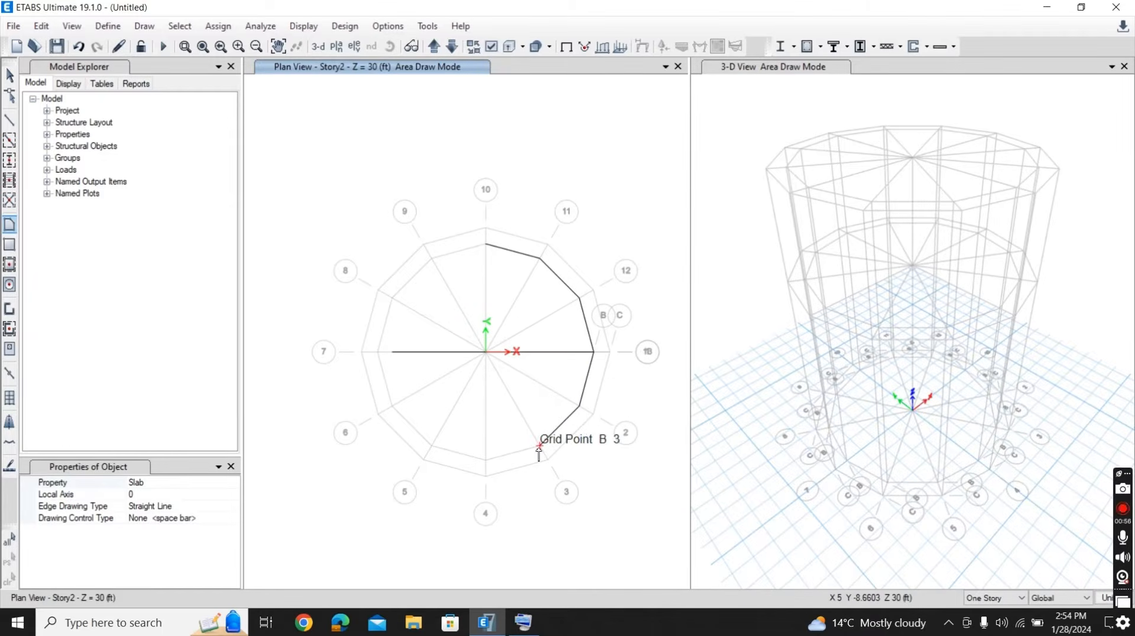
{"action": "left_click", "coordinate": [486, 459]}
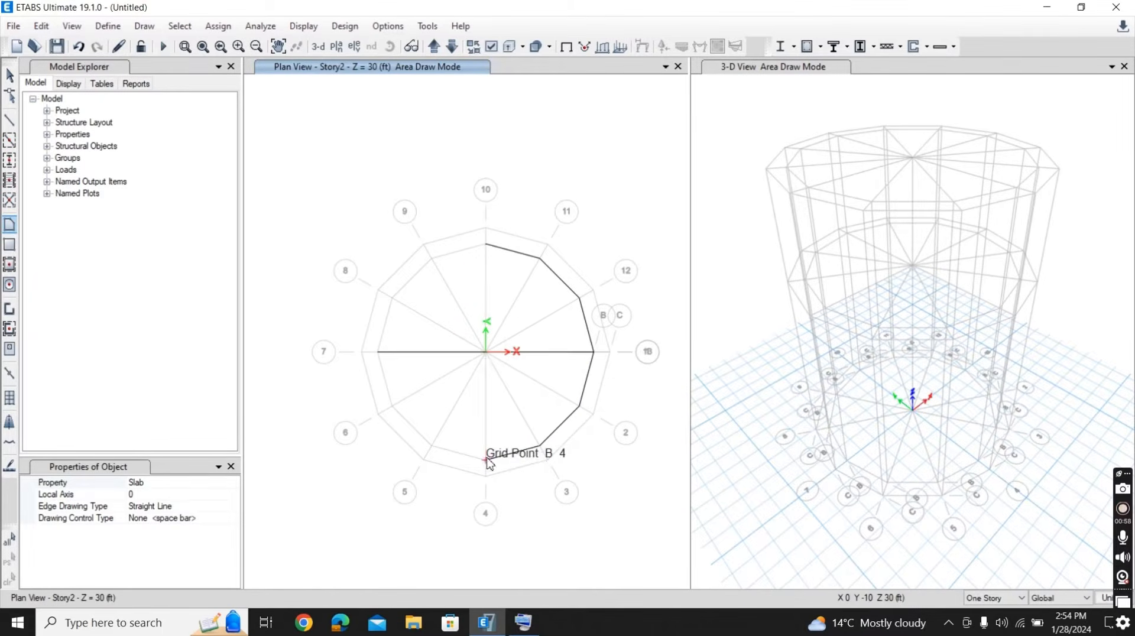
{"action": "left_click", "coordinate": [432, 446]}
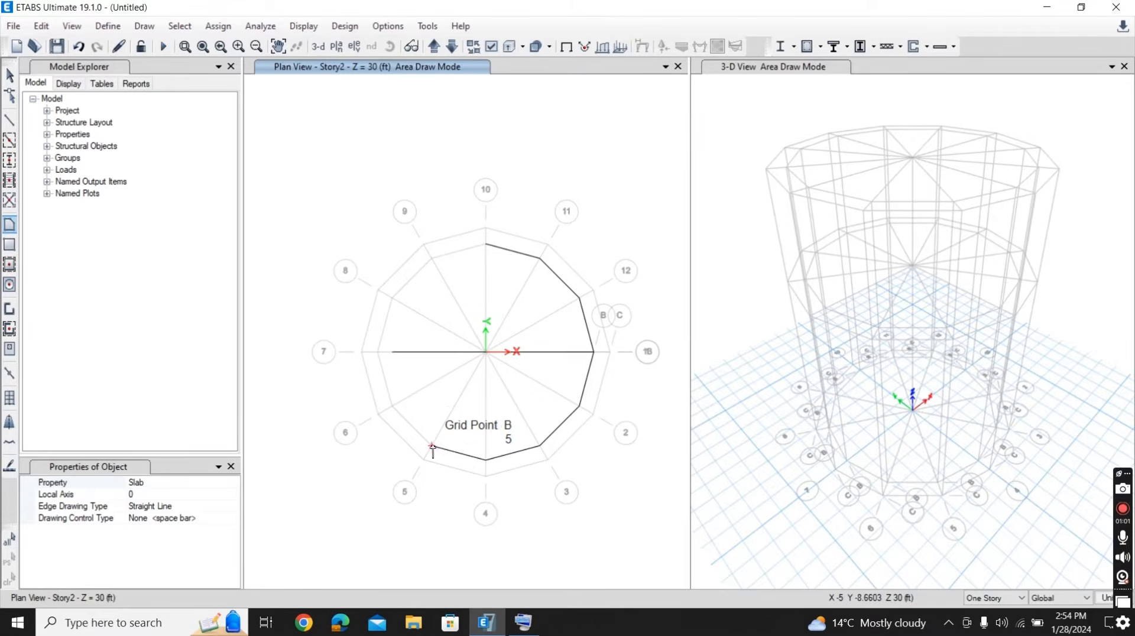
{"action": "left_click", "coordinate": [392, 406]}
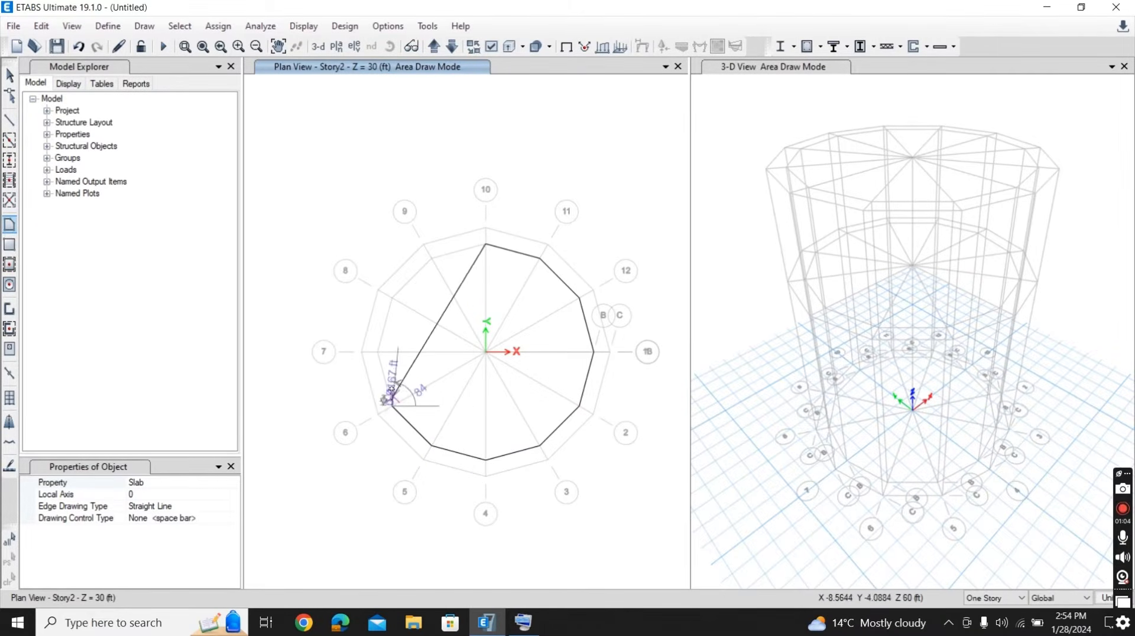
{"action": "left_click", "coordinate": [378, 353]}
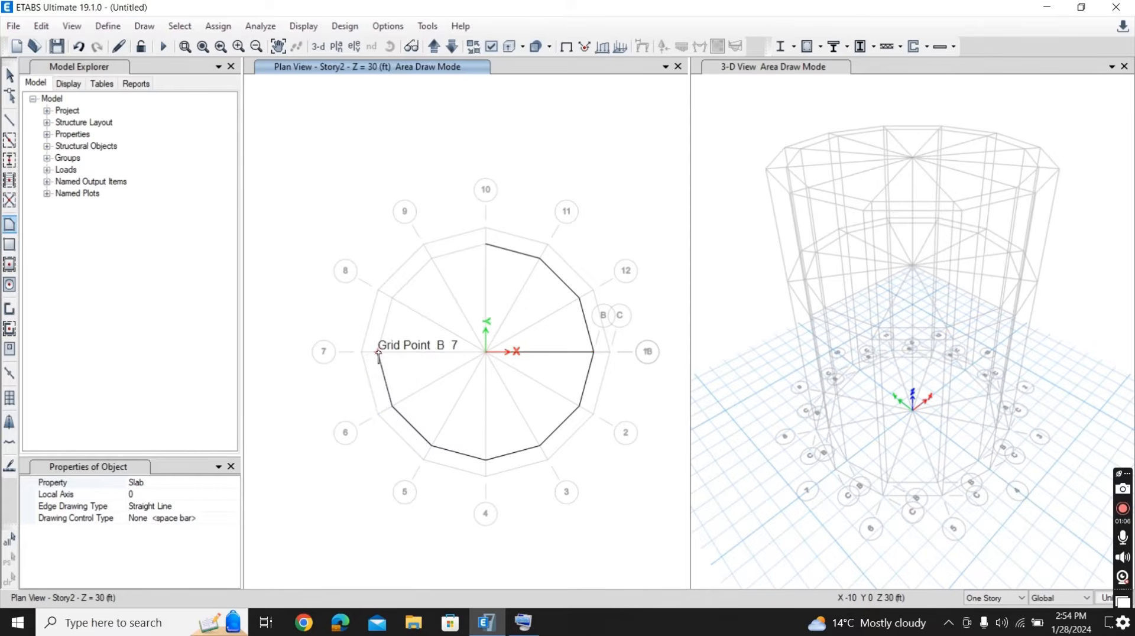
{"action": "left_click", "coordinate": [392, 299]}
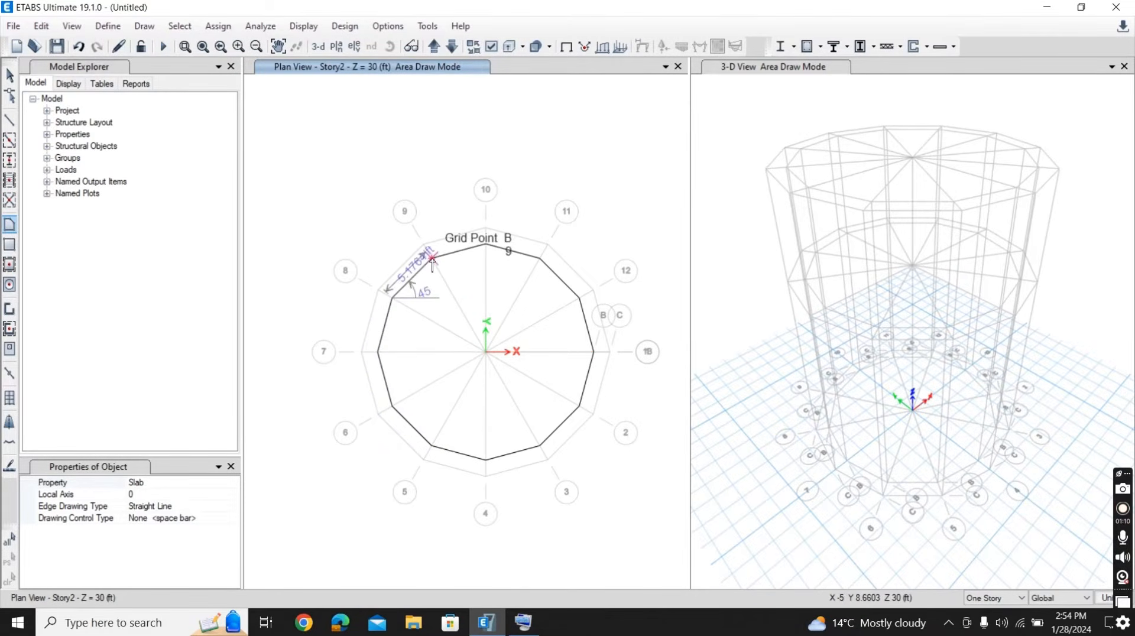
{"action": "left_click", "coordinate": [434, 260]}
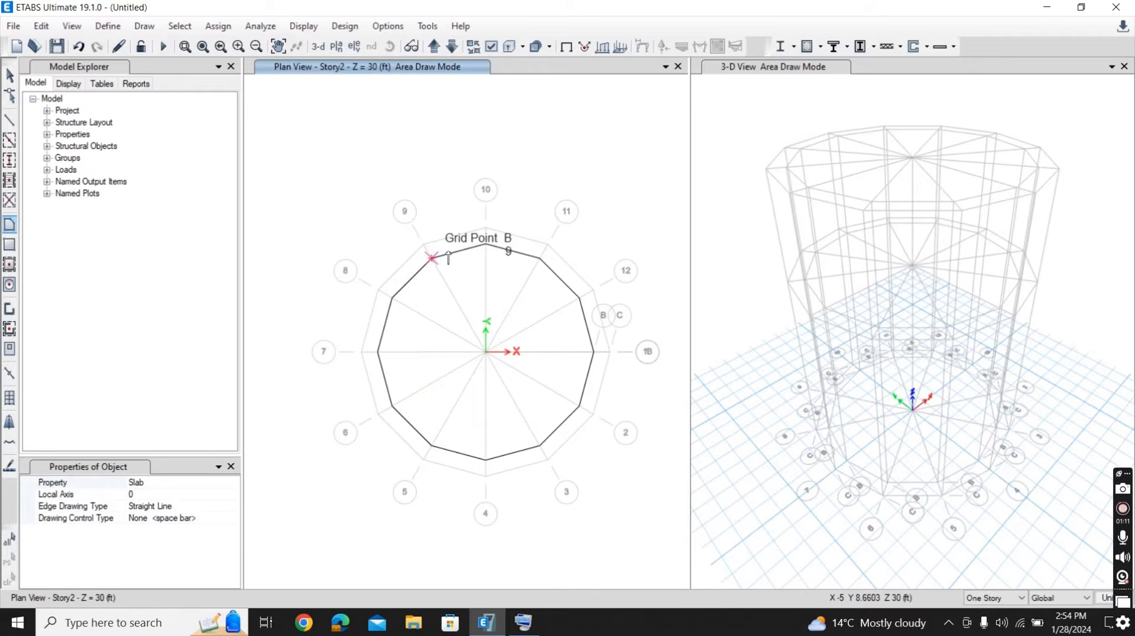
{"action": "left_click", "coordinate": [486, 242]}
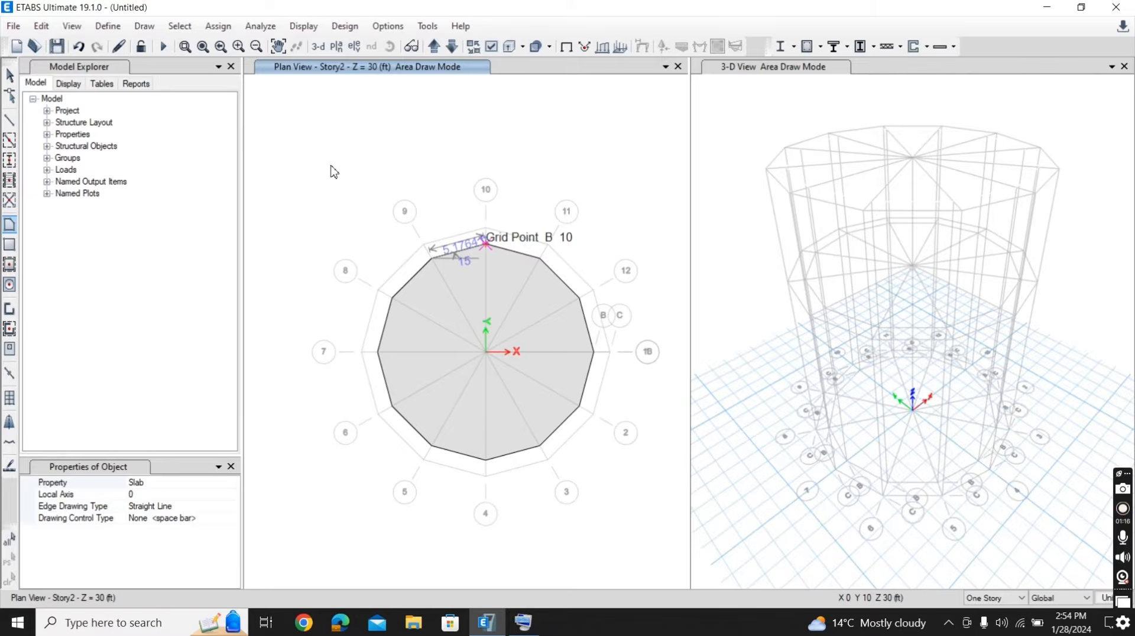
{"action": "key", "text": "Return"}
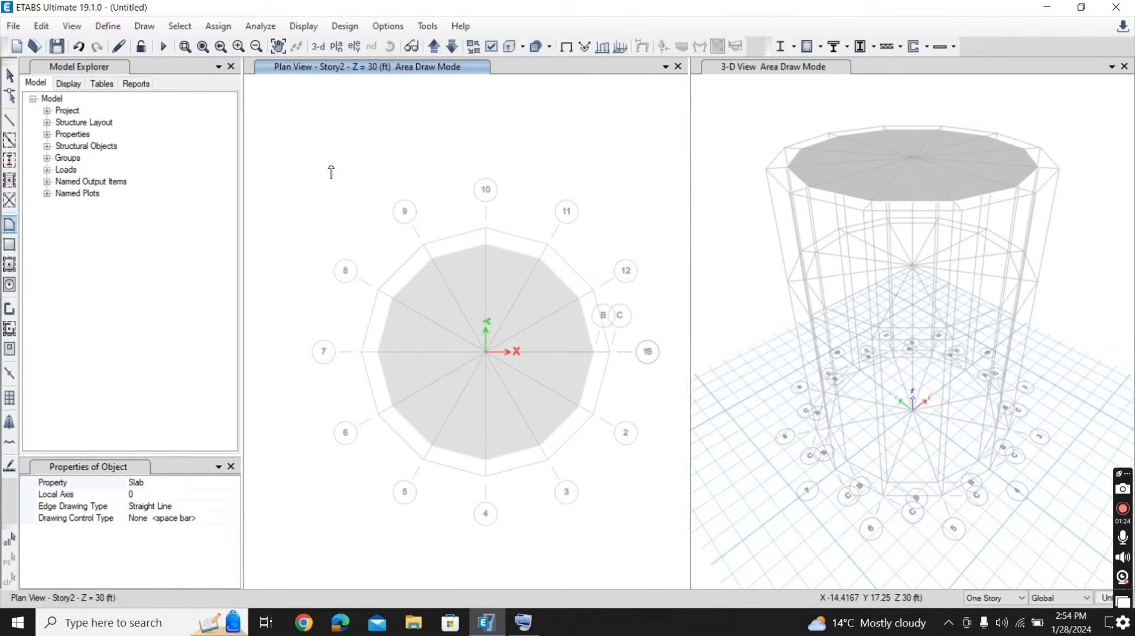
{"action": "left_click", "coordinate": [452, 46]}
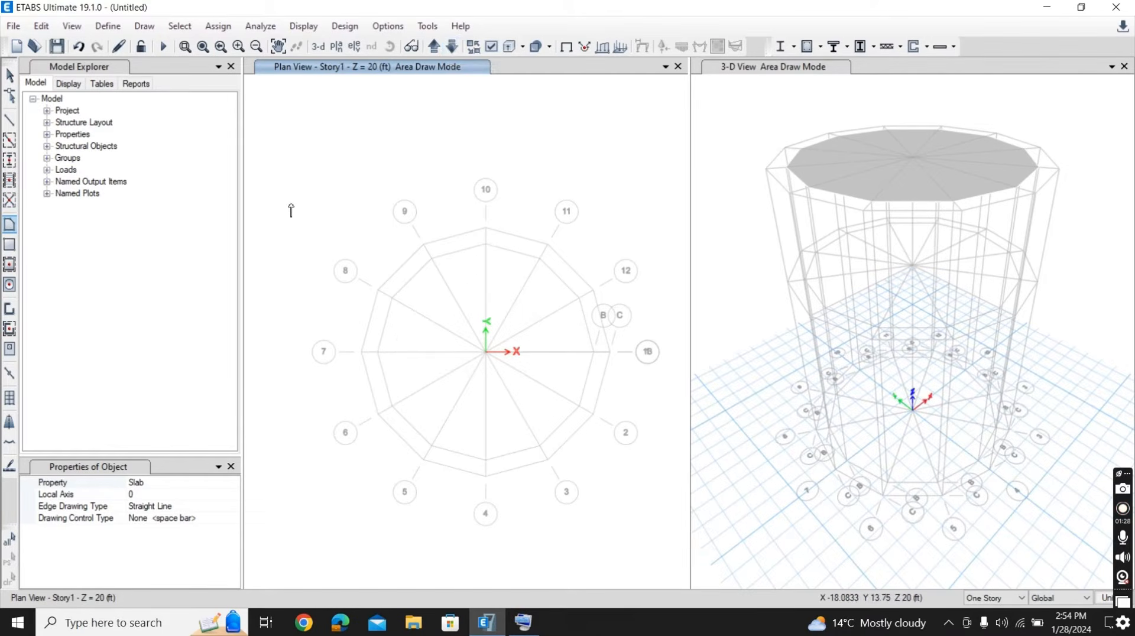
{"action": "left_click", "coordinate": [486, 240]}
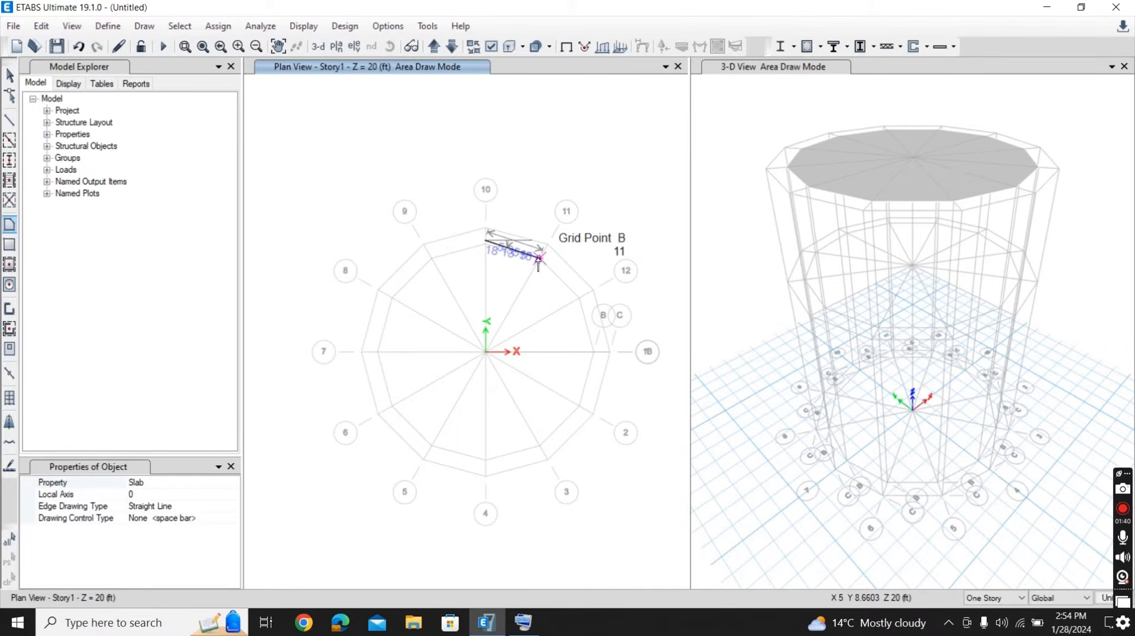
{"action": "key", "text": "Escape"}
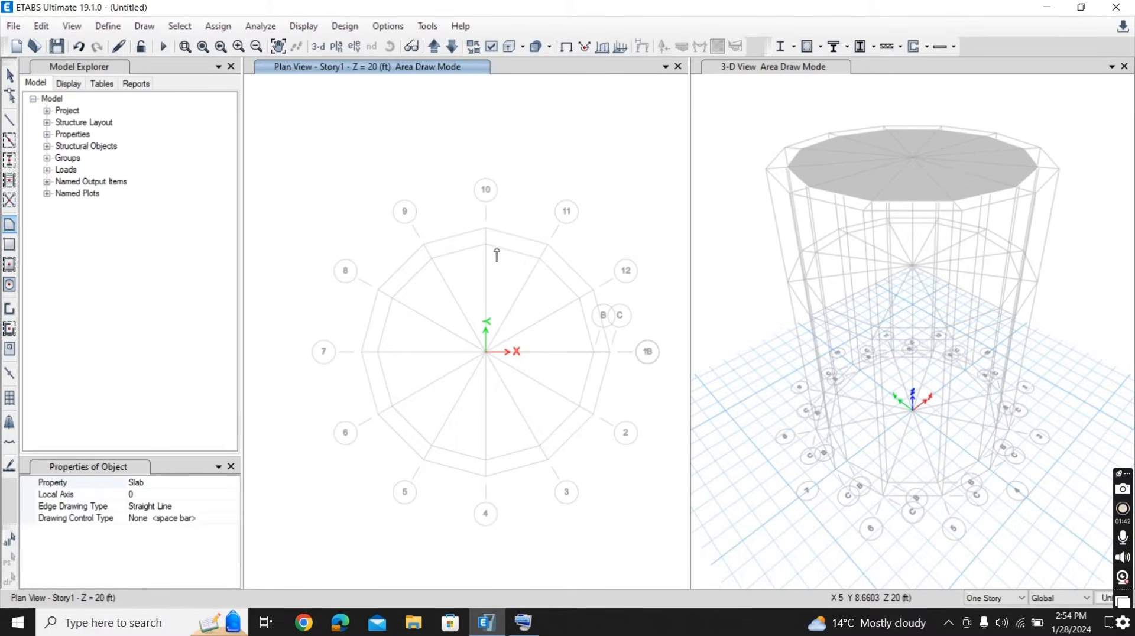
{"action": "key", "text": "Escape"}
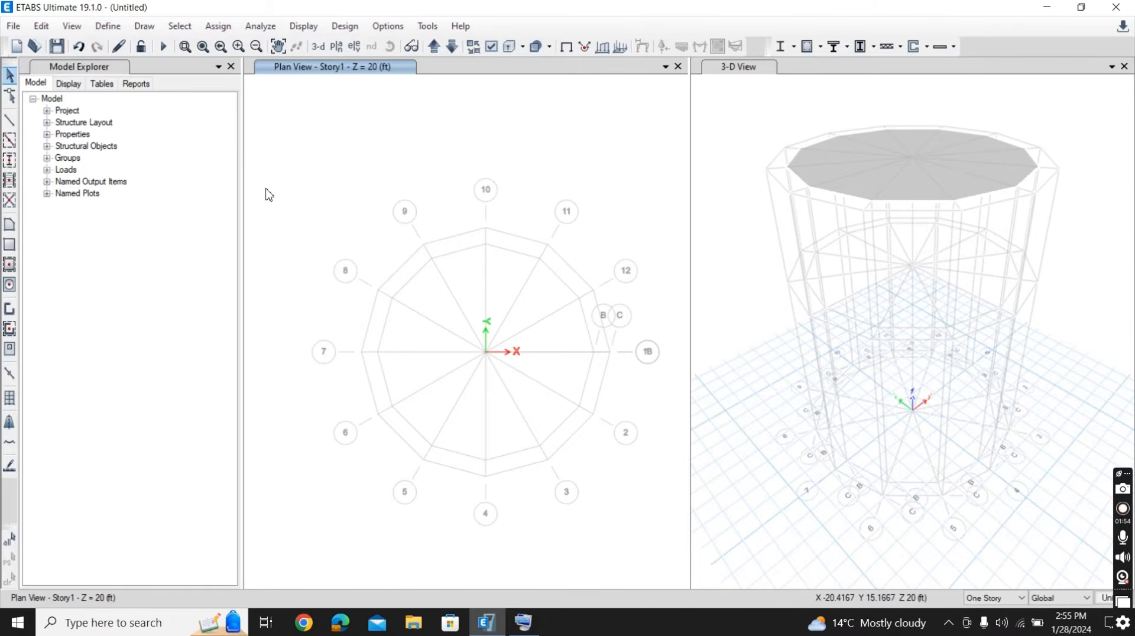
- Start a floor area on Story1 with the Slab property, outlining ring B from grid point B10 through B11 and B12 to B13
{"action": "left_click", "coordinate": [145, 26]}
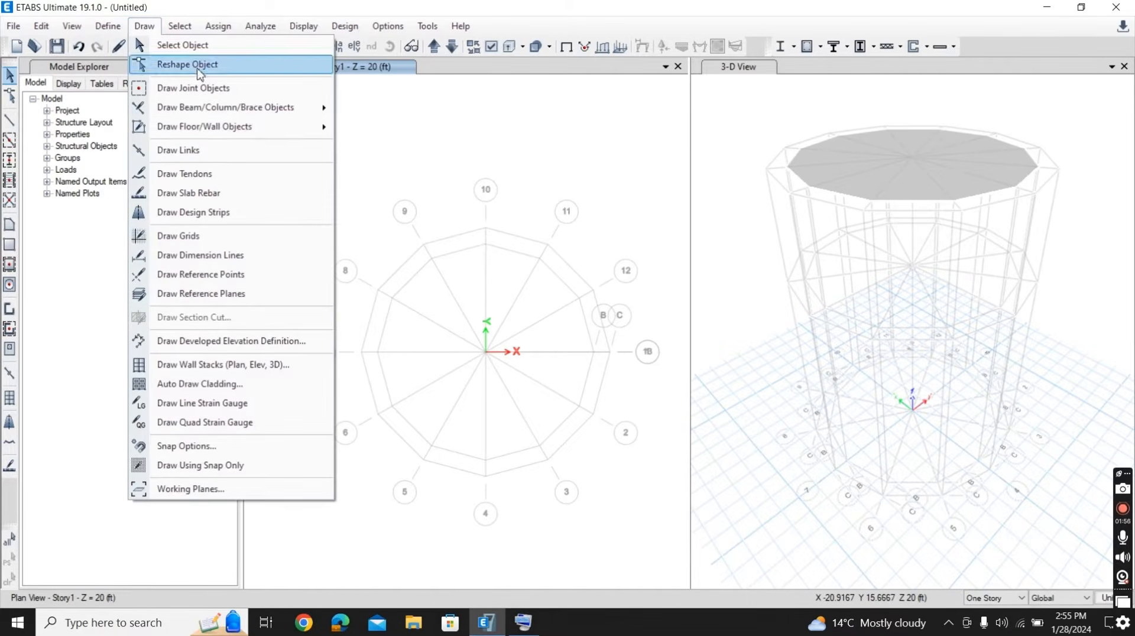
{"action": "mouse_move", "coordinate": [284, 126]}
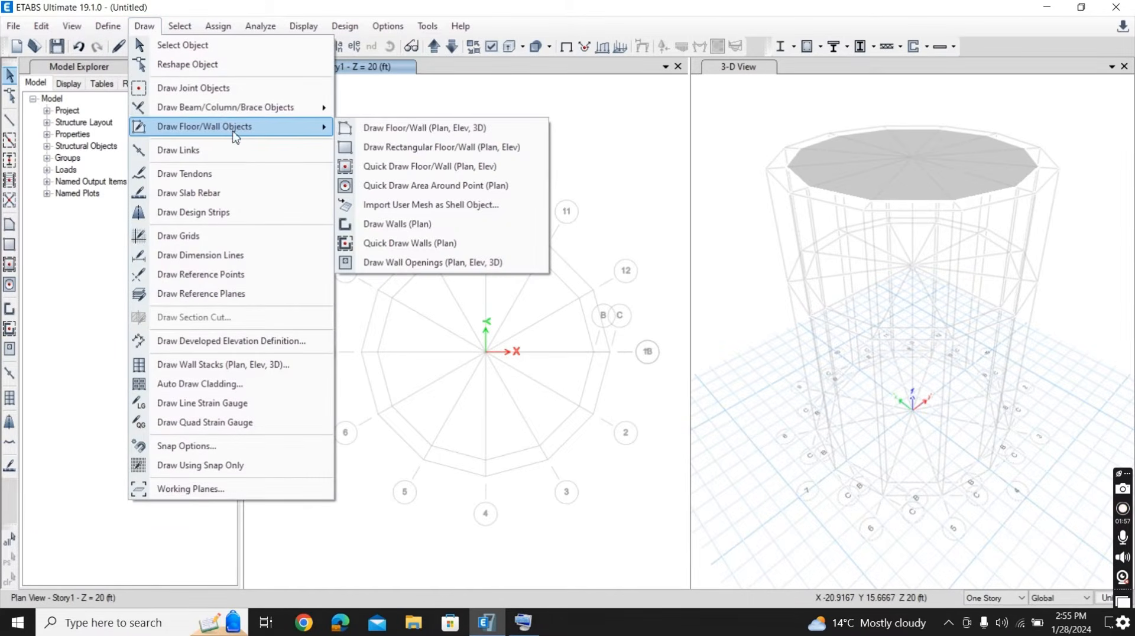
{"action": "left_click", "coordinate": [366, 129]}
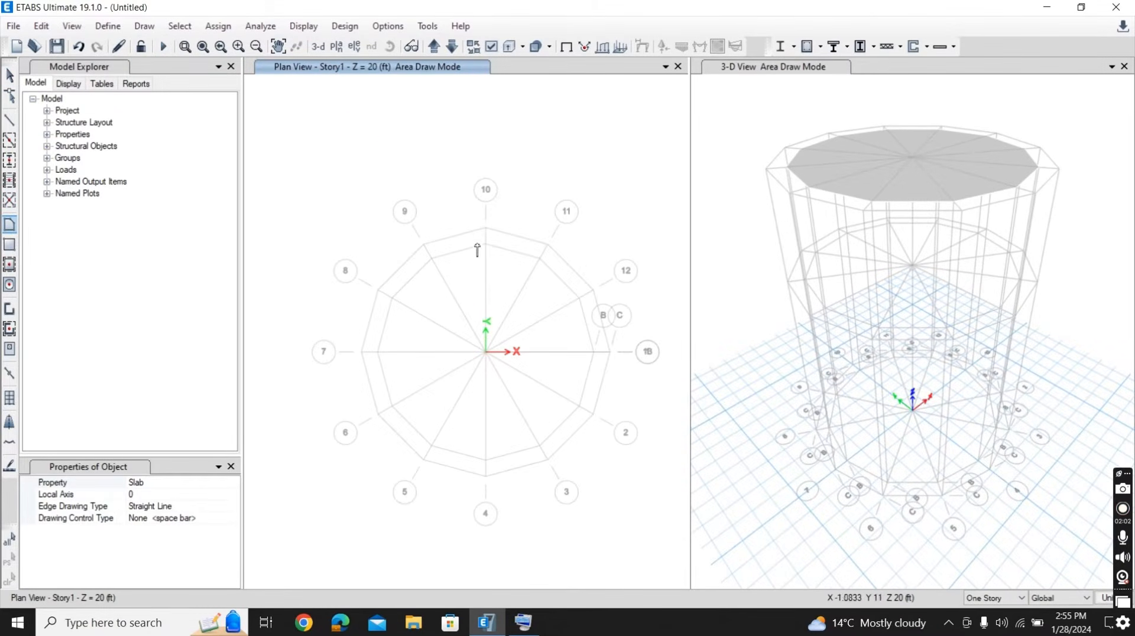
{"action": "left_click", "coordinate": [485, 243]}
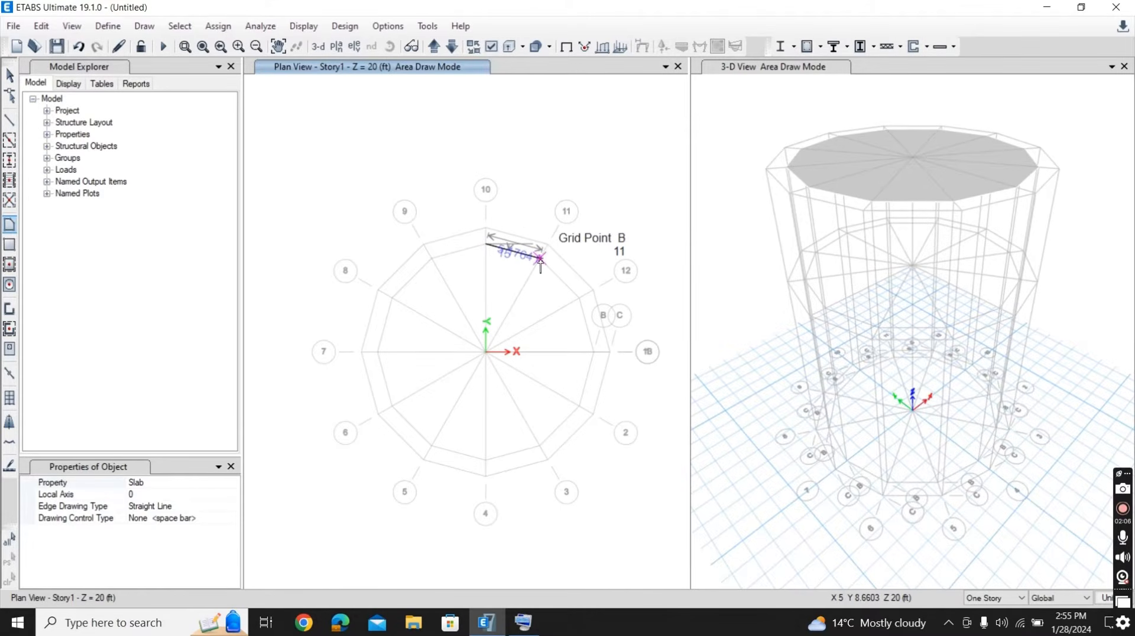
{"action": "left_click", "coordinate": [539, 258]}
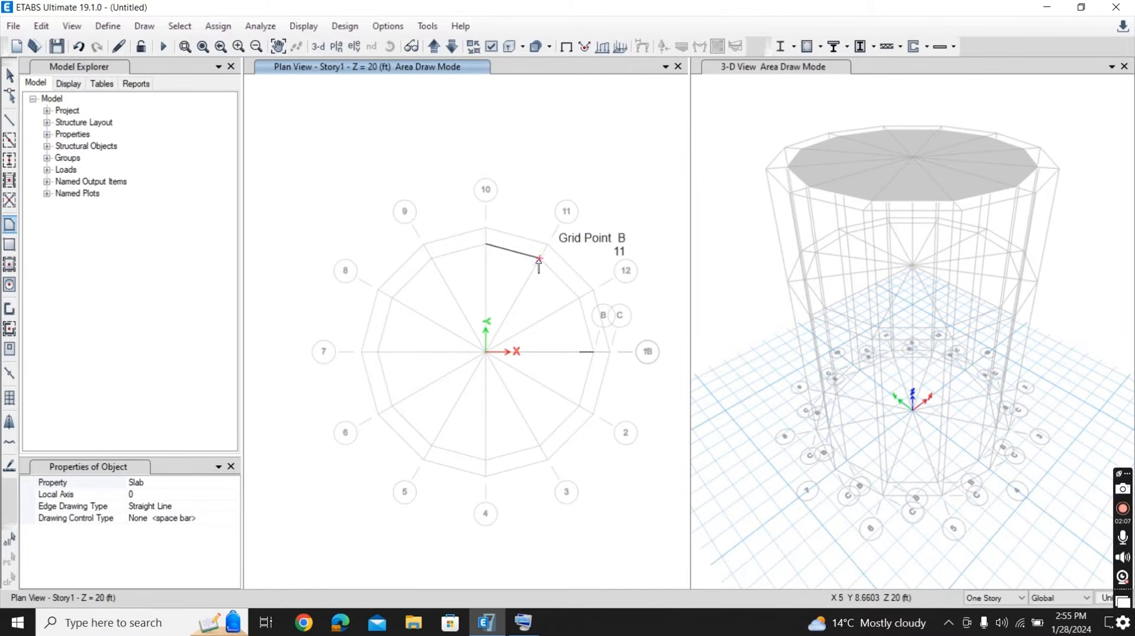
{"action": "left_click", "coordinate": [580, 297]}
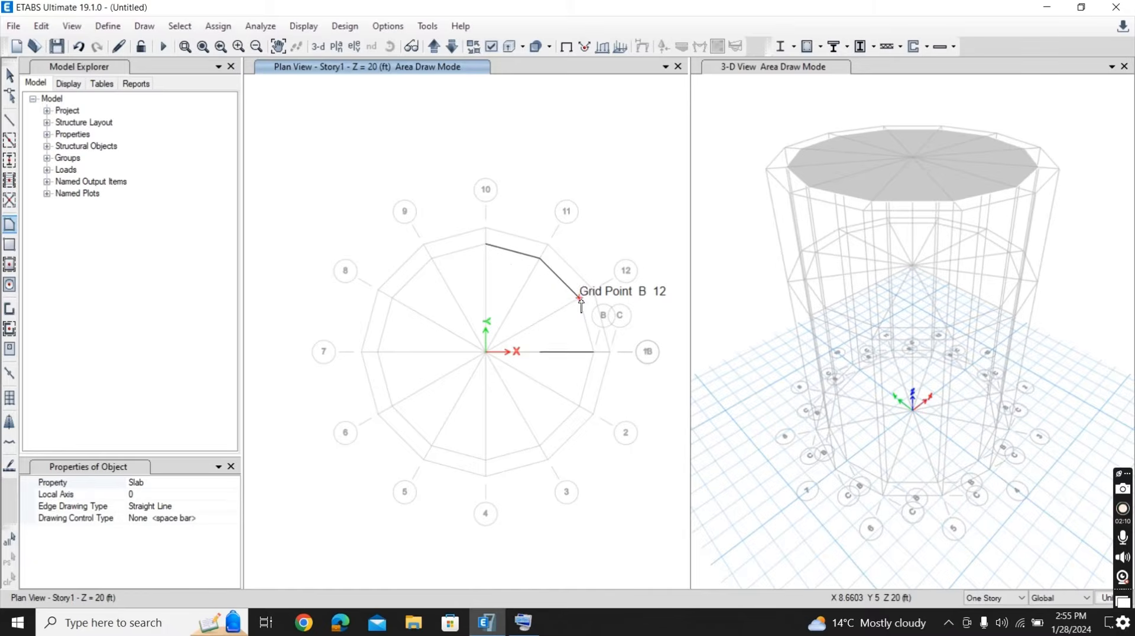
{"action": "left_click", "coordinate": [594, 352]}
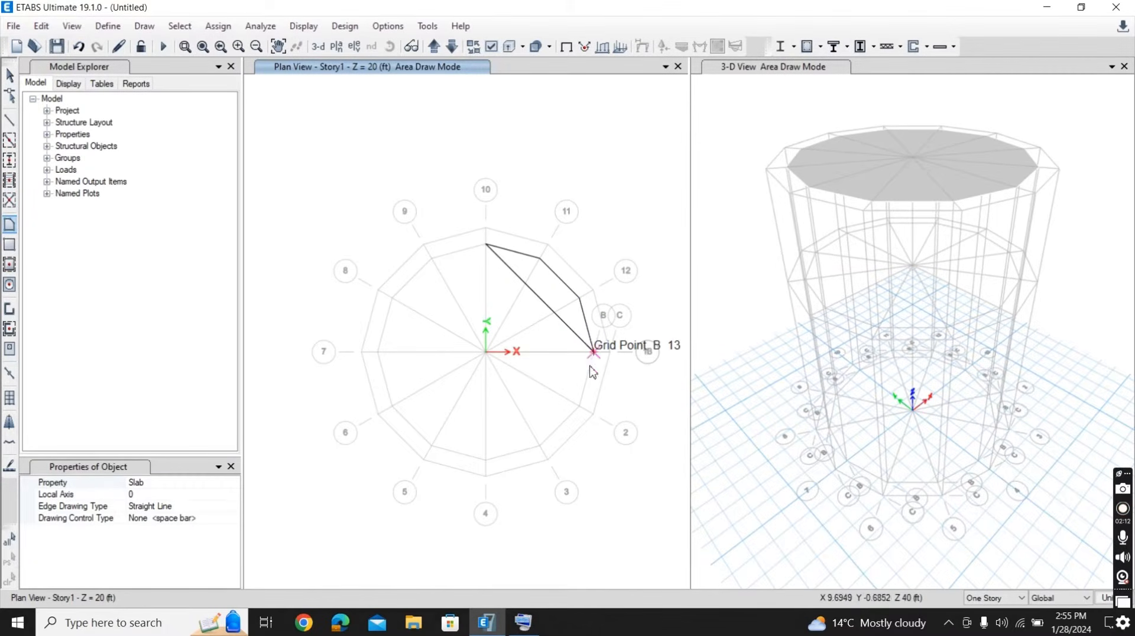
- Complete the Story1 slab outline through grid points B2 to B9, closing it at B10, and leave area drawing
{"action": "left_click", "coordinate": [581, 406]}
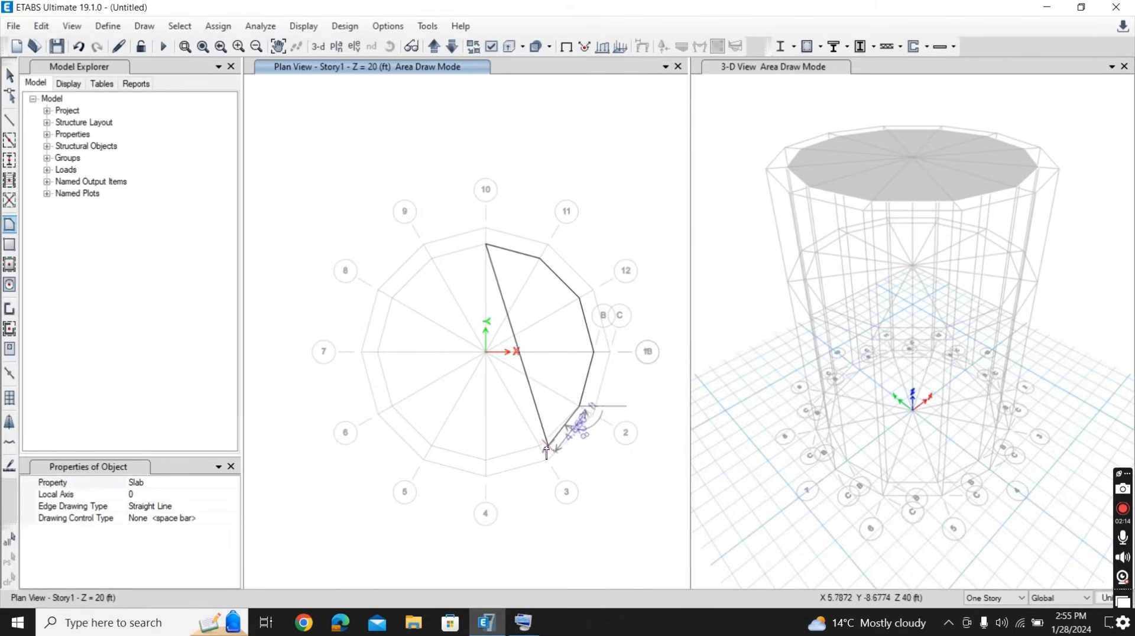
{"action": "left_click", "coordinate": [538, 446]}
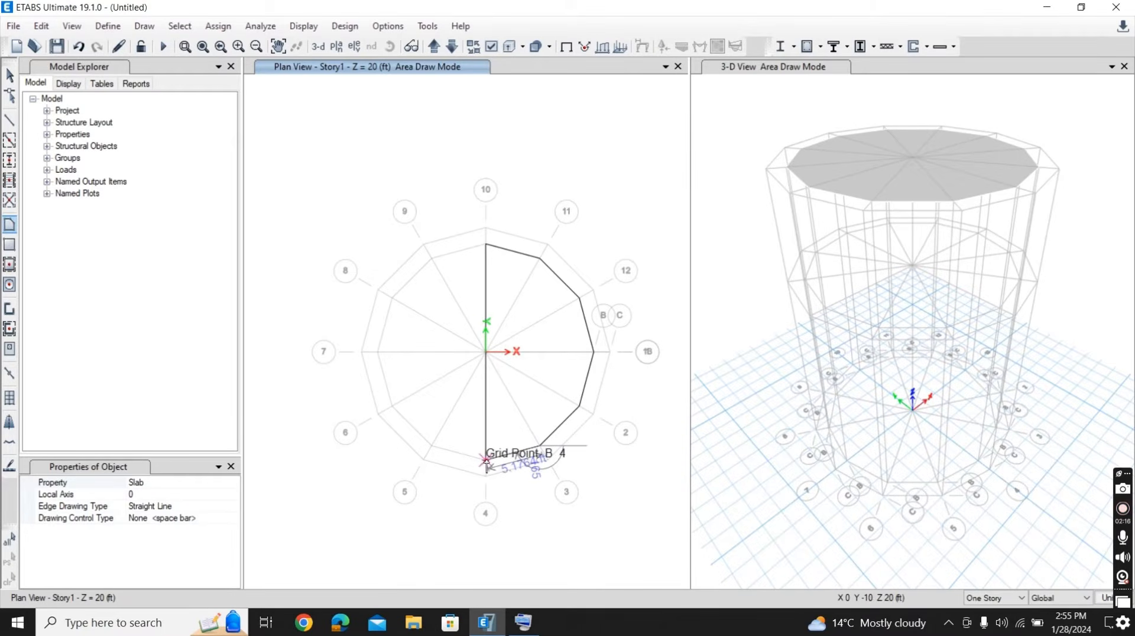
{"action": "left_click", "coordinate": [485, 461]}
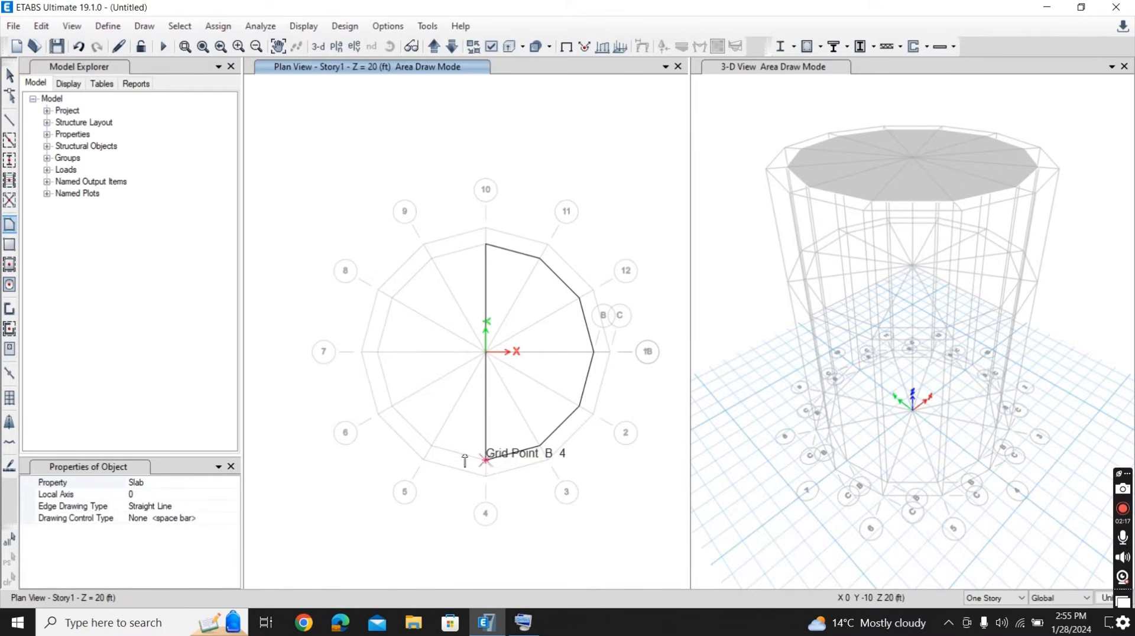
{"action": "left_click", "coordinate": [431, 444]}
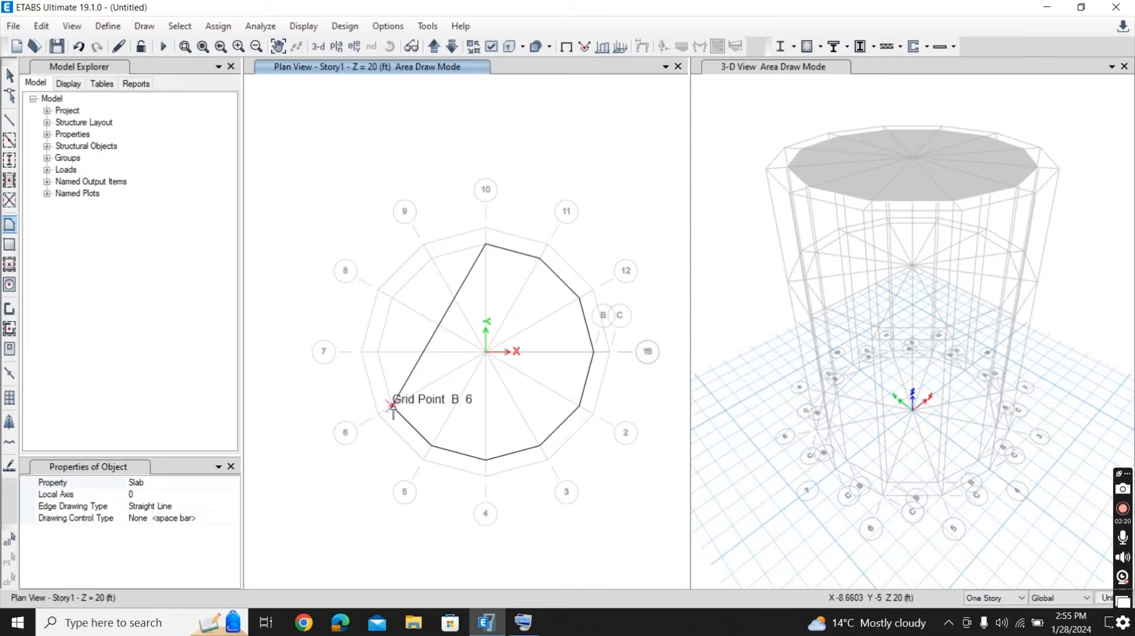
{"action": "left_click", "coordinate": [391, 407]}
{"action": "left_click", "coordinate": [377, 352]}
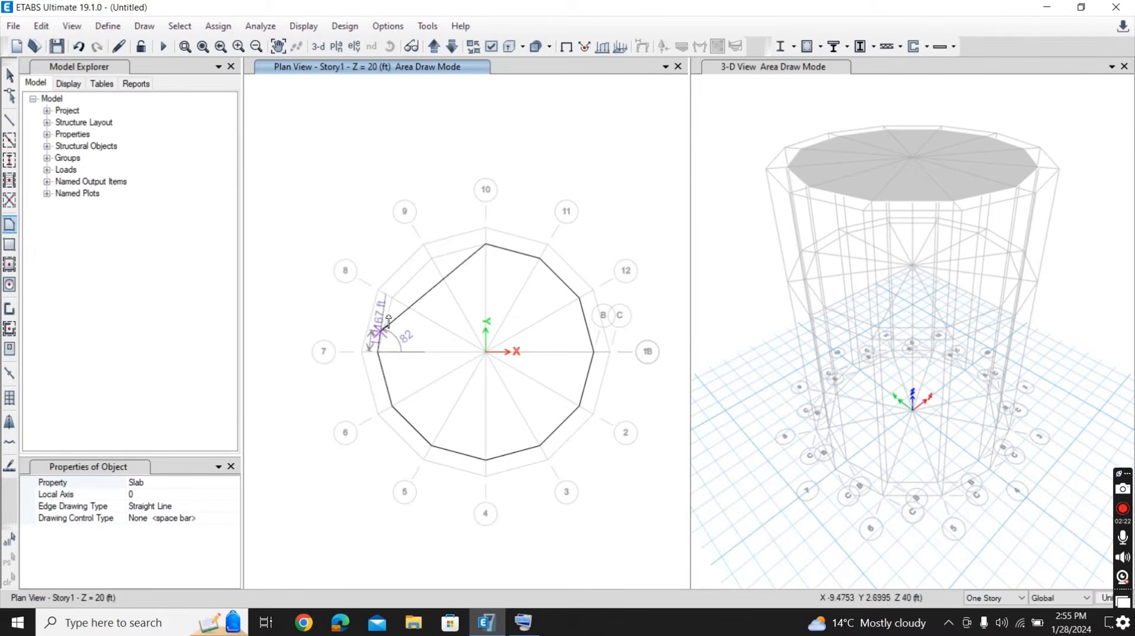
{"action": "left_click", "coordinate": [391, 297]}
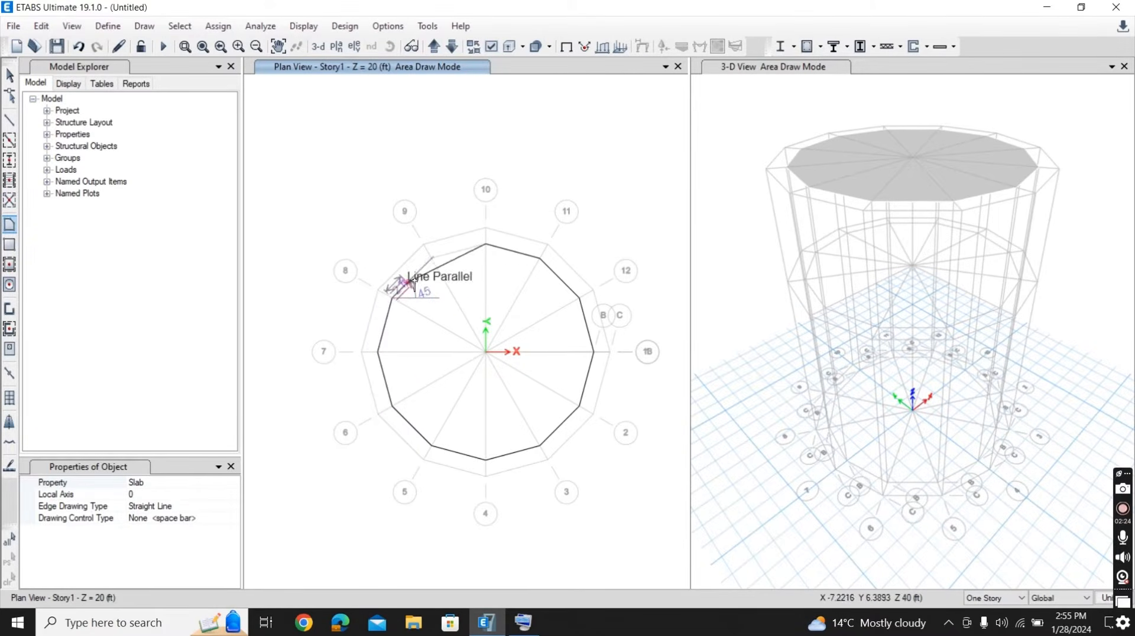
{"action": "left_click", "coordinate": [435, 255]}
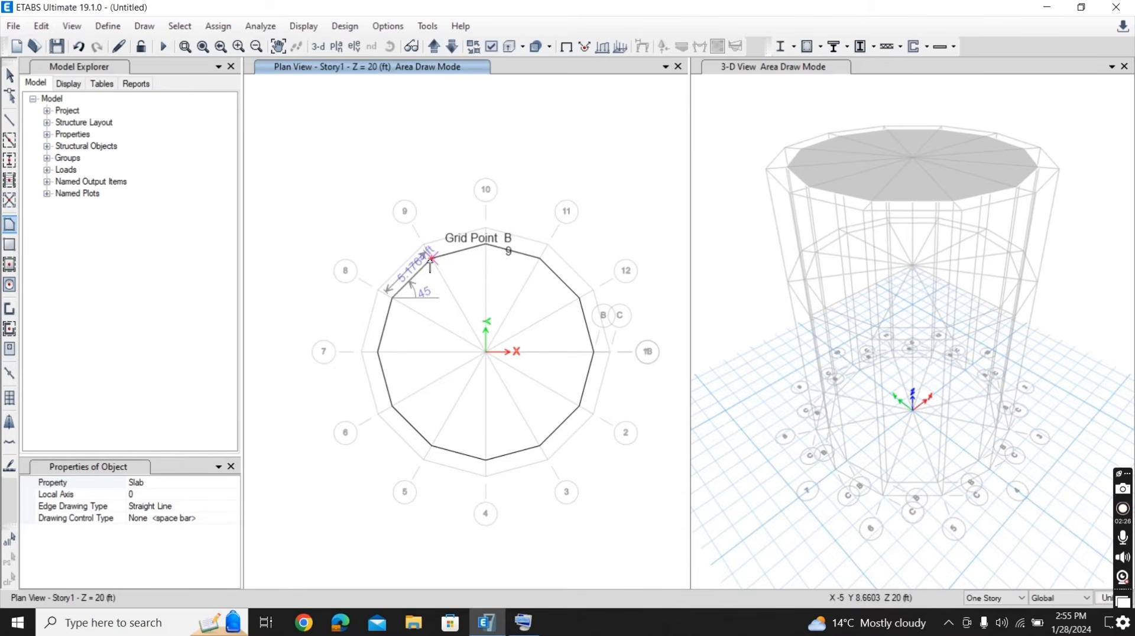
{"action": "double_click", "coordinate": [485, 241]}
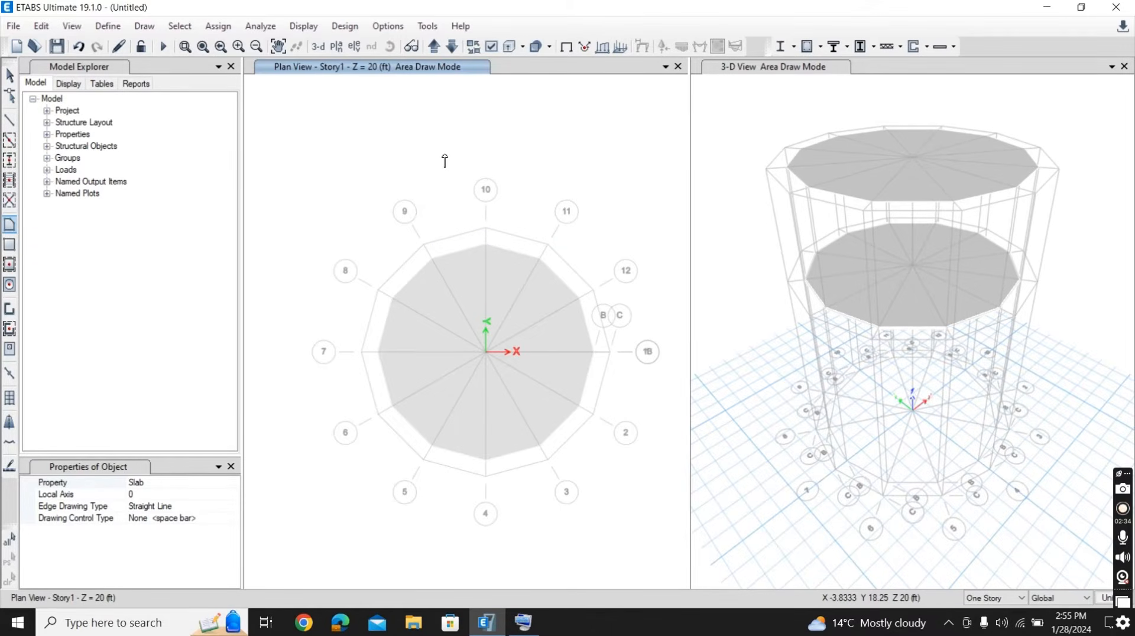
{"action": "key", "text": "Escape"}
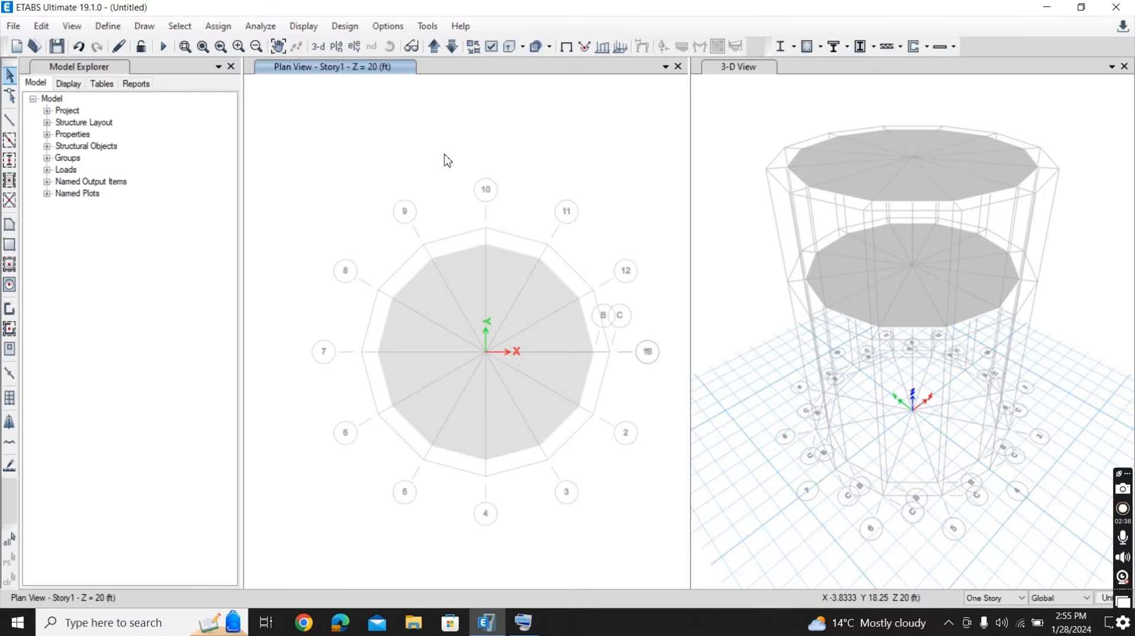
- Quick-draw columns with the column property on Story1 at grid points B10, B13, B4 and B7
{"action": "left_click", "coordinate": [145, 26]}
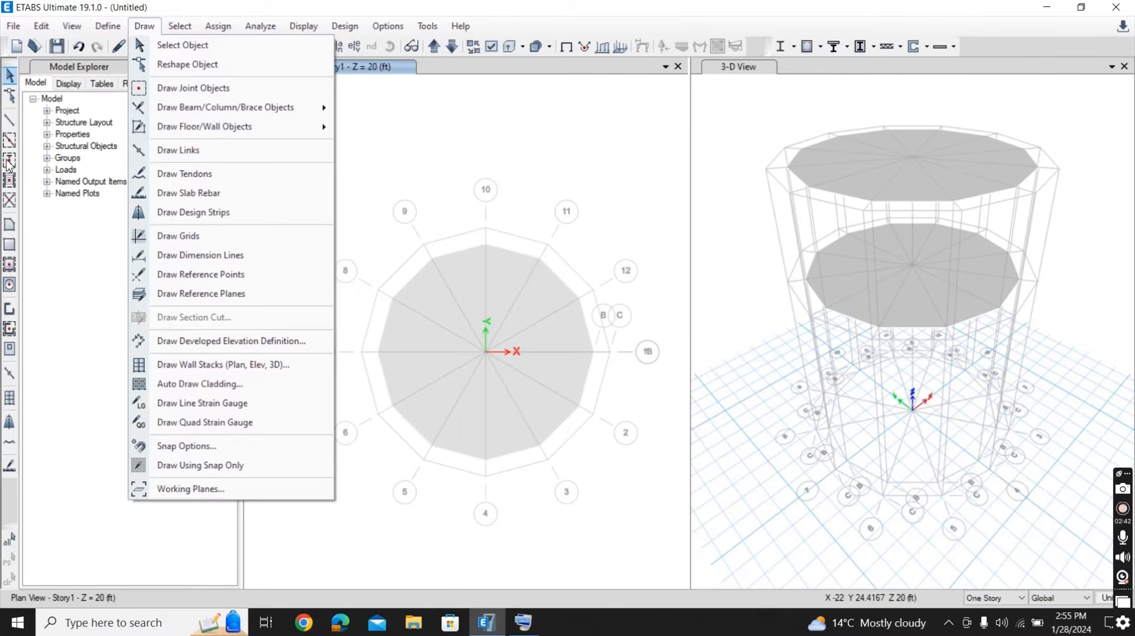
{"action": "left_click", "coordinate": [8, 163]}
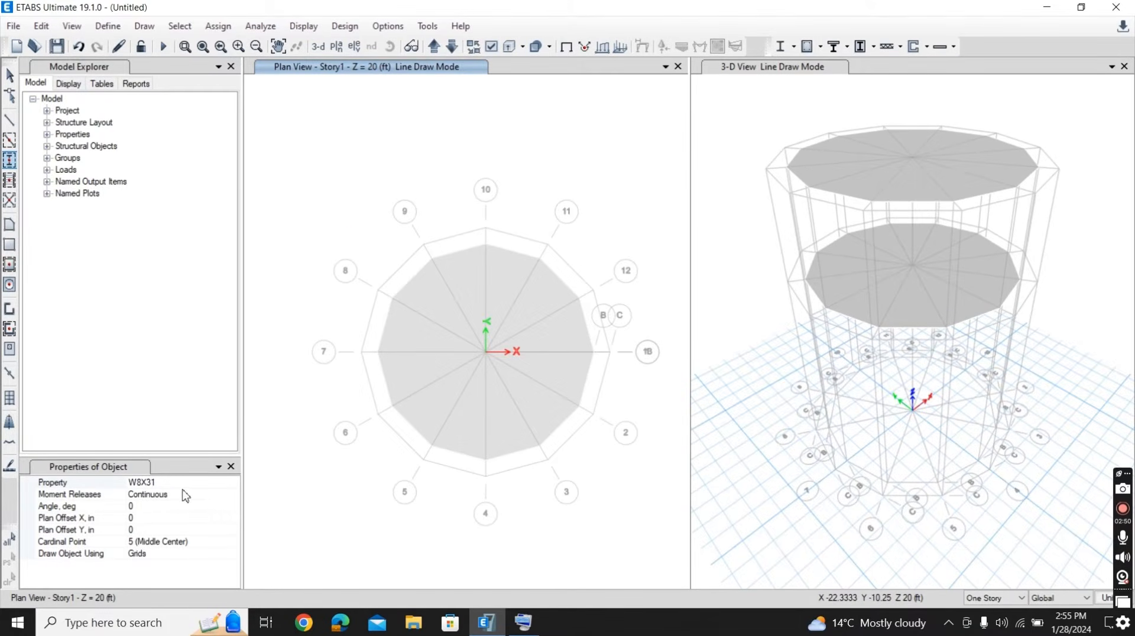
{"action": "left_click", "coordinate": [236, 484]}
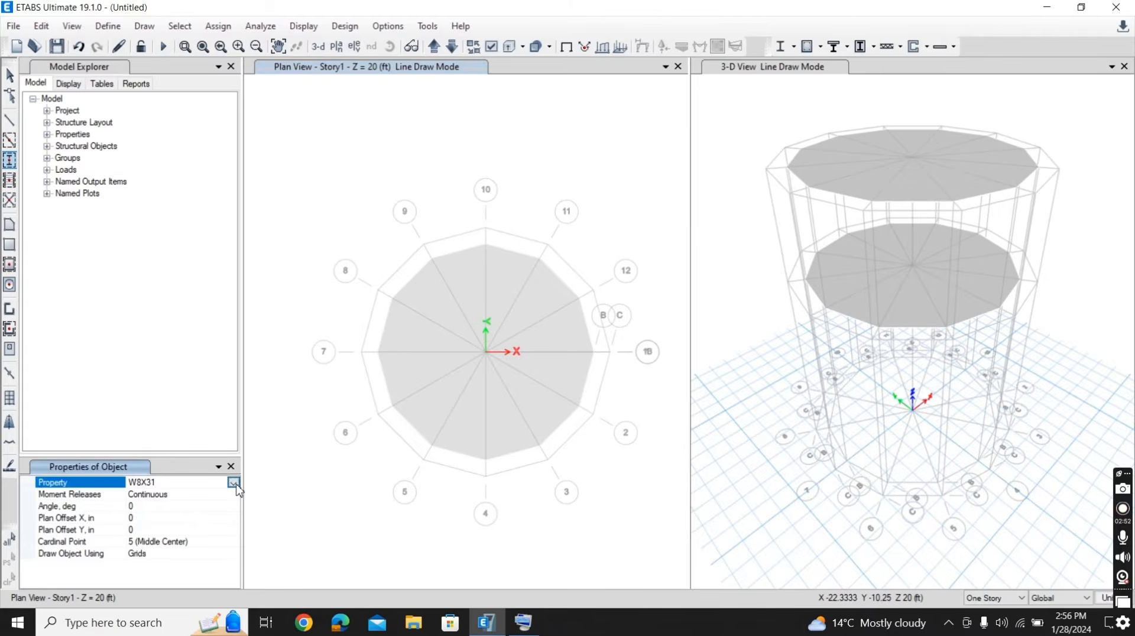
{"action": "left_click", "coordinate": [233, 483]}
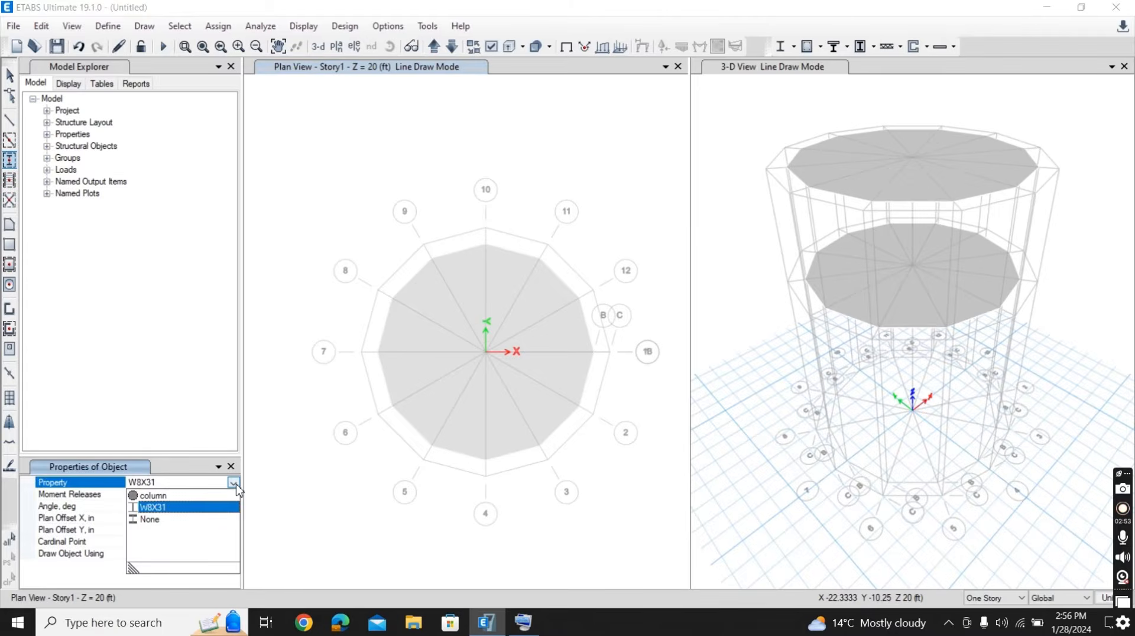
{"action": "left_click", "coordinate": [174, 497]}
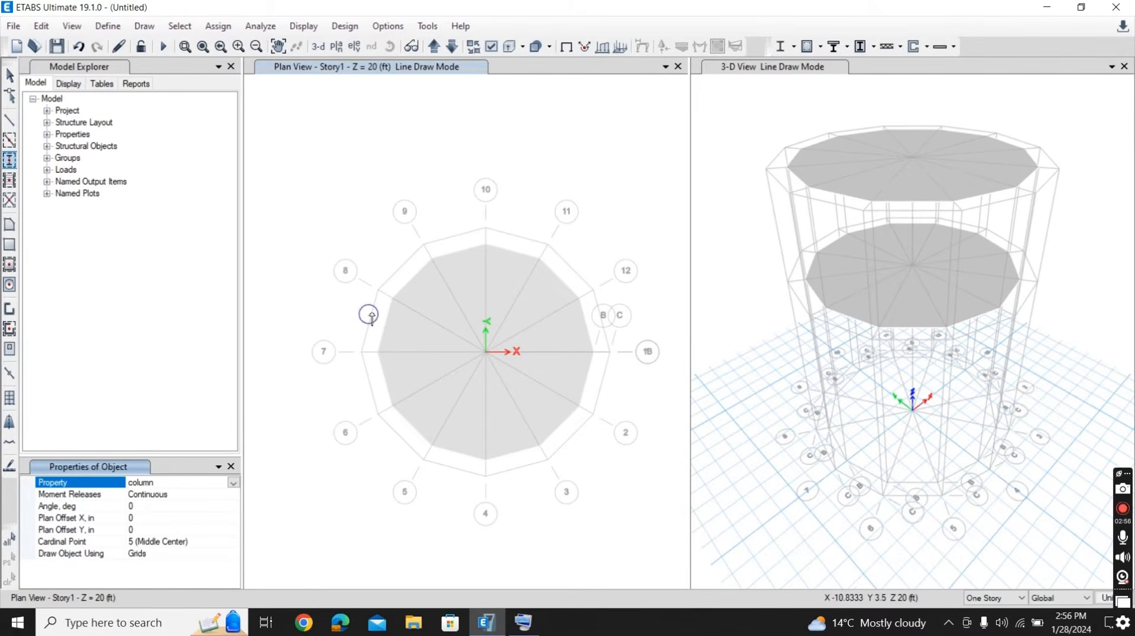
{"action": "left_click", "coordinate": [486, 244]}
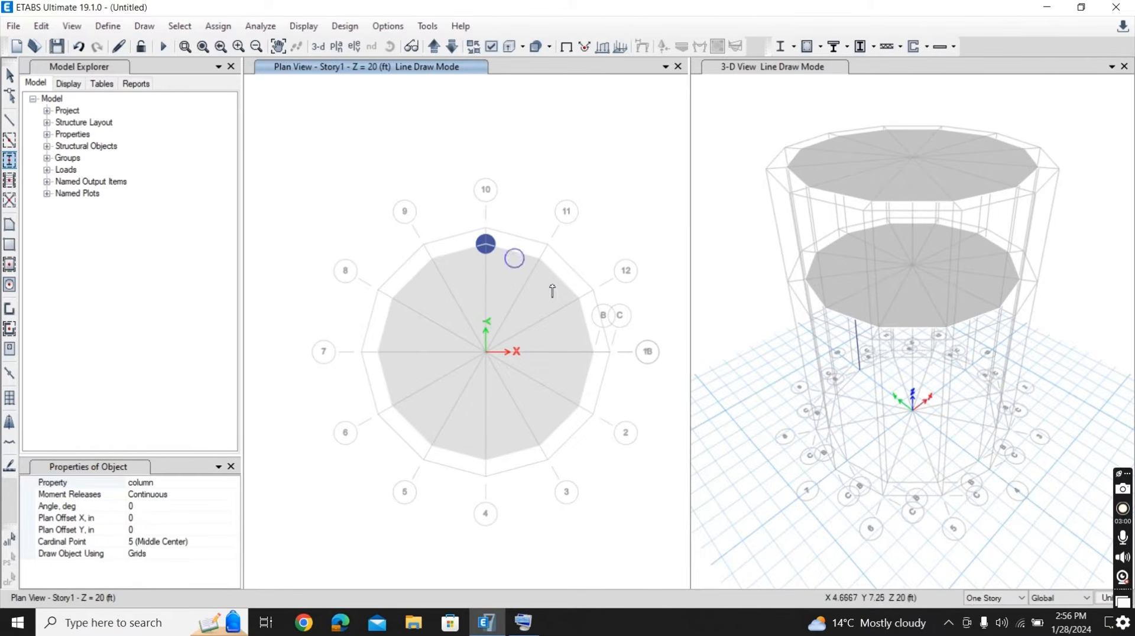
{"action": "left_click", "coordinate": [593, 352]}
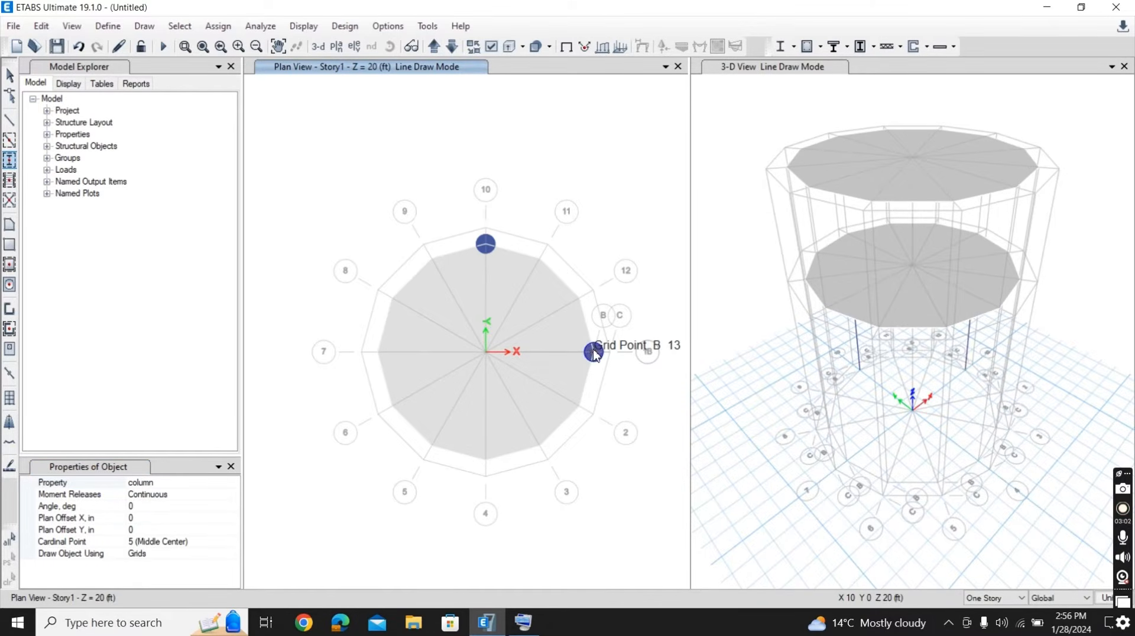
{"action": "left_click", "coordinate": [486, 460]}
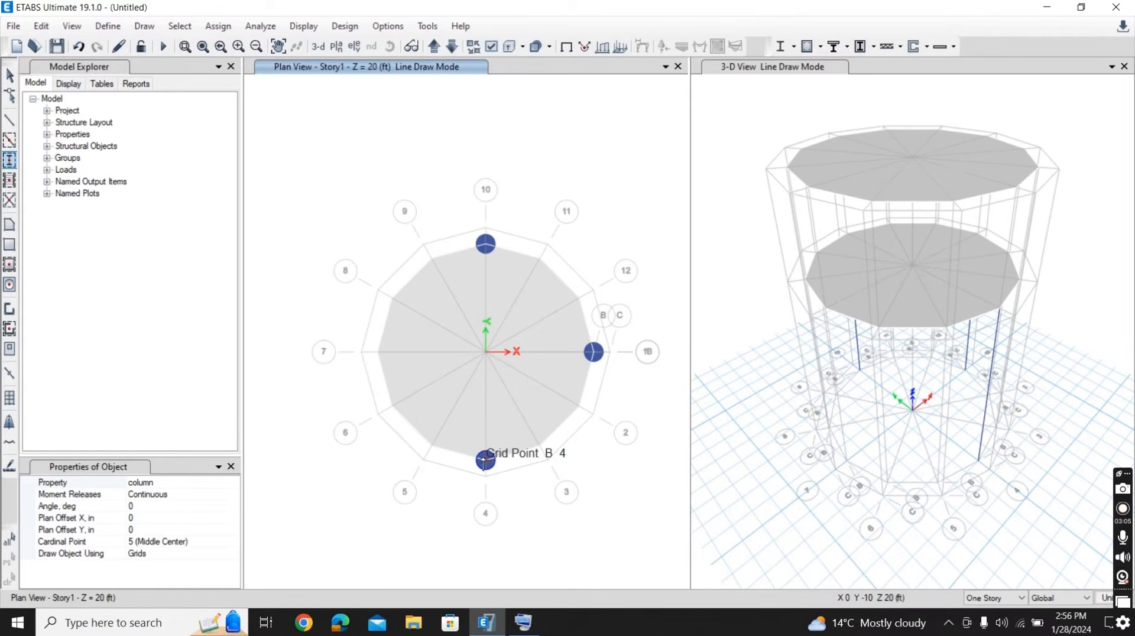
{"action": "left_click", "coordinate": [378, 352]}
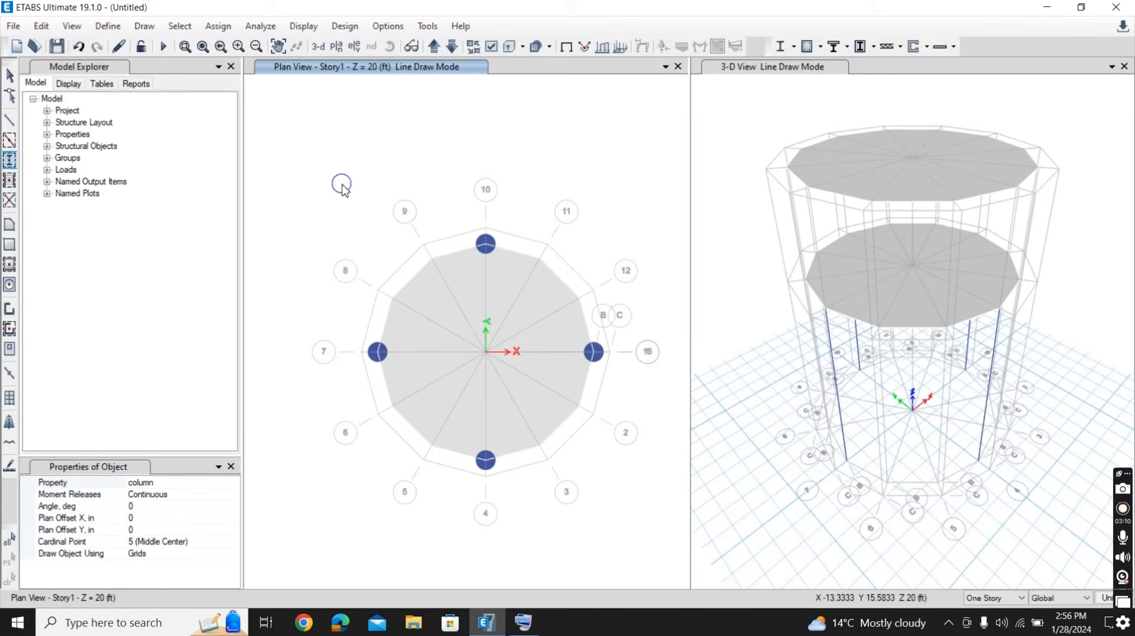
{"action": "key", "text": "Escape"}
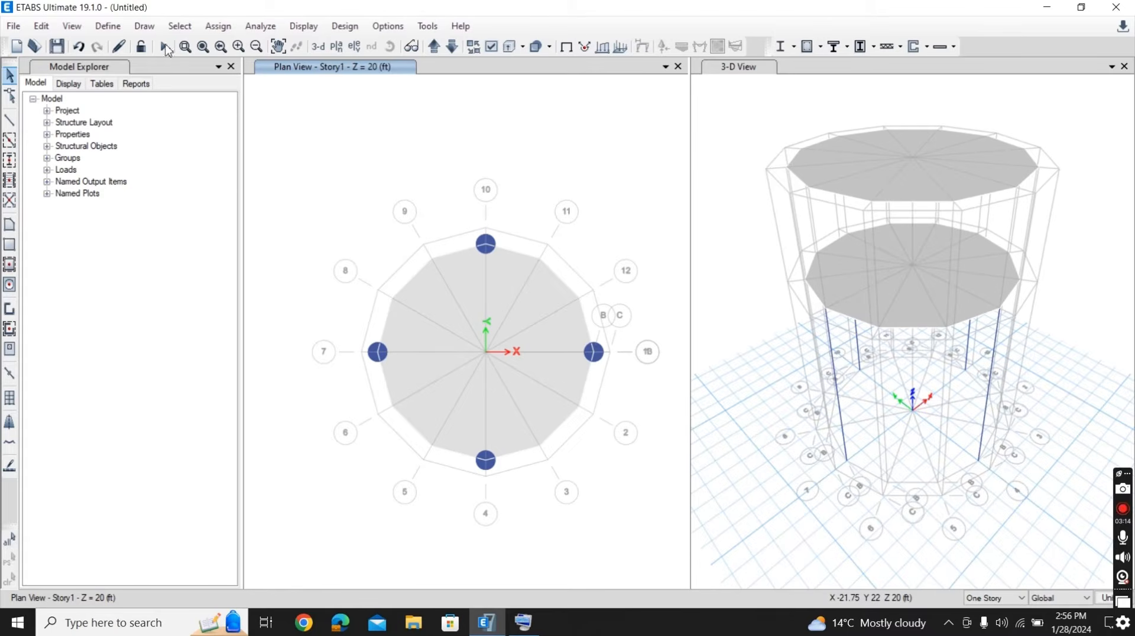
- Quick-draw pier walls with the Wall property on Story2 along ring B, clockwise from grid line 10 to grid line 4
{"action": "left_click", "coordinate": [145, 26]}
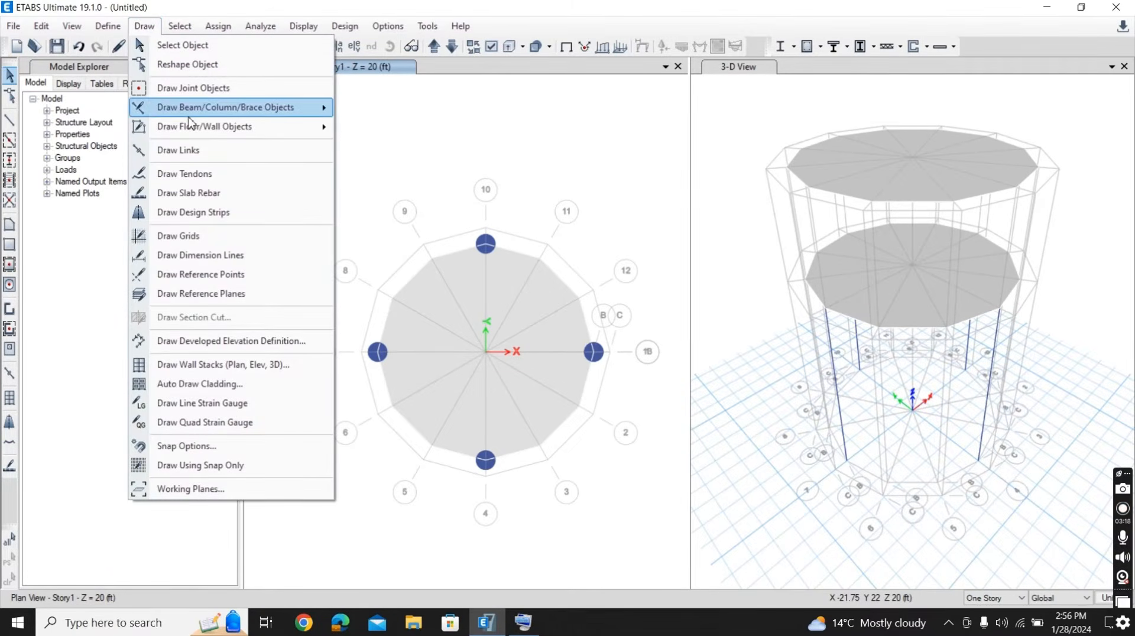
{"action": "mouse_move", "coordinate": [194, 125]}
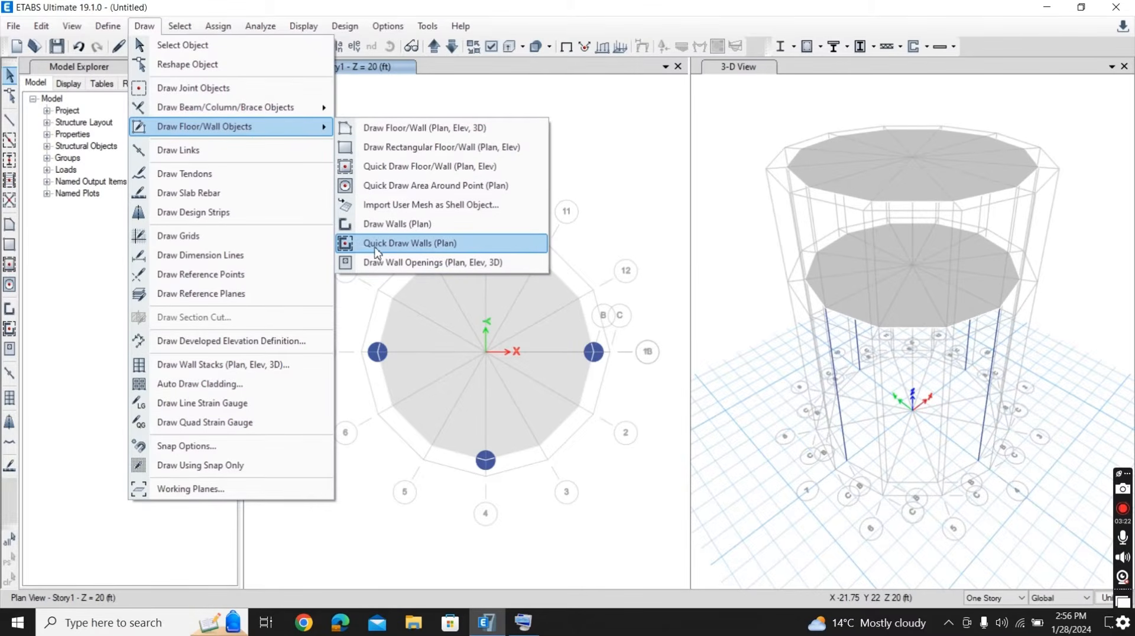
{"action": "left_click", "coordinate": [395, 248]}
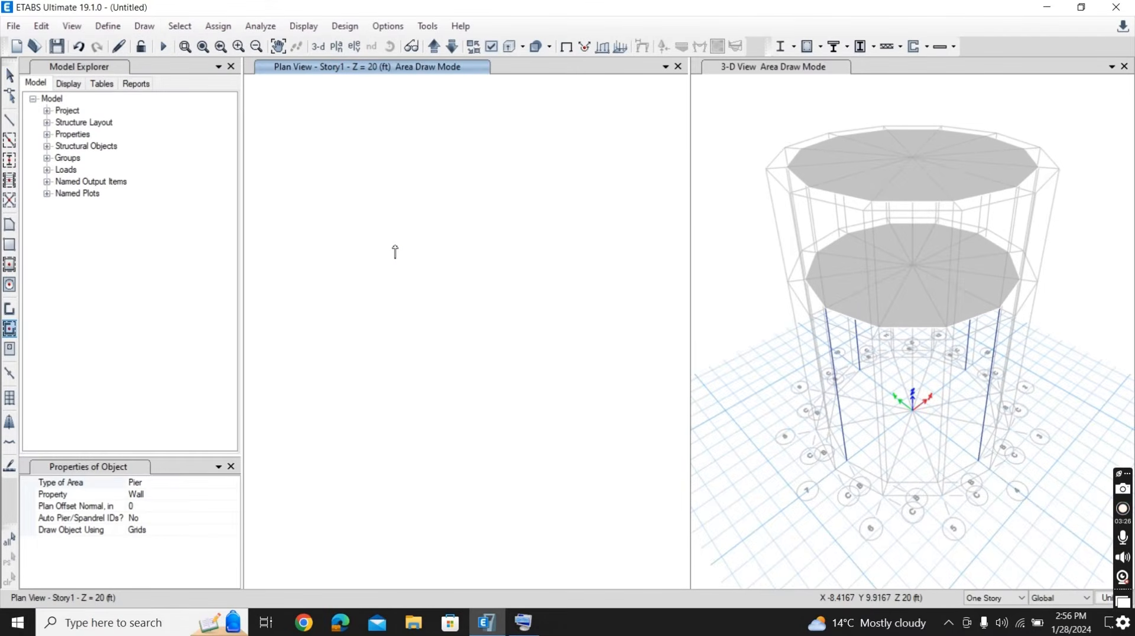
{"action": "left_click", "coordinate": [435, 47]}
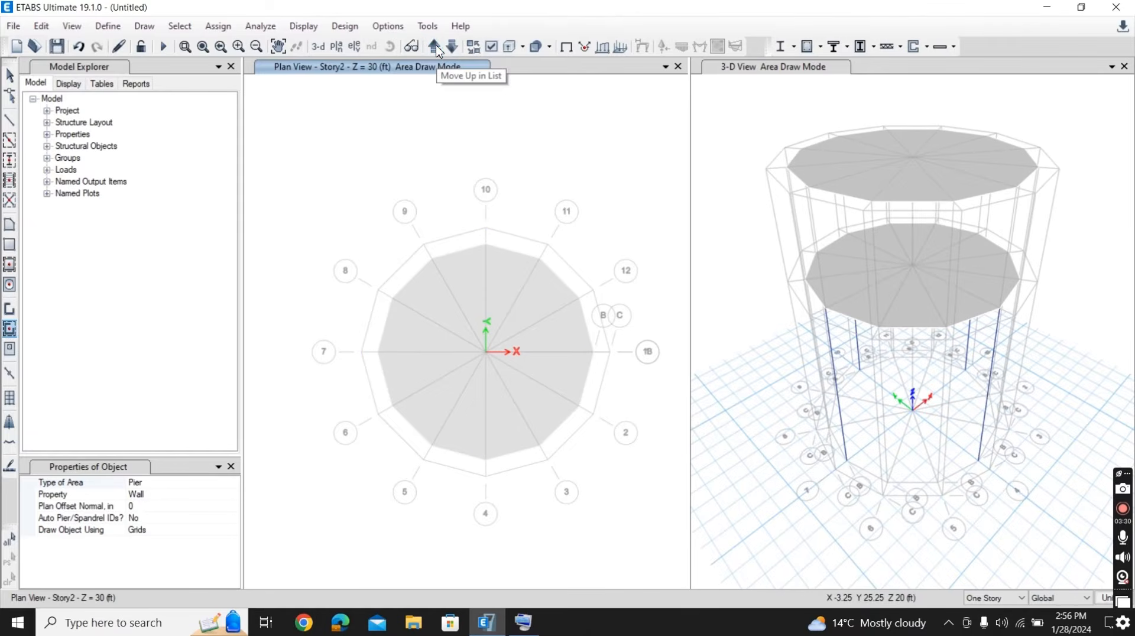
{"action": "left_click", "coordinate": [508, 254]}
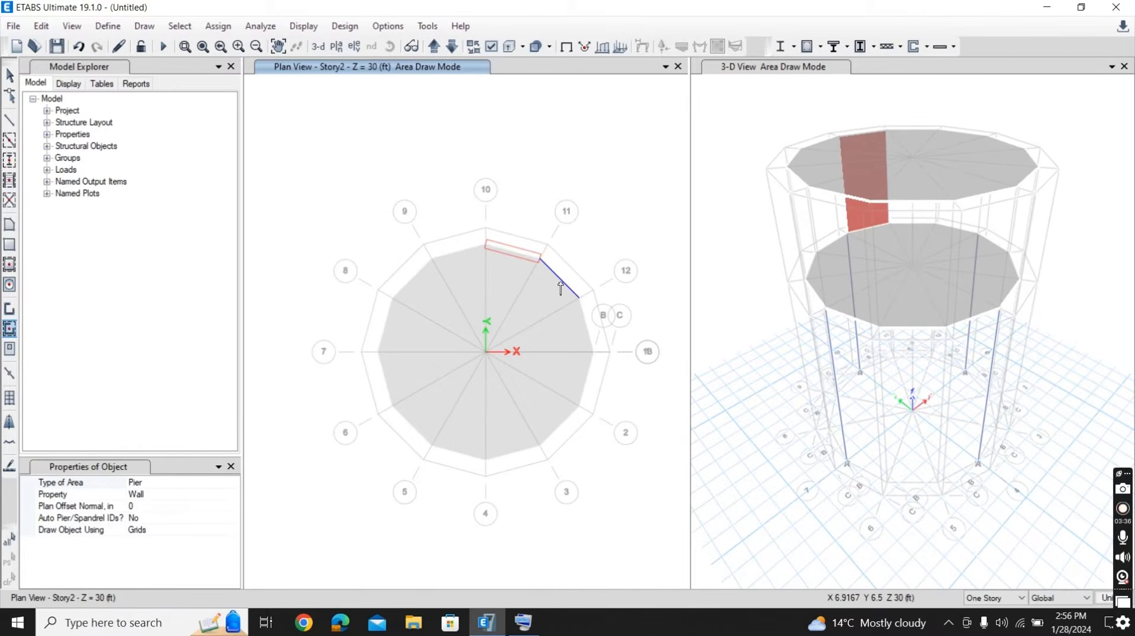
{"action": "left_click", "coordinate": [560, 289]}
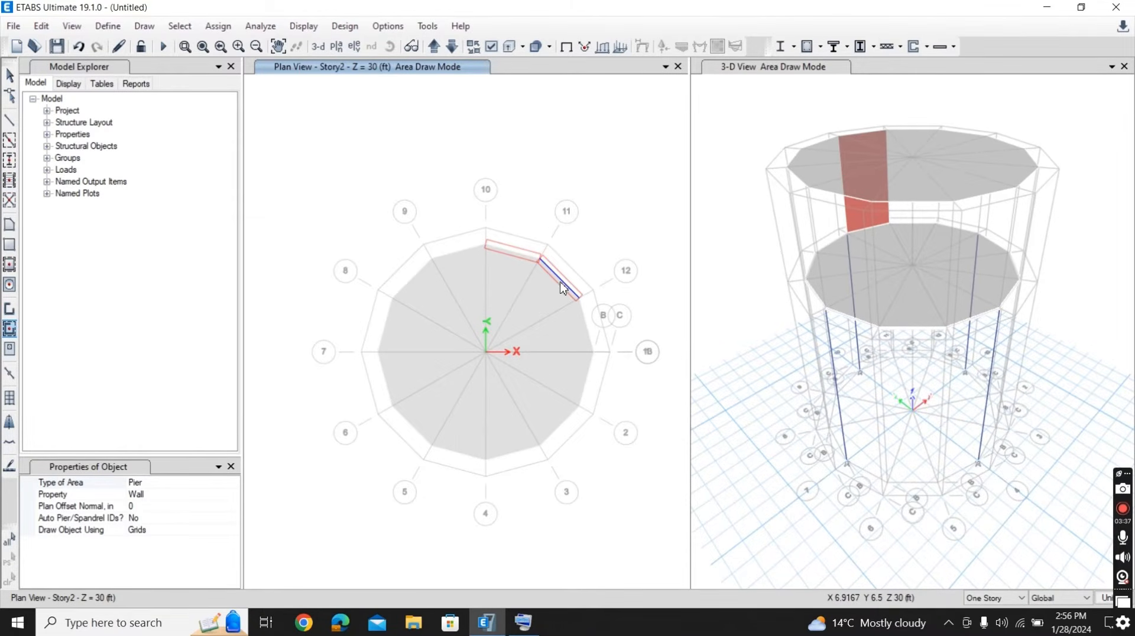
{"action": "left_click", "coordinate": [585, 330]}
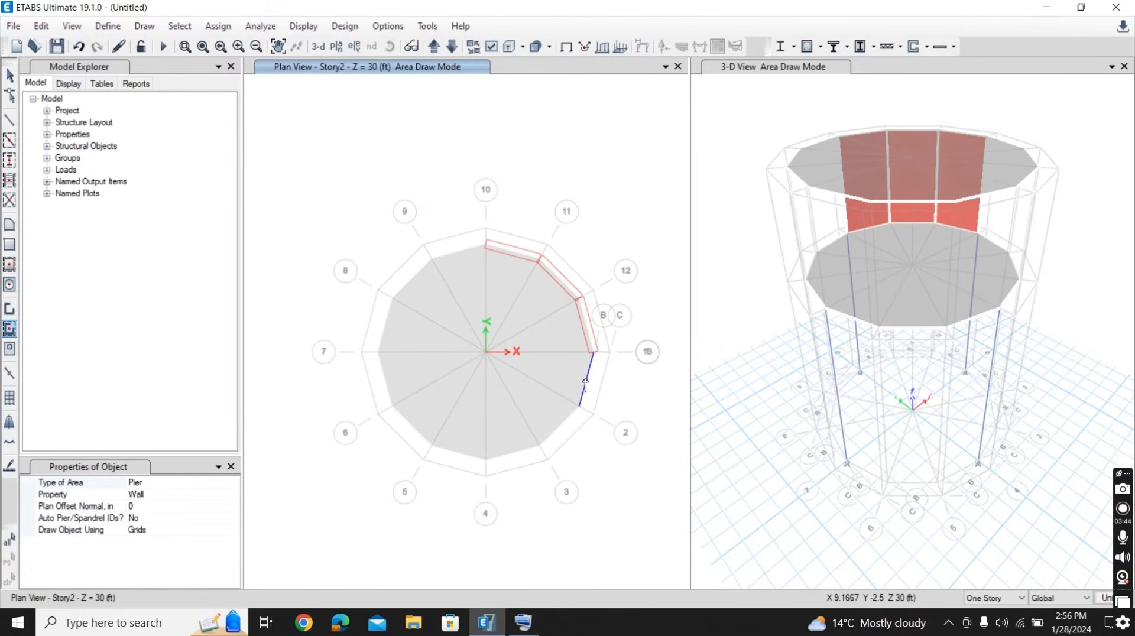
{"action": "left_click", "coordinate": [561, 431]}
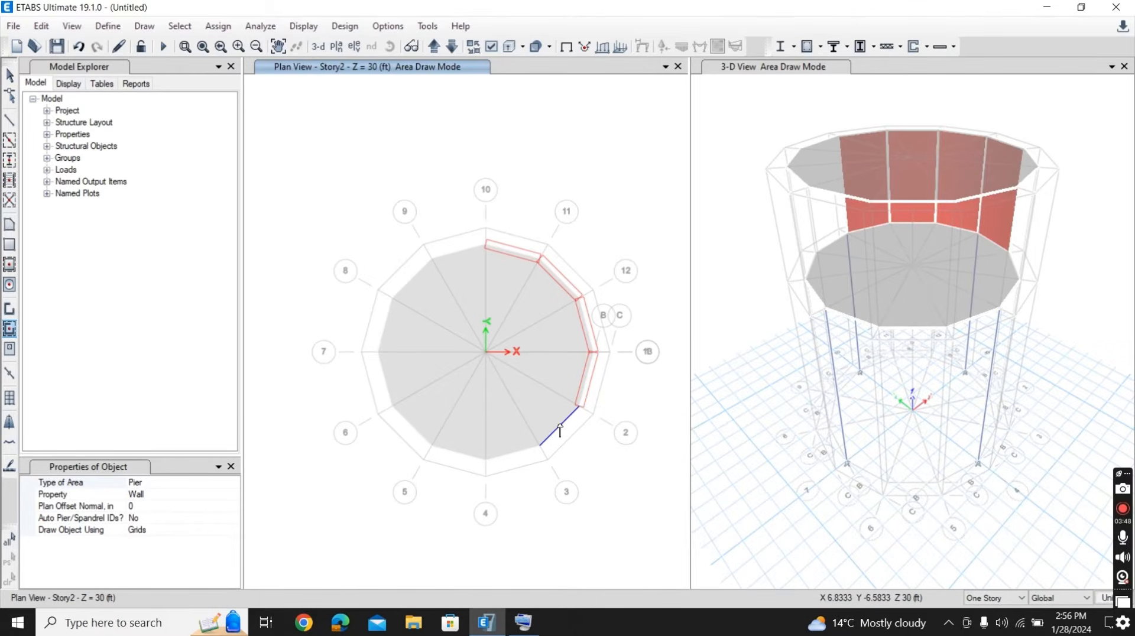
{"action": "left_click", "coordinate": [507, 458]}
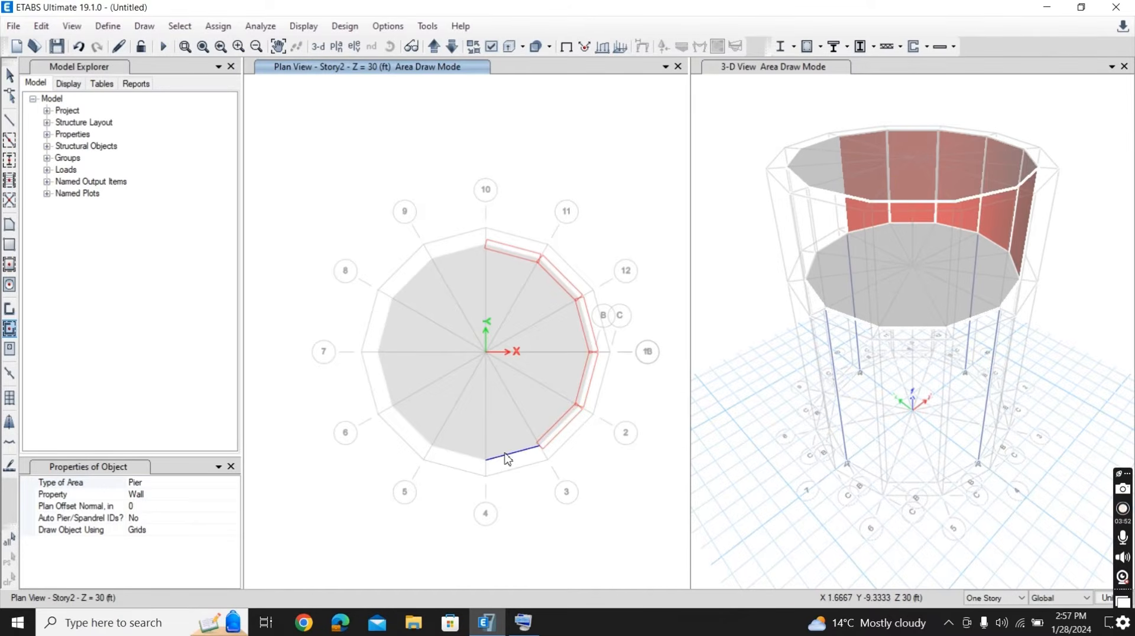
- Complete the ring B walls on Story2 clockwise from grid line 4 through lines 5 to 9 and back to line 10
{"action": "left_click", "coordinate": [453, 457]}
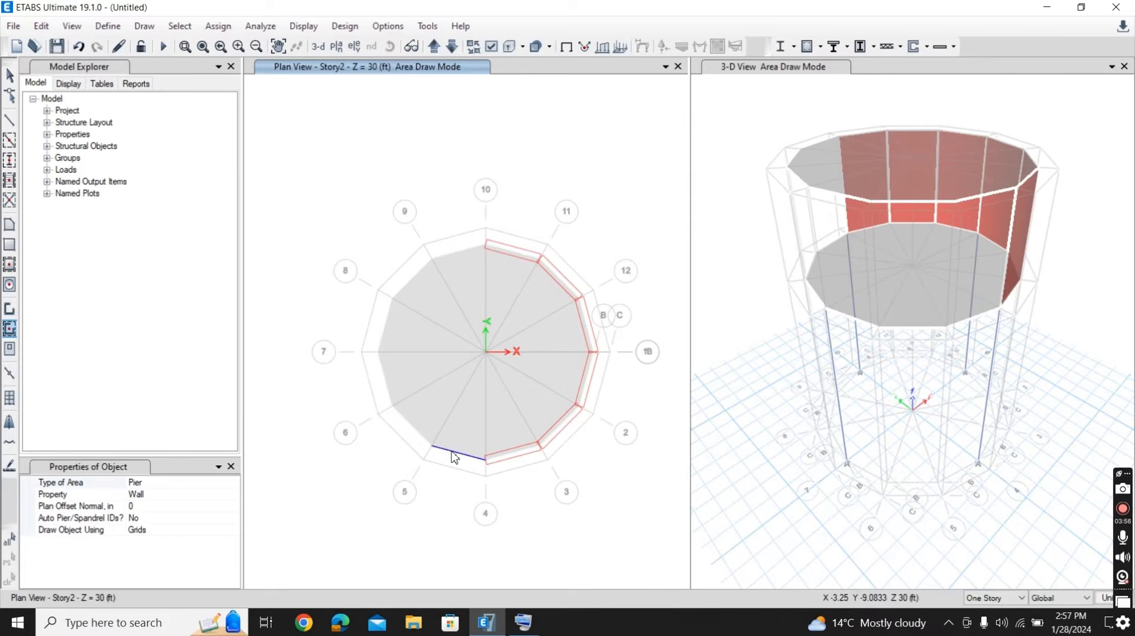
{"action": "left_click", "coordinate": [411, 428]}
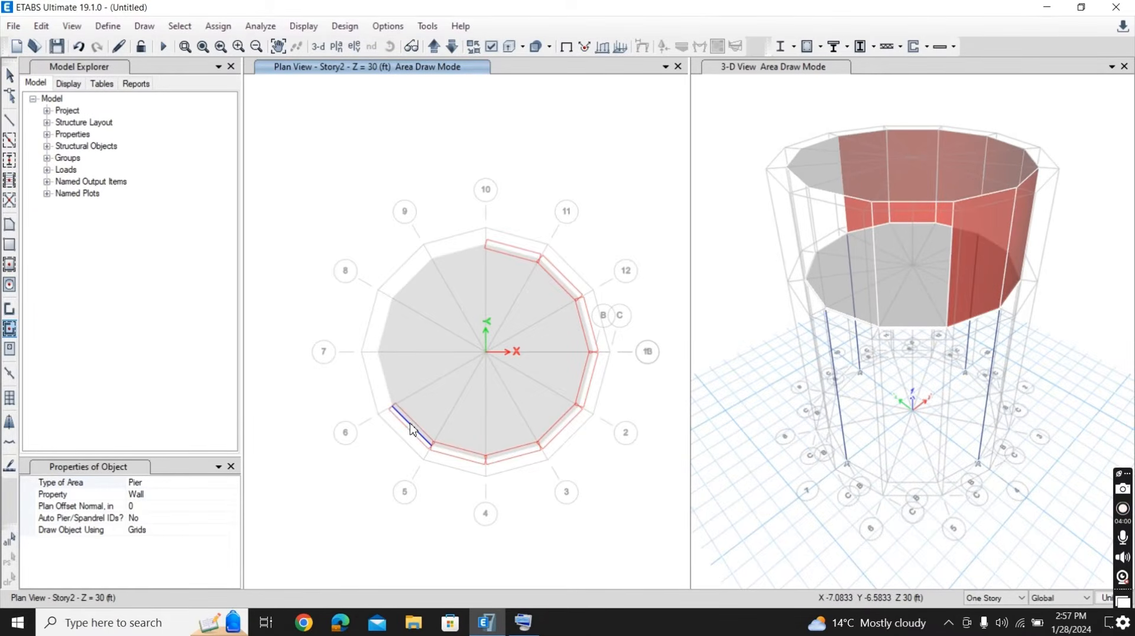
{"action": "left_click", "coordinate": [388, 386]}
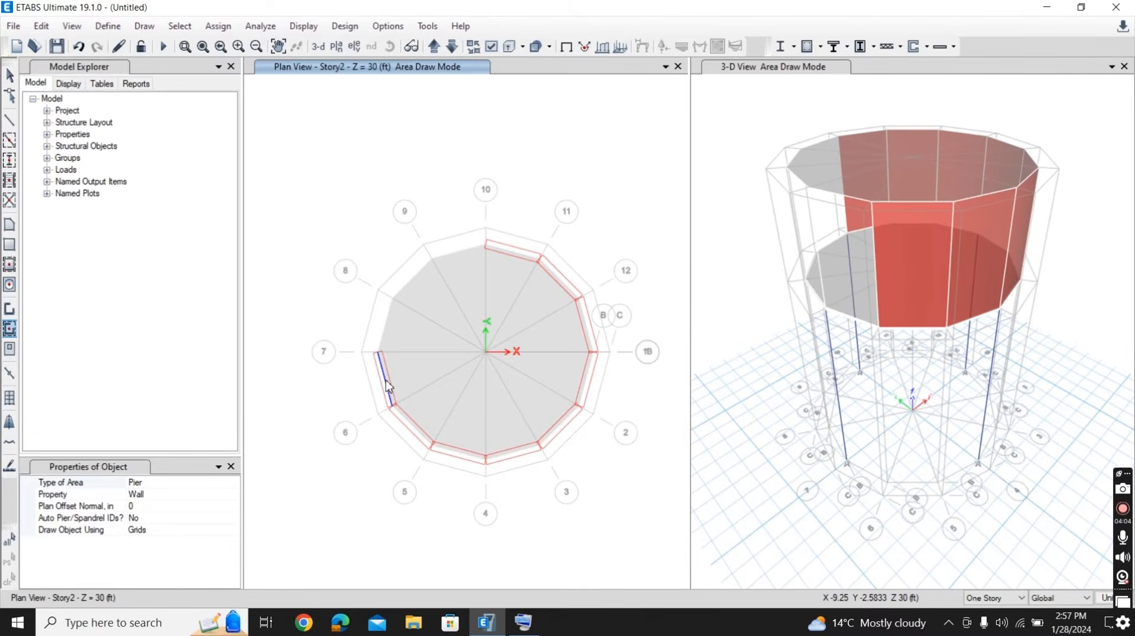
{"action": "left_click", "coordinate": [388, 329]}
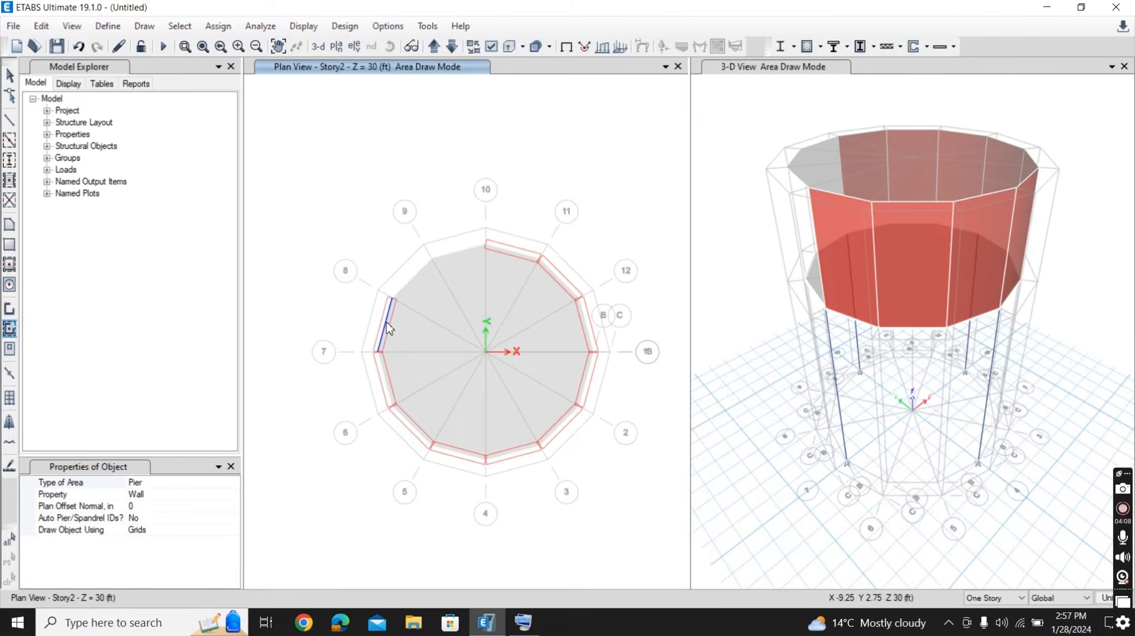
{"action": "left_click", "coordinate": [410, 292]}
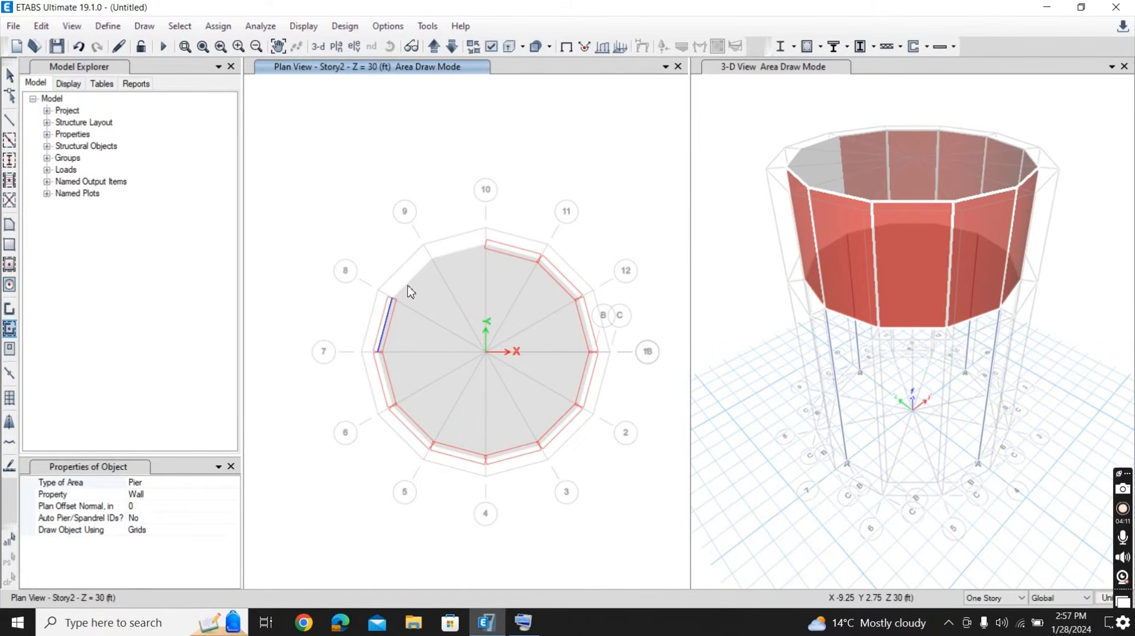
{"action": "left_click", "coordinate": [460, 259]}
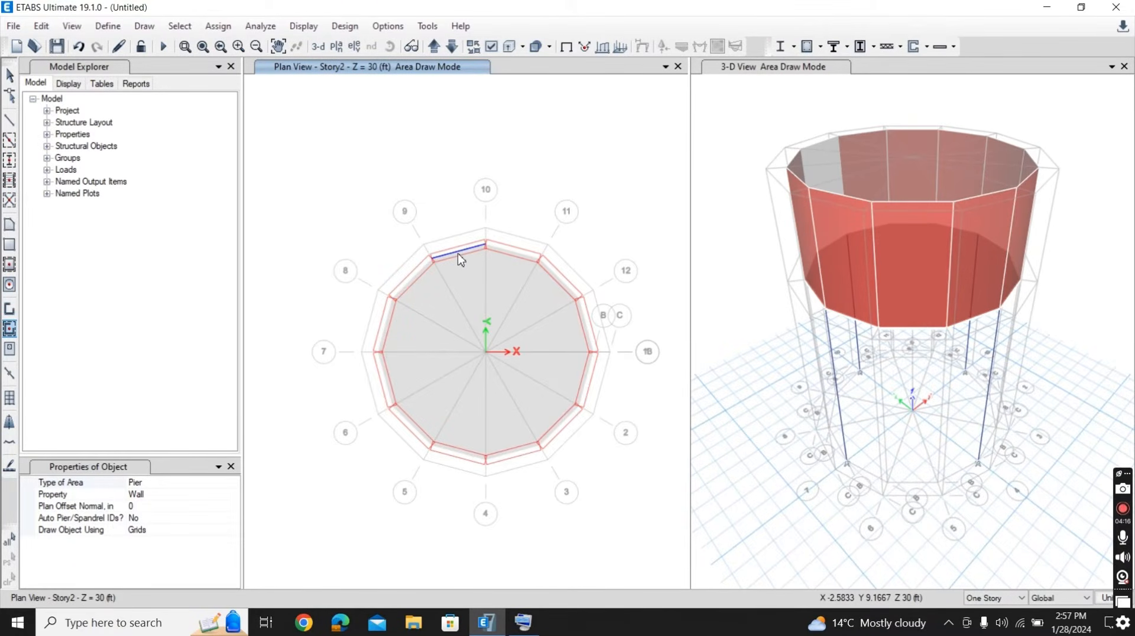
{"action": "left_click", "coordinate": [435, 168]}
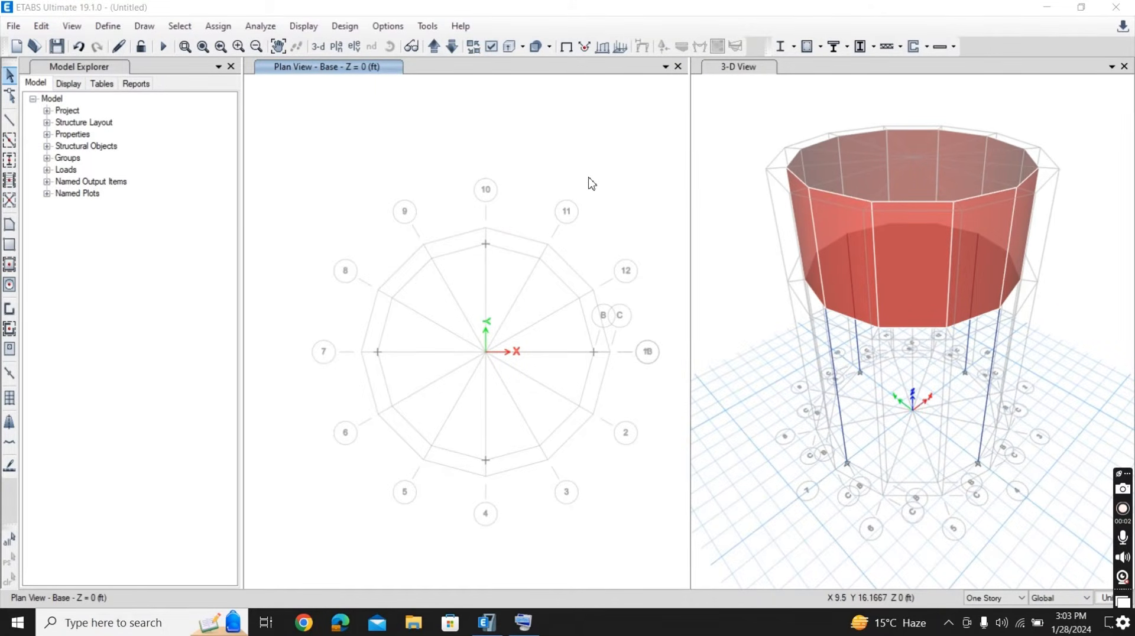
- Assign fixed restraints, with all translations and rotations about X, Y and Z restrained, to the four column base joints
{"action": "left_click", "coordinate": [217, 28]}
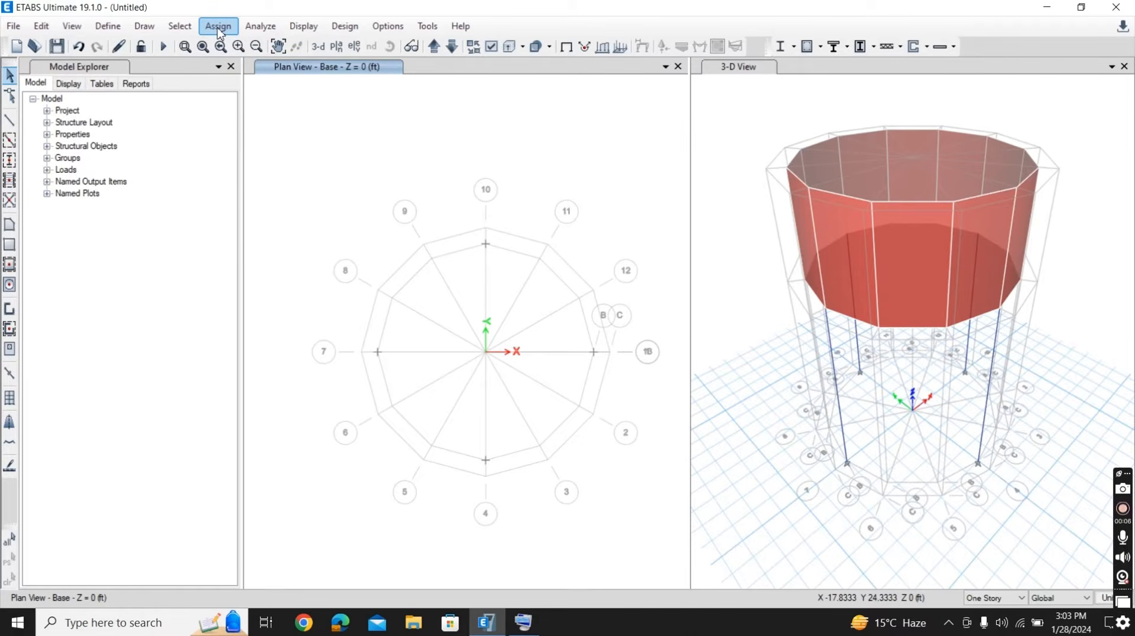
{"action": "left_click", "coordinate": [219, 29]}
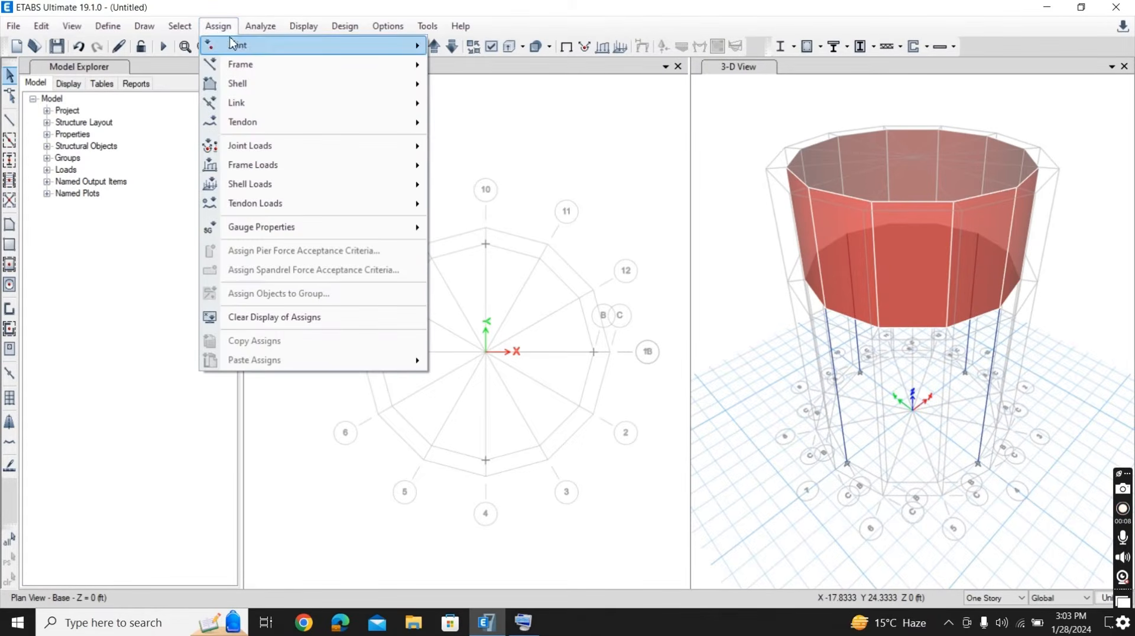
{"action": "mouse_move", "coordinate": [239, 47]}
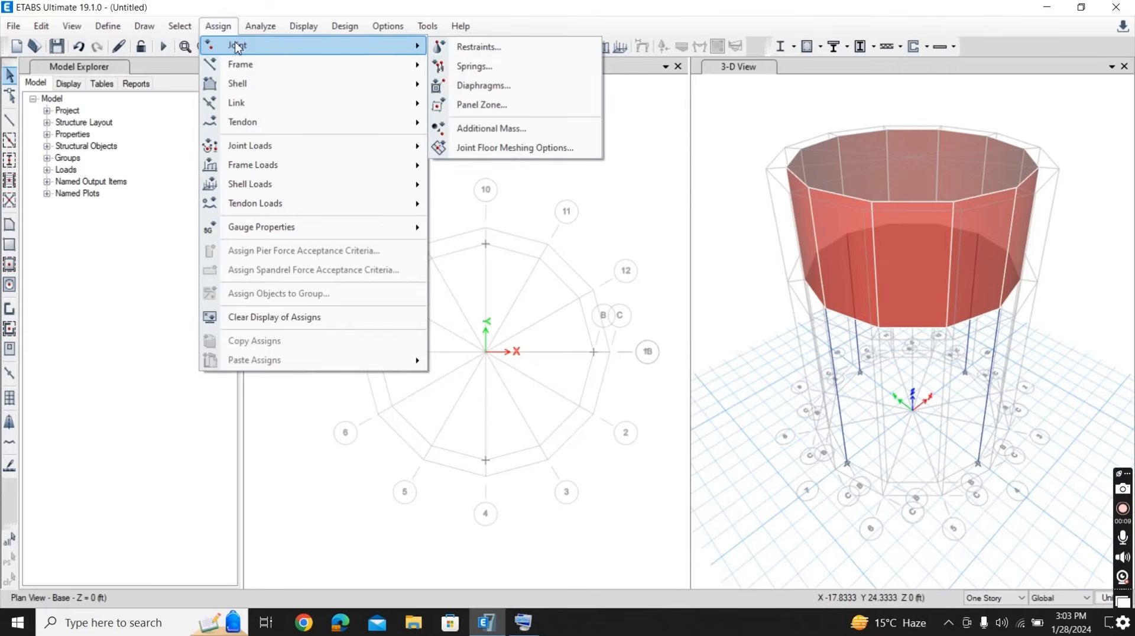
{"action": "left_click", "coordinate": [474, 50]}
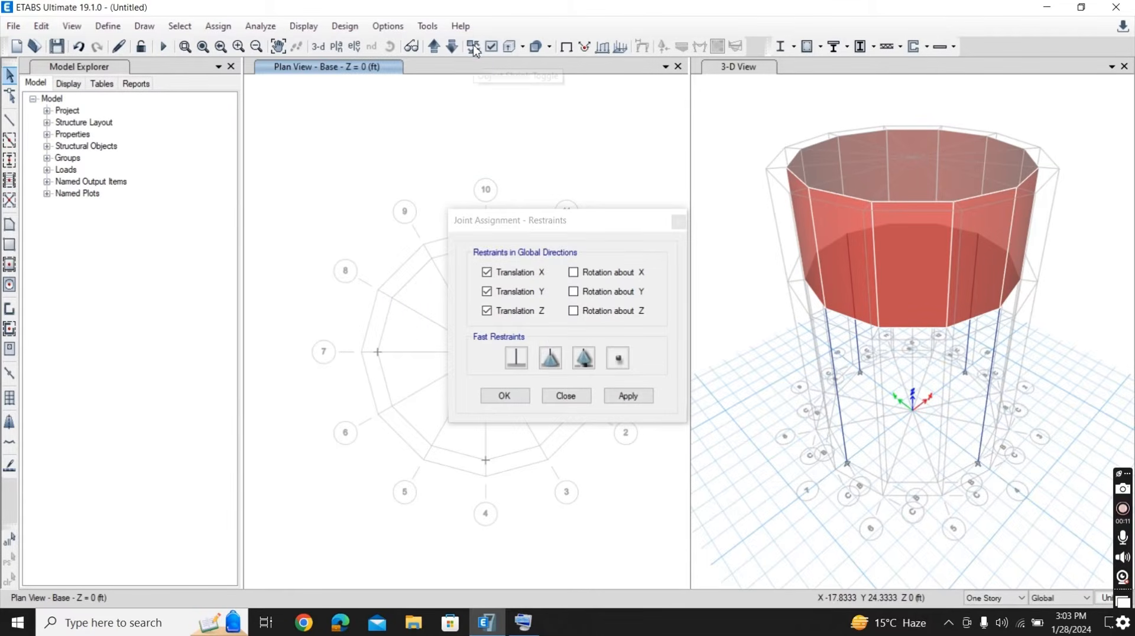
{"action": "left_click", "coordinate": [573, 273]}
{"action": "left_click", "coordinate": [573, 291]}
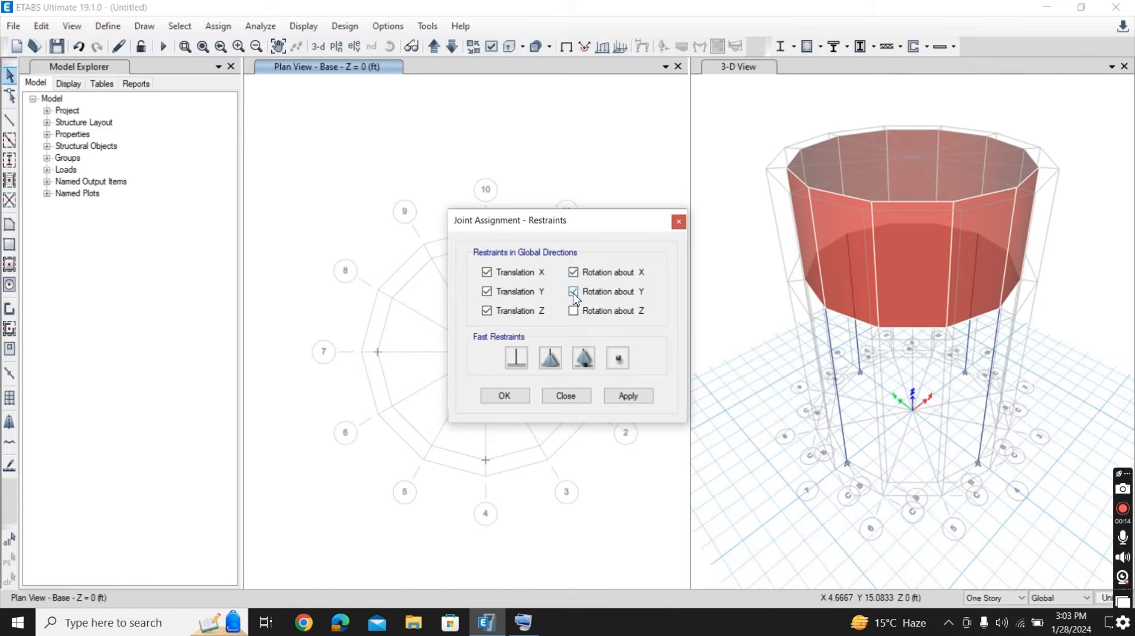
{"action": "left_click", "coordinate": [573, 311]}
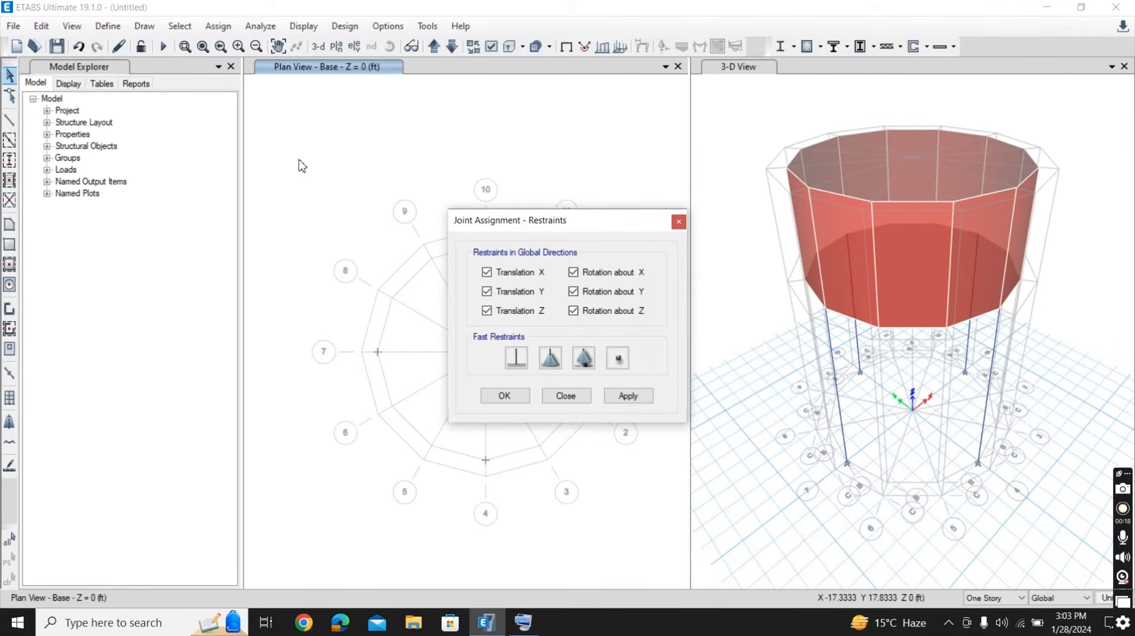
{"action": "left_click_drag", "start_coordinate": [297, 158], "coordinate": [677, 549]}
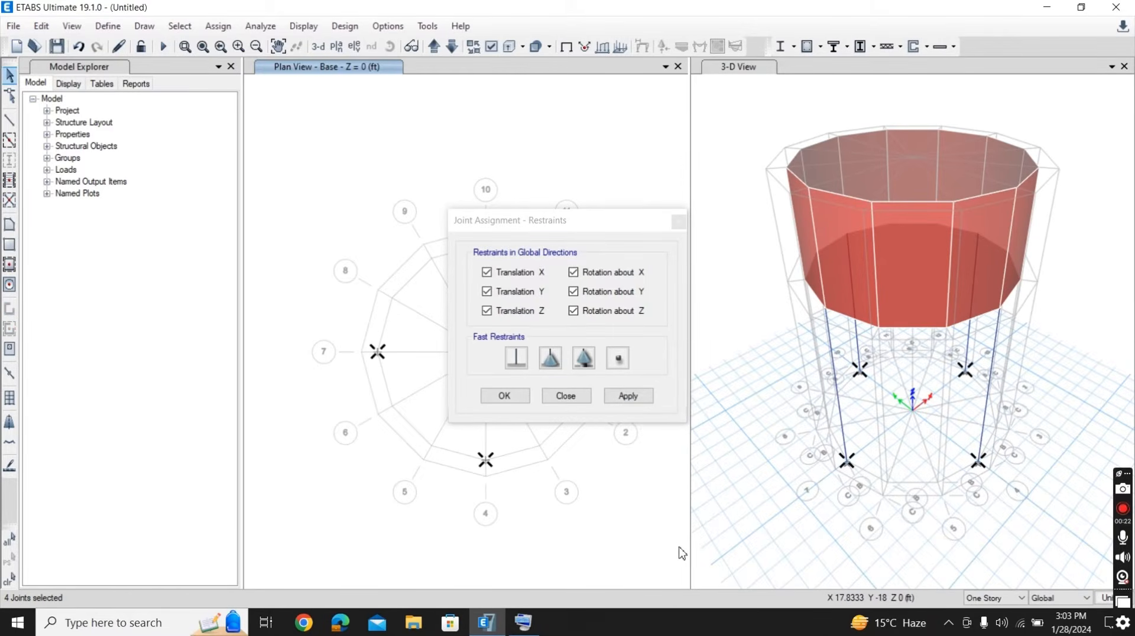
{"action": "left_click", "coordinate": [629, 395]}
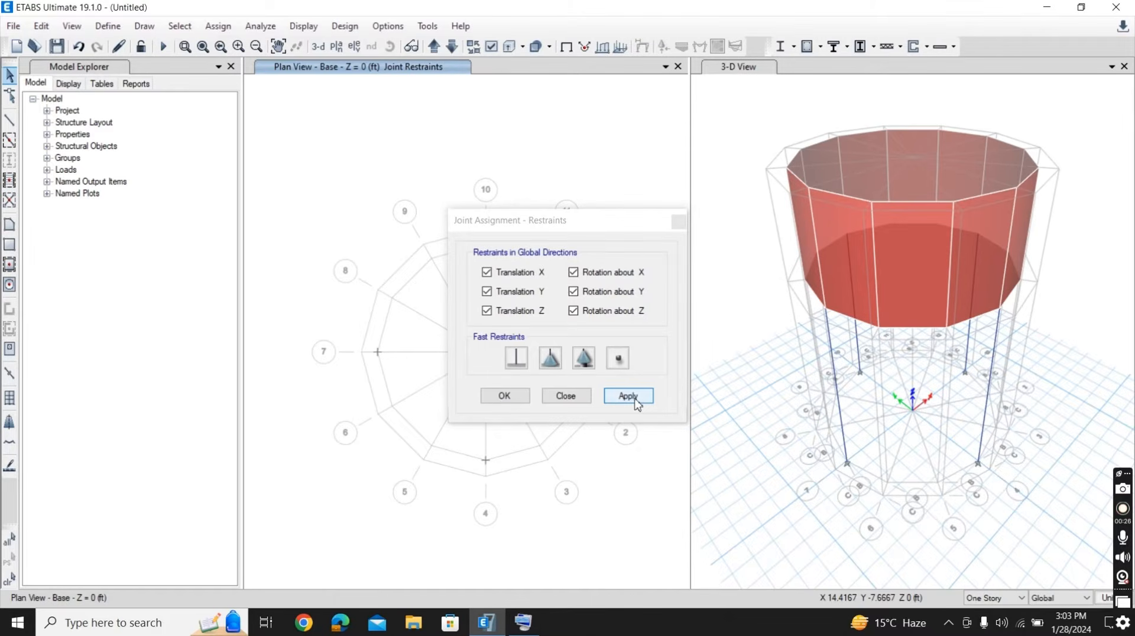
{"action": "left_click", "coordinate": [505, 396]}
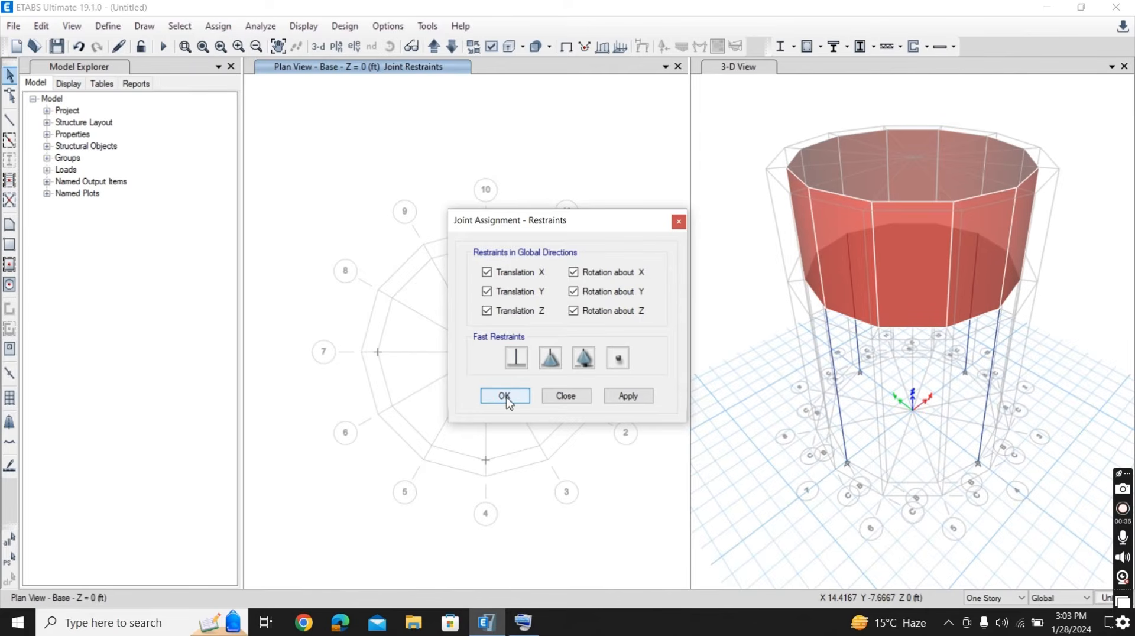
{"action": "left_click", "coordinate": [504, 396]}
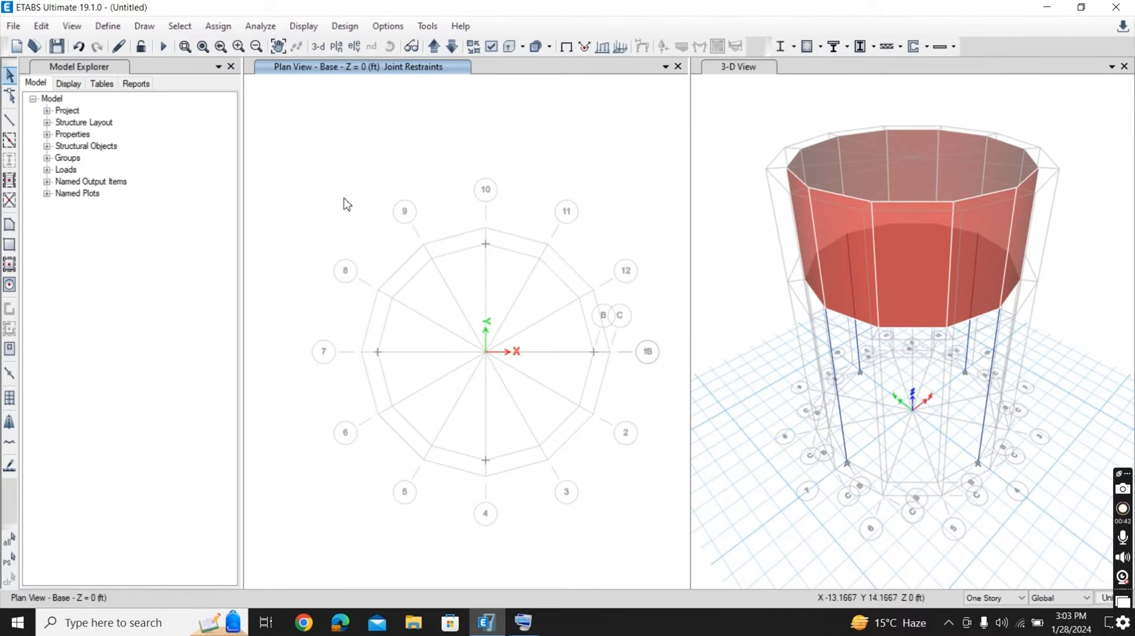
- Add a load pattern named S.Dead of type Super Dead to the load pattern definitions
{"action": "left_click", "coordinate": [106, 28]}
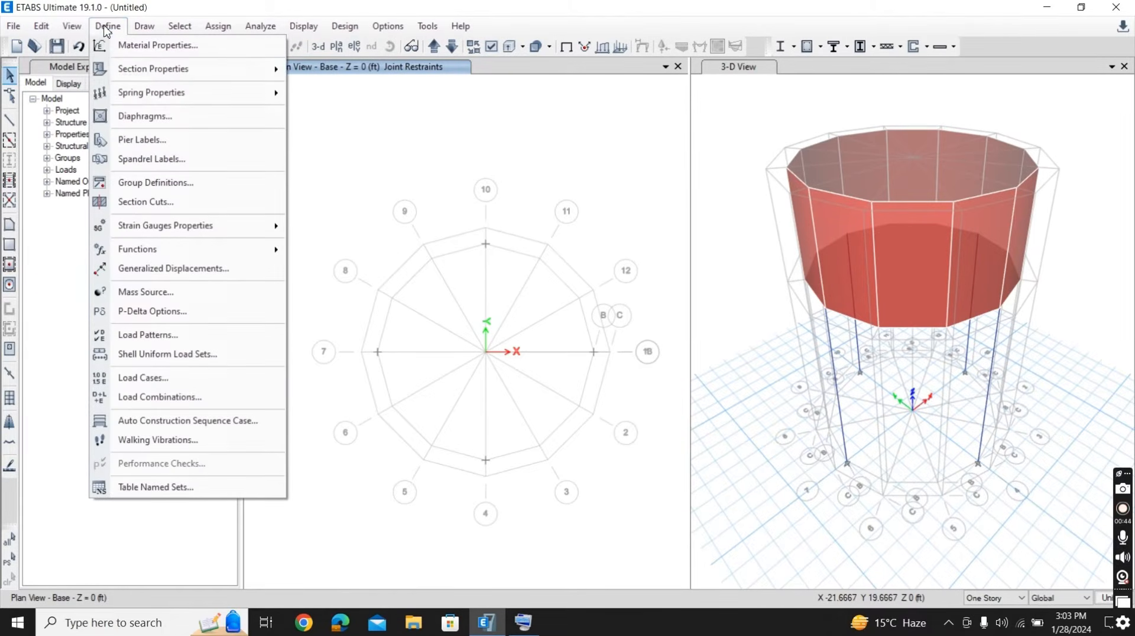
{"action": "left_click", "coordinate": [147, 335]}
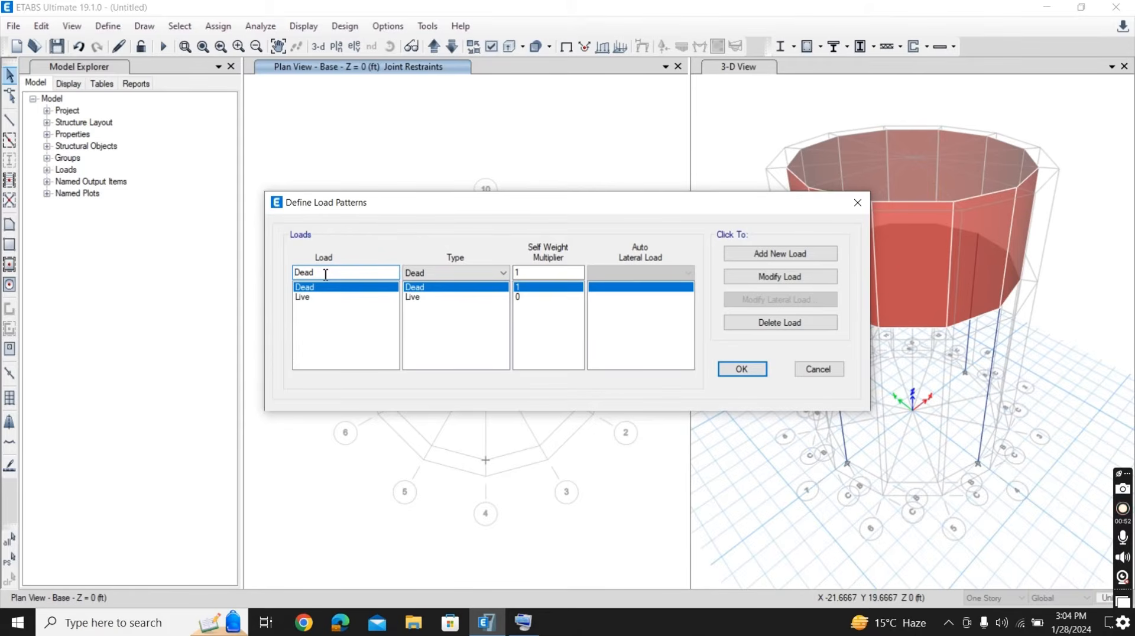
{"action": "left_click_drag", "start_coordinate": [314, 273], "coordinate": [285, 276]}
{"action": "type", "text": "S"}
{"action": "type", "text": " Dead"}
{"action": "left_click", "coordinate": [469, 273]}
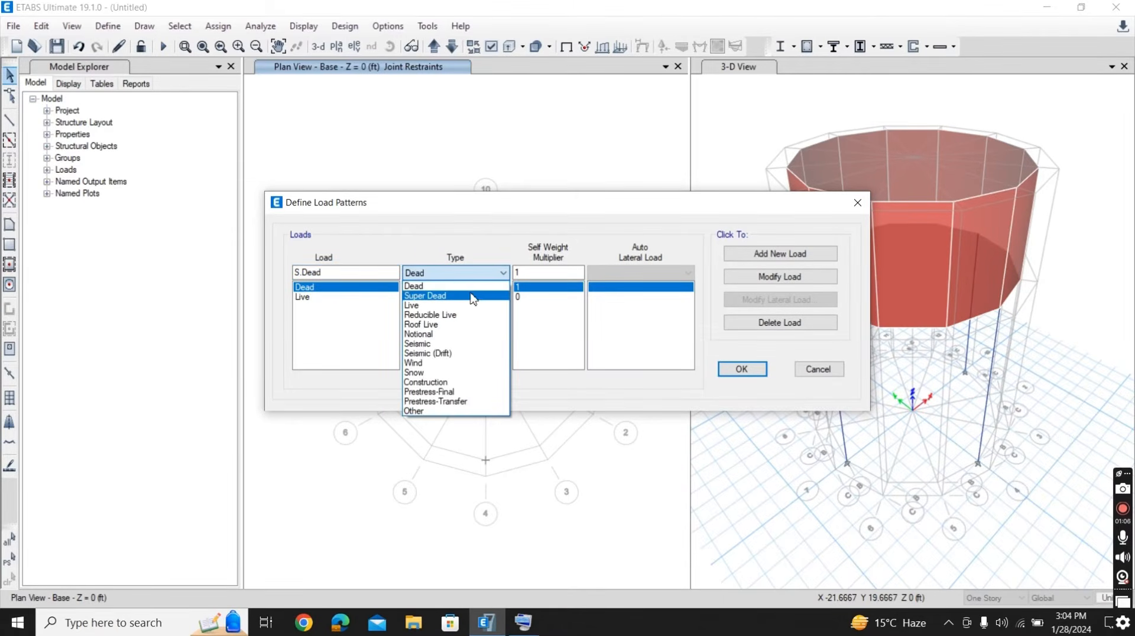
{"action": "left_click", "coordinate": [470, 296]}
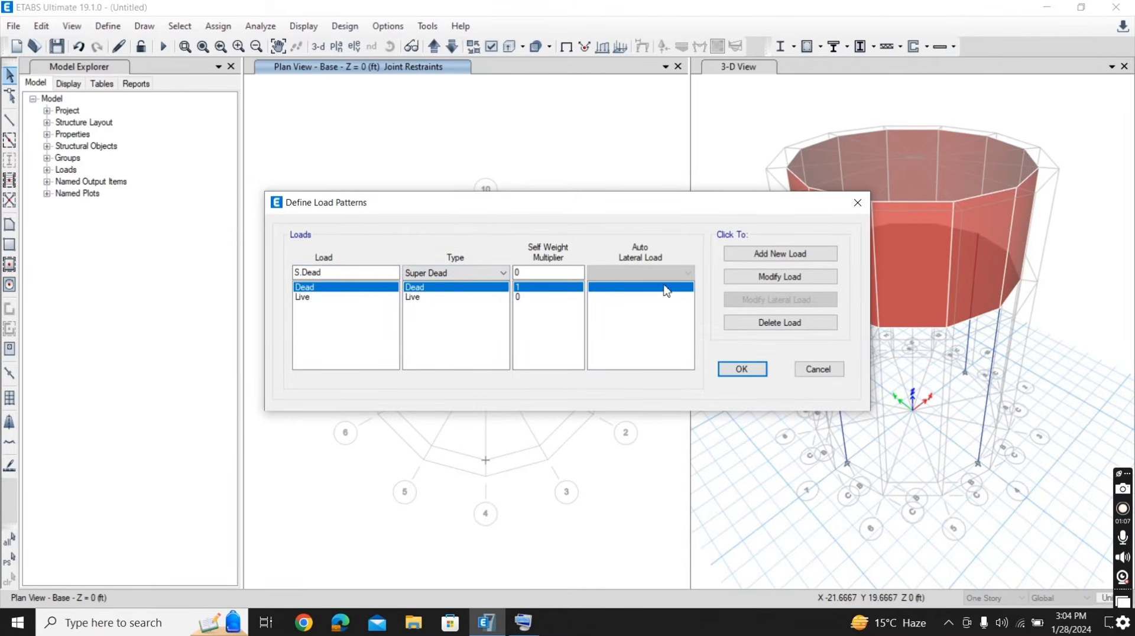
{"action": "left_click", "coordinate": [772, 258]}
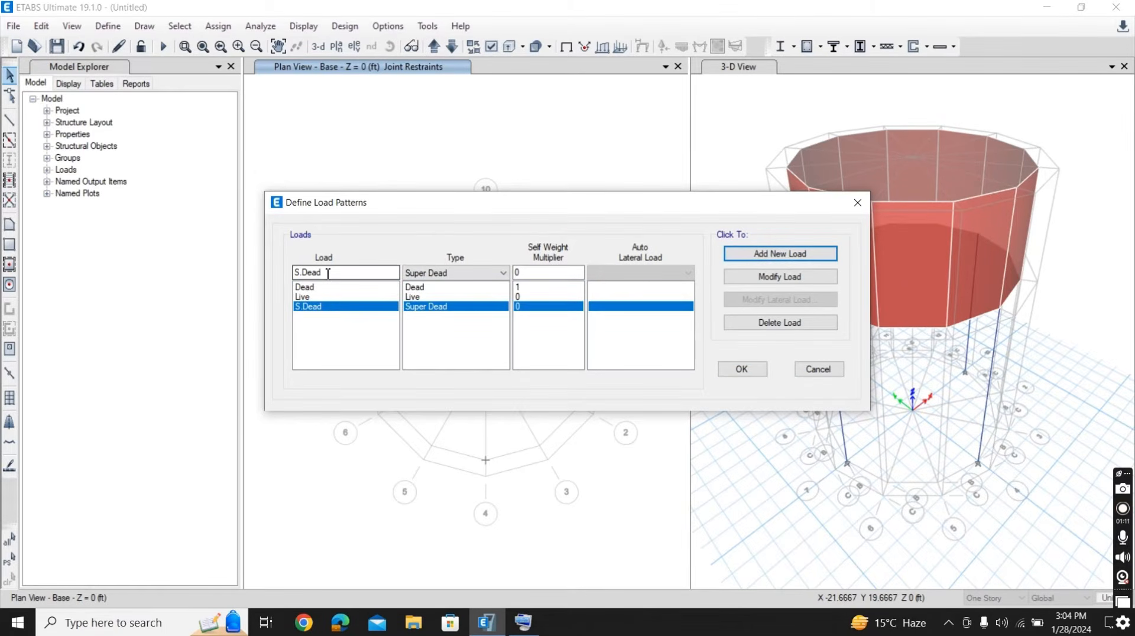
- Add two Seismic load patterns named EQX and EQY, both with ASCE 7-16 as the auto lateral load
{"action": "left_click_drag", "start_coordinate": [328, 275], "coordinate": [280, 274]}
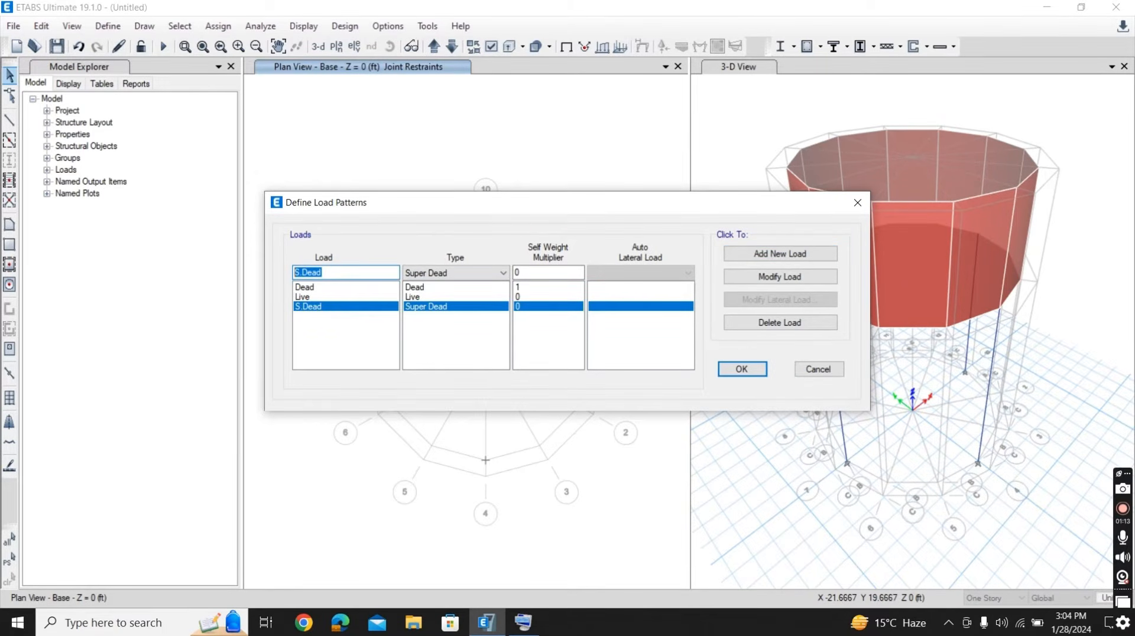
{"action": "type", "text": "EQX"}
{"action": "left_click", "coordinate": [502, 273]}
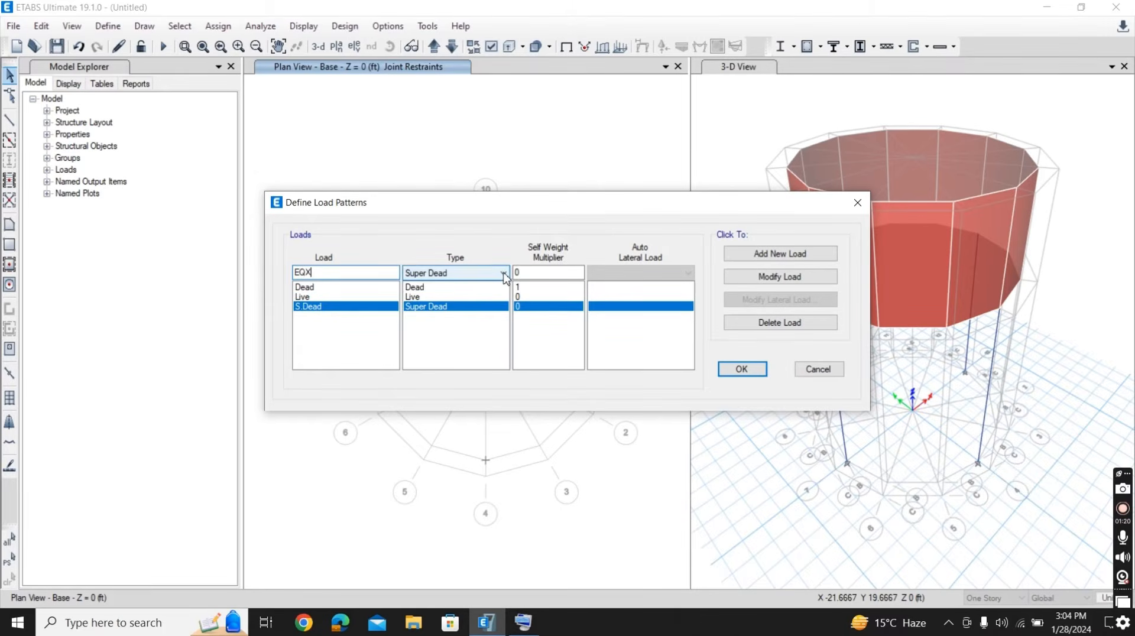
{"action": "left_click", "coordinate": [456, 344]}
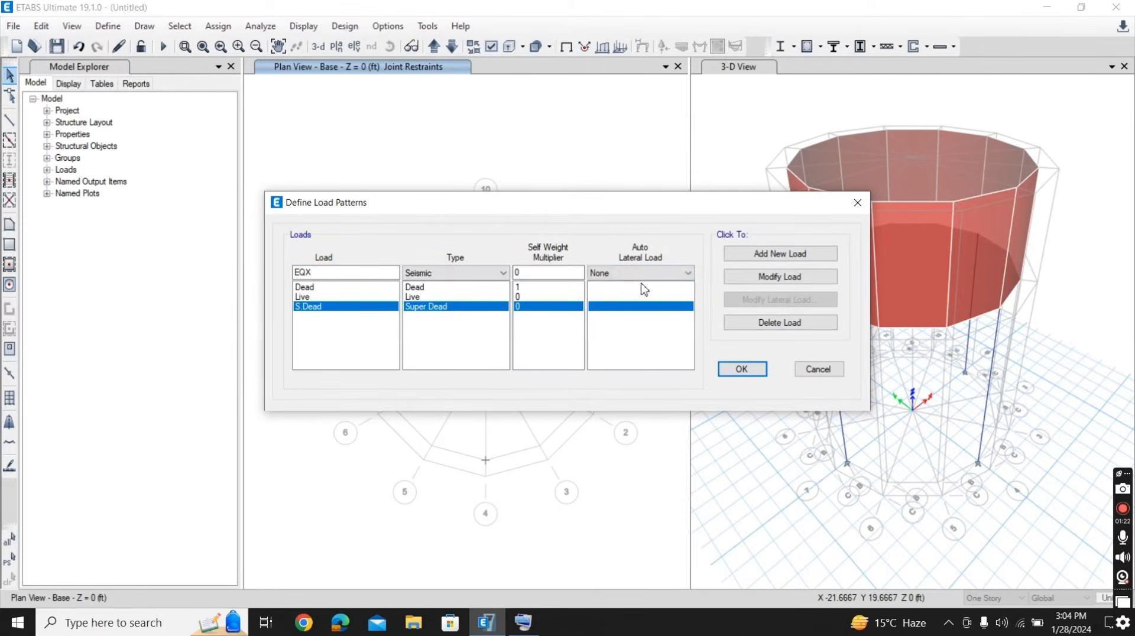
{"action": "left_click", "coordinate": [674, 272]}
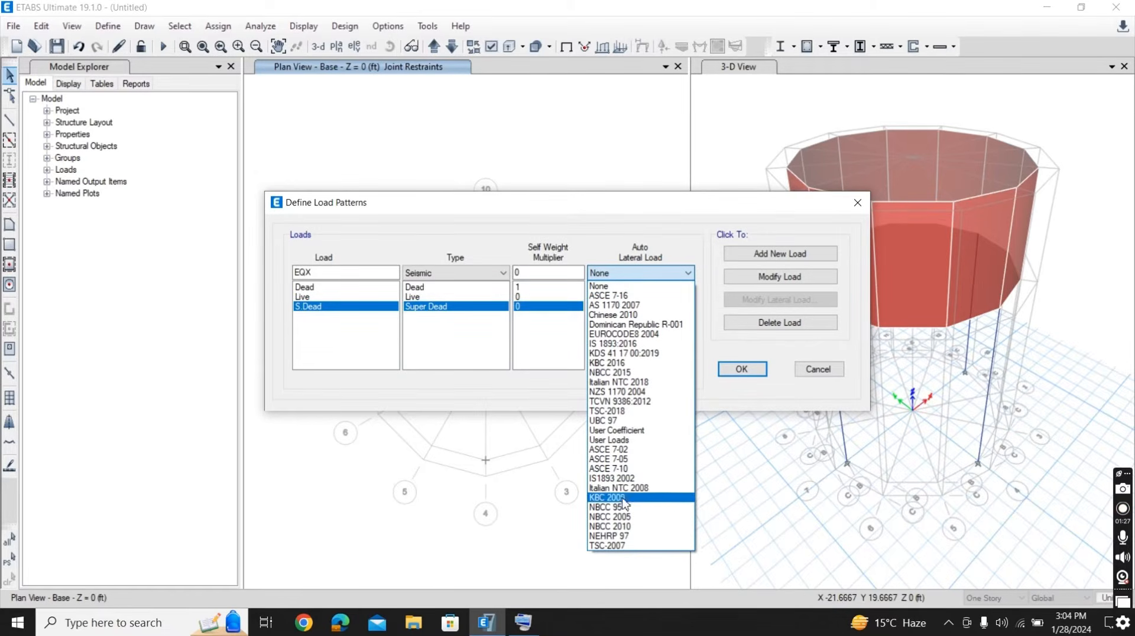
{"action": "left_click", "coordinate": [613, 296]}
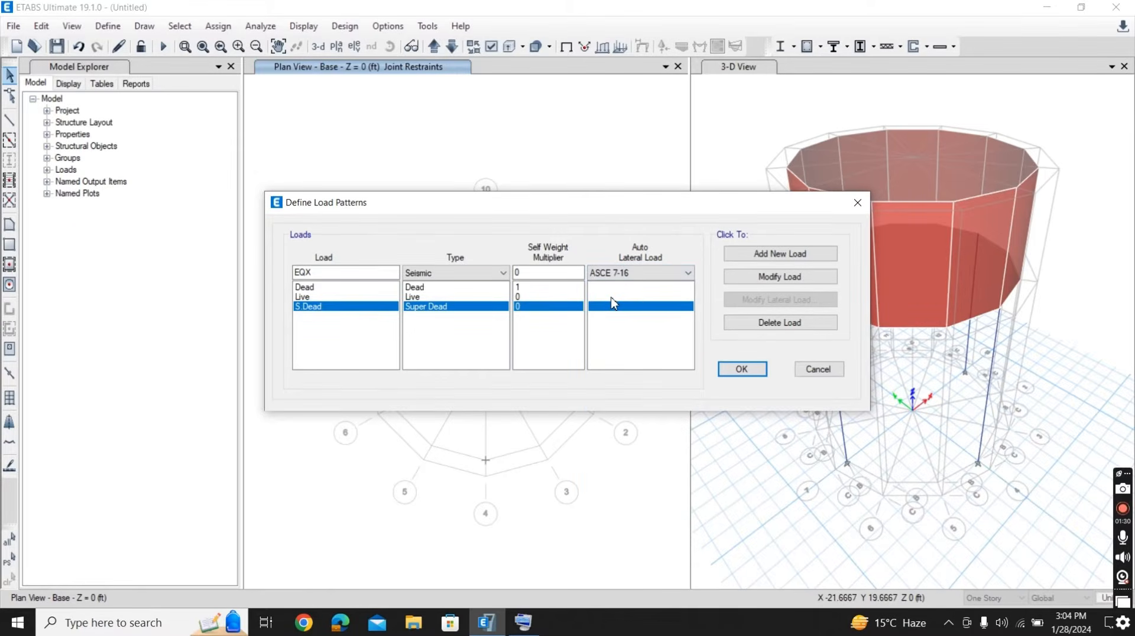
{"action": "left_click", "coordinate": [771, 256]}
{"action": "left_click", "coordinate": [323, 271]}
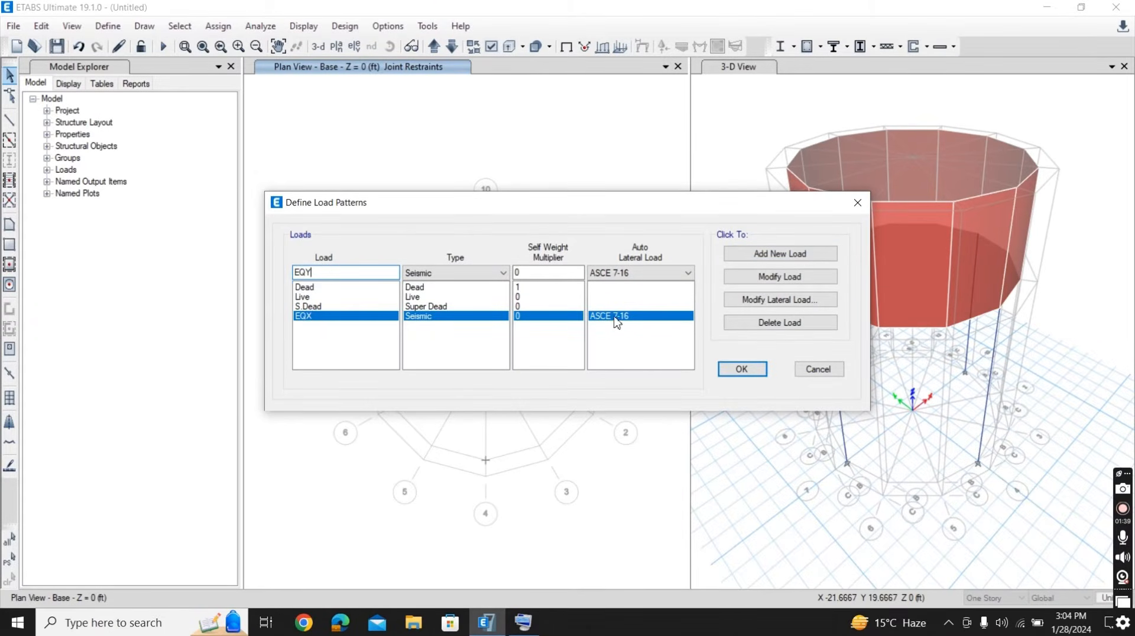
{"action": "left_click", "coordinate": [775, 258]}
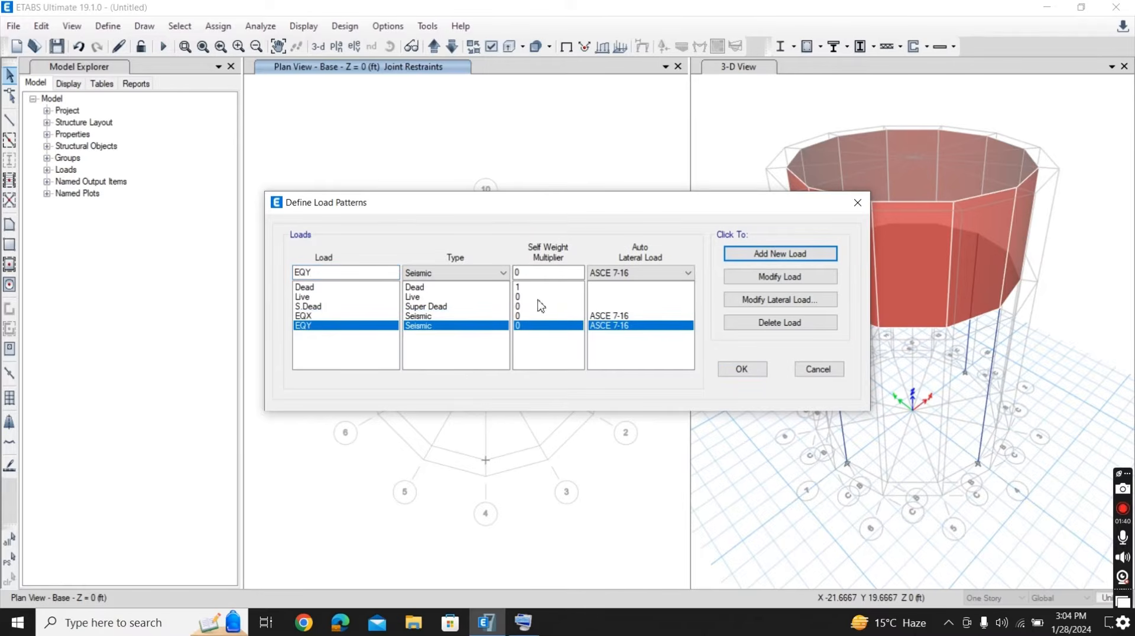
- Add a load pattern named WIND of type Wind with ASCE 7-16 as the auto lateral load
{"action": "left_click_drag", "start_coordinate": [326, 276], "coordinate": [289, 281]}
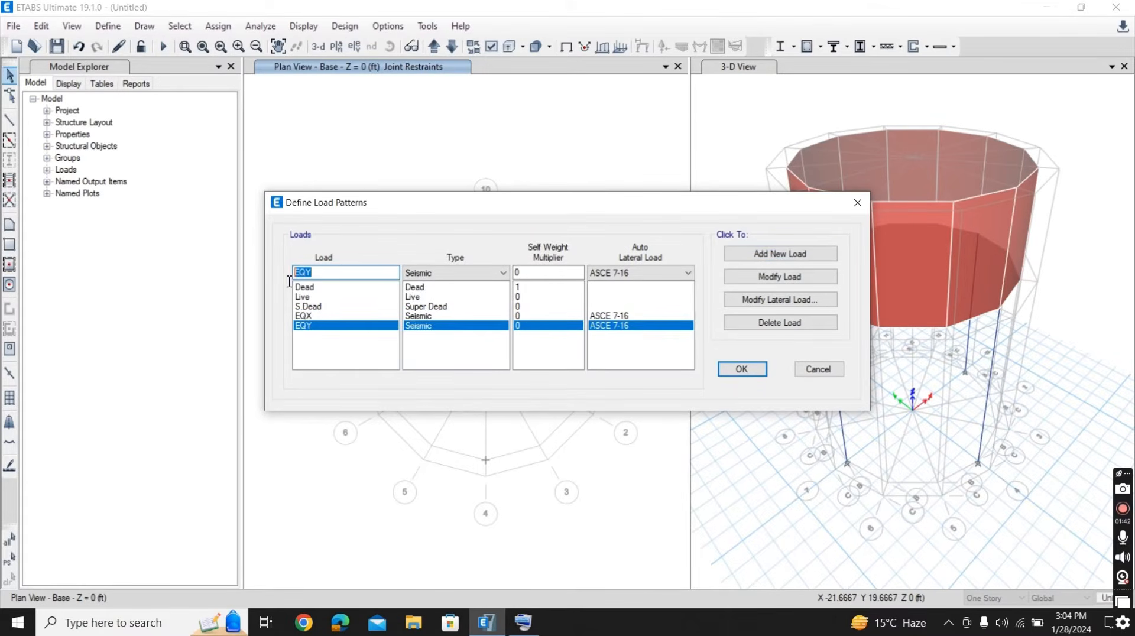
{"action": "type", "text": "WIND"}
{"action": "left_click", "coordinate": [427, 273]}
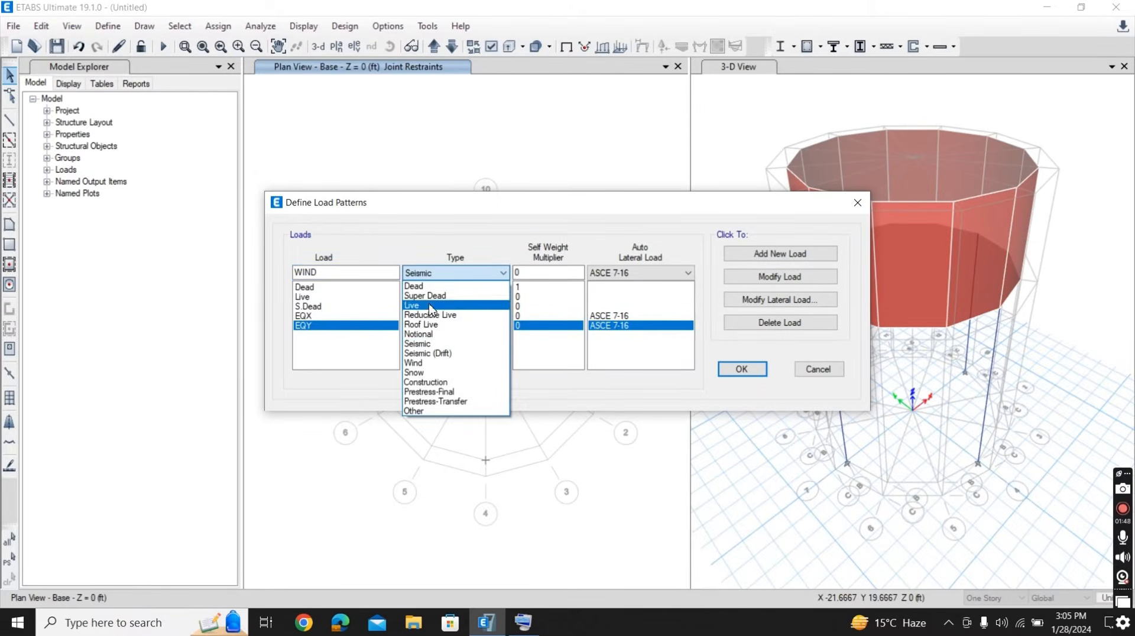
{"action": "left_click", "coordinate": [435, 365]}
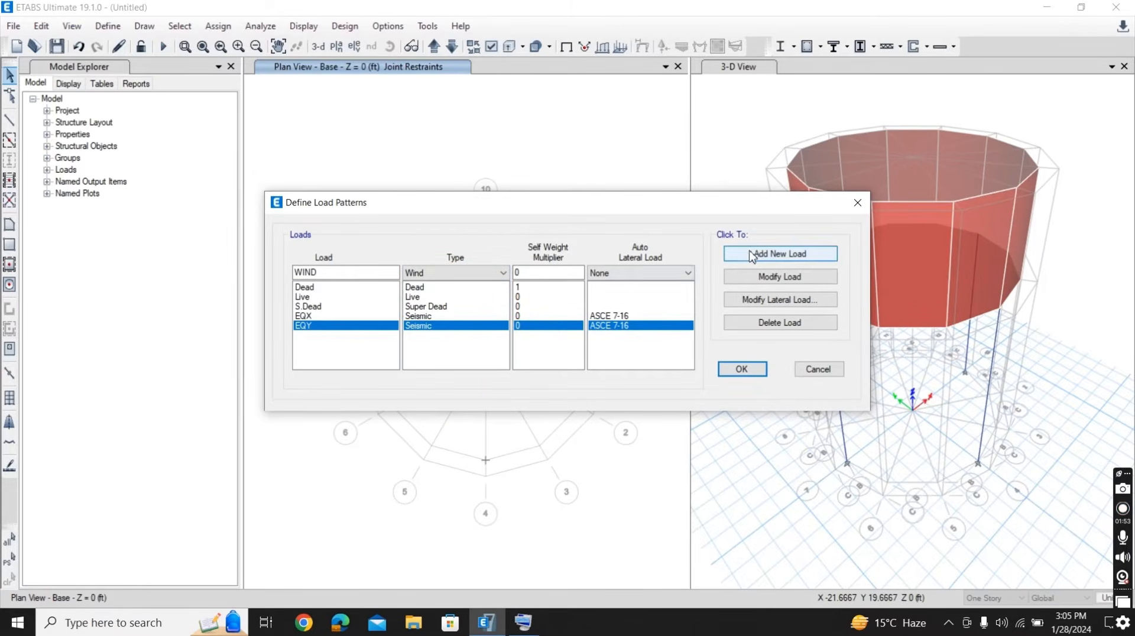
{"action": "left_click", "coordinate": [672, 275]}
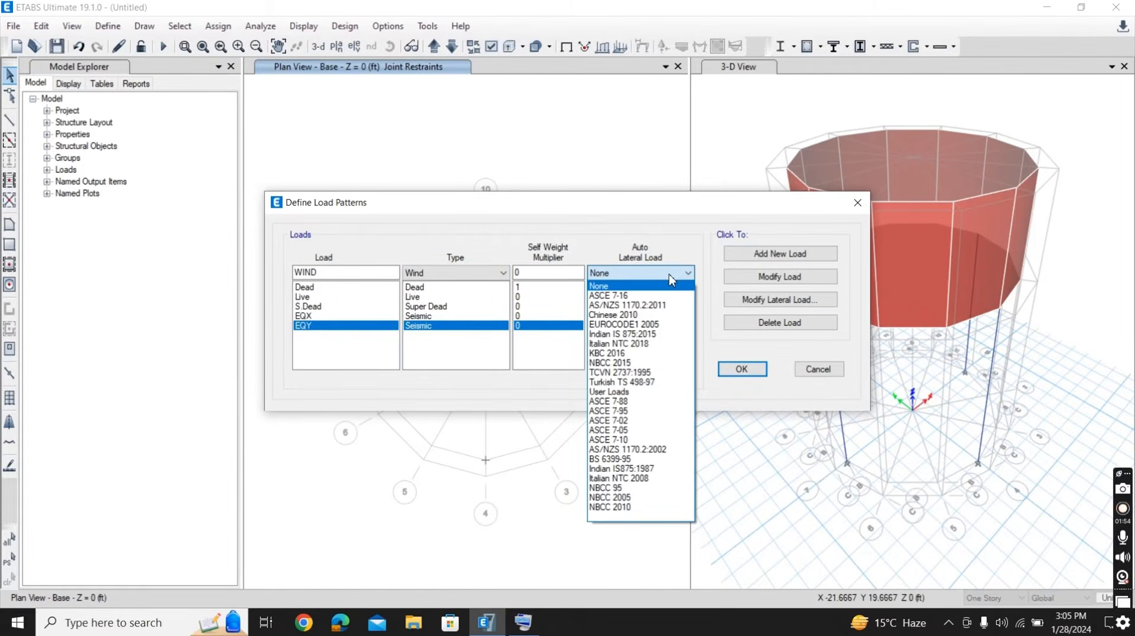
{"action": "left_click", "coordinate": [661, 304]}
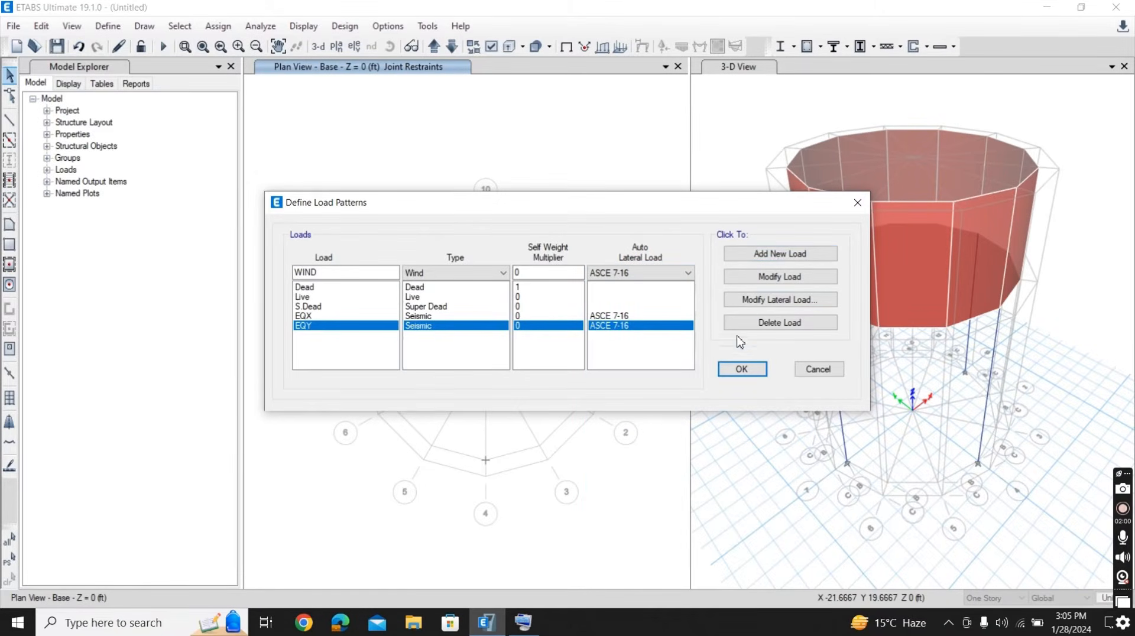
{"action": "left_click", "coordinate": [767, 255]}
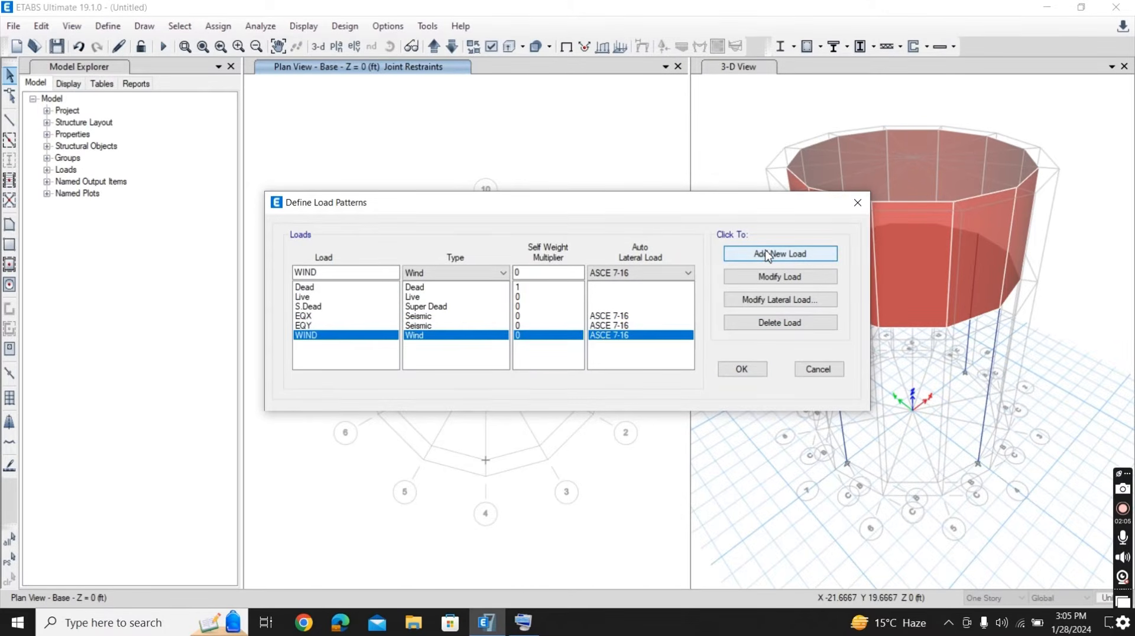
- Exclude the Y direction and its eccentricity cases from the EQX lateral load, keeping only the X direction options
{"action": "left_click", "coordinate": [332, 317]}
{"action": "left_click", "coordinate": [746, 303]}
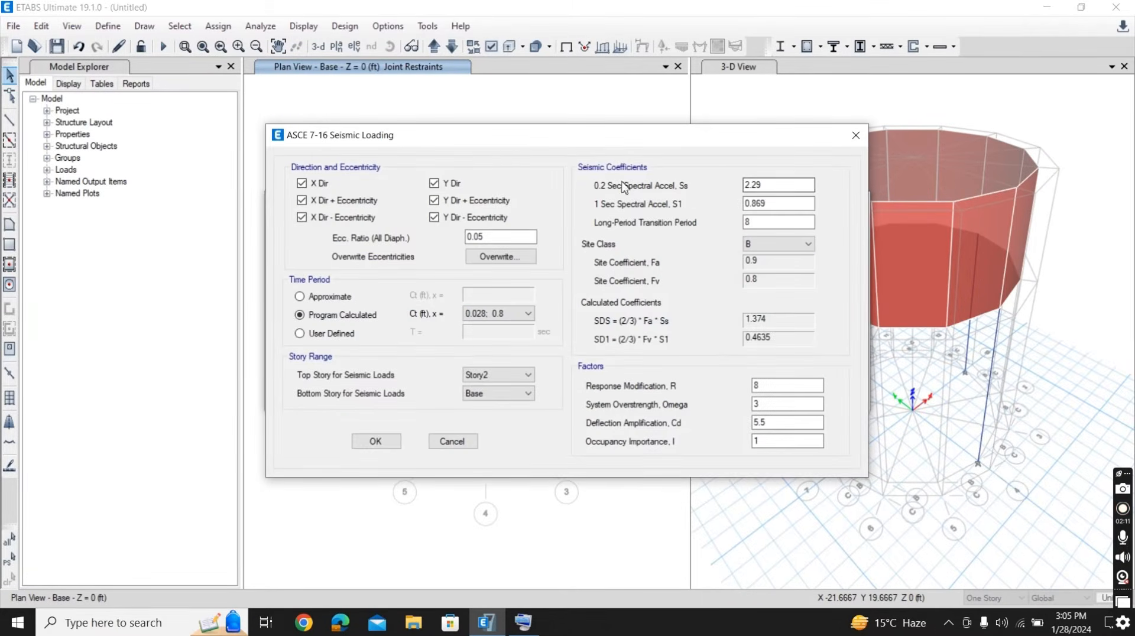
{"action": "left_click", "coordinate": [434, 184]}
{"action": "left_click", "coordinate": [437, 201]}
- Set the EQX seismic coefficients to Ss 1.15 and S1 0.5 with site class C, and accept the settings
{"action": "double_click", "coordinate": [768, 182]}
{"action": "type", "text": "1.15"}
{"action": "double_click", "coordinate": [770, 203]}
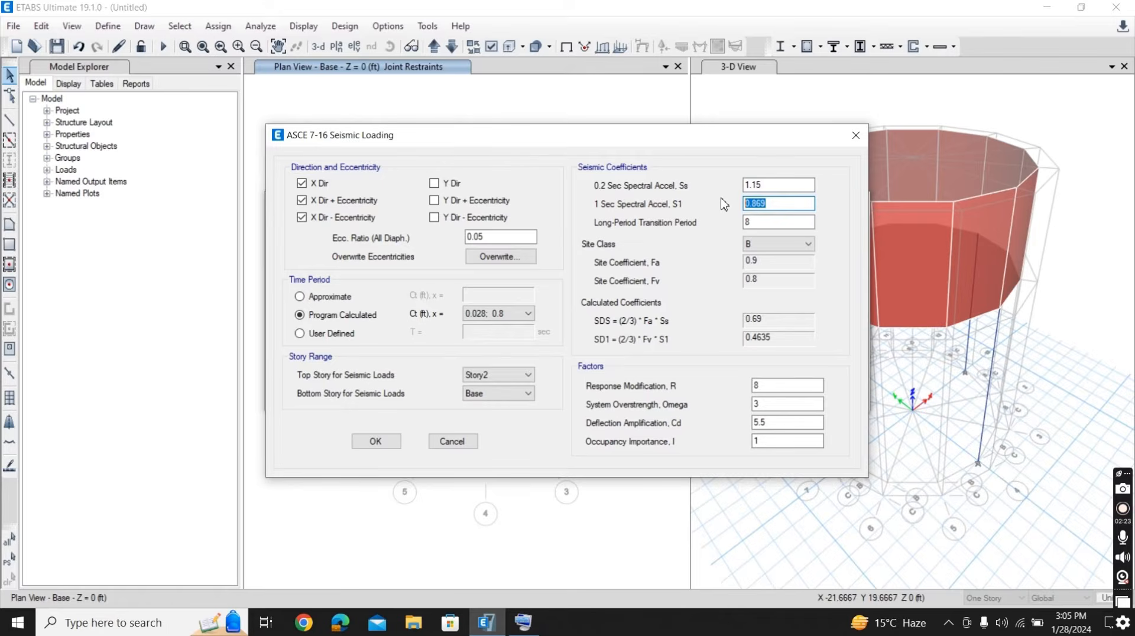
{"action": "type", "text": "0.5"}
{"action": "left_click", "coordinate": [808, 247]}
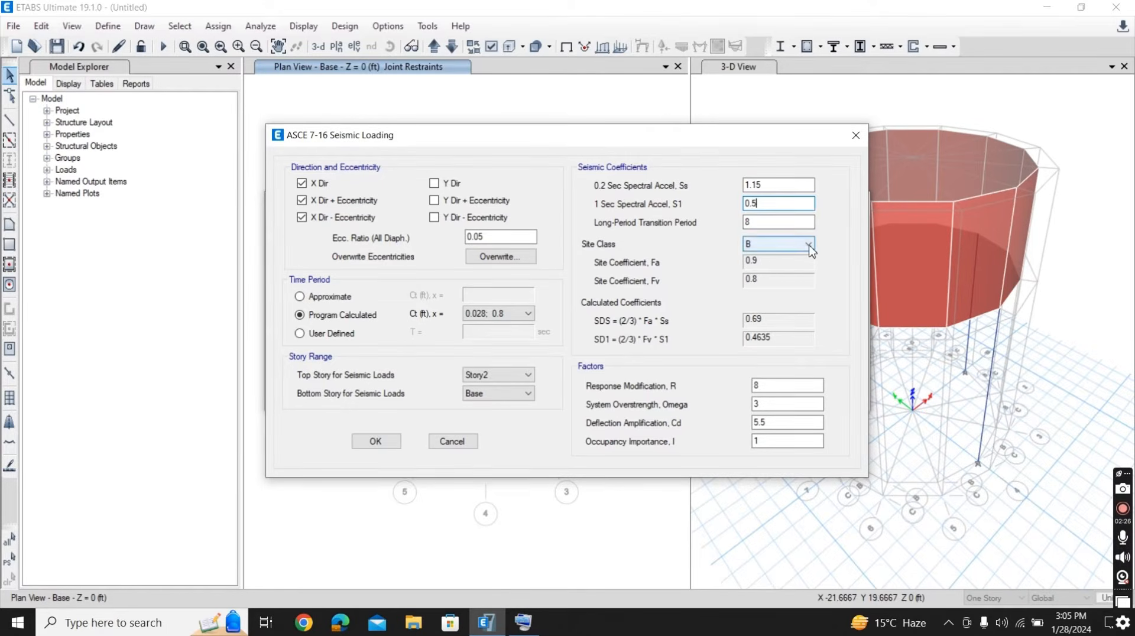
{"action": "left_click", "coordinate": [797, 278]}
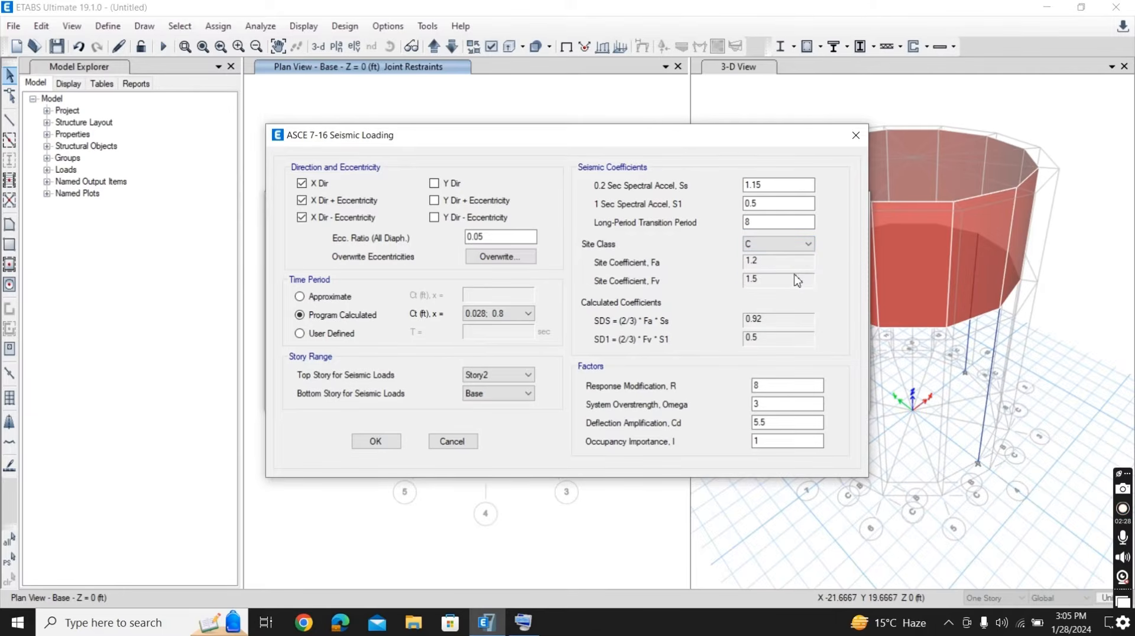
{"action": "left_click", "coordinate": [376, 442]}
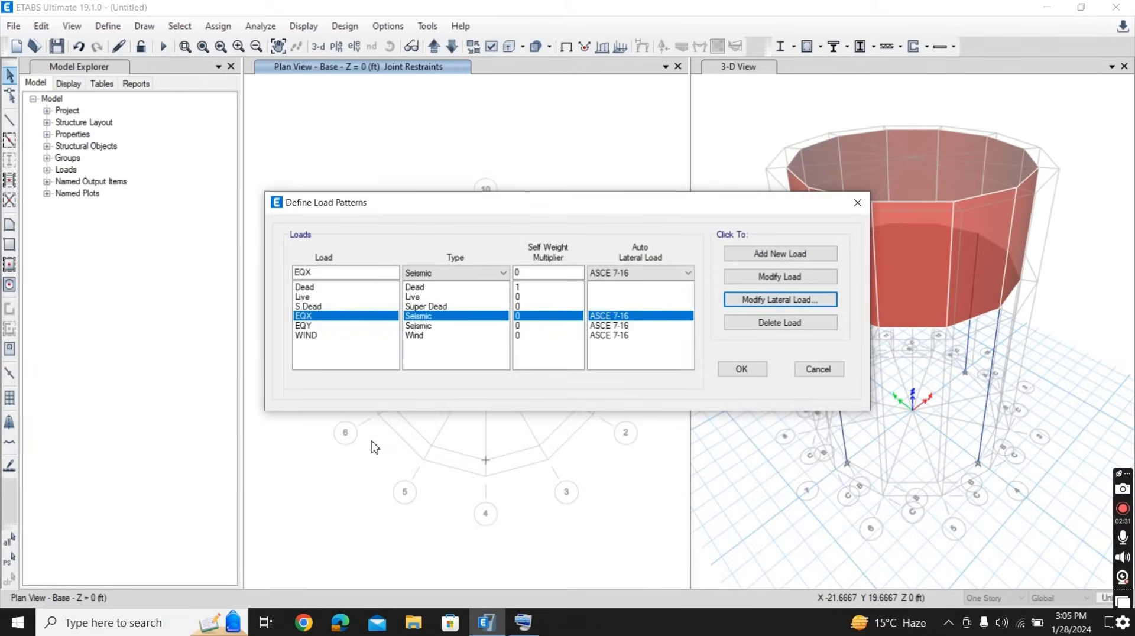
- Exclude the X direction and its eccentricity cases from the EQY lateral load, keeping only the Y direction options
{"action": "left_click", "coordinate": [300, 327]}
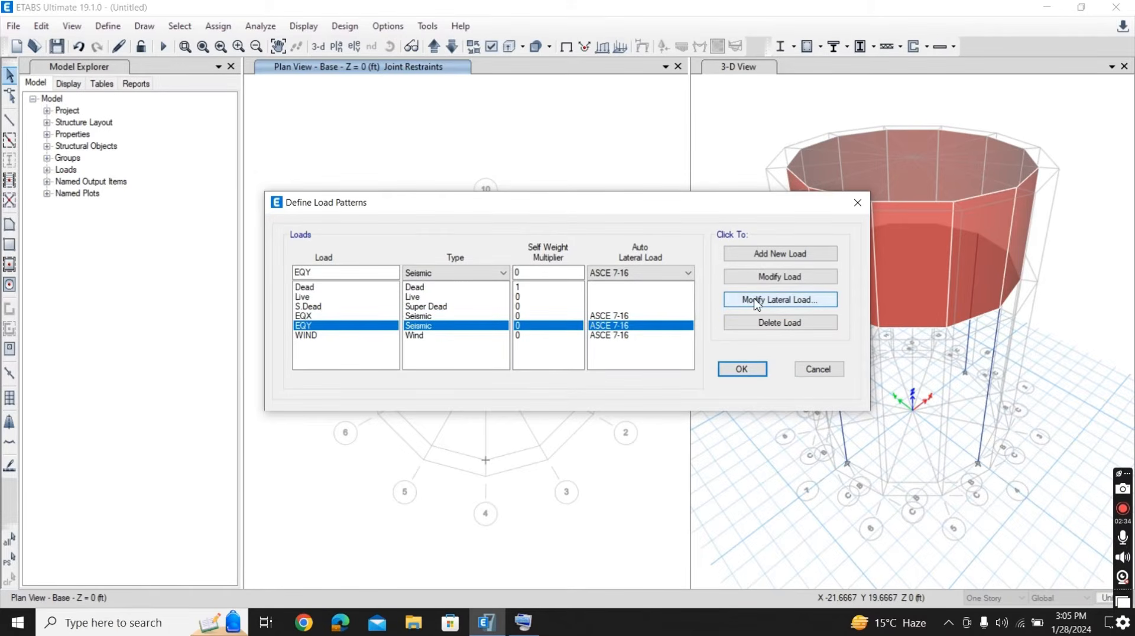
{"action": "left_click", "coordinate": [772, 300]}
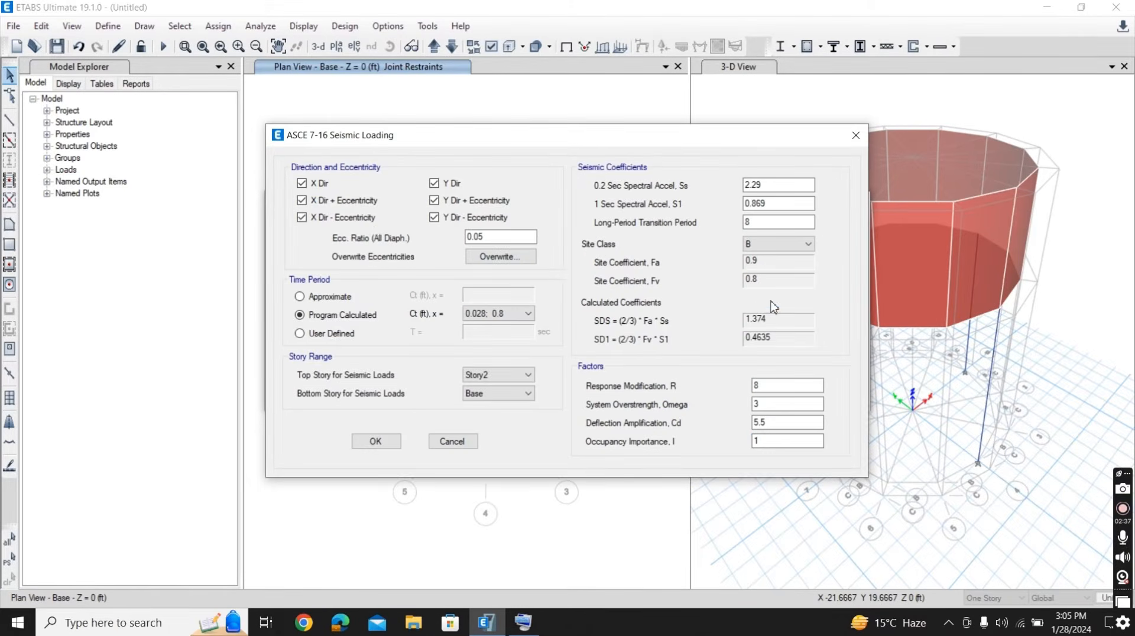
{"action": "left_click", "coordinate": [301, 201]}
{"action": "left_click", "coordinate": [301, 218]}
- Set the EQY seismic coefficients to Ss 1.15 and S1 0.5 with site class C, and accept the settings
{"action": "double_click", "coordinate": [774, 185]}
{"action": "type", "text": "1.15"}
{"action": "double_click", "coordinate": [768, 204]}
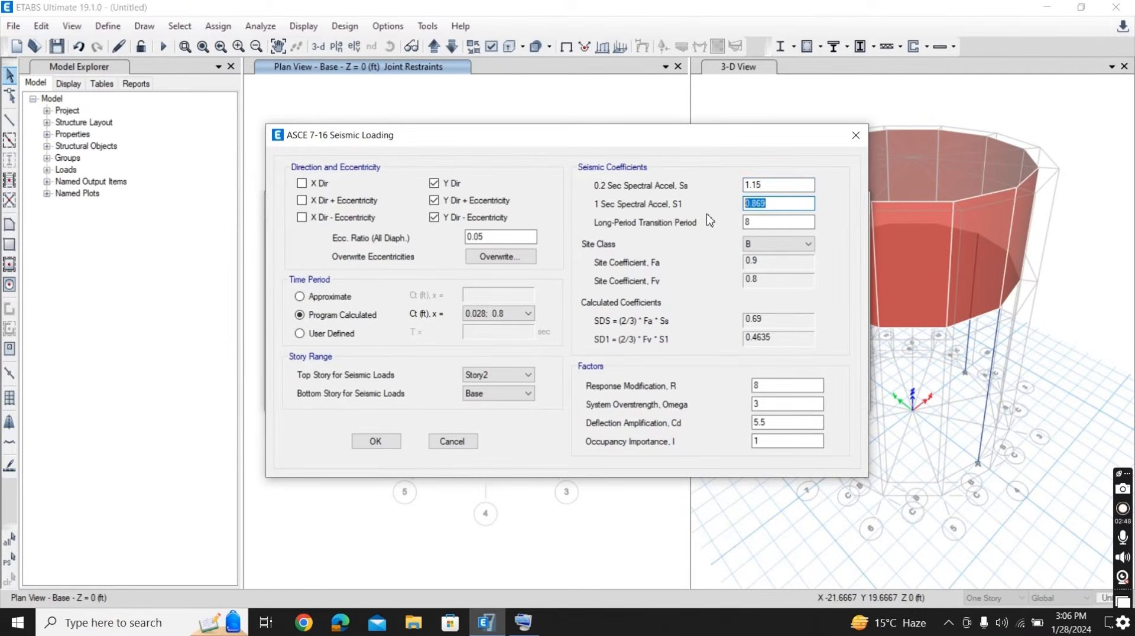
{"action": "type", "text": "0.5"}
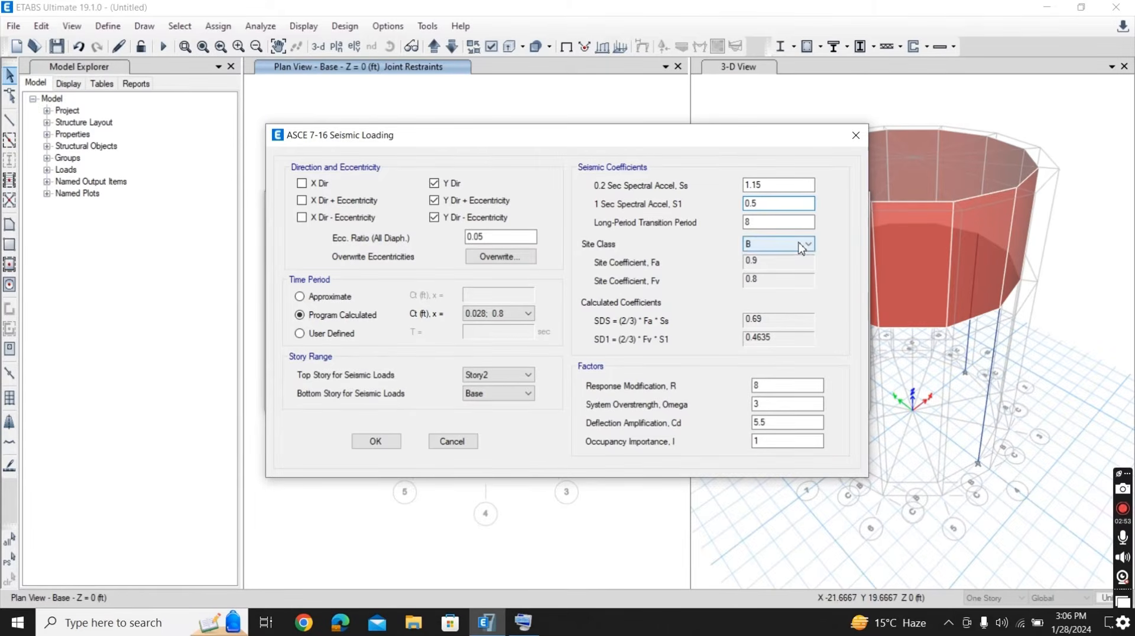
{"action": "left_click", "coordinate": [803, 244]}
{"action": "left_click", "coordinate": [795, 277]}
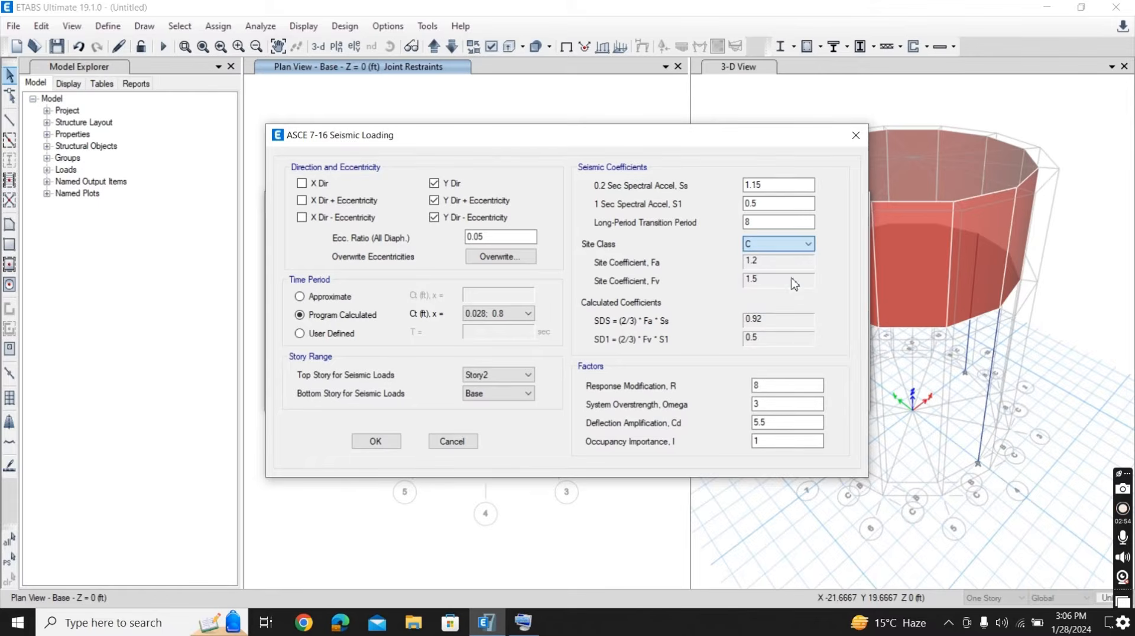
{"action": "left_click", "coordinate": [371, 442]}
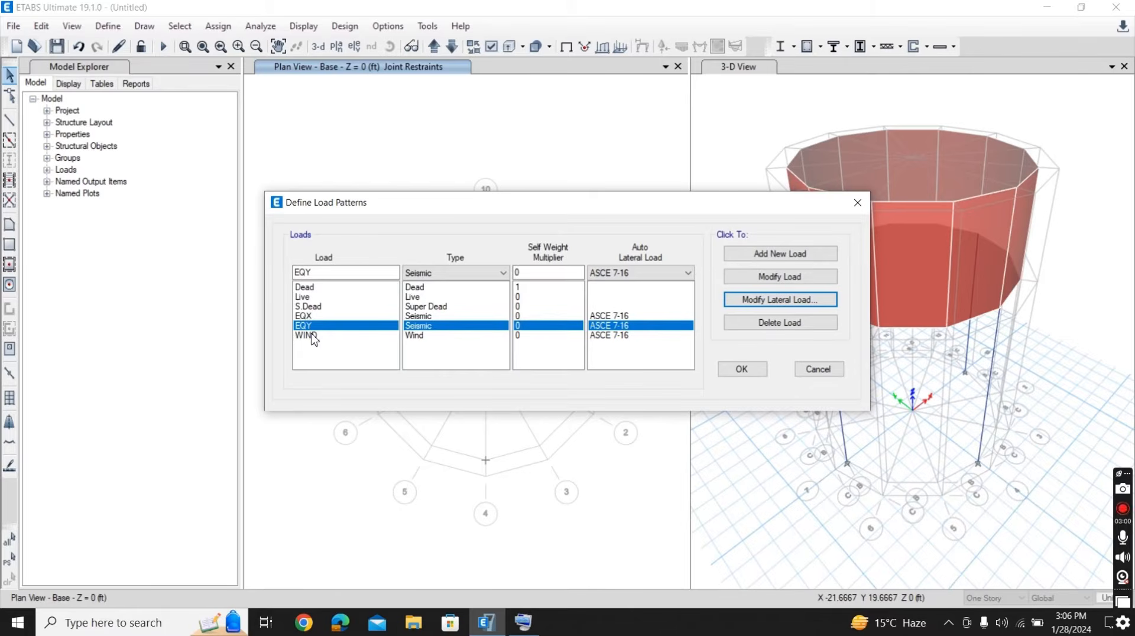
- Set the WIND lateral load's wind speed to 100 mph and its exposure type to C
{"action": "left_click", "coordinate": [325, 316]}
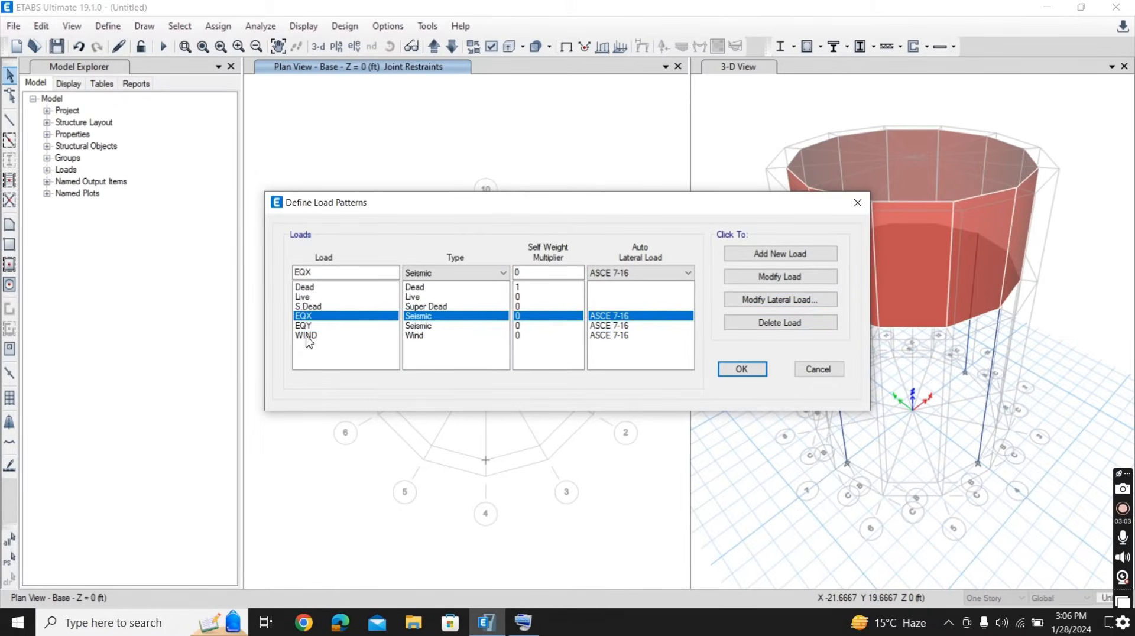
{"action": "left_click", "coordinate": [308, 336]}
{"action": "left_click", "coordinate": [752, 305]}
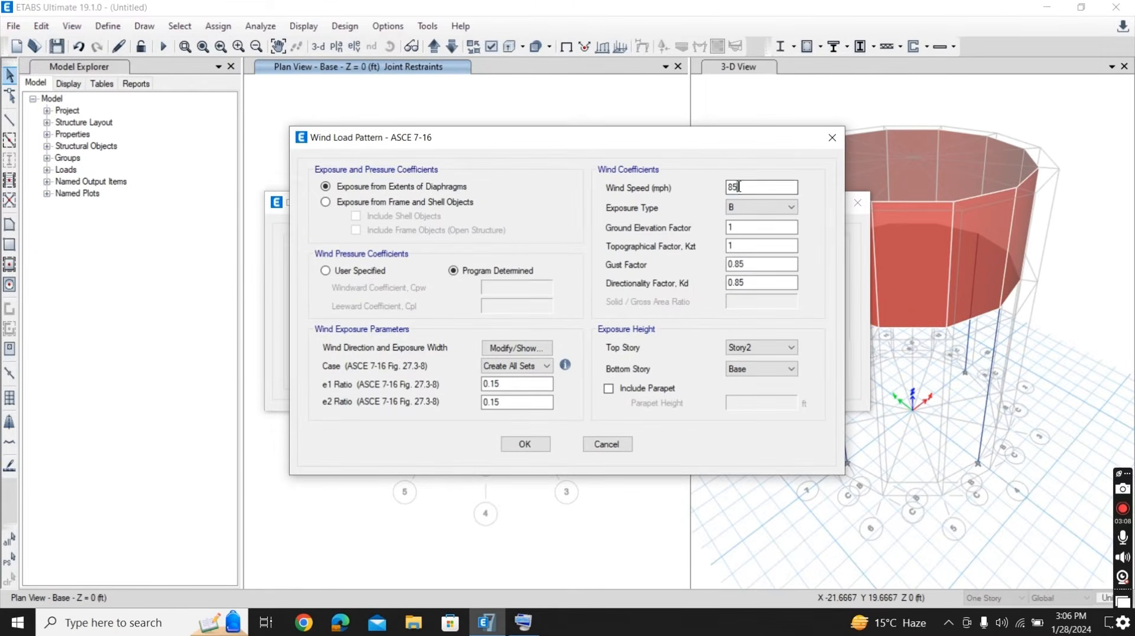
{"action": "left_click_drag", "start_coordinate": [738, 187], "coordinate": [713, 197]}
{"action": "type", "text": "100"}
{"action": "left_click", "coordinate": [787, 208]}
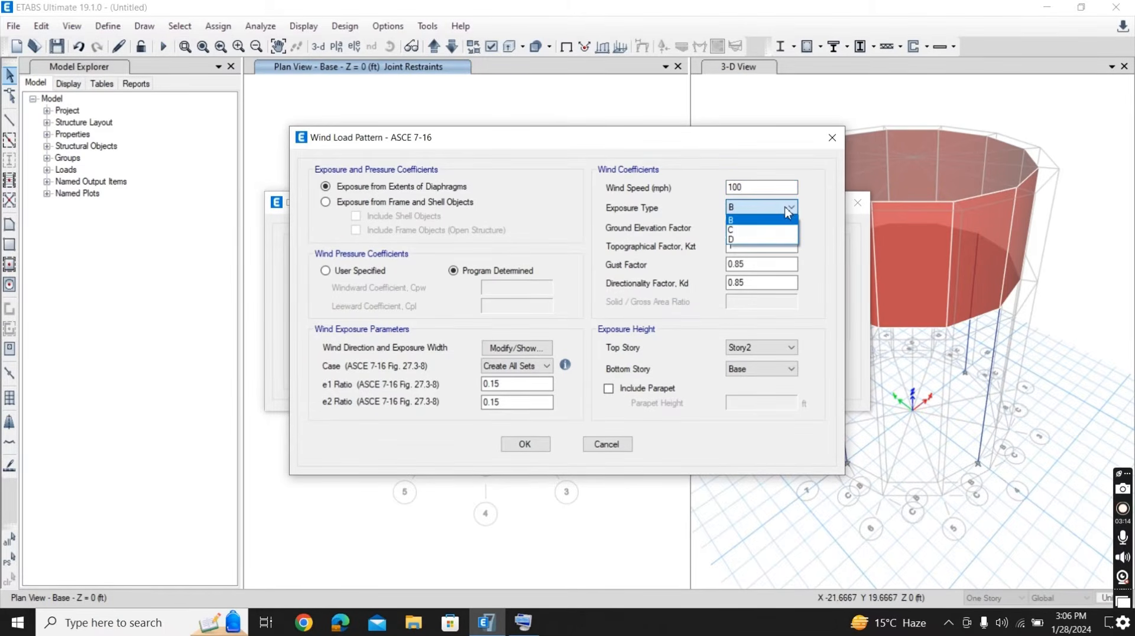
{"action": "left_click", "coordinate": [781, 229]}
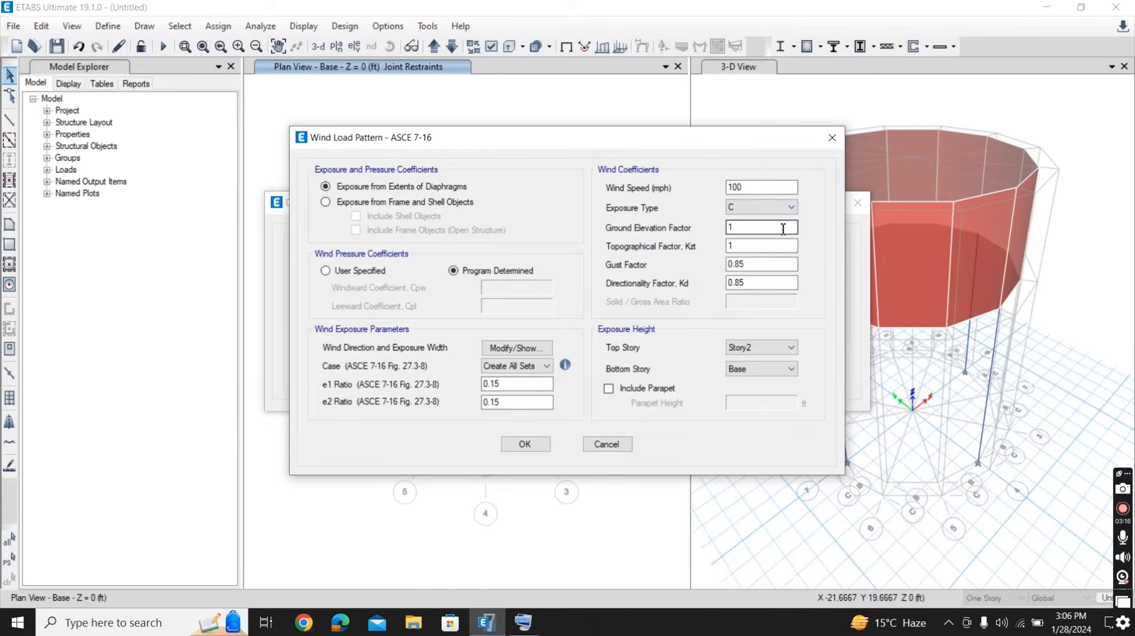
- Set the wind exposure height's bottom story to Story1, and accept the wind settings and the load pattern definitions
{"action": "left_click", "coordinate": [779, 369]}
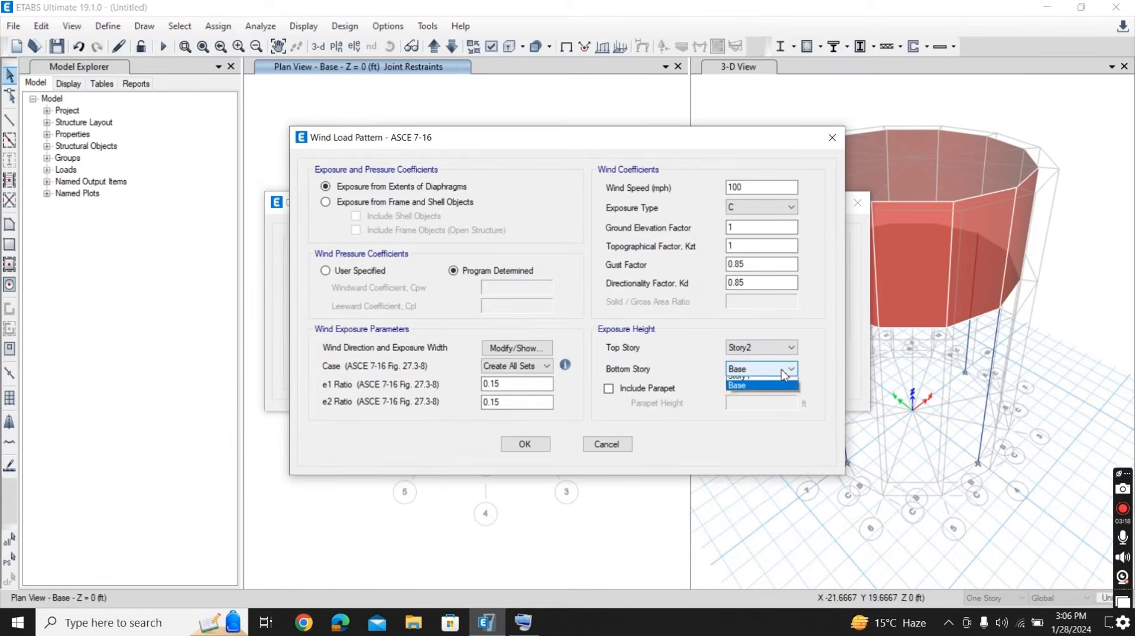
{"action": "left_click", "coordinate": [775, 392]}
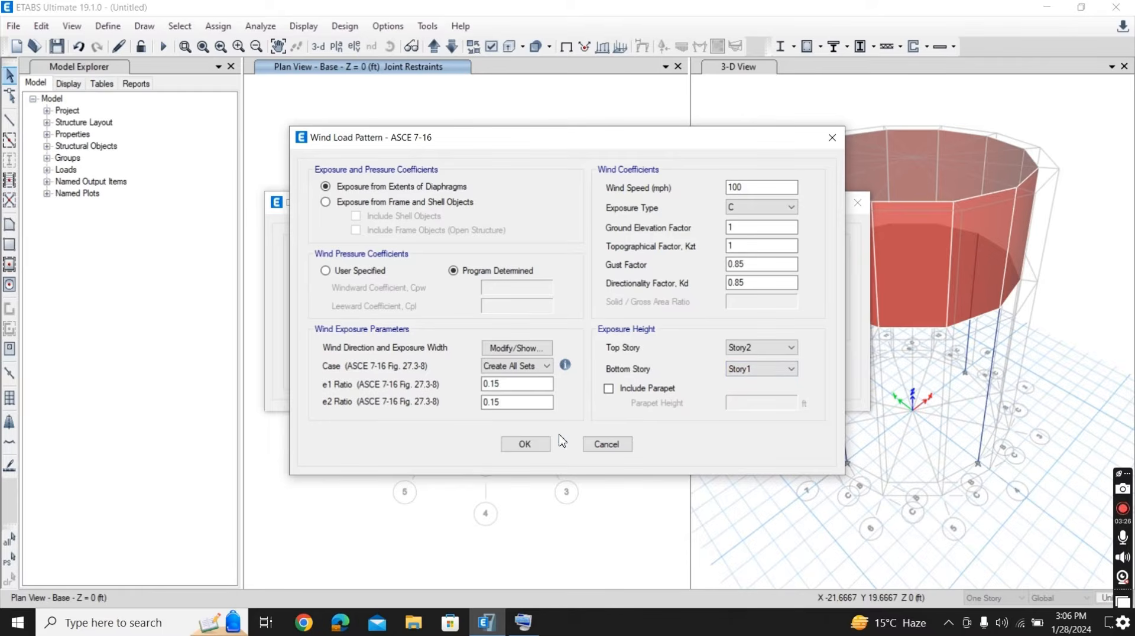
{"action": "left_click", "coordinate": [525, 445]}
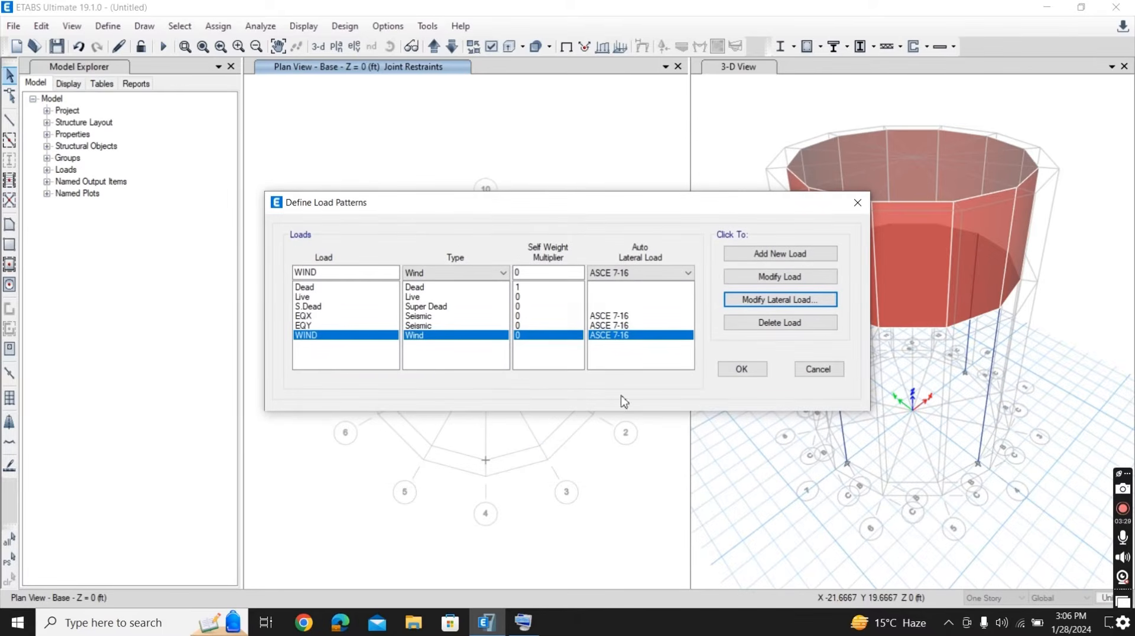
{"action": "left_click", "coordinate": [740, 370]}
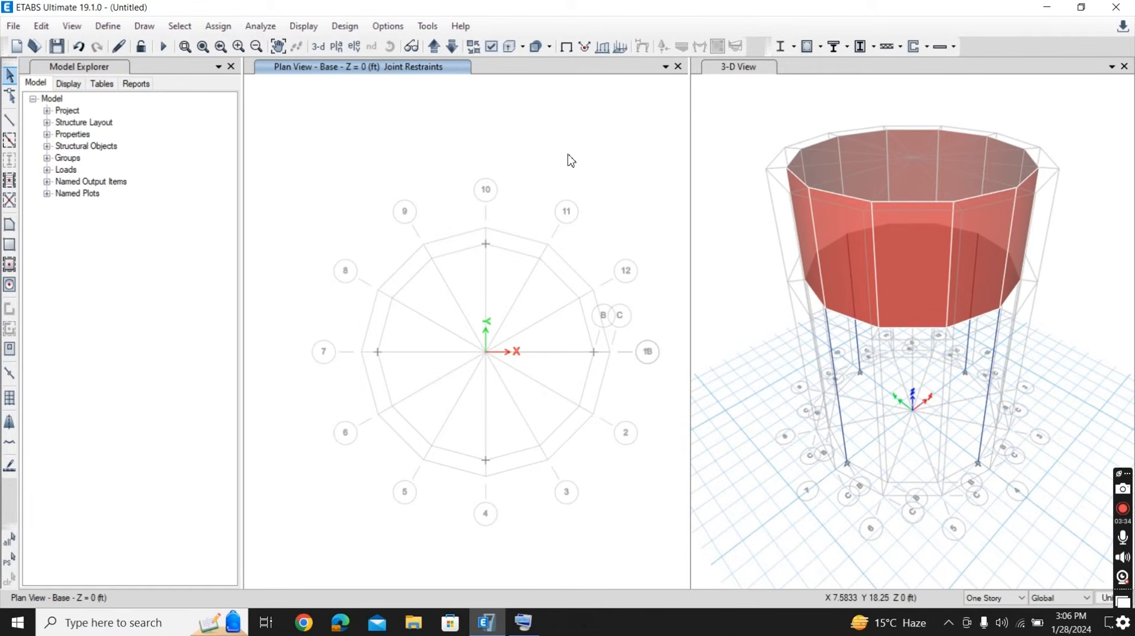
- Add the default design load combinations for concrete frame design, converted to editable user combinations
{"action": "left_click", "coordinate": [109, 27]}
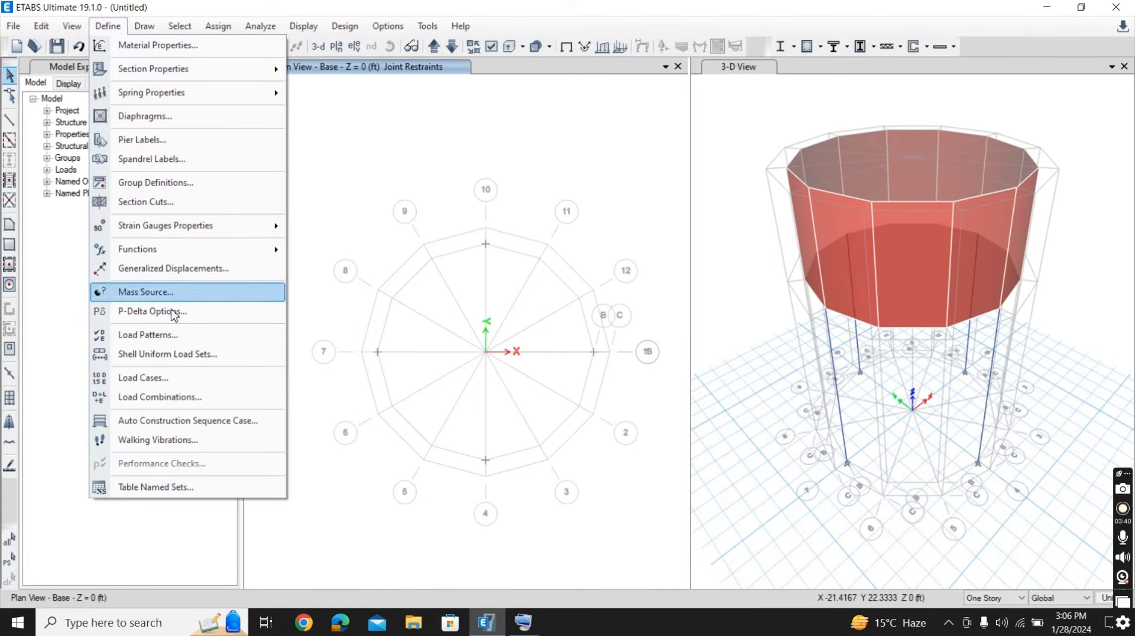
{"action": "left_click", "coordinate": [160, 397]}
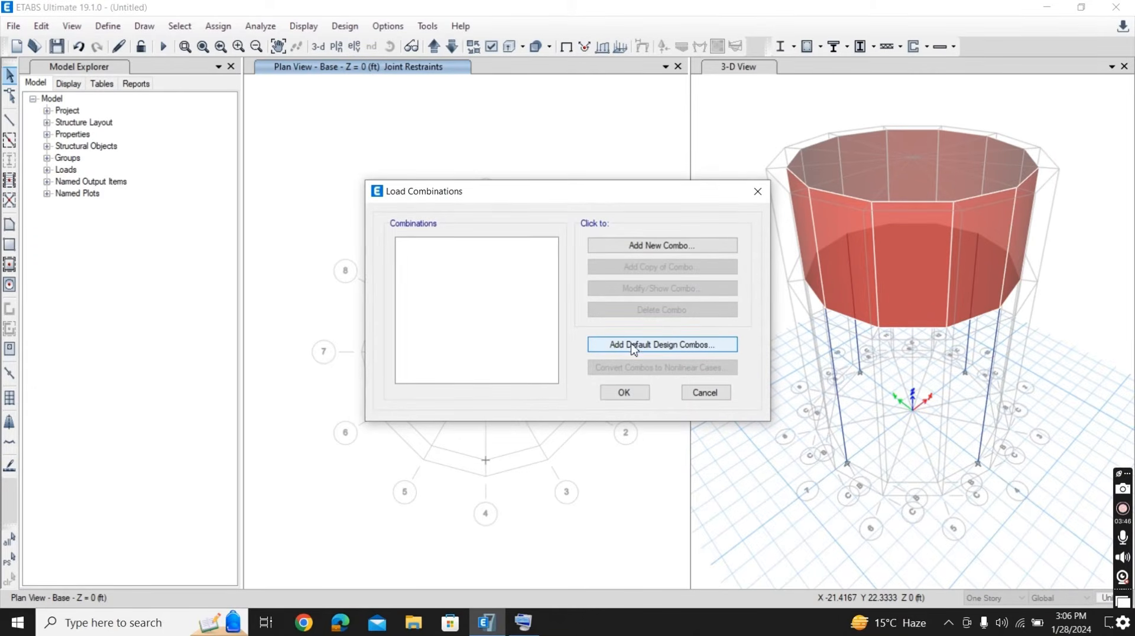
{"action": "left_click", "coordinate": [654, 346]}
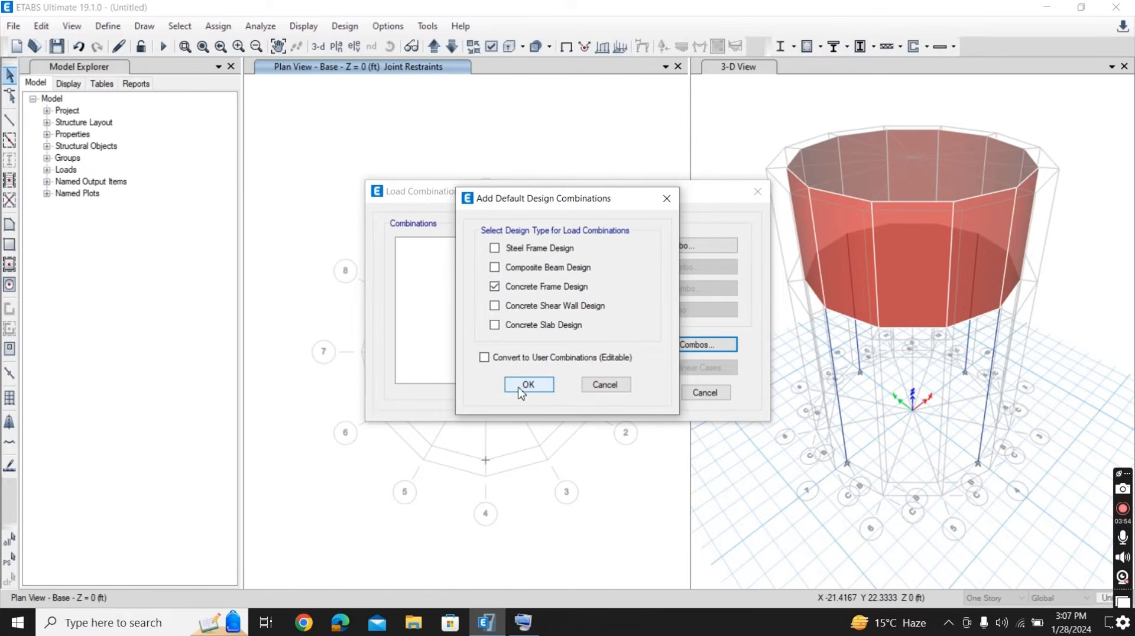
{"action": "left_click", "coordinate": [484, 357]}
{"action": "left_click", "coordinate": [521, 387]}
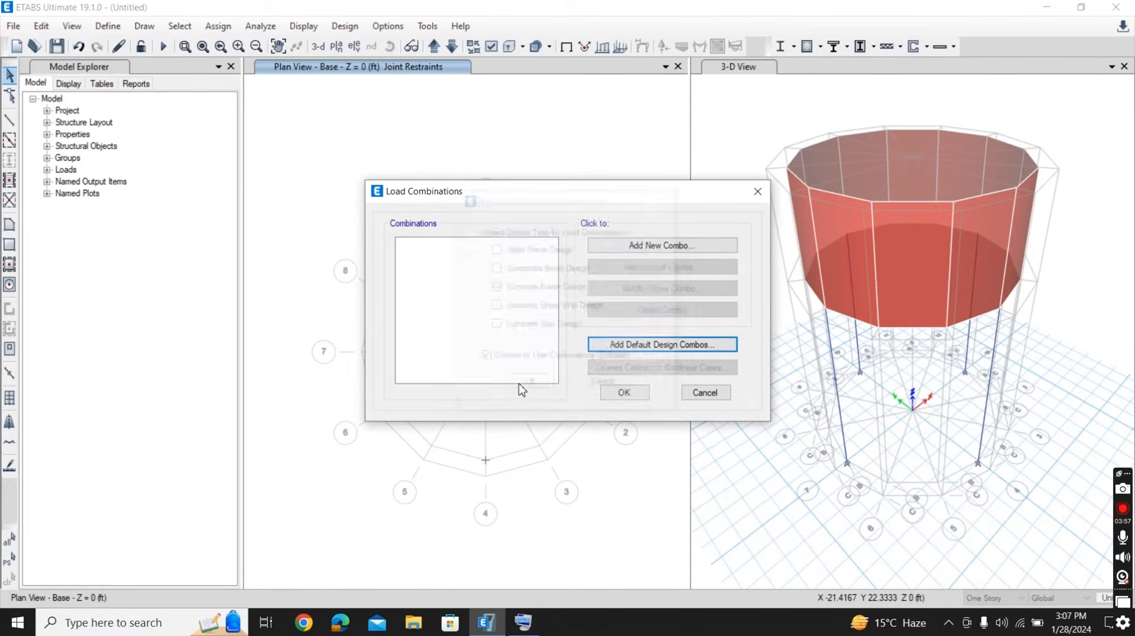
- Start a new load combination and name it Combination
{"action": "left_click", "coordinate": [662, 245]}
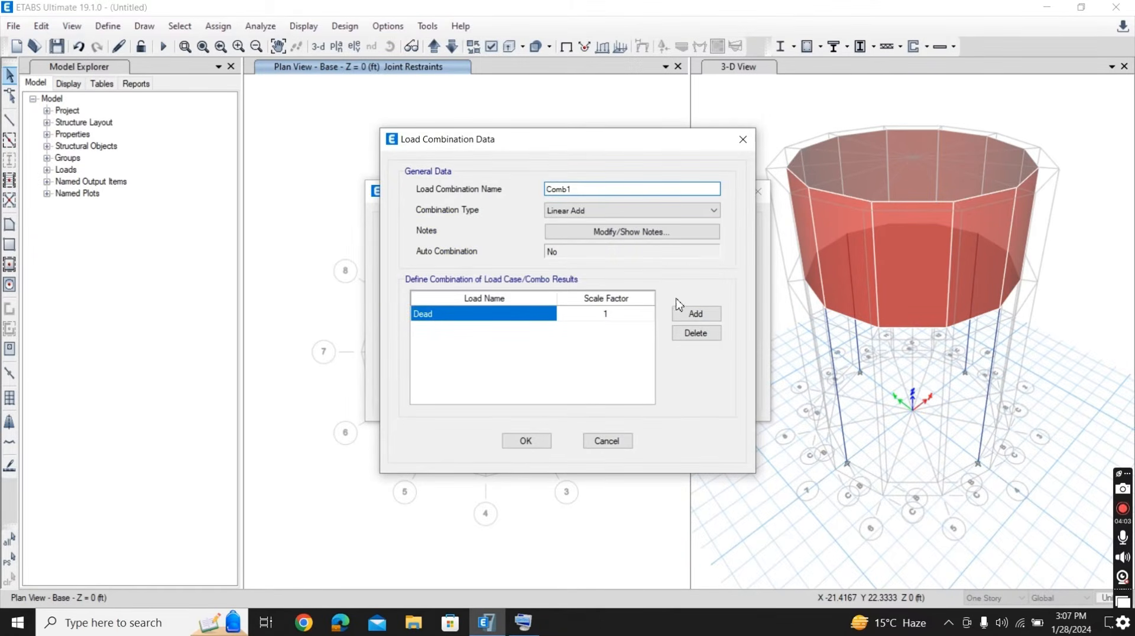
{"action": "left_click", "coordinate": [587, 189]}
{"action": "left_click_drag", "start_coordinate": [586, 190], "coordinate": [537, 198]}
{"action": "type", "text": "C"}
- Add five more load rows to the new load combination
{"action": "left_click", "coordinate": [682, 317]}
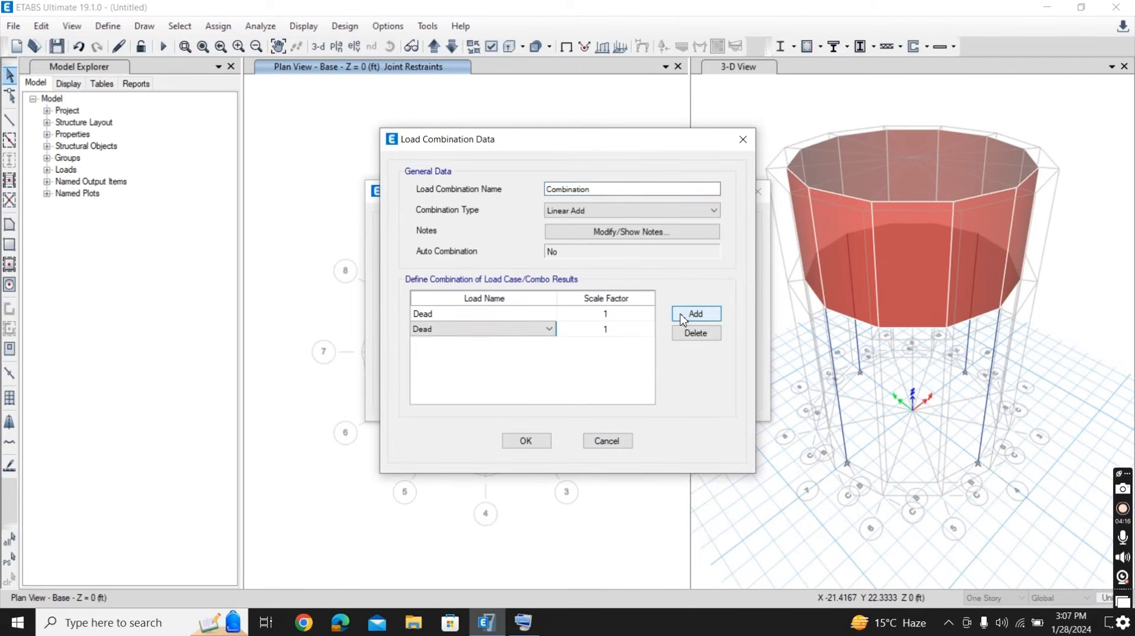
{"action": "left_click", "coordinate": [682, 318]}
{"action": "left_click", "coordinate": [682, 318]}
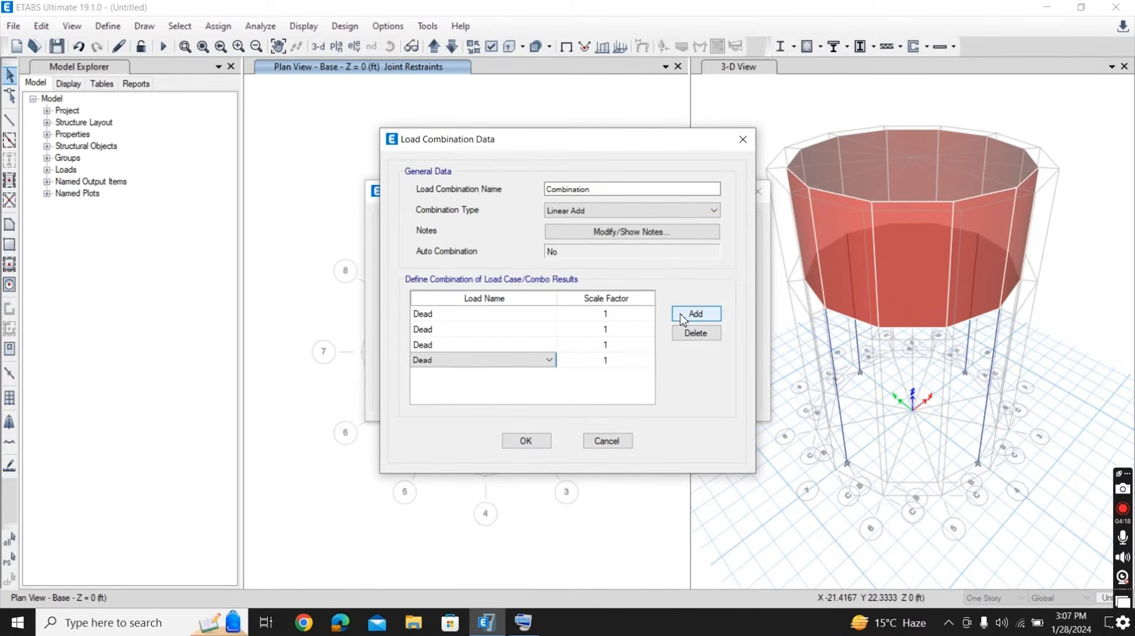
{"action": "left_click", "coordinate": [682, 317]}
{"action": "left_click", "coordinate": [683, 317]}
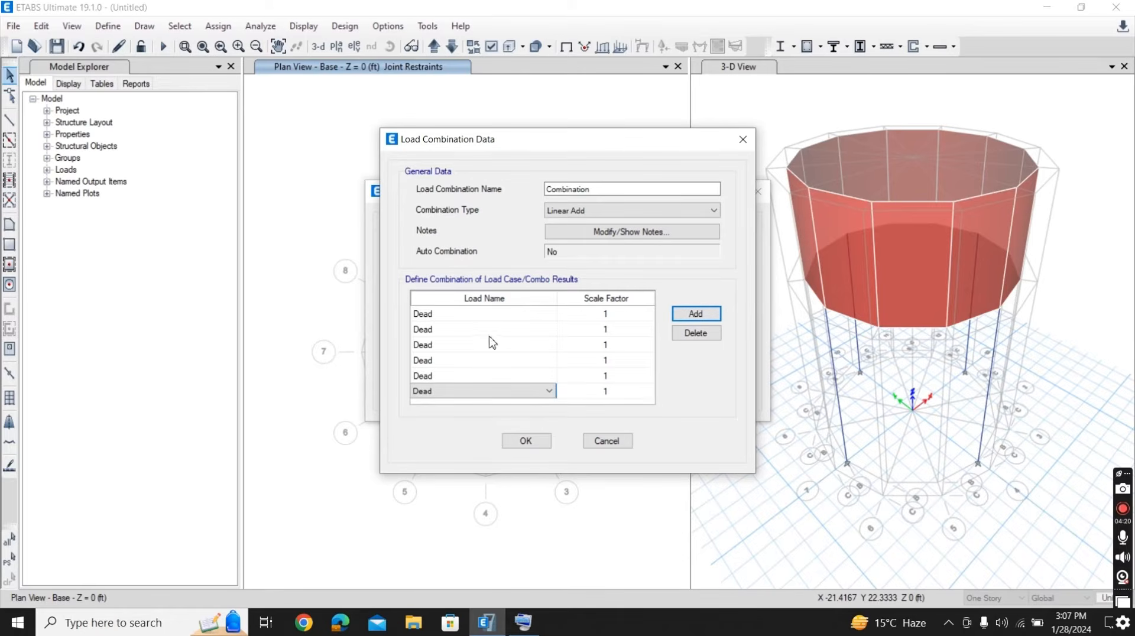
- Set the first Dead row's scale factor to 1.2 and make the second row Live with scale factor 1.6
{"action": "left_click", "coordinate": [605, 318]}
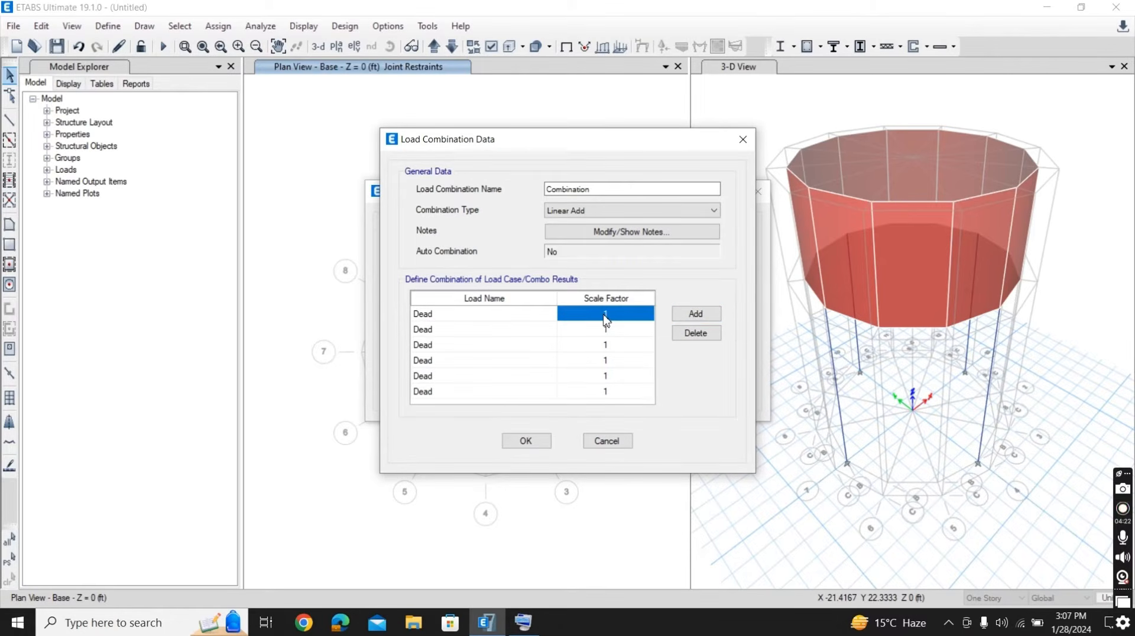
{"action": "left_click", "coordinate": [605, 316]}
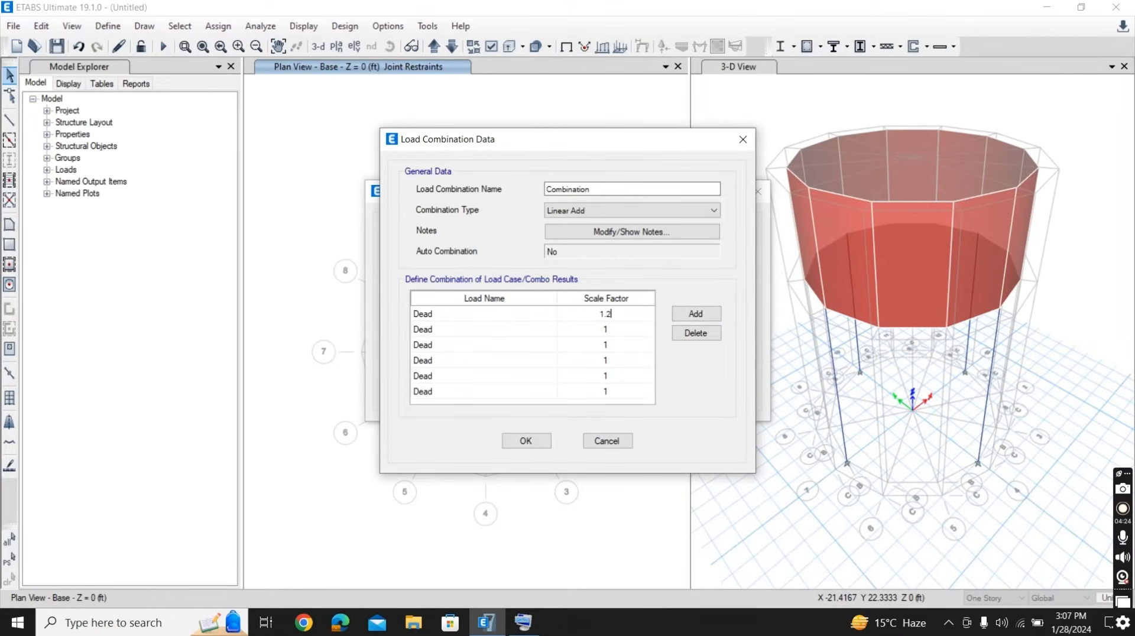
{"action": "left_click", "coordinate": [540, 329]}
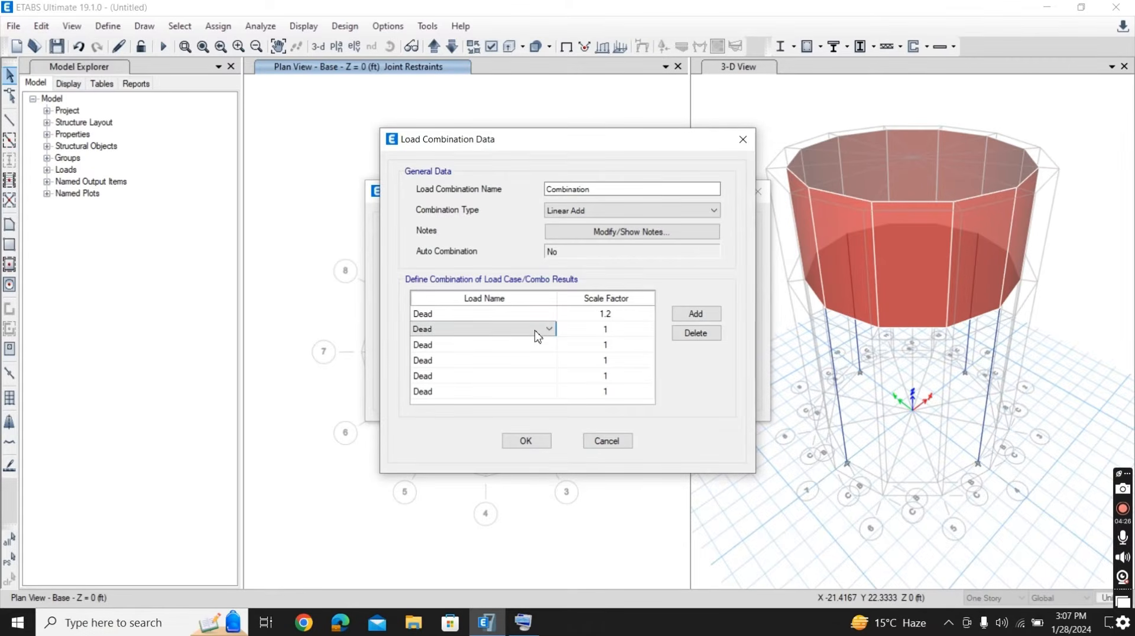
{"action": "left_click", "coordinate": [542, 329]}
{"action": "left_click", "coordinate": [549, 329]}
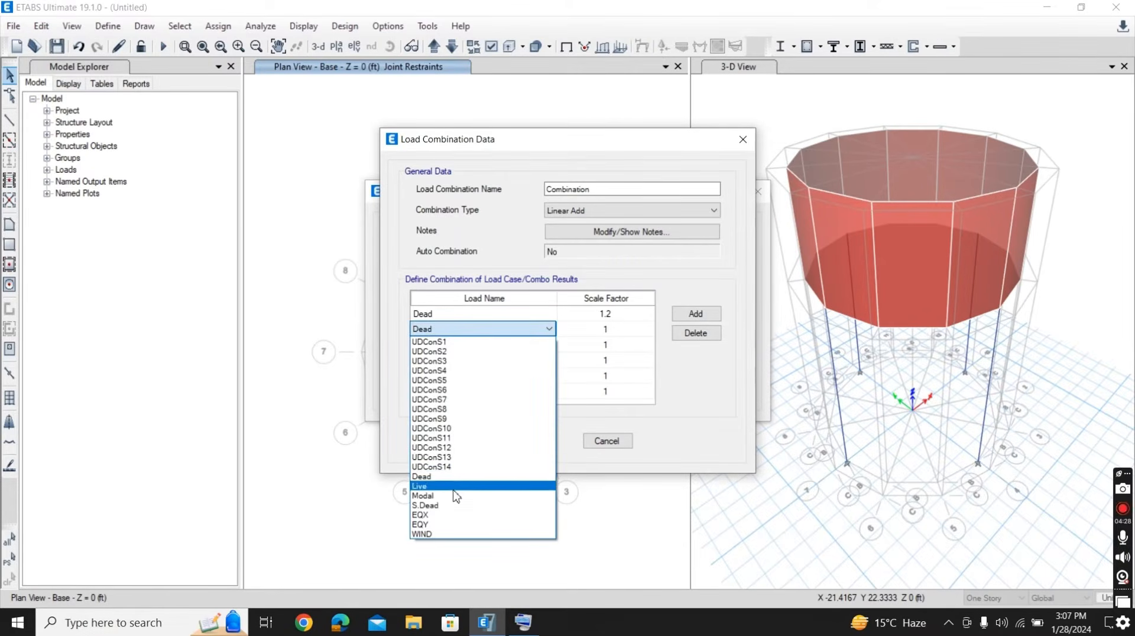
{"action": "left_click", "coordinate": [453, 487]}
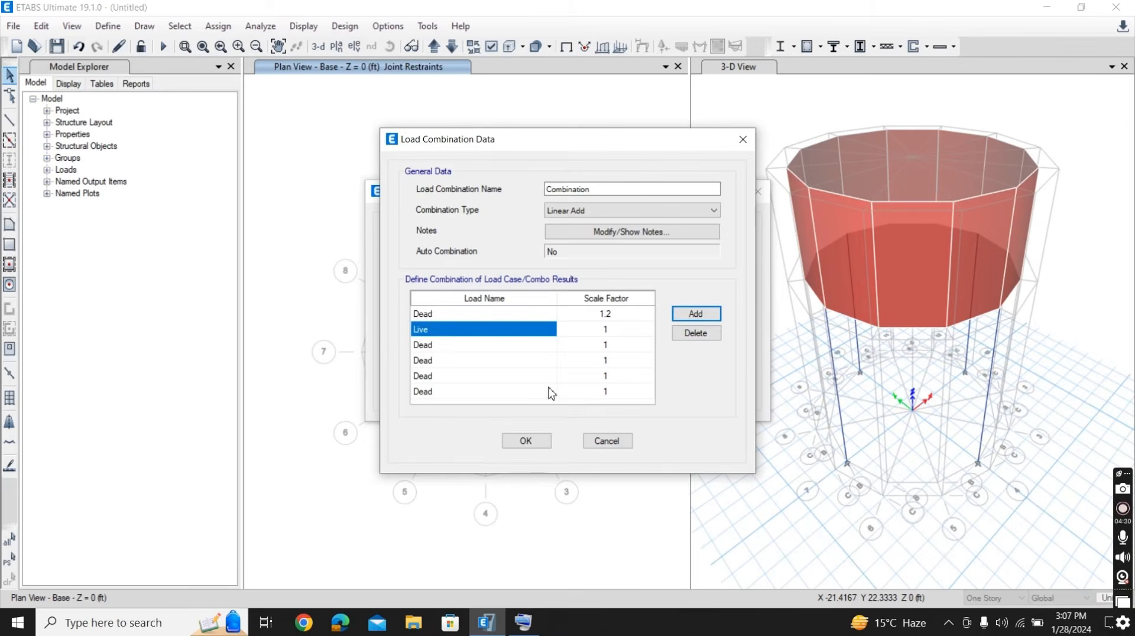
{"action": "left_click", "coordinate": [621, 334]}
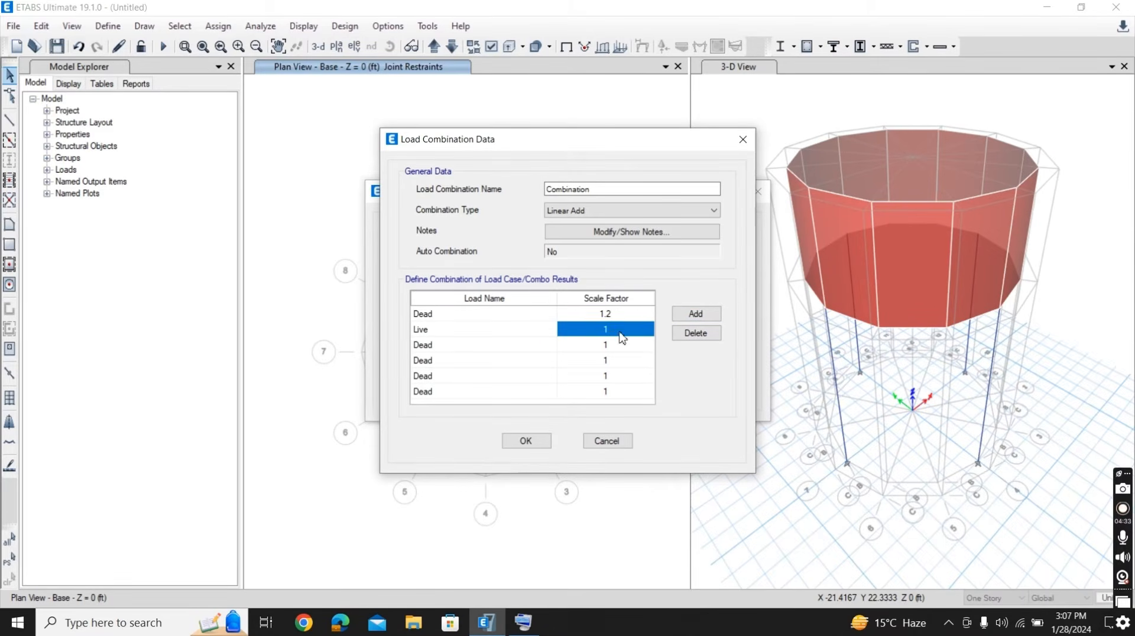
{"action": "type", "text": "1.6"}
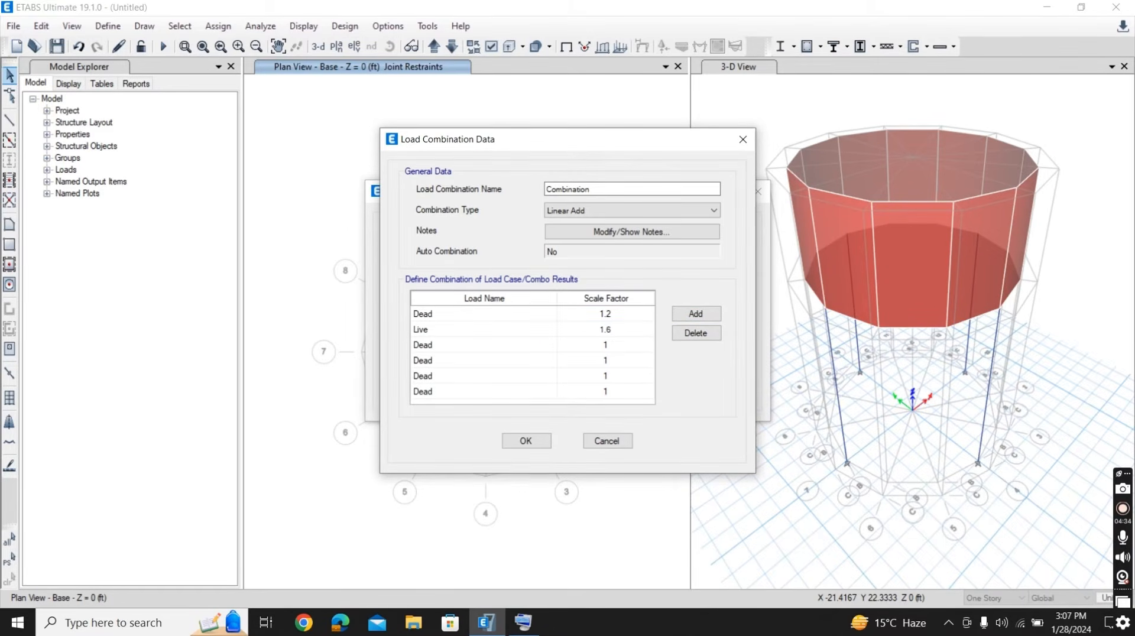
- Change the combination's third load row to S.Dead with a scale factor of 1.2
{"action": "left_click", "coordinate": [525, 345]}
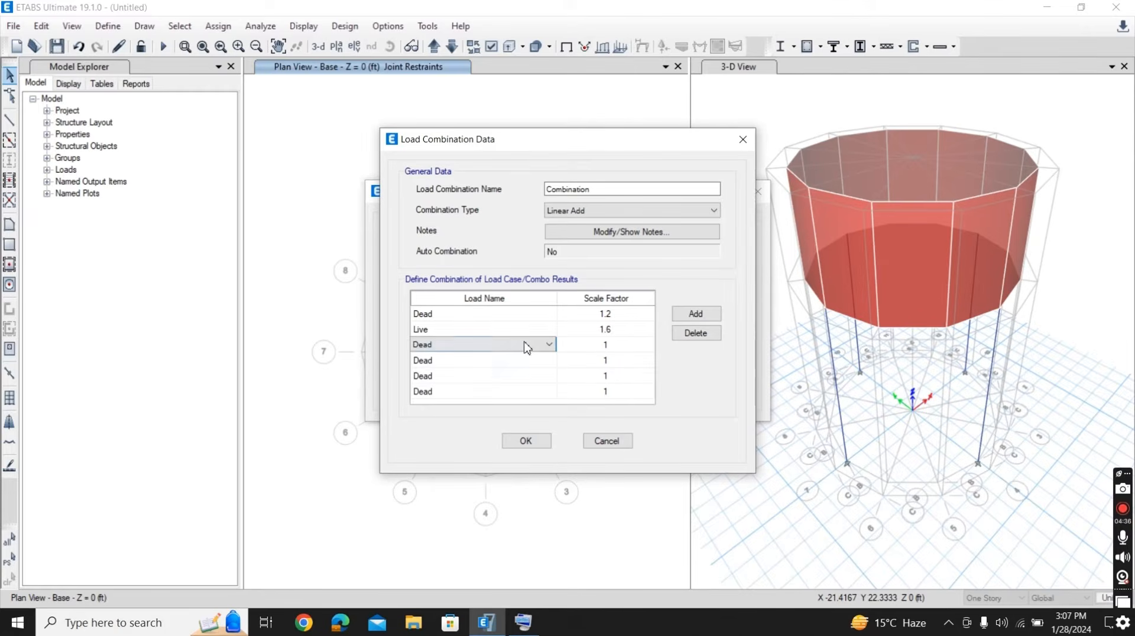
{"action": "left_click", "coordinate": [549, 345]}
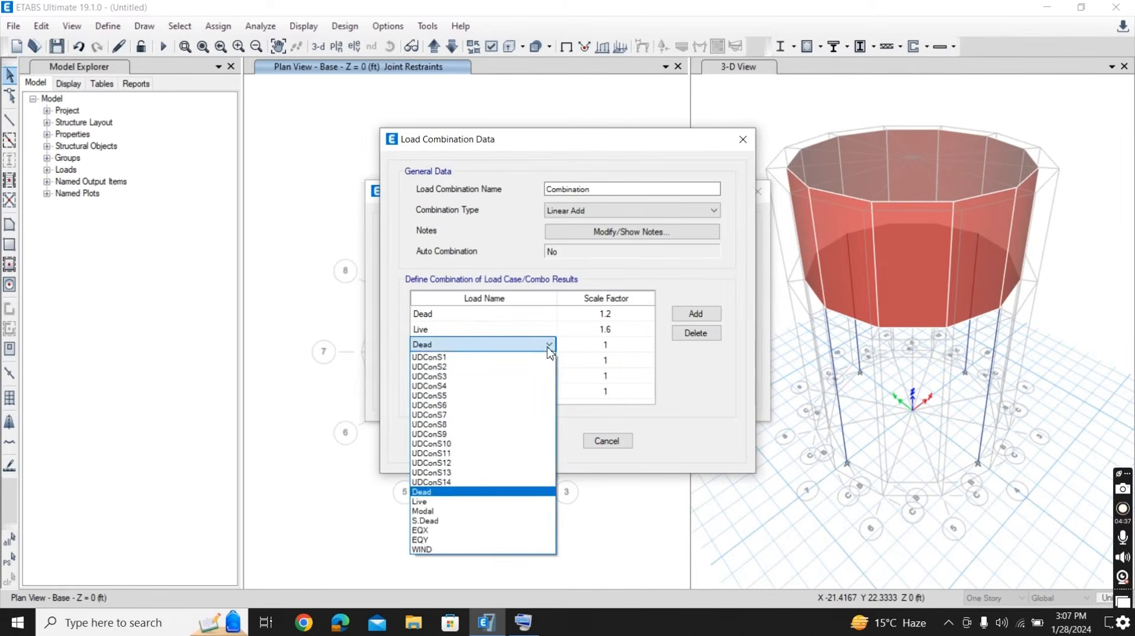
{"action": "left_click", "coordinate": [457, 521]}
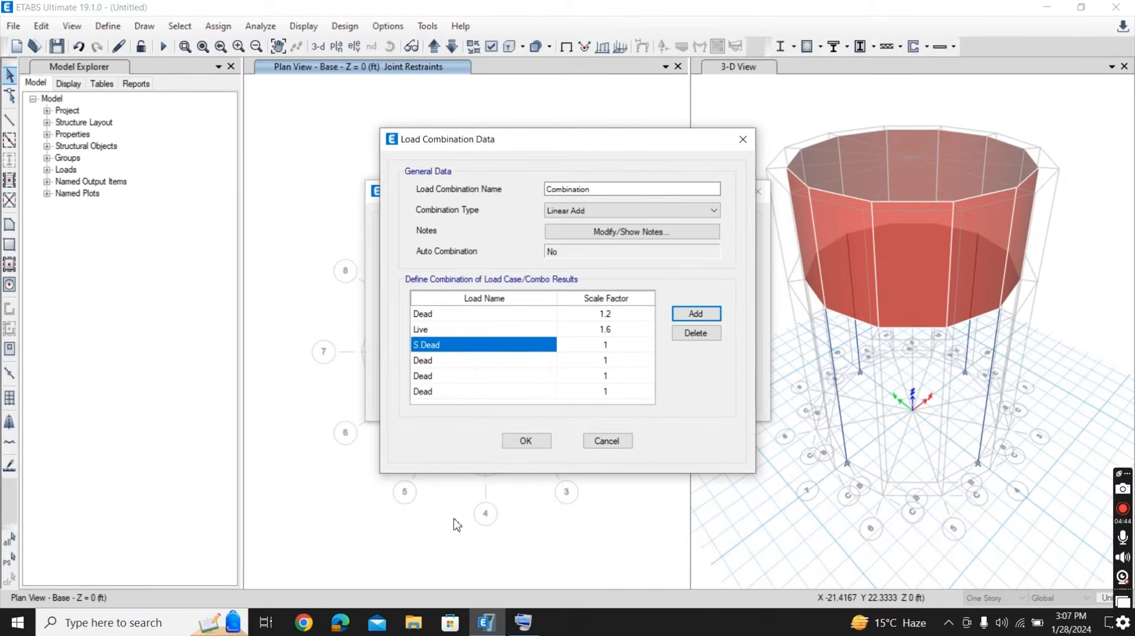
{"action": "left_click", "coordinate": [611, 349]}
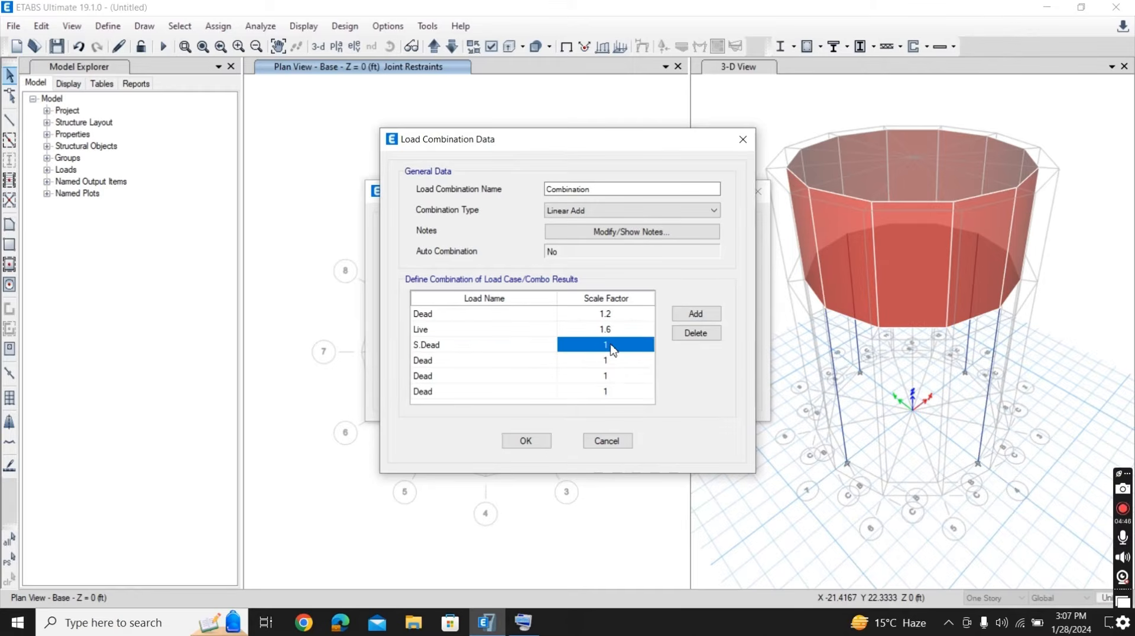
{"action": "type", "text": "1.2"}
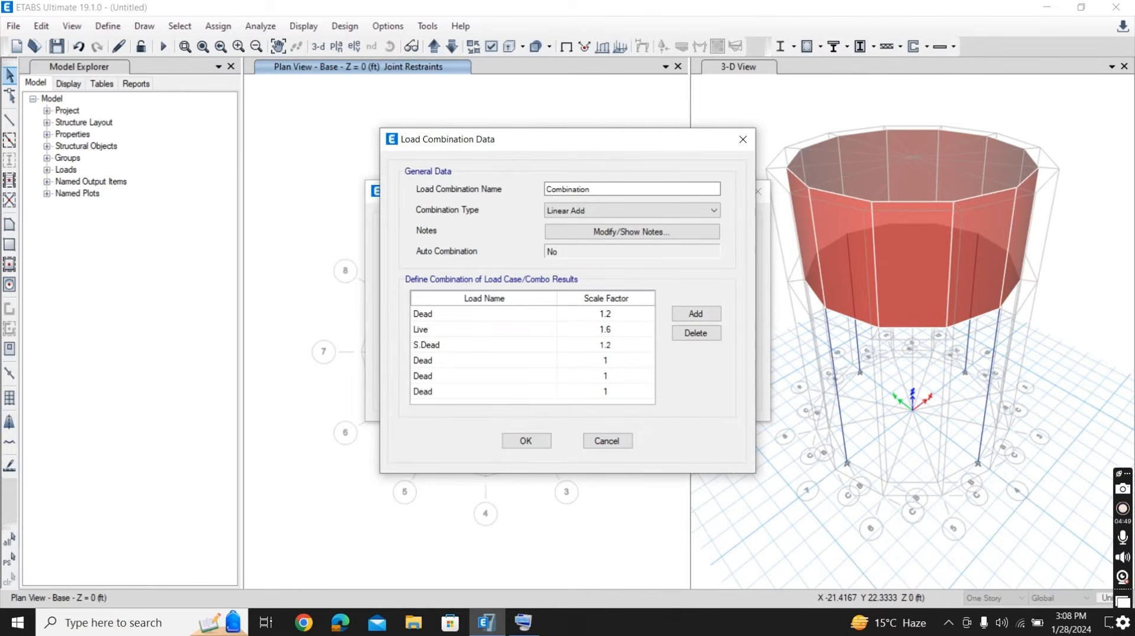
- Change the combination's fourth load row to EQX and the fifth row to EQY
{"action": "left_click", "coordinate": [547, 360]}
{"action": "left_click", "coordinate": [549, 359]}
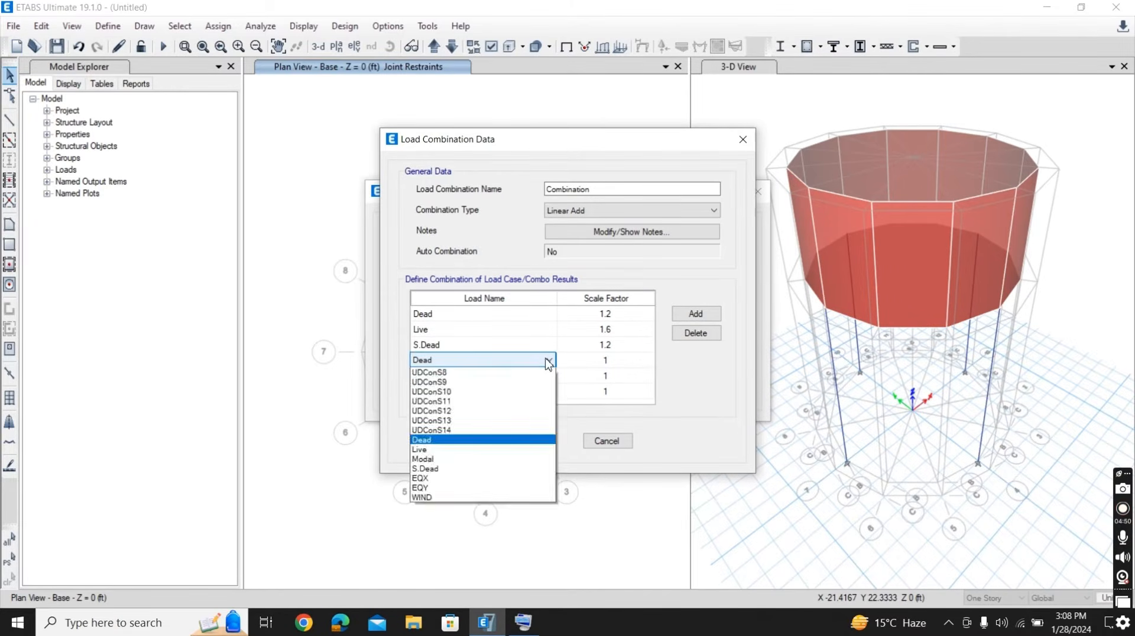
{"action": "left_click", "coordinate": [549, 361]}
{"action": "left_click", "coordinate": [548, 361]}
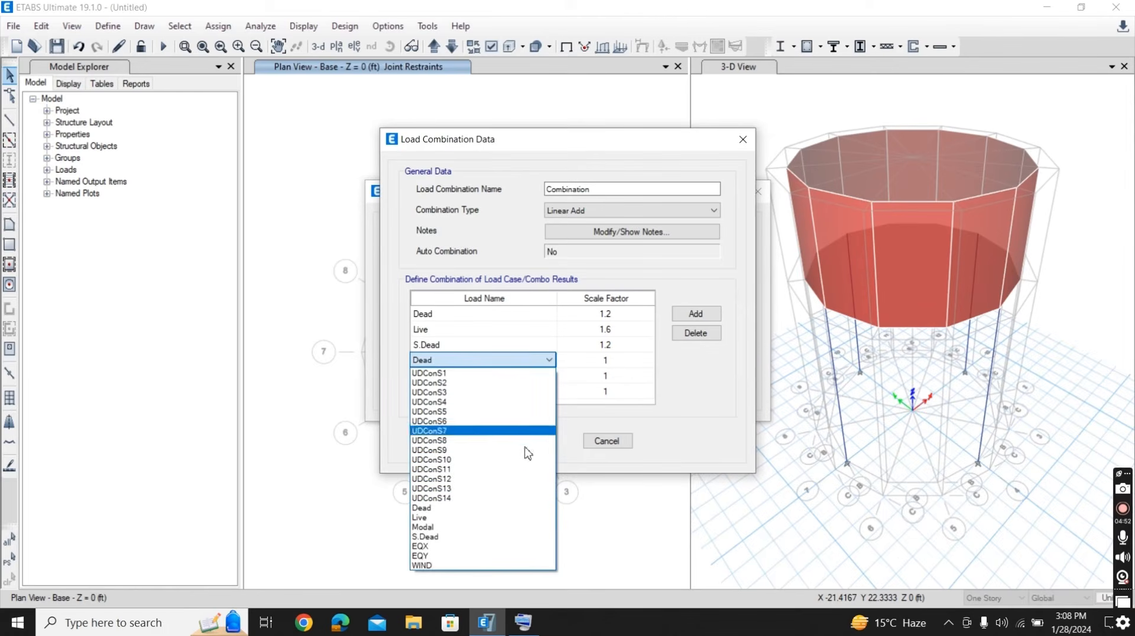
{"action": "left_click", "coordinate": [479, 547]}
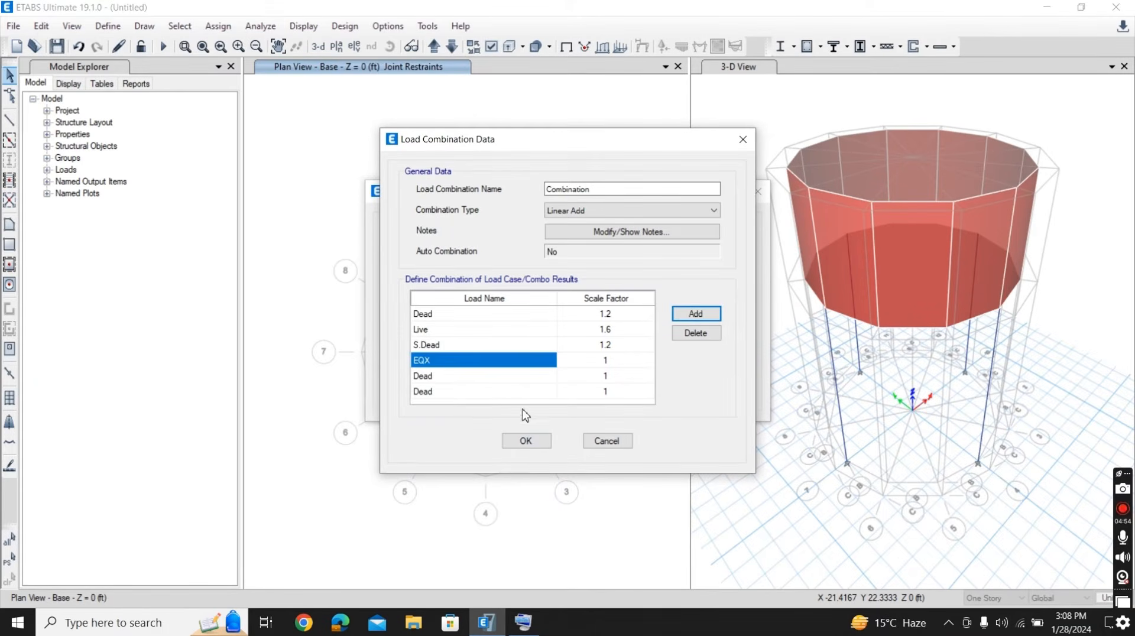
{"action": "left_click", "coordinate": [539, 377]}
{"action": "left_click", "coordinate": [549, 376]}
{"action": "left_click", "coordinate": [549, 377]}
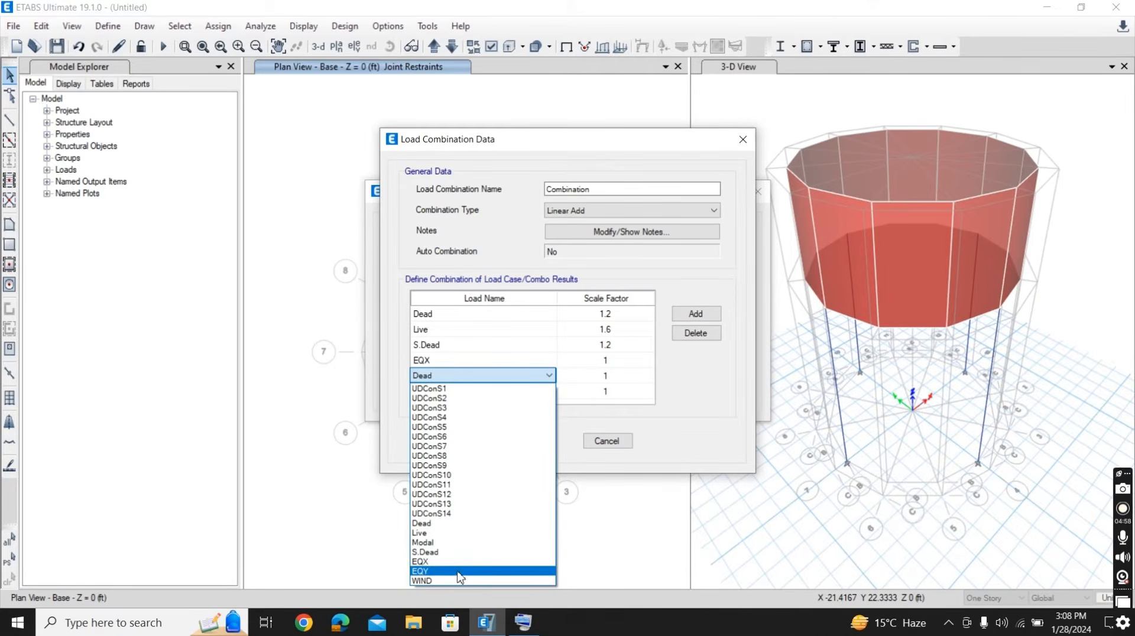
{"action": "left_click", "coordinate": [436, 572]}
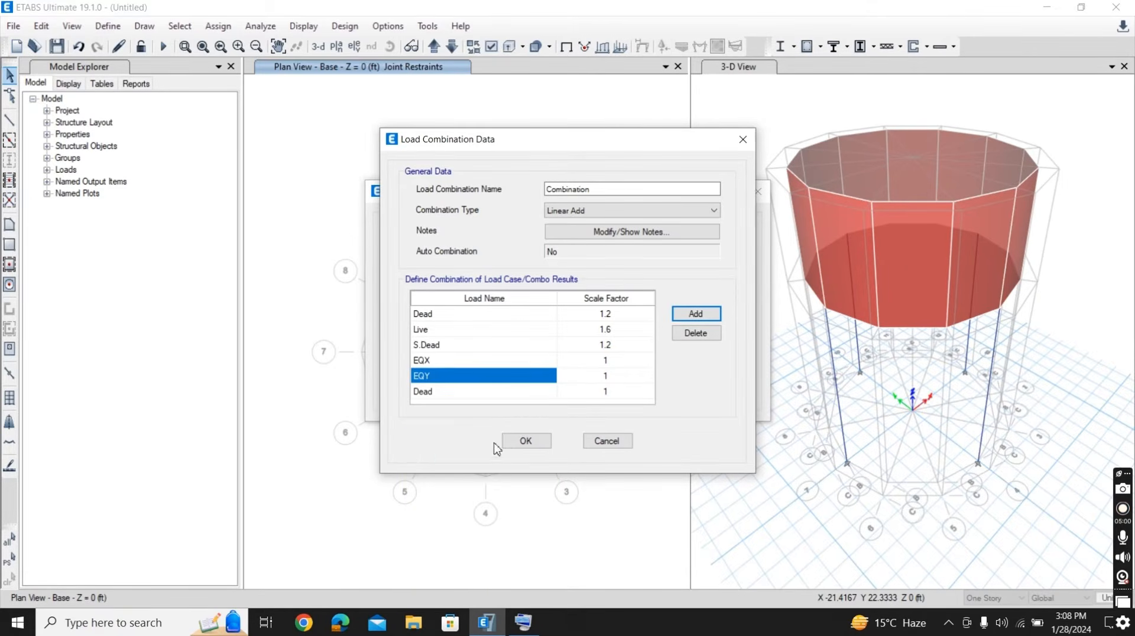
- Change the combination's sixth load row to WIND, then save the combination and close the load combinations list
{"action": "left_click", "coordinate": [539, 390]}
{"action": "left_click", "coordinate": [544, 392]}
{"action": "left_click", "coordinate": [545, 392]}
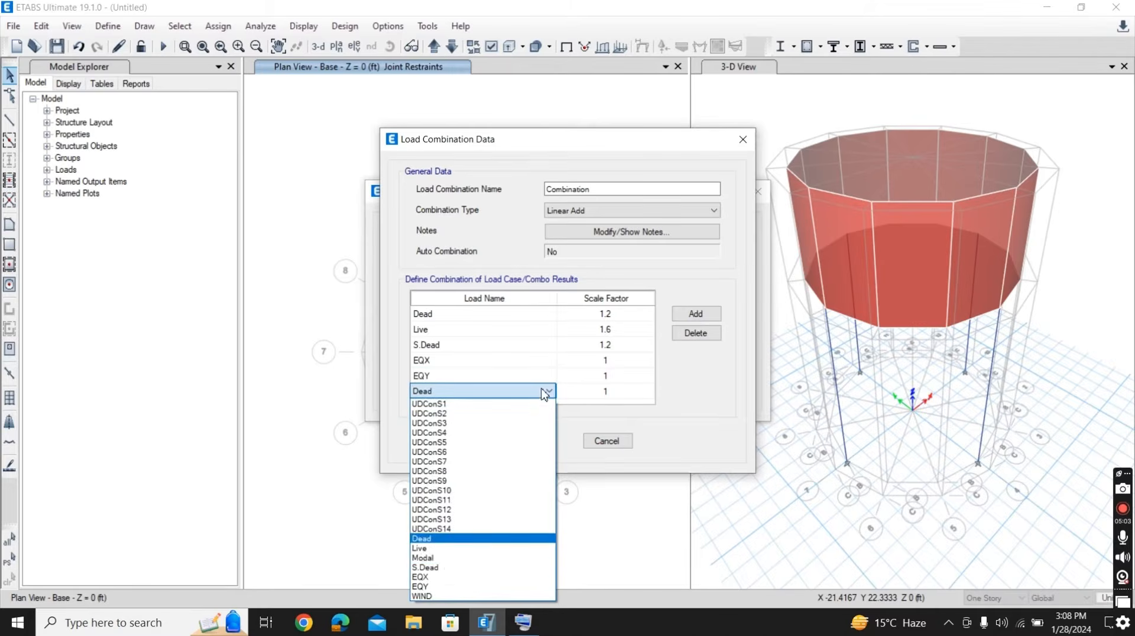
{"action": "left_click", "coordinate": [440, 596]}
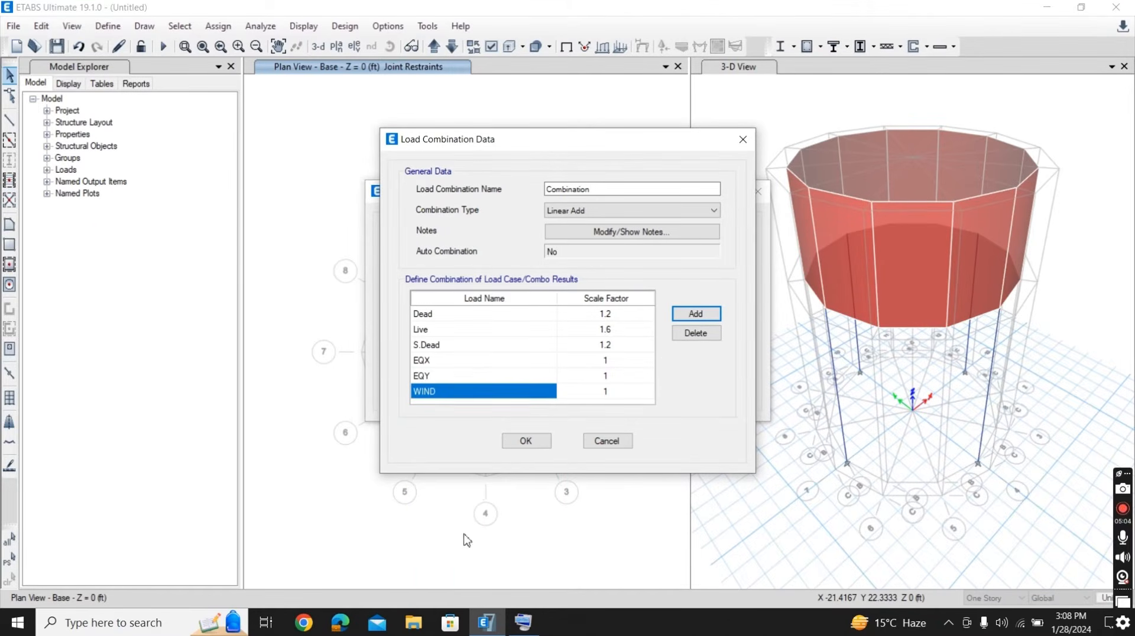
{"action": "left_click", "coordinate": [520, 444]}
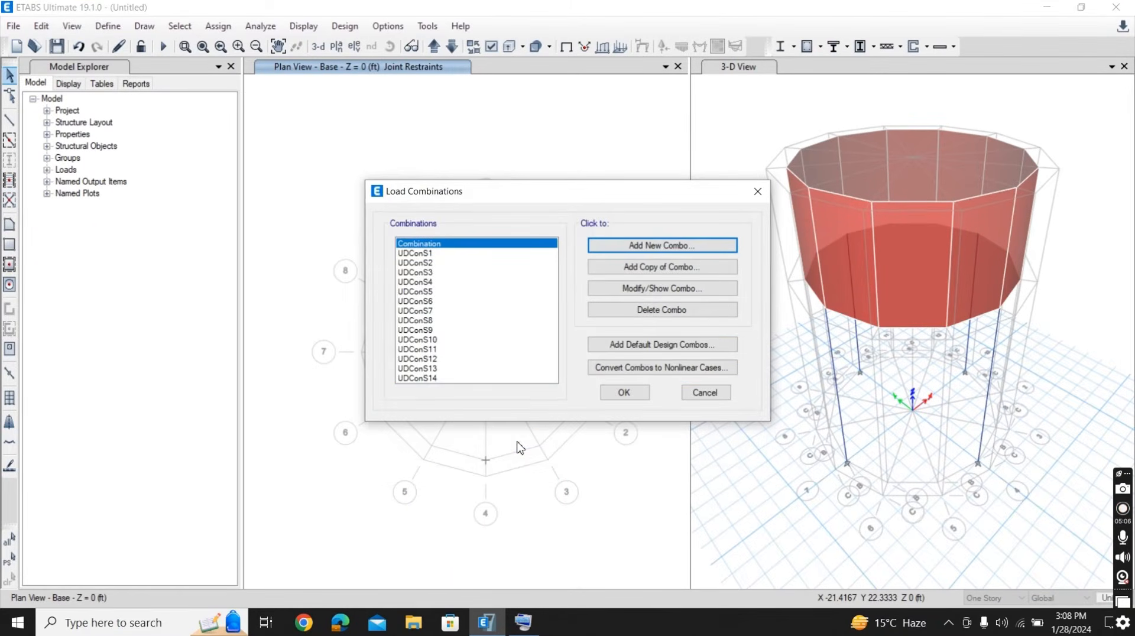
{"action": "left_click", "coordinate": [614, 396]}
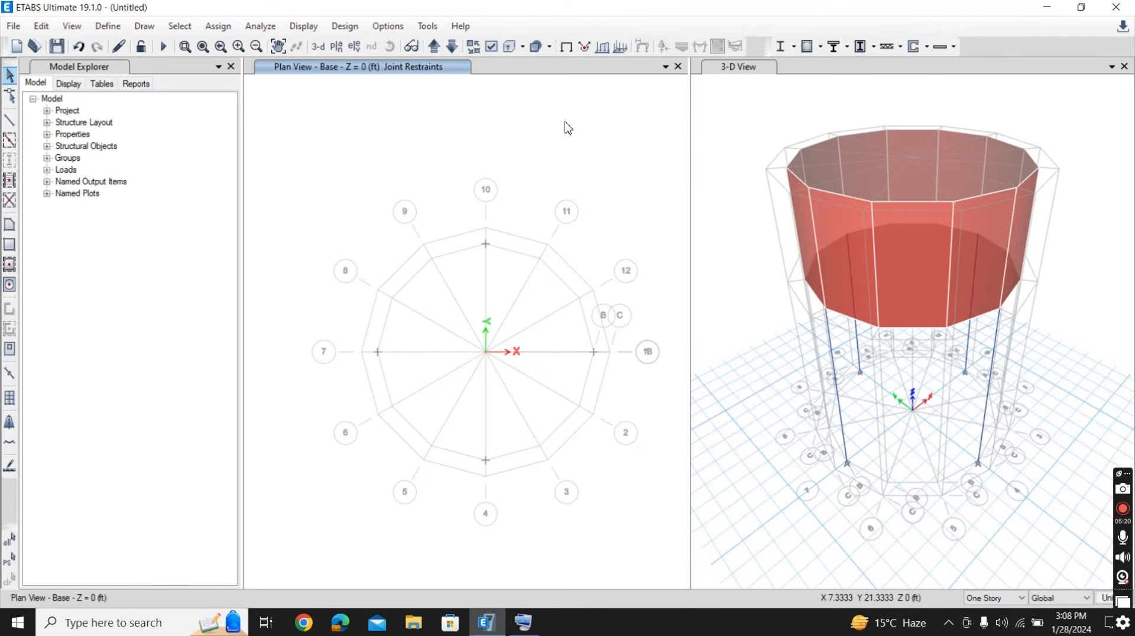
- Set up a distributed frame load for the WIND pattern with a uniform load of 1.125 kip/ft
{"action": "left_click", "coordinate": [219, 27]}
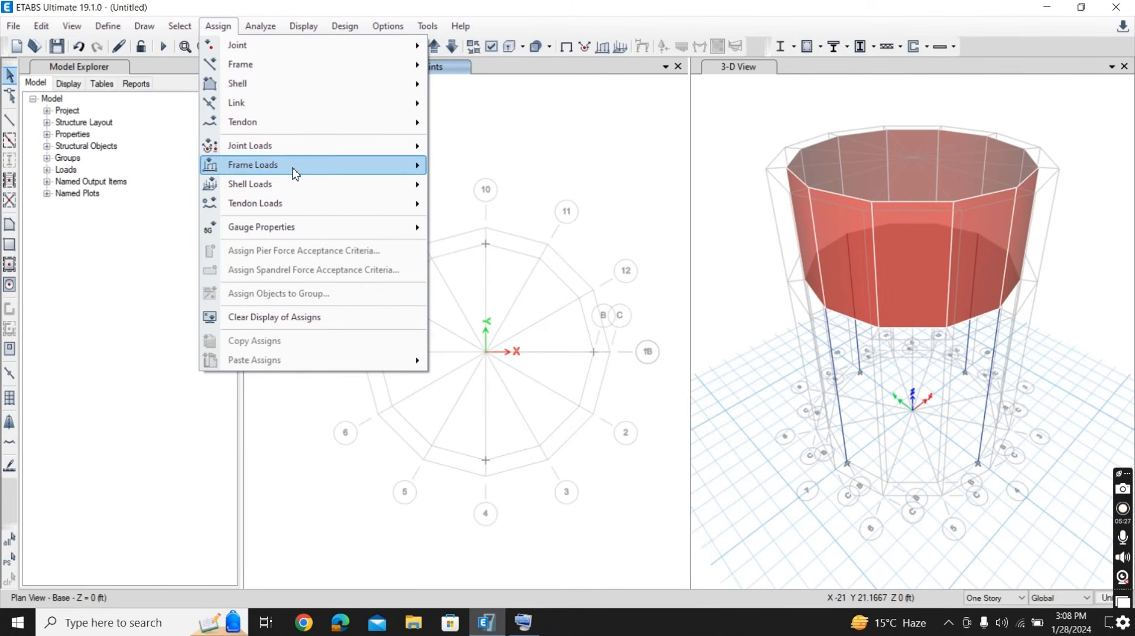
{"action": "mouse_move", "coordinate": [313, 170]}
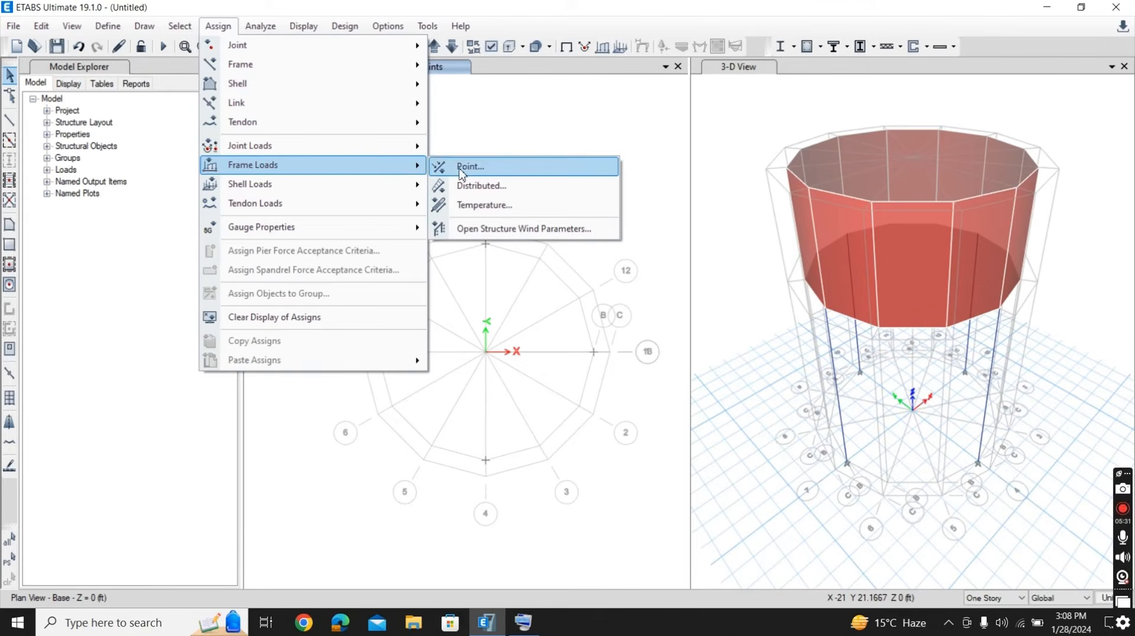
{"action": "left_click", "coordinate": [488, 187]}
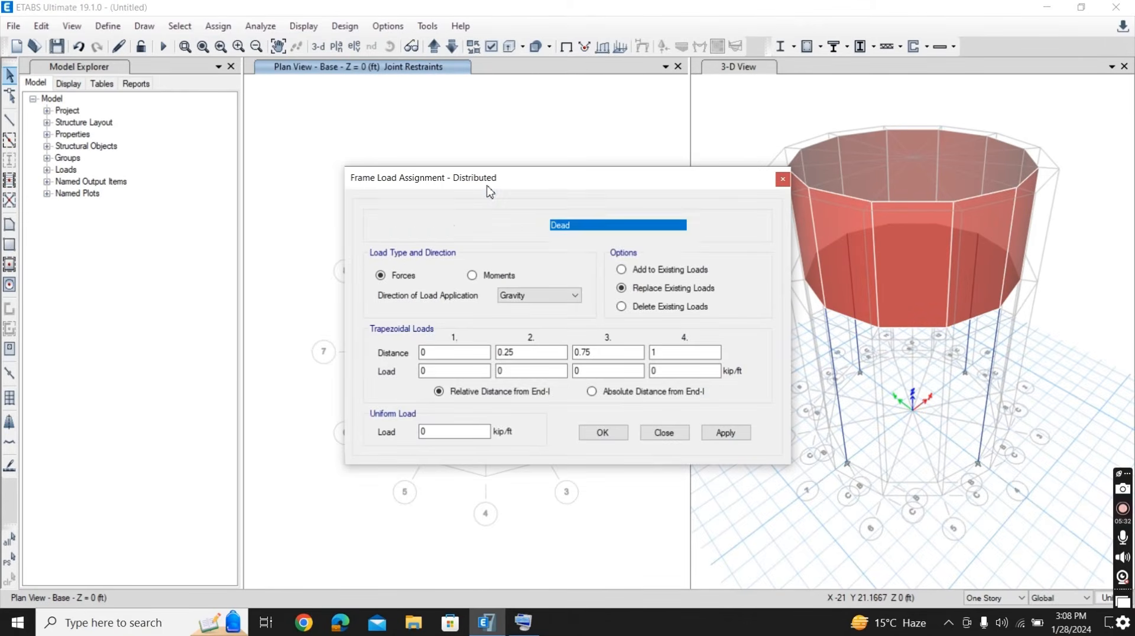
{"action": "left_click", "coordinate": [650, 228]}
{"action": "left_click", "coordinate": [634, 286]}
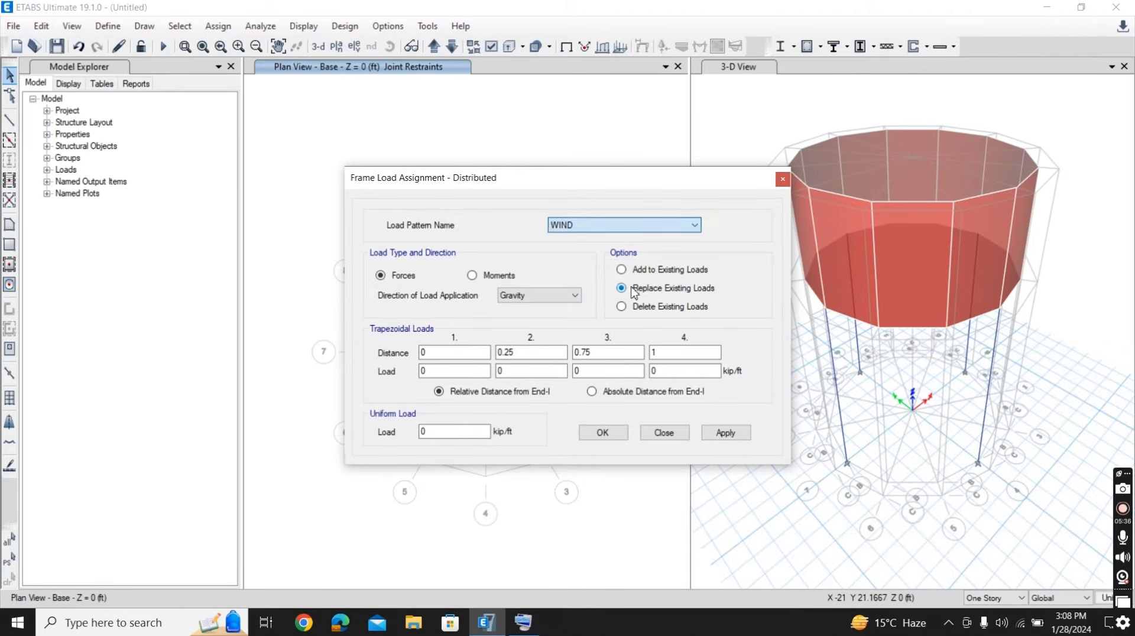
{"action": "left_click", "coordinate": [437, 431]}
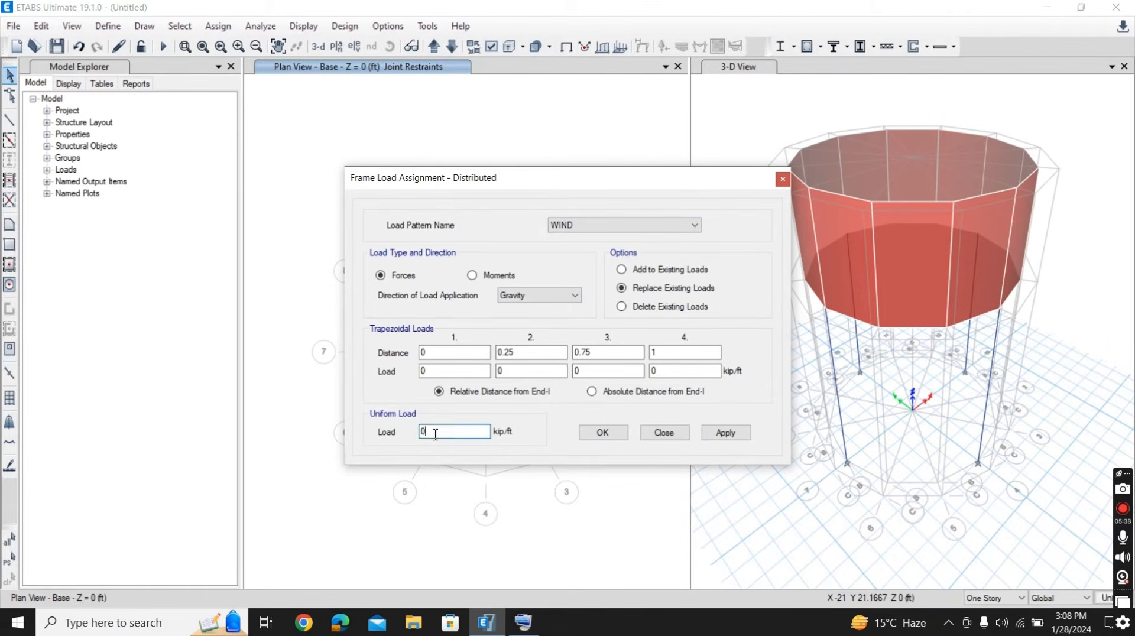
{"action": "left_click_drag", "start_coordinate": [436, 431], "coordinate": [418, 439]}
{"action": "type", "text": "1.125"}
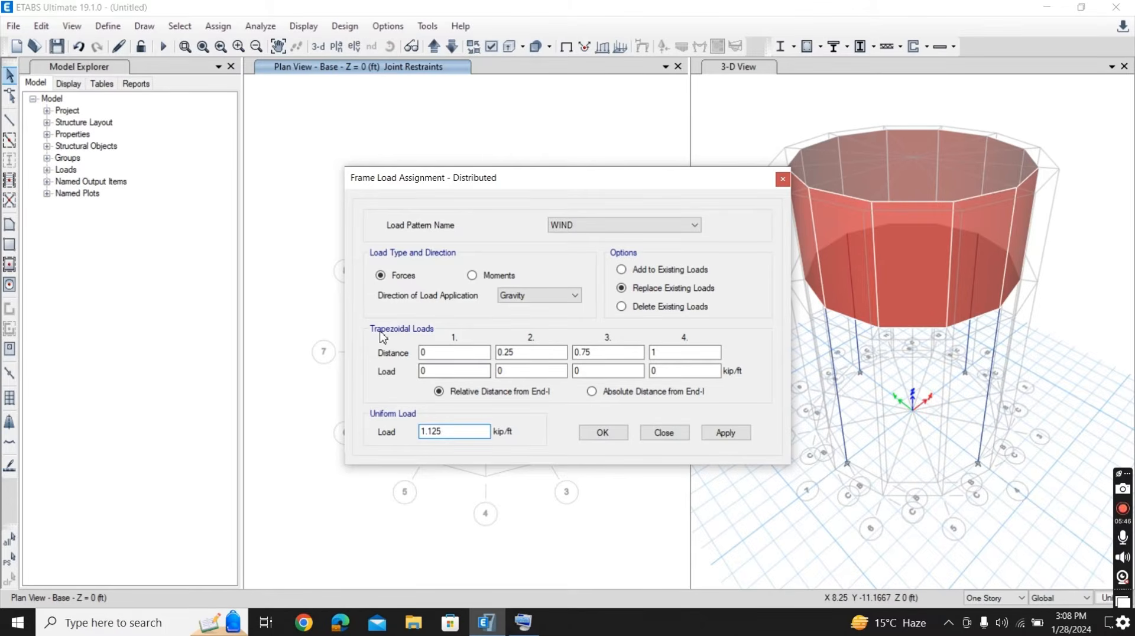
- Try to apply the uniform WIND frame load to everything selected on the Base plan
{"action": "left_click_drag", "start_coordinate": [286, 193], "coordinate": [682, 539]}
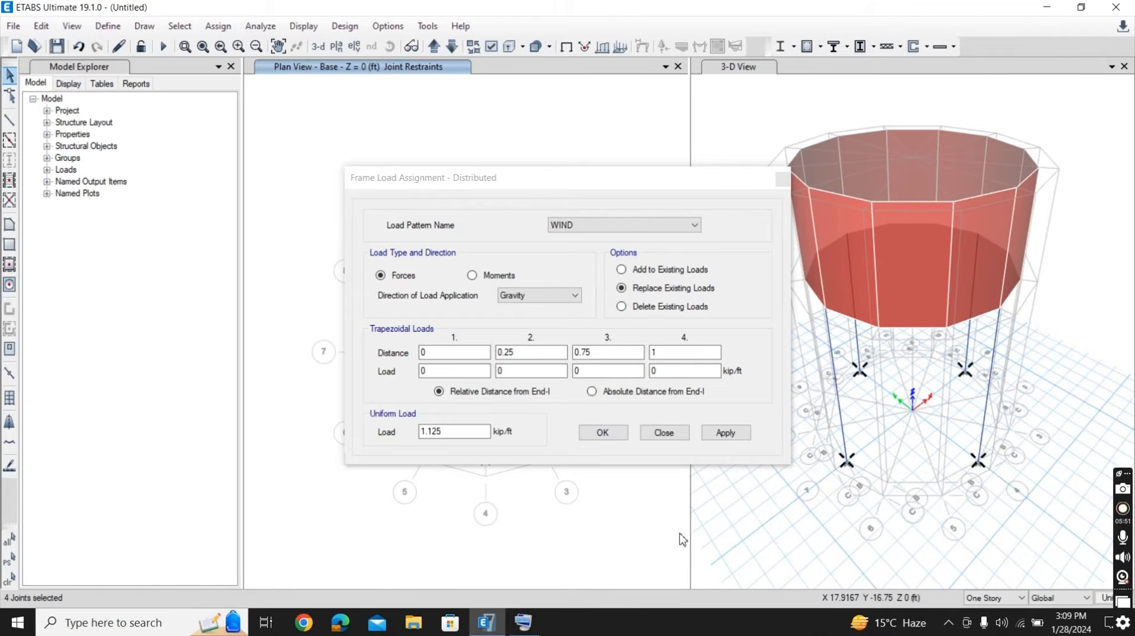
{"action": "left_click", "coordinate": [731, 438]}
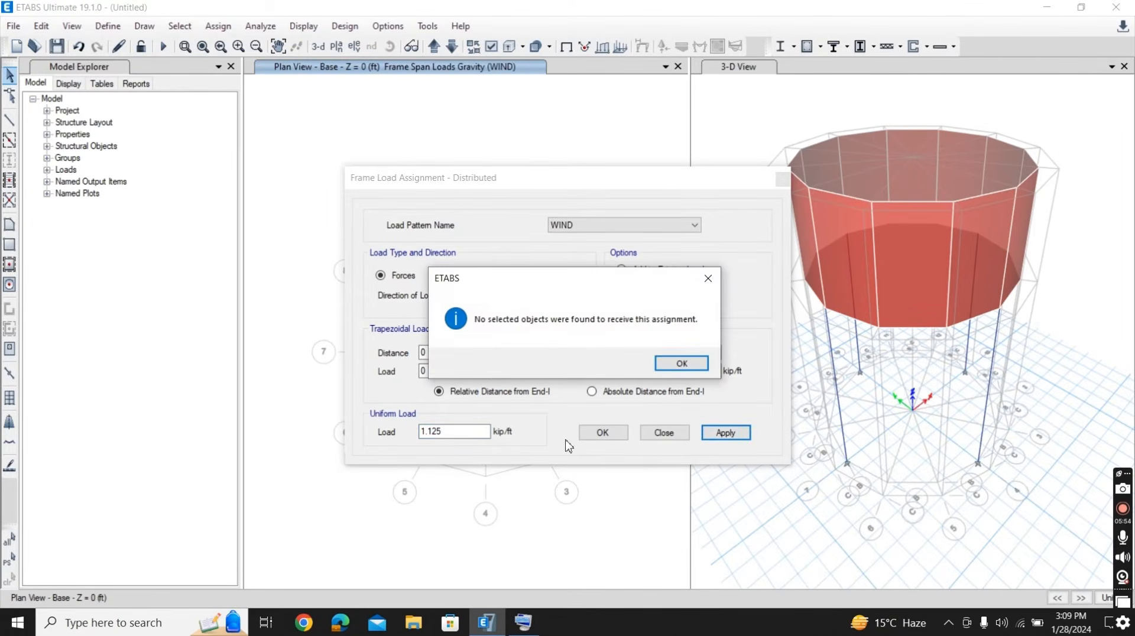
{"action": "left_click", "coordinate": [679, 363]}
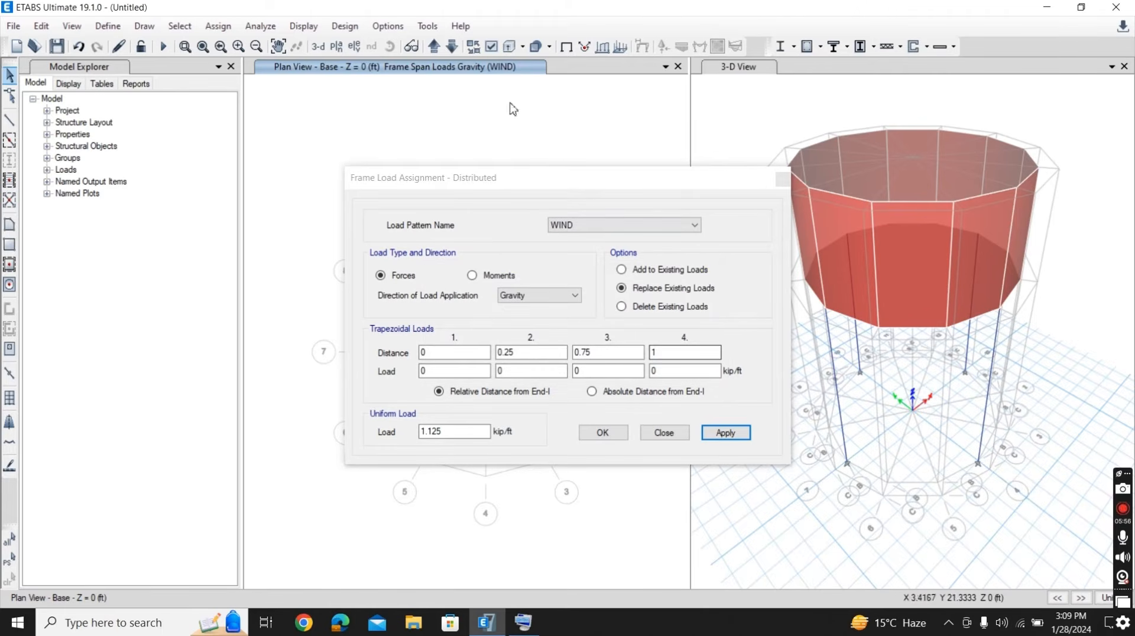
- Assign the uniform WIND frame load to the four columns by selecting everything on the Story1 plan
{"action": "left_click", "coordinate": [435, 47]}
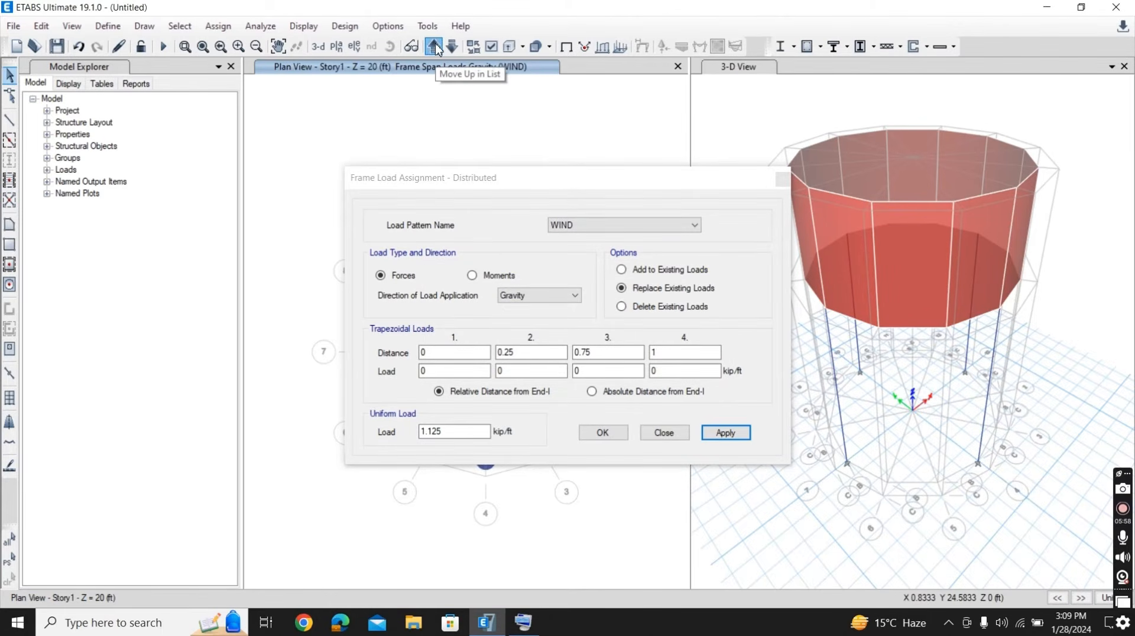
{"action": "left_click_drag", "start_coordinate": [295, 176], "coordinate": [679, 515]}
{"action": "left_click", "coordinate": [725, 433]}
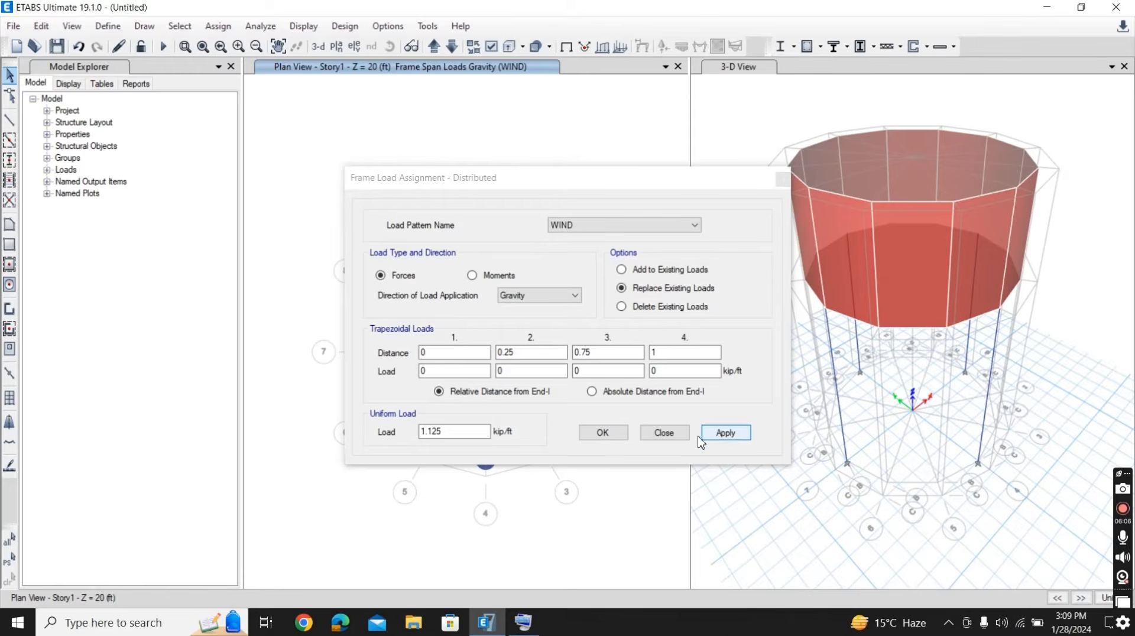
{"action": "left_click", "coordinate": [603, 433]}
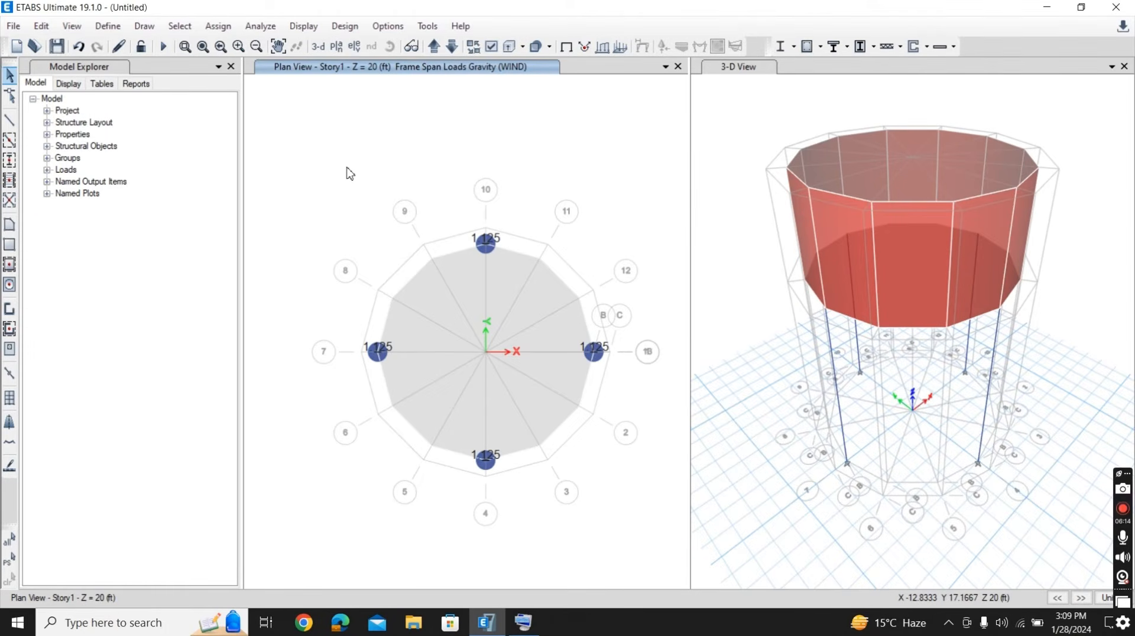
- Assign a uniform Dead shell load of 25 lb/ft² to the Story1 floor slab
{"action": "left_click", "coordinate": [218, 26]}
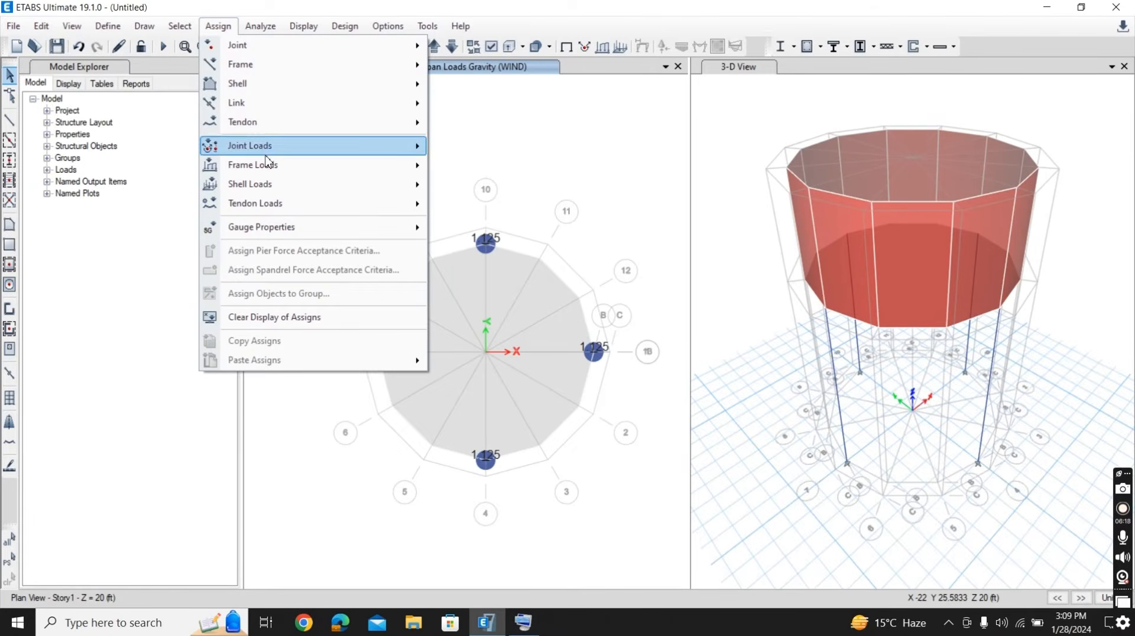
{"action": "mouse_move", "coordinate": [266, 171]}
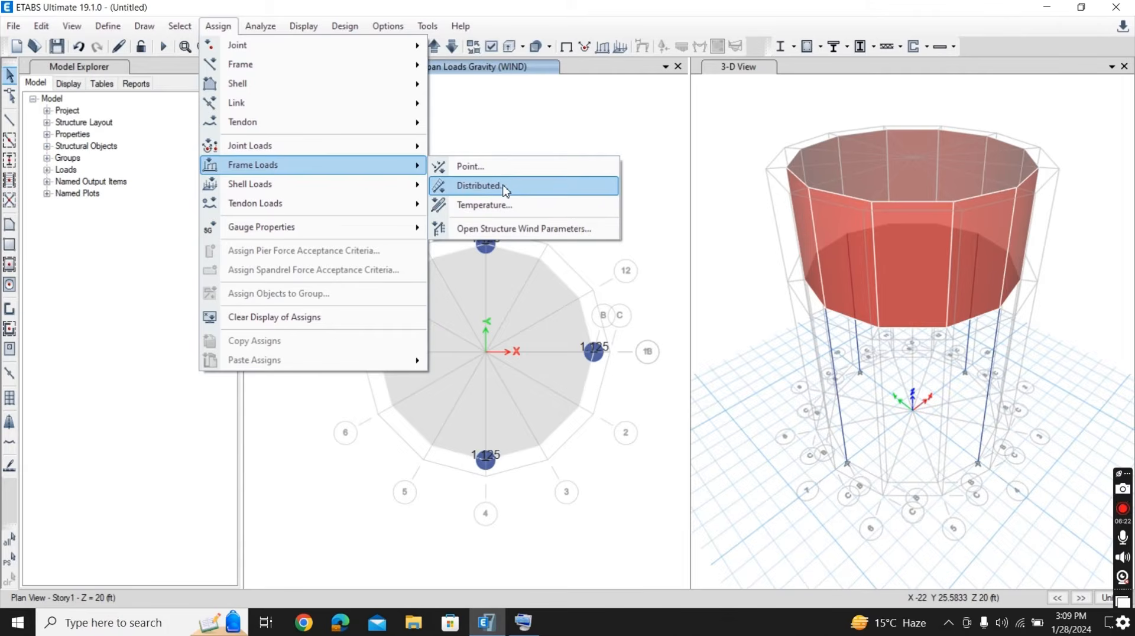
{"action": "mouse_move", "coordinate": [408, 191]}
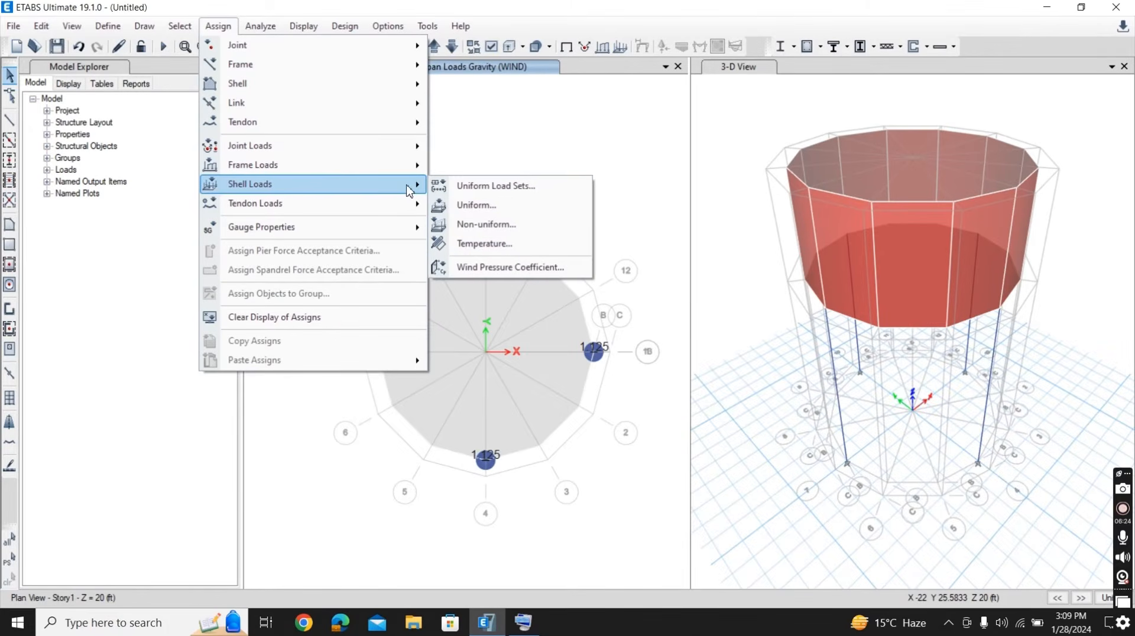
{"action": "left_click", "coordinate": [475, 206]}
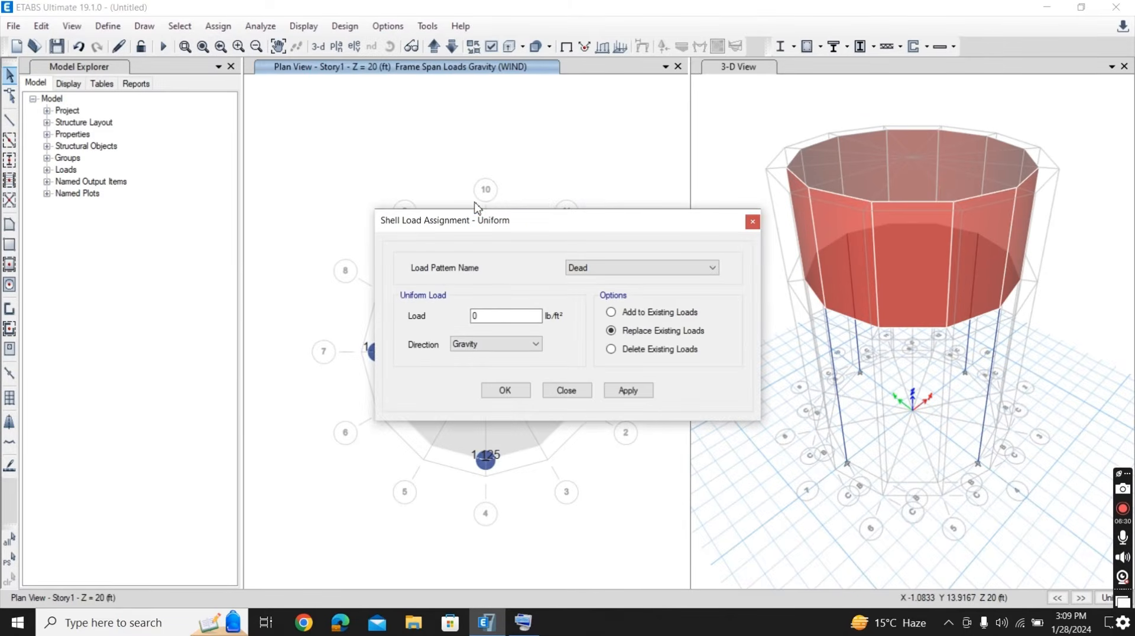
{"action": "double_click", "coordinate": [474, 316]}
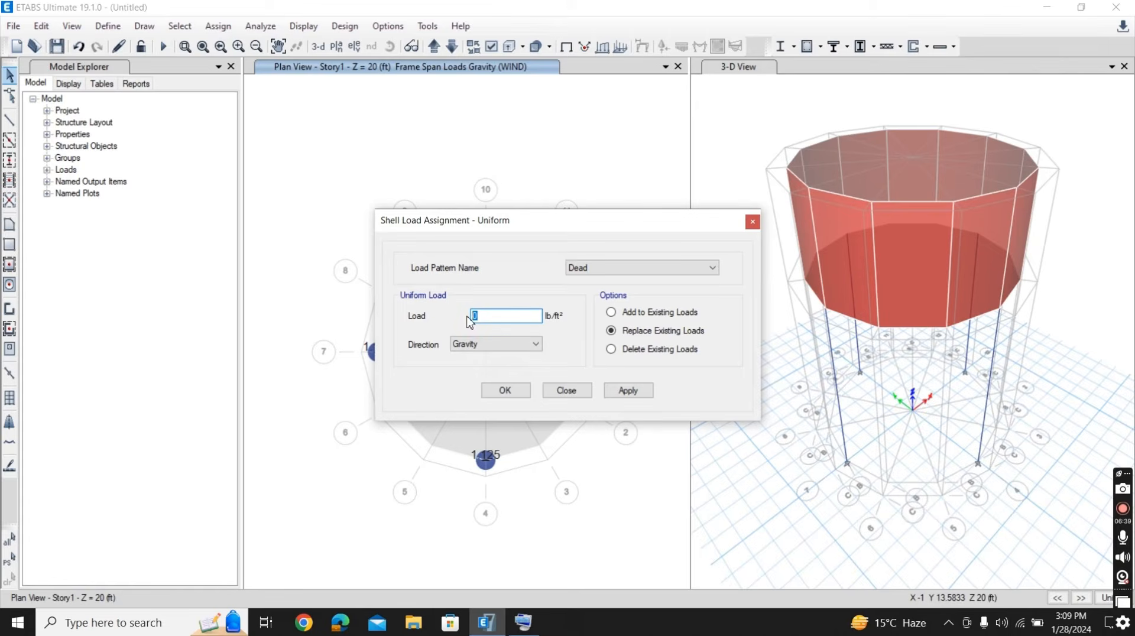
{"action": "type", "text": "5"}
{"action": "type", "text": "2"}
{"action": "left_click_drag", "start_coordinate": [305, 195], "coordinate": [683, 491]}
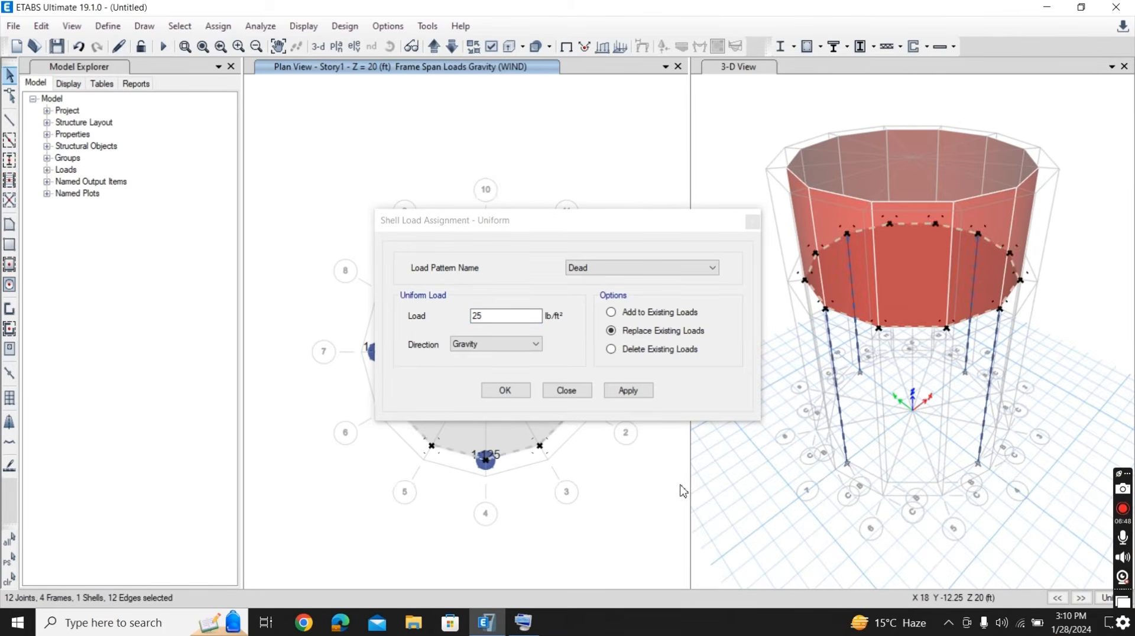
{"action": "left_click", "coordinate": [624, 391]}
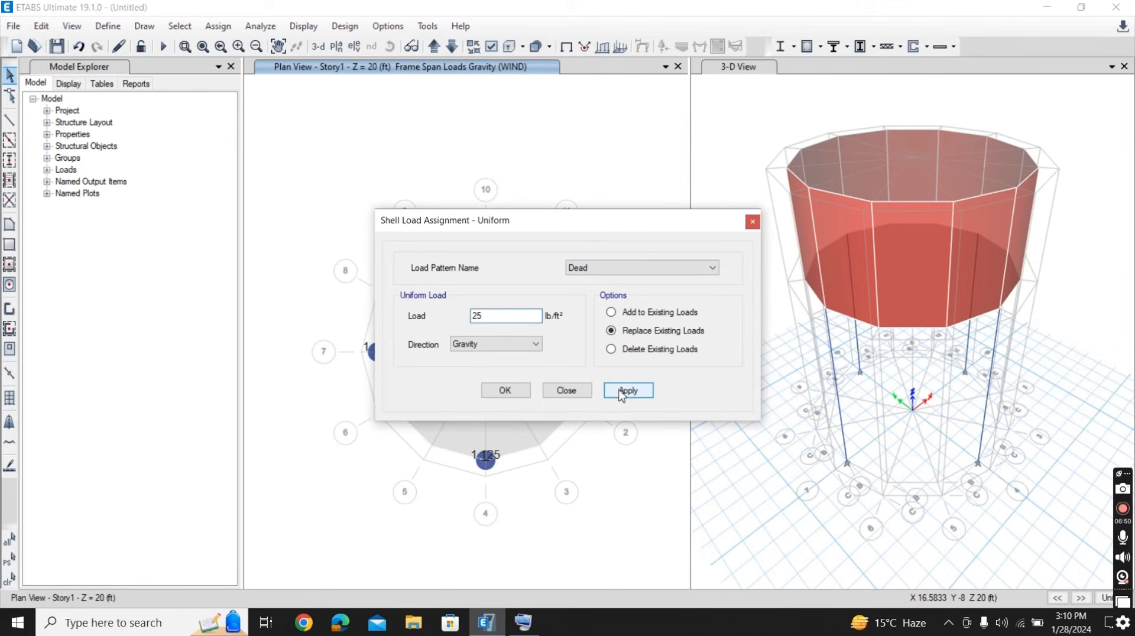
{"action": "left_click", "coordinate": [515, 391]}
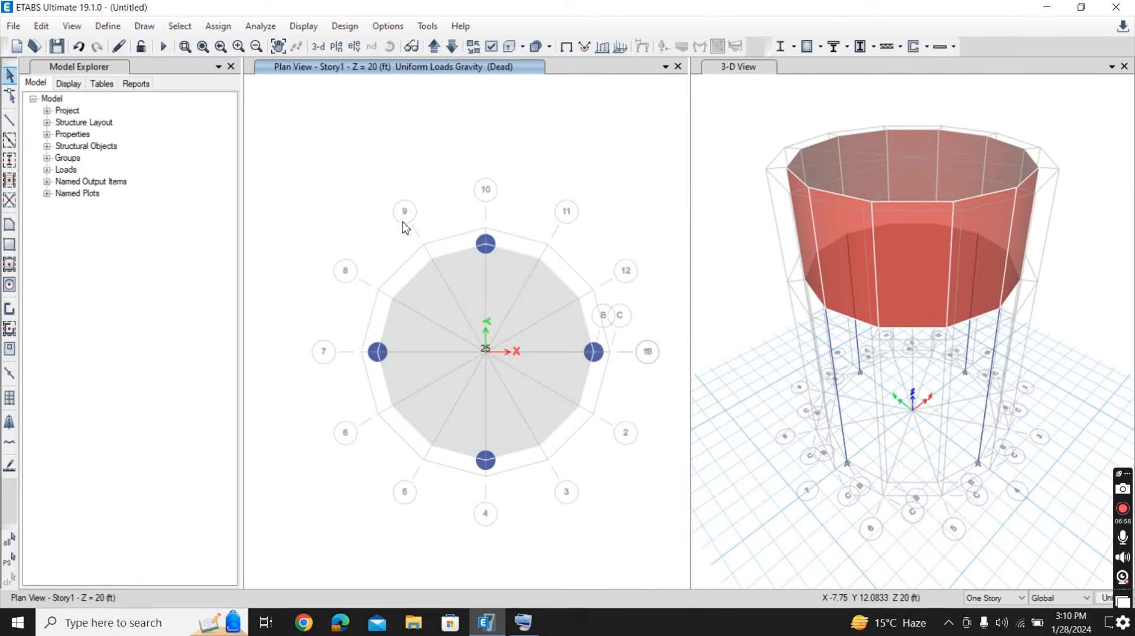
- Select everything on the Story2 plan and assign its shells a uniform Dead load of 50 lb/ft²
{"action": "left_click", "coordinate": [435, 47]}
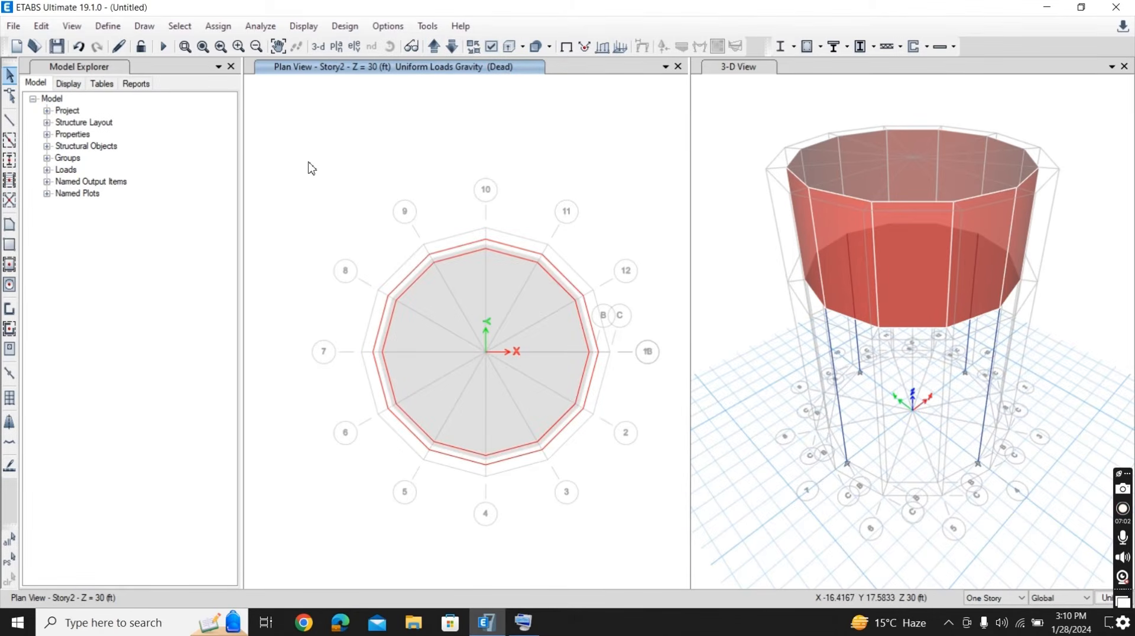
{"action": "left_click_drag", "start_coordinate": [308, 162], "coordinate": [679, 530]}
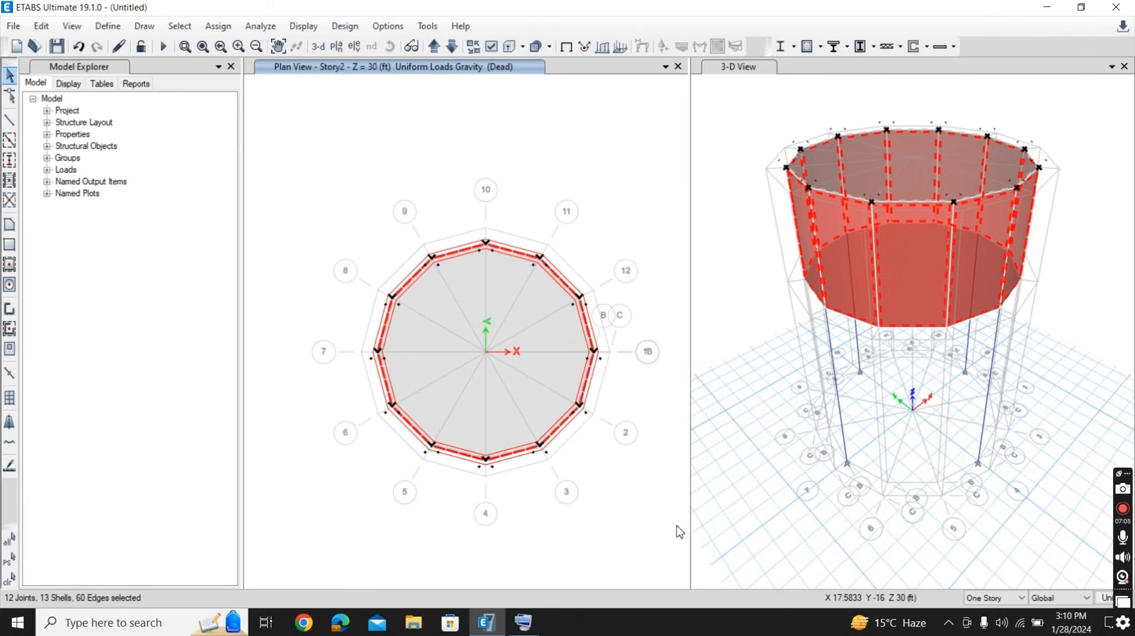
{"action": "left_click", "coordinate": [218, 26]}
{"action": "mouse_move", "coordinate": [358, 189]}
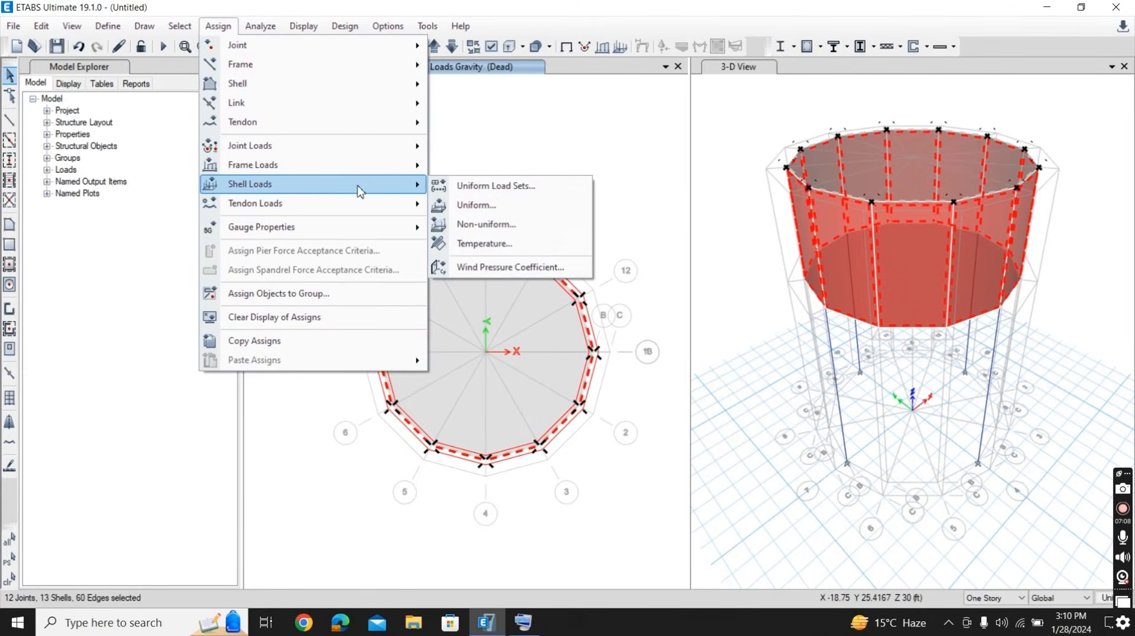
{"action": "left_click", "coordinate": [486, 207]}
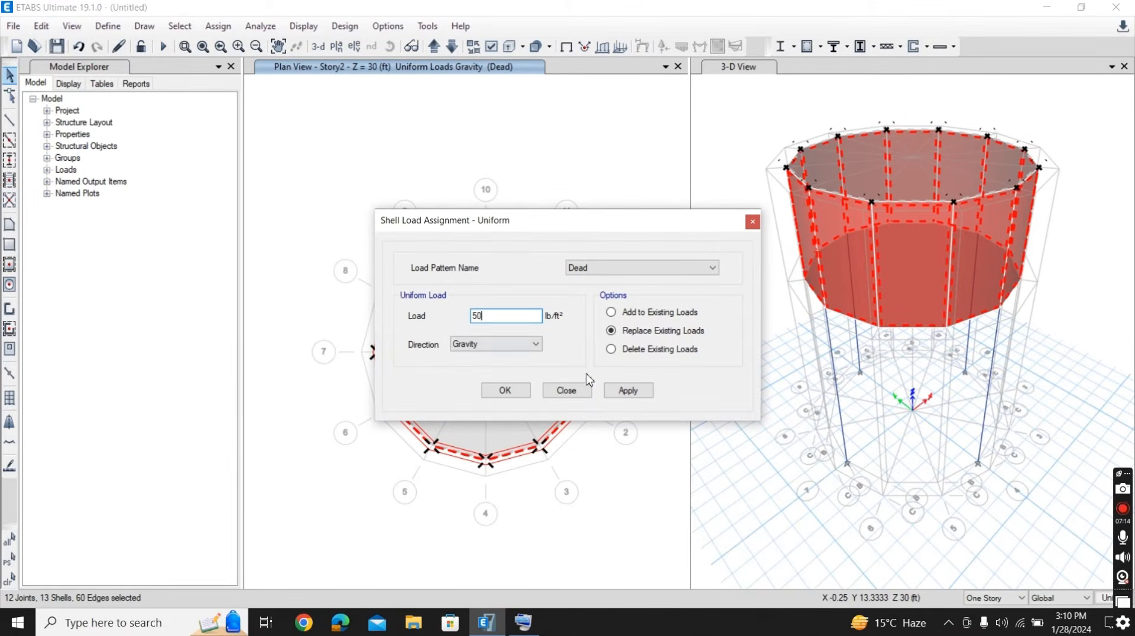
{"action": "left_click", "coordinate": [627, 390]}
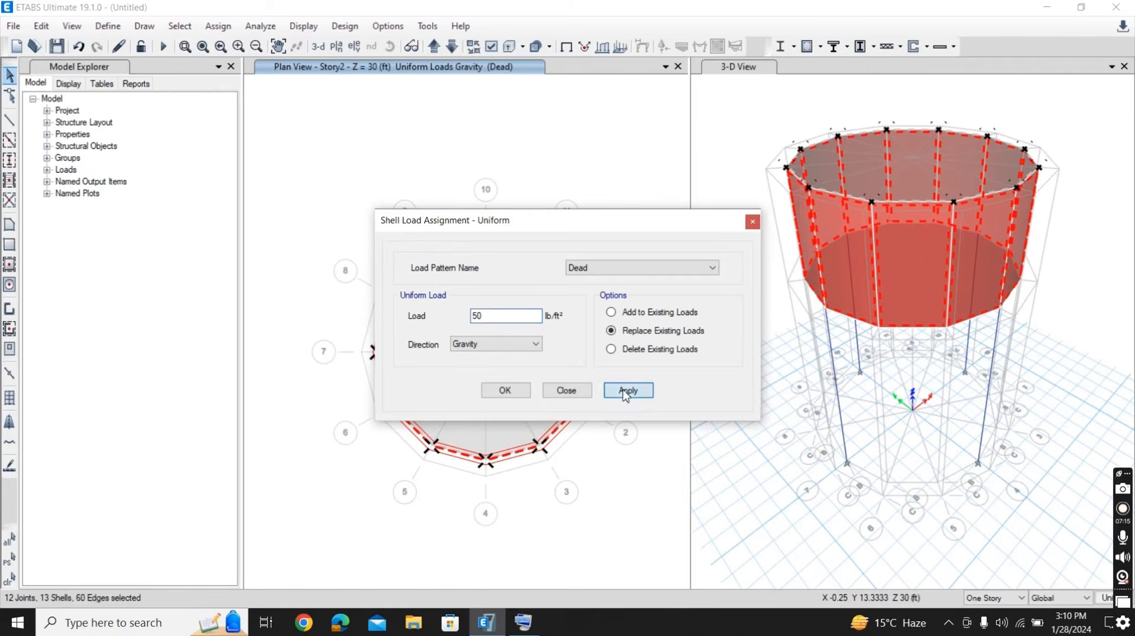
{"action": "left_click", "coordinate": [509, 393]}
{"action": "left_click", "coordinate": [510, 392]}
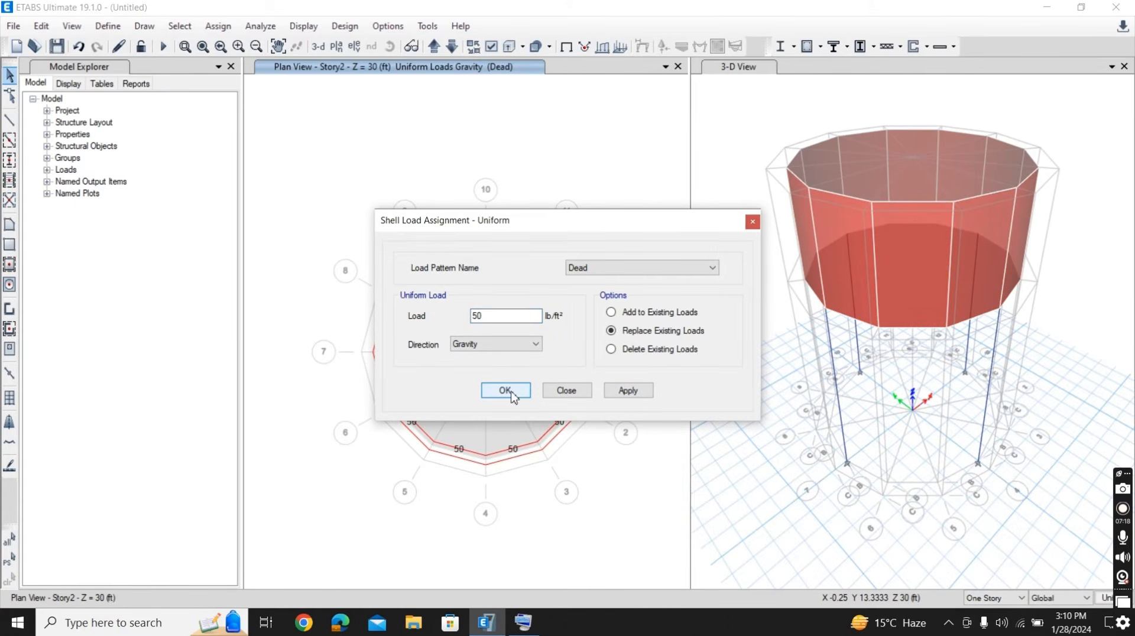
{"action": "left_click", "coordinate": [511, 391]}
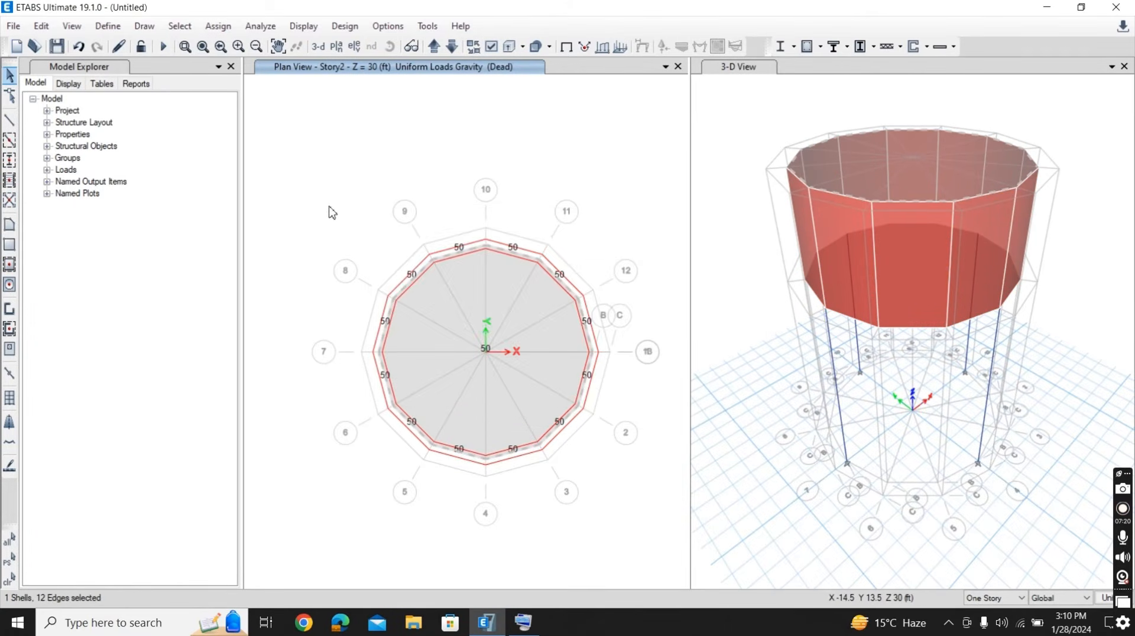
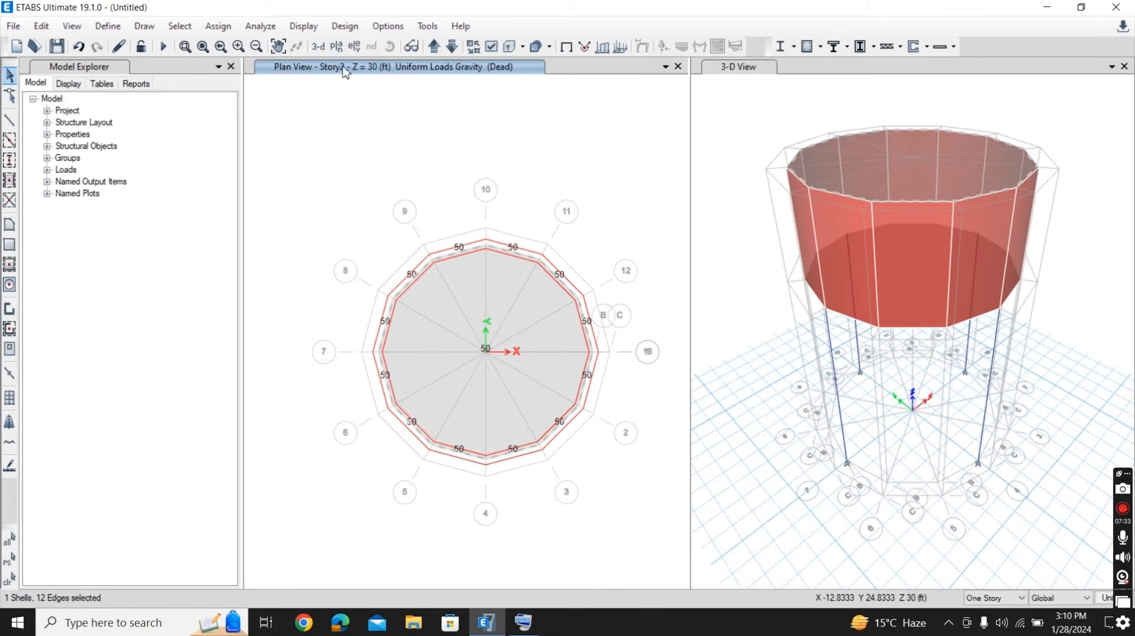
- Assign diaphragm D1 to all the joints on the Story2 plan
{"action": "left_click", "coordinate": [224, 26]}
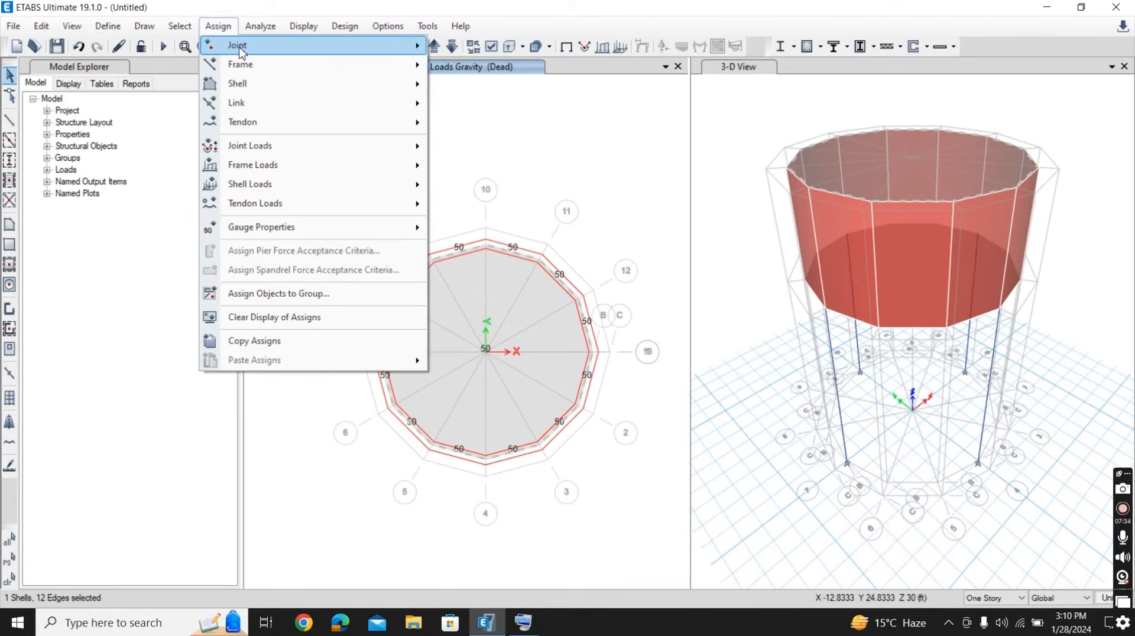
{"action": "mouse_move", "coordinate": [253, 52]}
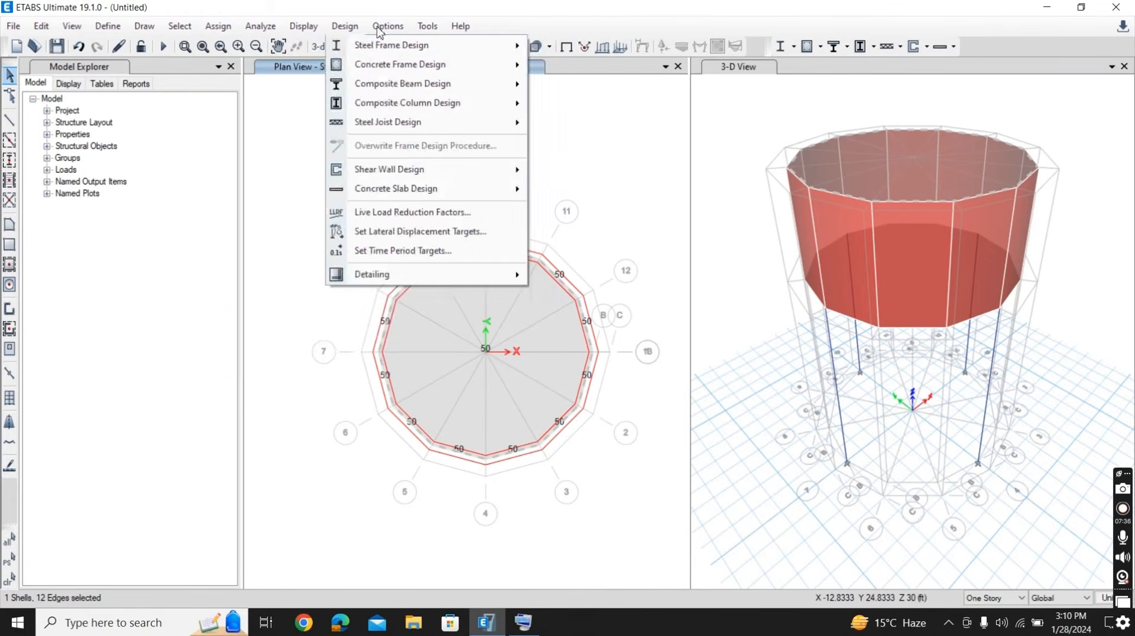
{"action": "left_click", "coordinate": [426, 27]}
{"action": "left_click", "coordinate": [221, 29]}
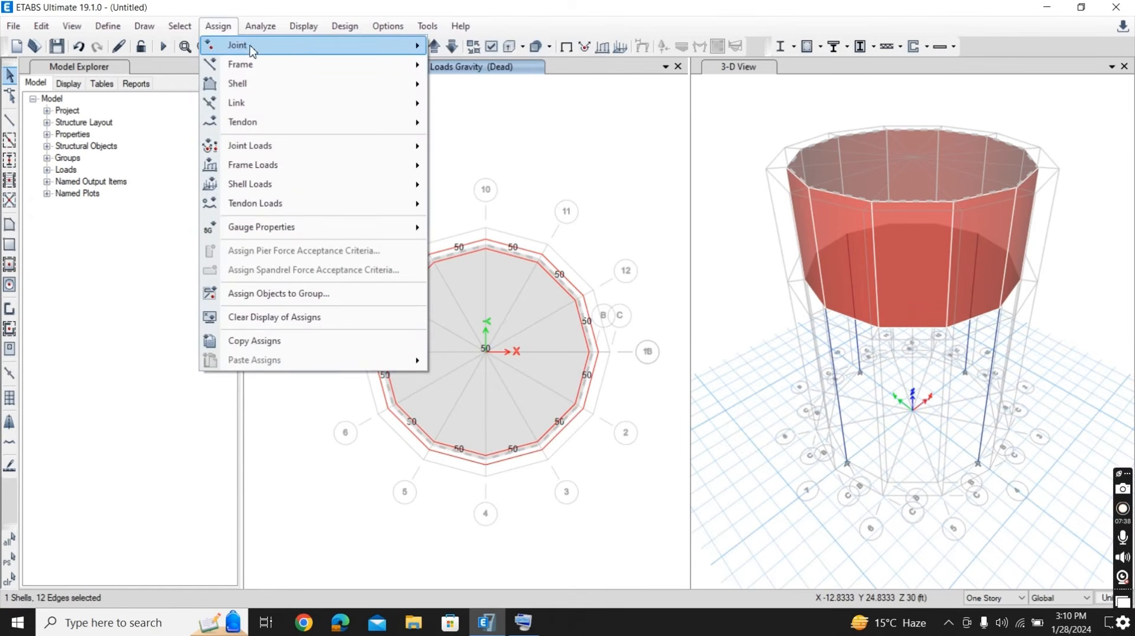
{"action": "mouse_move", "coordinate": [387, 45]}
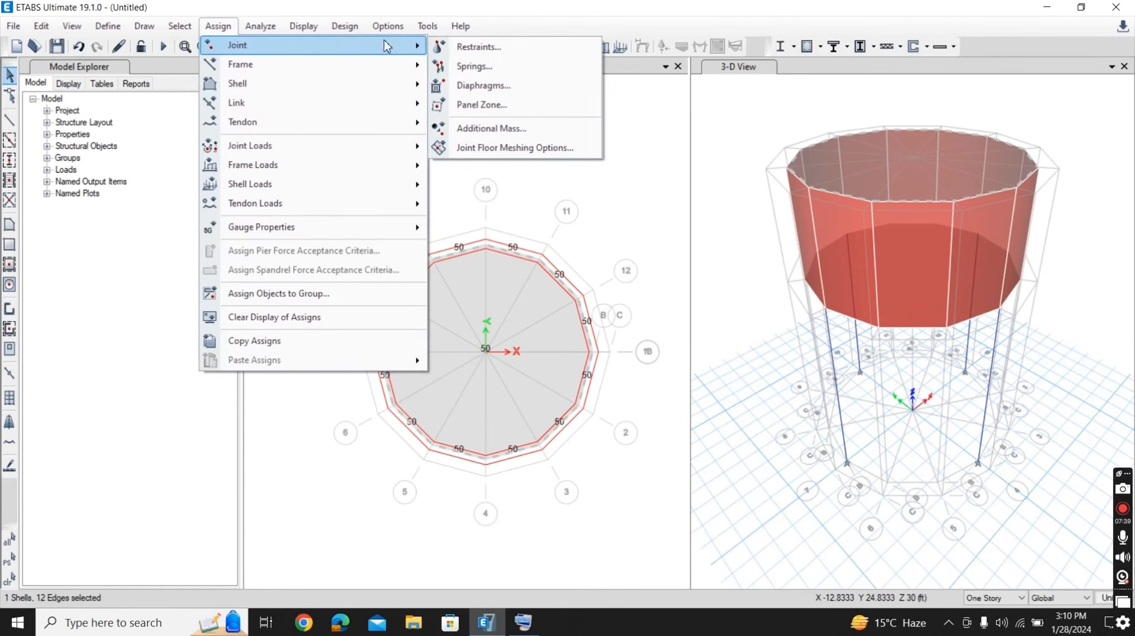
{"action": "left_click", "coordinate": [520, 88]}
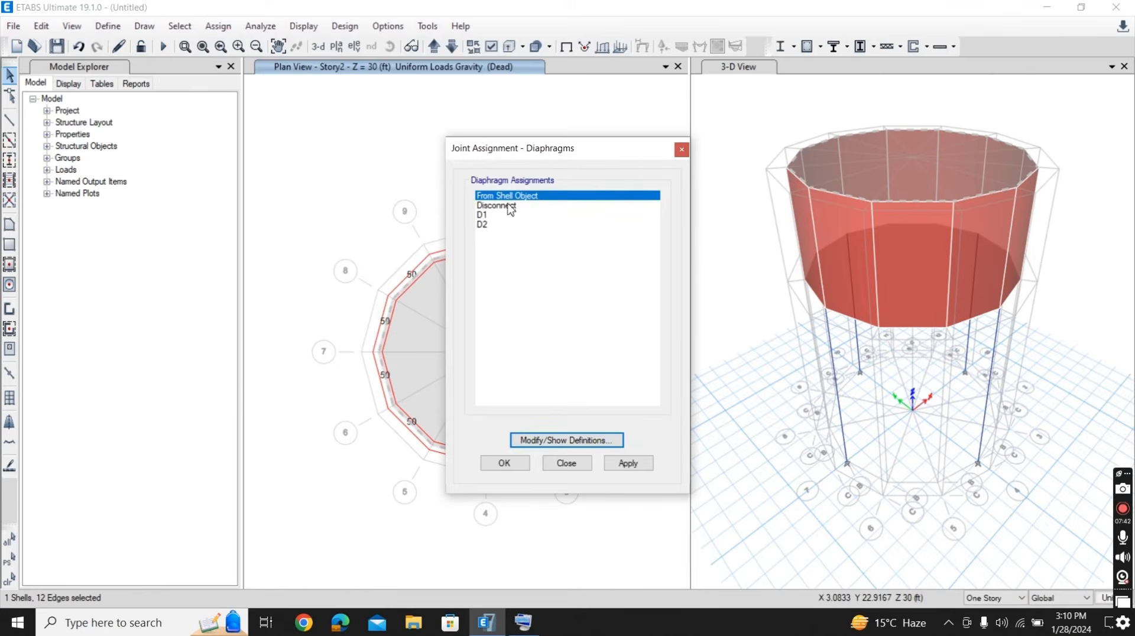
{"action": "left_click", "coordinate": [506, 216]}
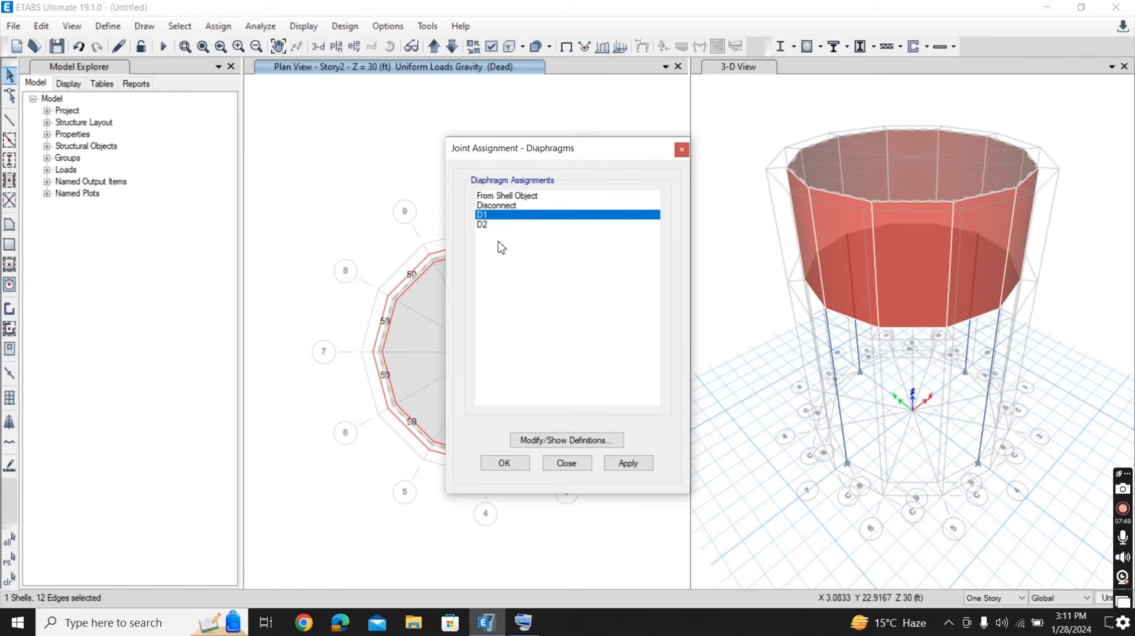
{"action": "left_click_drag", "start_coordinate": [294, 183], "coordinate": [685, 517]}
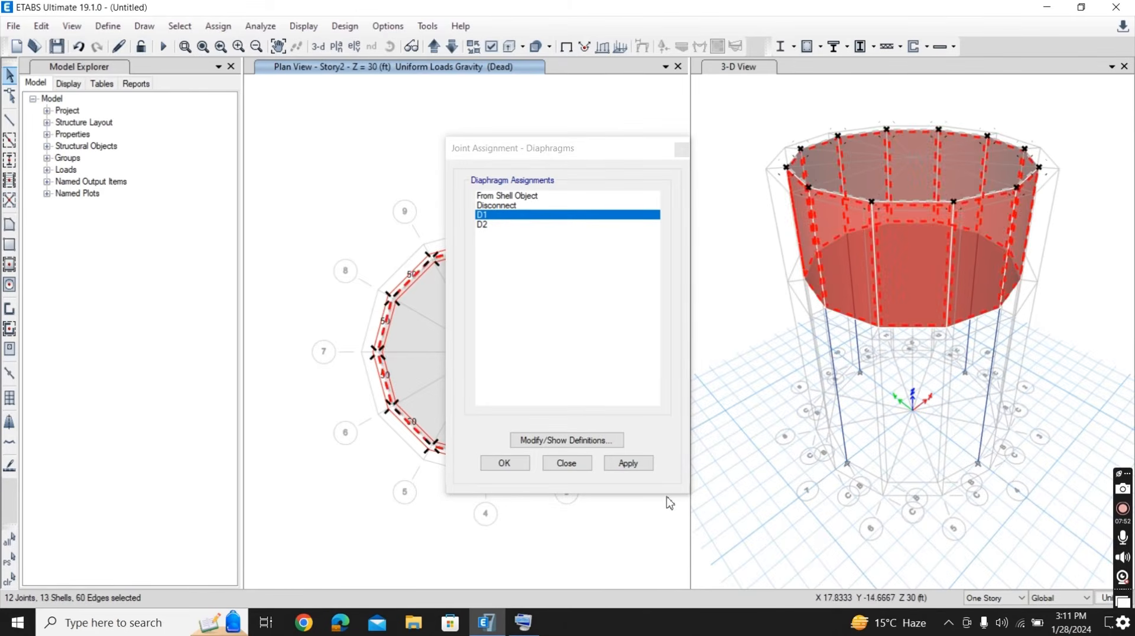
{"action": "left_click", "coordinate": [628, 463]}
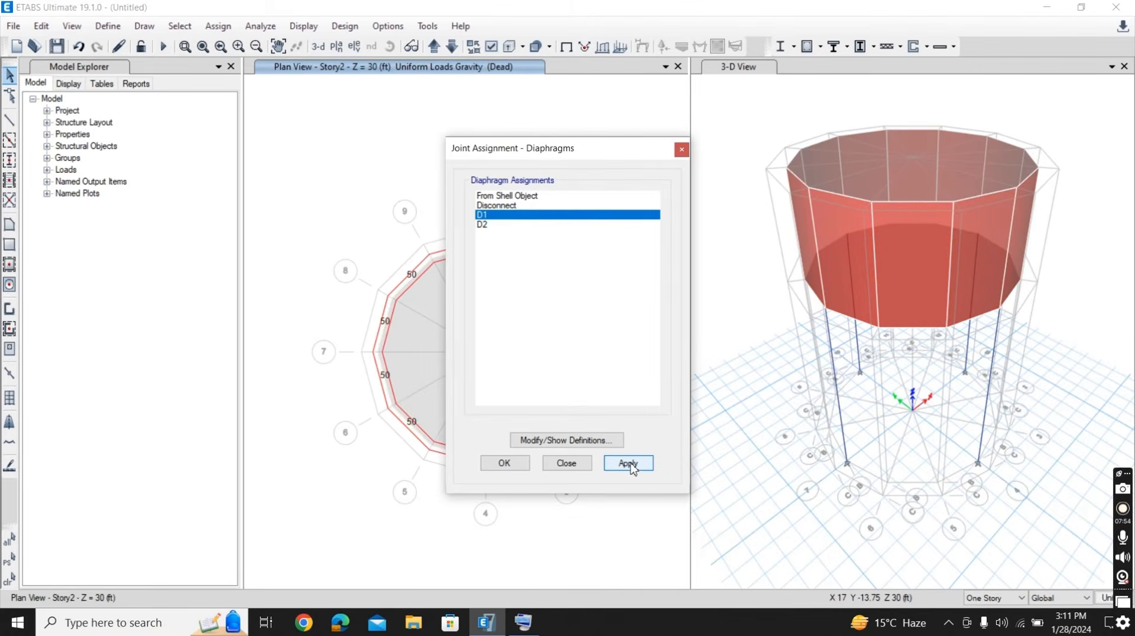
{"action": "left_click", "coordinate": [504, 464]}
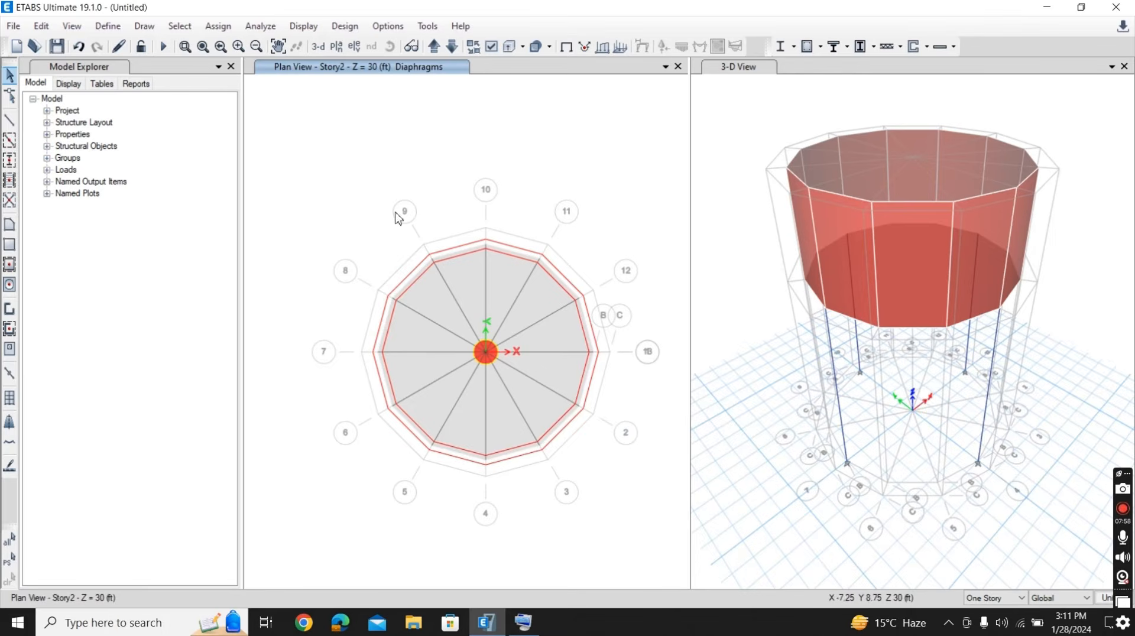
- Switch the plan to Story1 and assign diaphragm D2 to all of its joints
{"action": "left_click", "coordinate": [451, 47]}
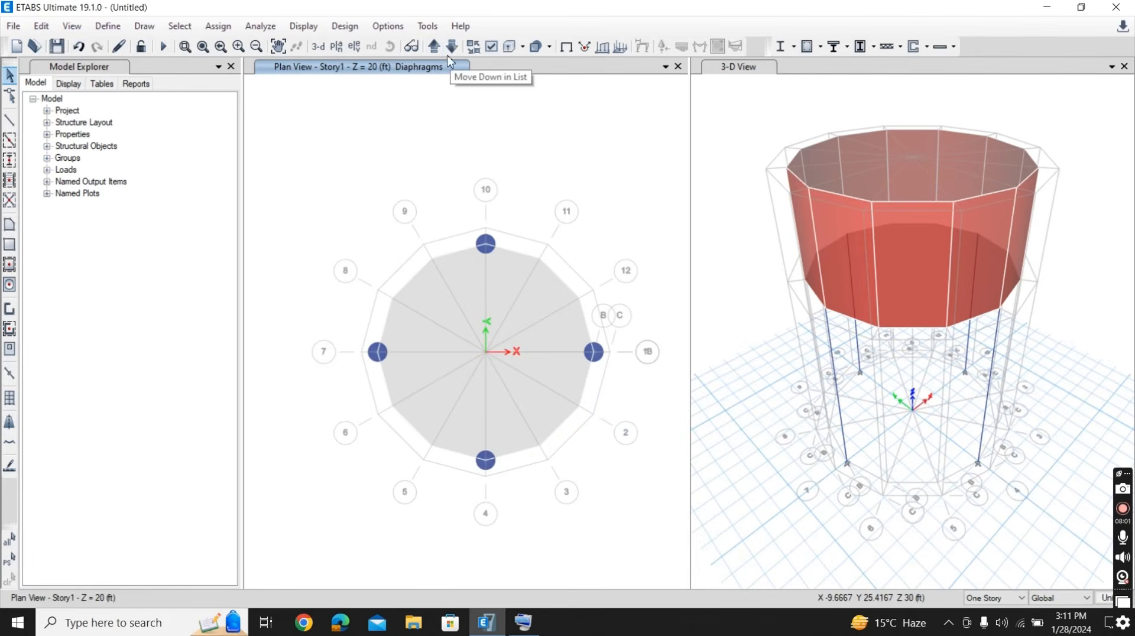
{"action": "left_click", "coordinate": [217, 26]}
{"action": "mouse_move", "coordinate": [312, 48]}
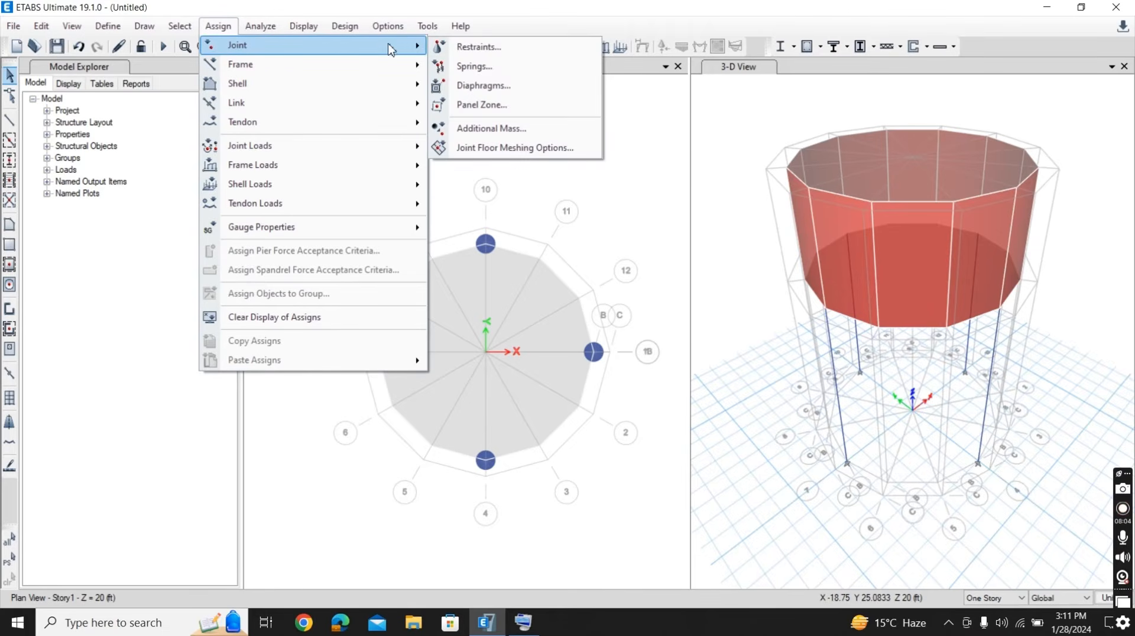
{"action": "left_click", "coordinate": [489, 86]}
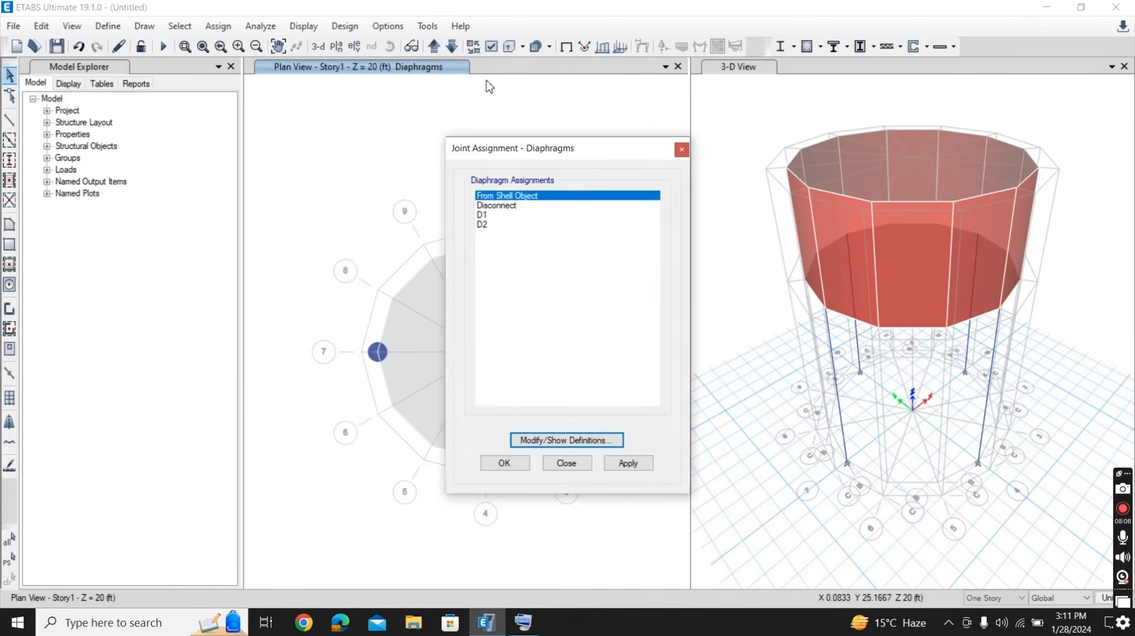
{"action": "left_click", "coordinate": [501, 224]}
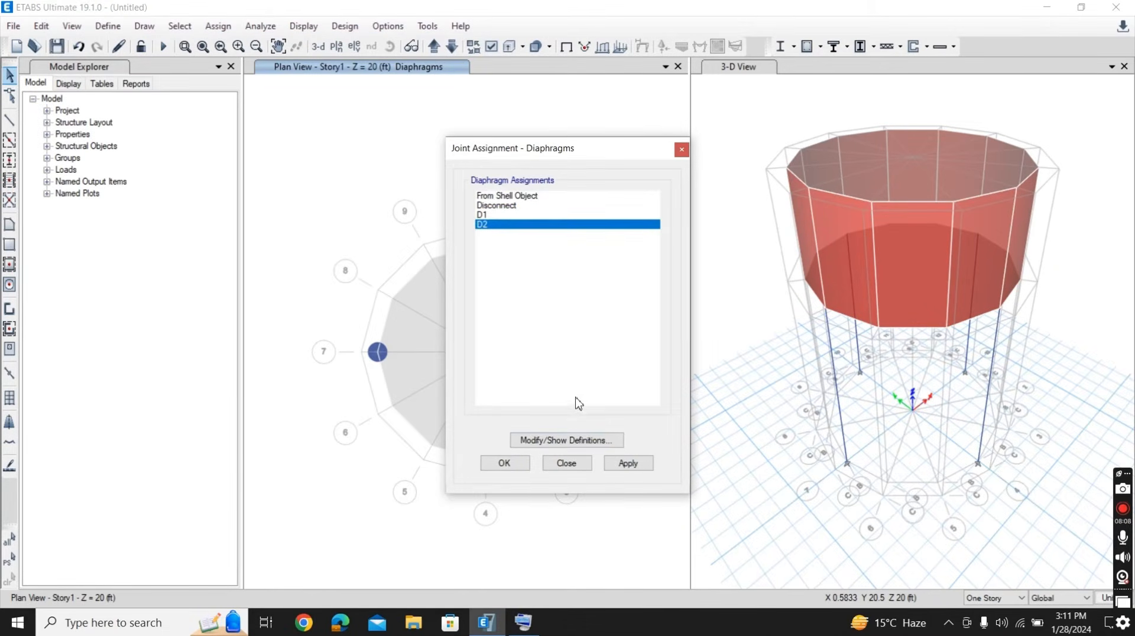
{"action": "left_click_drag", "start_coordinate": [302, 181], "coordinate": [688, 545]}
{"action": "left_click", "coordinate": [630, 464]}
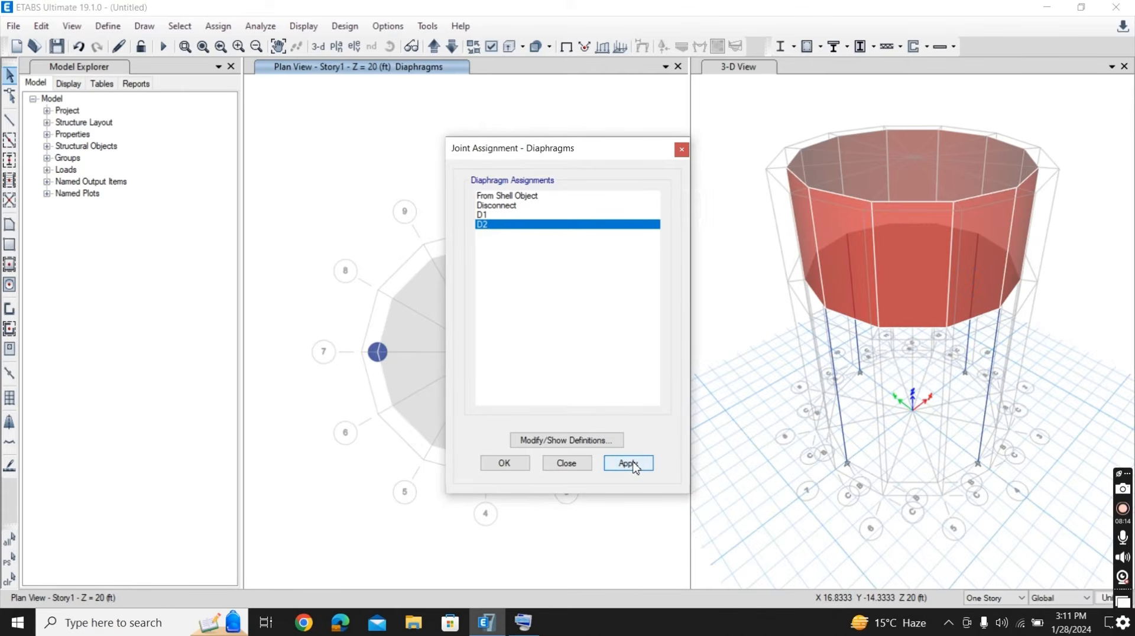
{"action": "left_click", "coordinate": [497, 465]}
{"action": "left_click", "coordinate": [498, 464]}
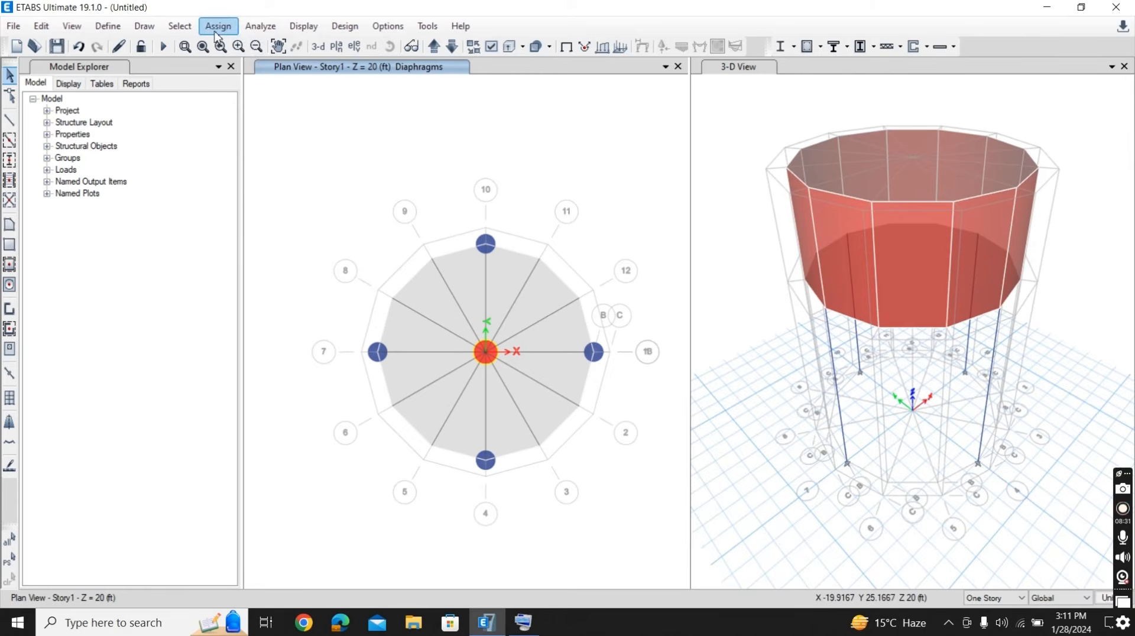
- Run the model check with all joint, frame, shell, meshing, loading and self-mass checks and both fix options enabled
{"action": "left_click", "coordinate": [259, 30]}
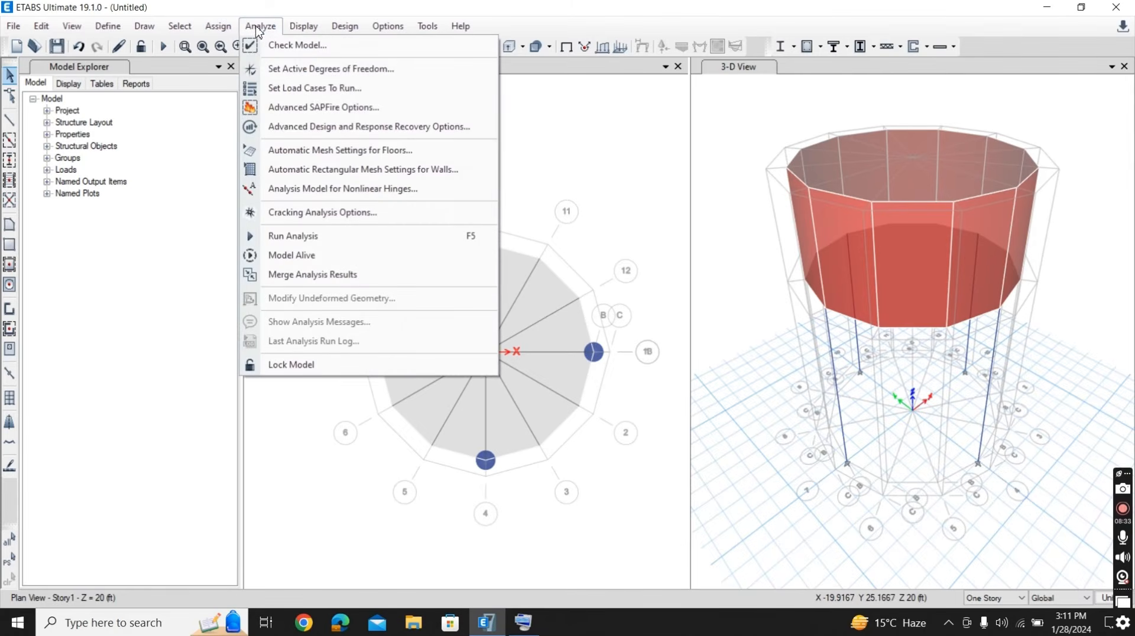
{"action": "left_click", "coordinate": [295, 47]}
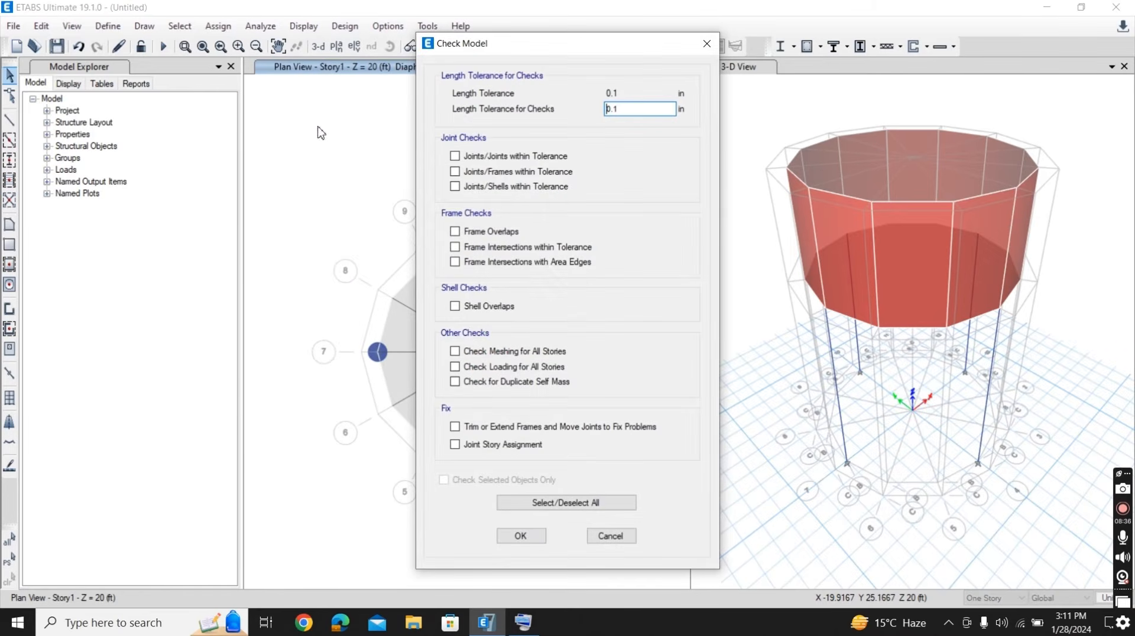
{"action": "left_click", "coordinate": [454, 156]}
{"action": "left_click", "coordinate": [454, 186]}
{"action": "left_click", "coordinate": [454, 172]}
{"action": "left_click", "coordinate": [454, 231]}
{"action": "left_click", "coordinate": [454, 247]}
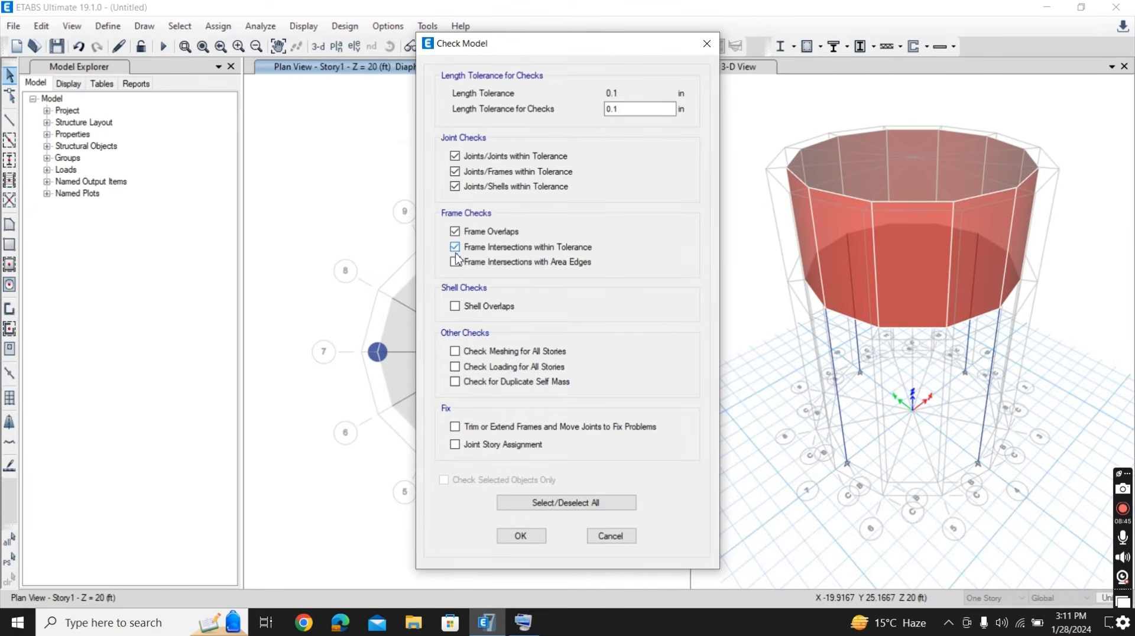
{"action": "left_click", "coordinate": [455, 262]}
{"action": "left_click", "coordinate": [454, 306]}
{"action": "left_click", "coordinate": [454, 351]}
{"action": "left_click", "coordinate": [454, 367]}
{"action": "left_click", "coordinate": [455, 382]}
{"action": "left_click", "coordinate": [455, 426]}
{"action": "left_click", "coordinate": [454, 444]}
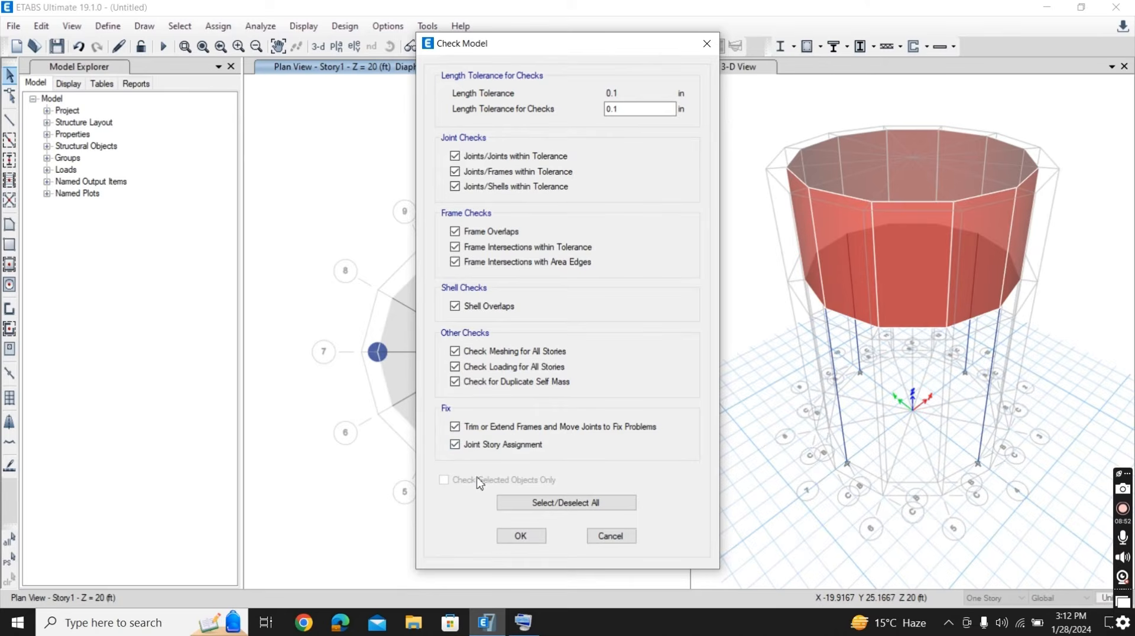
{"action": "left_click", "coordinate": [519, 536]}
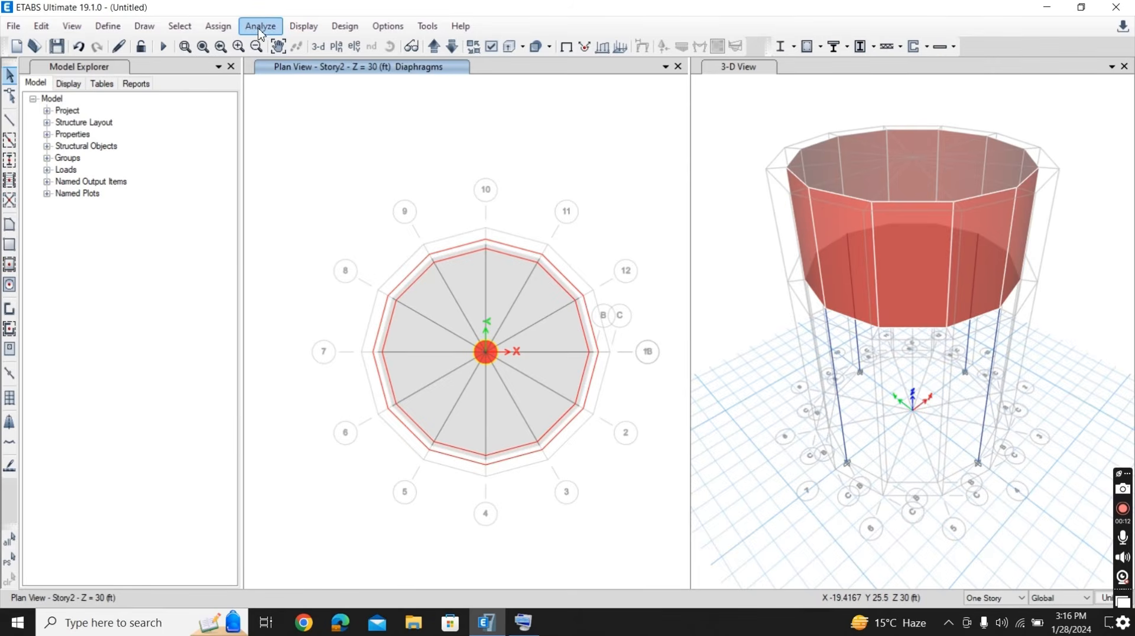
- Run the analysis, saving the model on the Desktop as OHT
{"action": "left_click", "coordinate": [260, 30]}
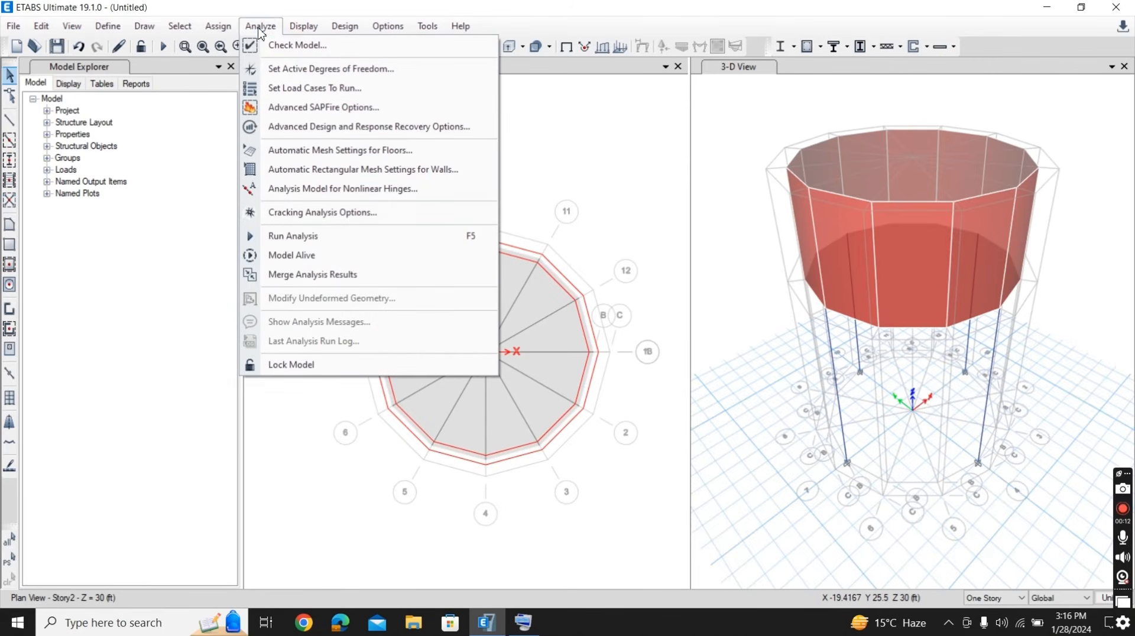
{"action": "left_click", "coordinate": [338, 236]}
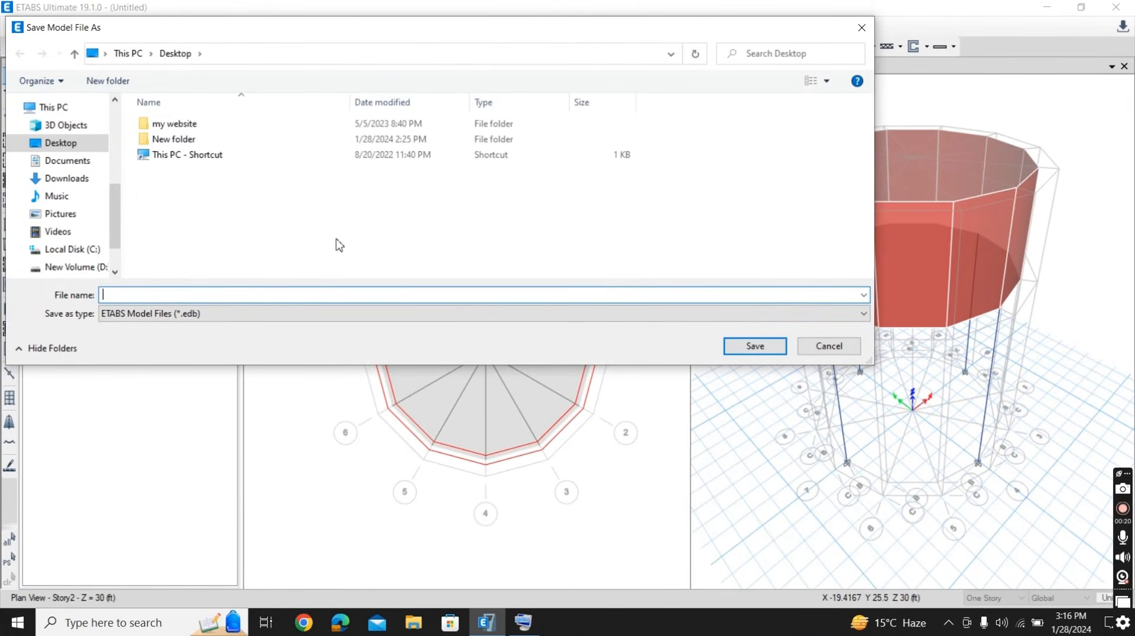
{"action": "type", "text": "OHT"}
{"action": "key", "text": "Return"}
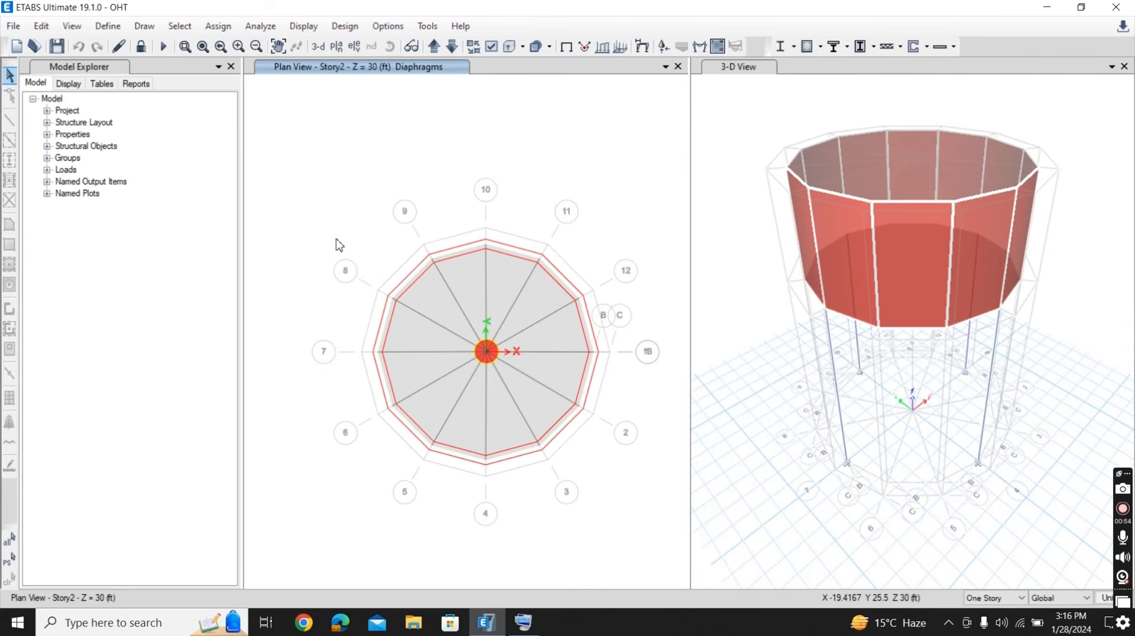
{"action": "key", "text": "F5"}
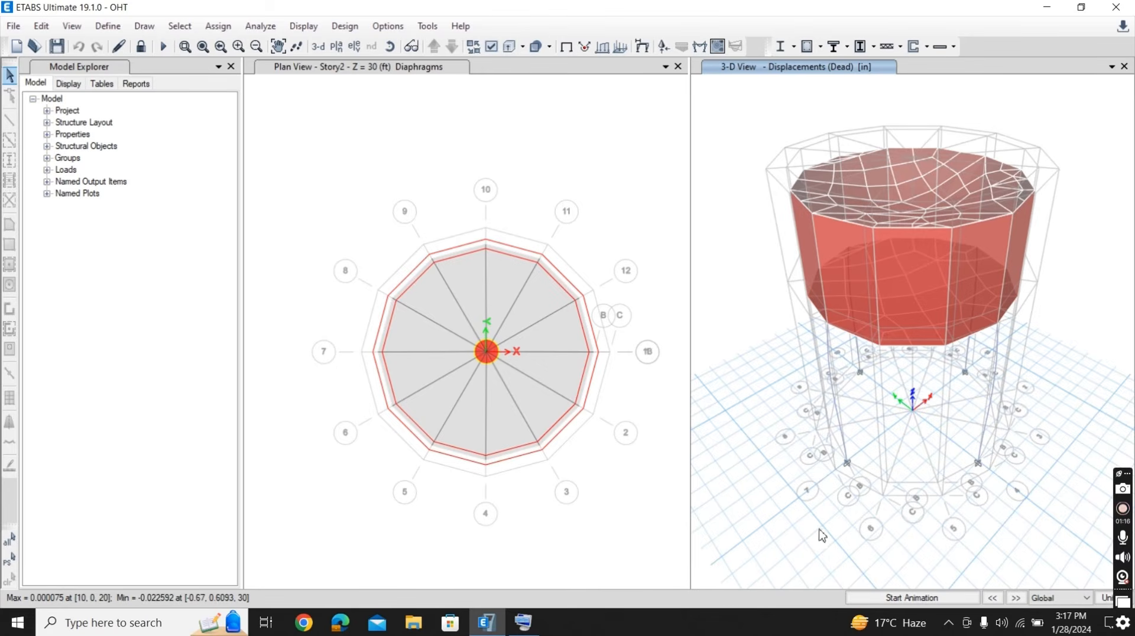
- Play the animation of the Dead load displacements in the 3-D view and stop it
{"action": "left_click", "coordinate": [873, 598]}
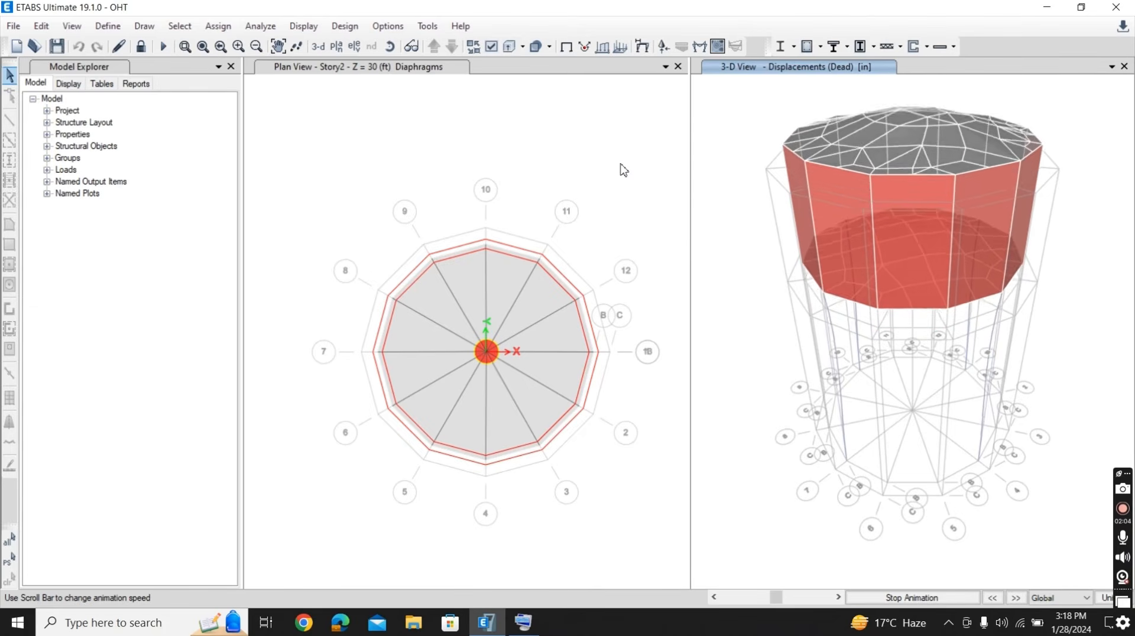
{"action": "left_click", "coordinate": [899, 598]}
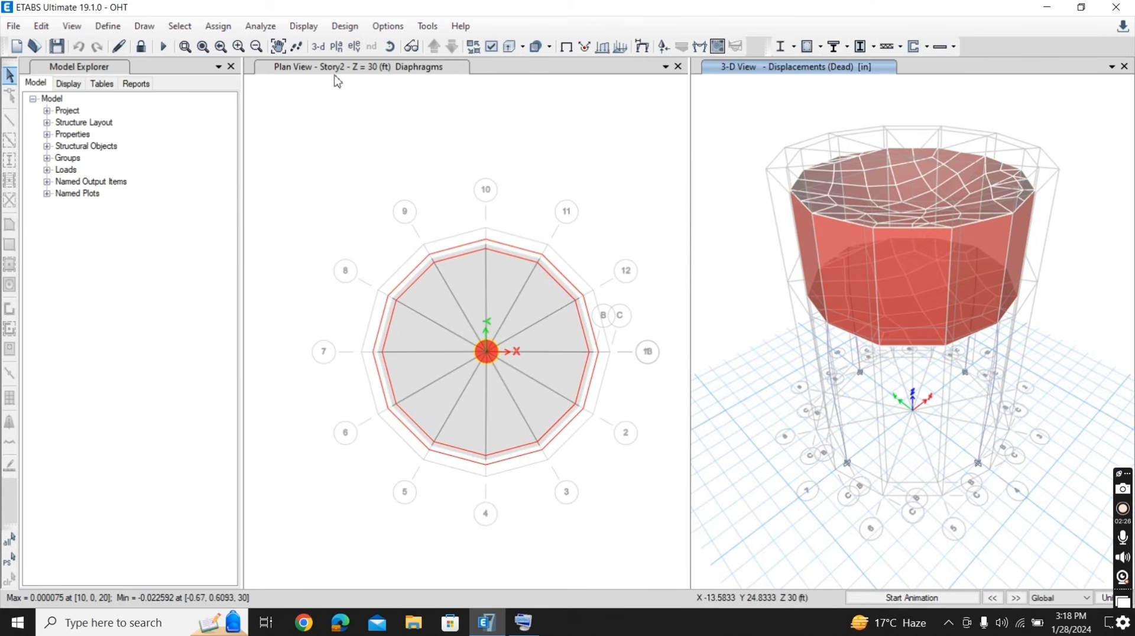
- Display the support reactions for the load combination Combination at step 1, with components Fx, Fy, Fz, Mx, My and Mz
{"action": "left_click", "coordinate": [314, 32]}
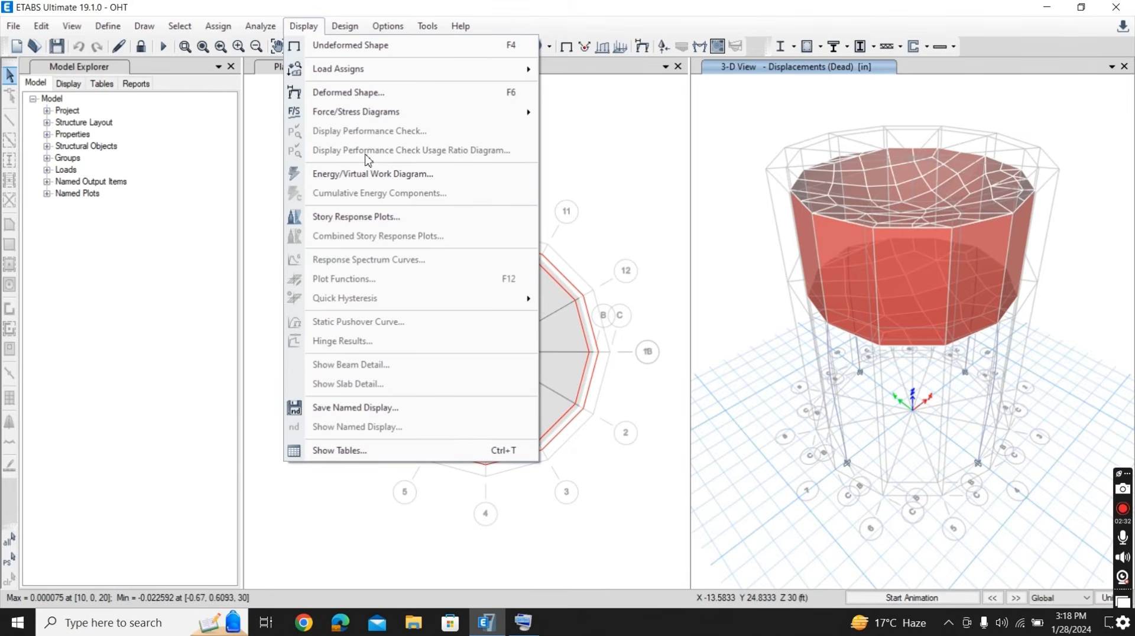
{"action": "mouse_move", "coordinate": [339, 115]}
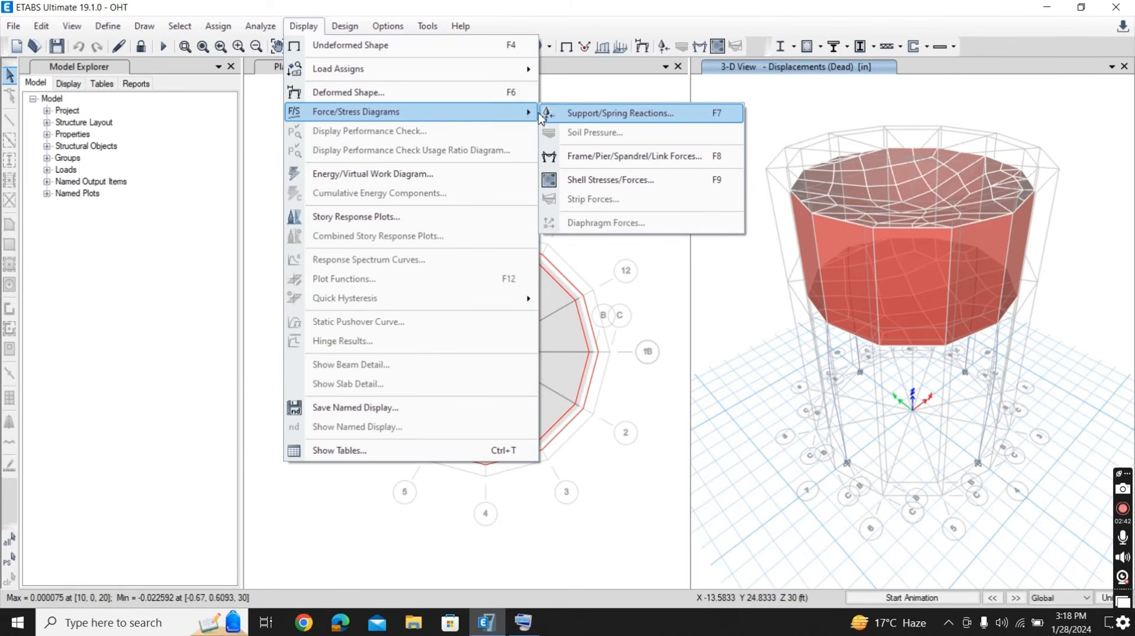
{"action": "left_click", "coordinate": [598, 118]}
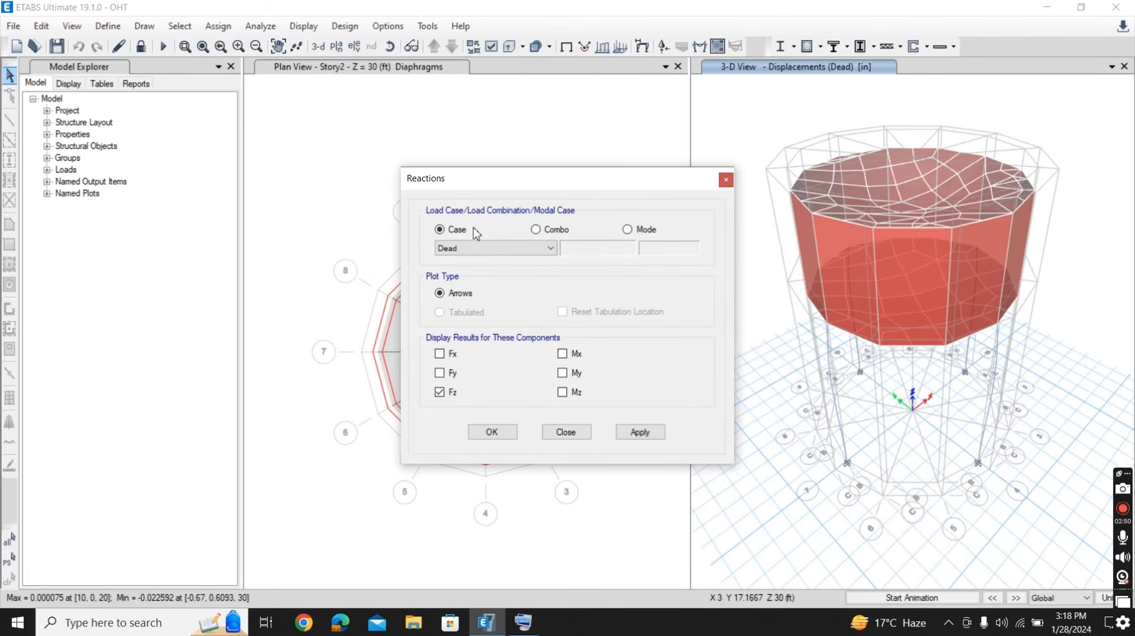
{"action": "left_click", "coordinate": [536, 230]}
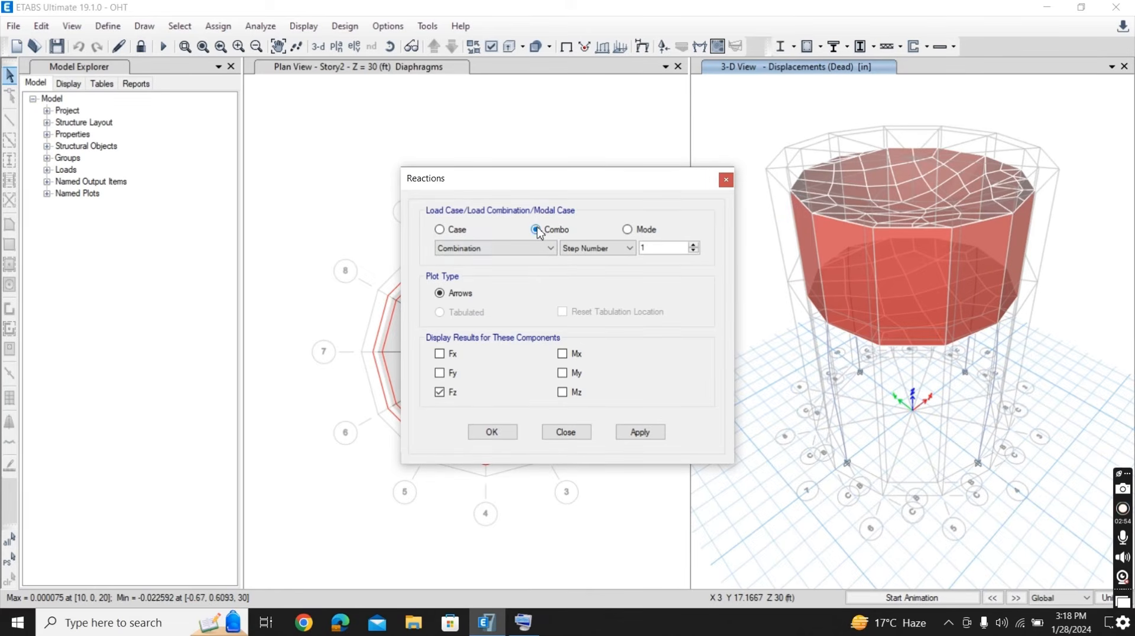
{"action": "left_click", "coordinate": [439, 373]}
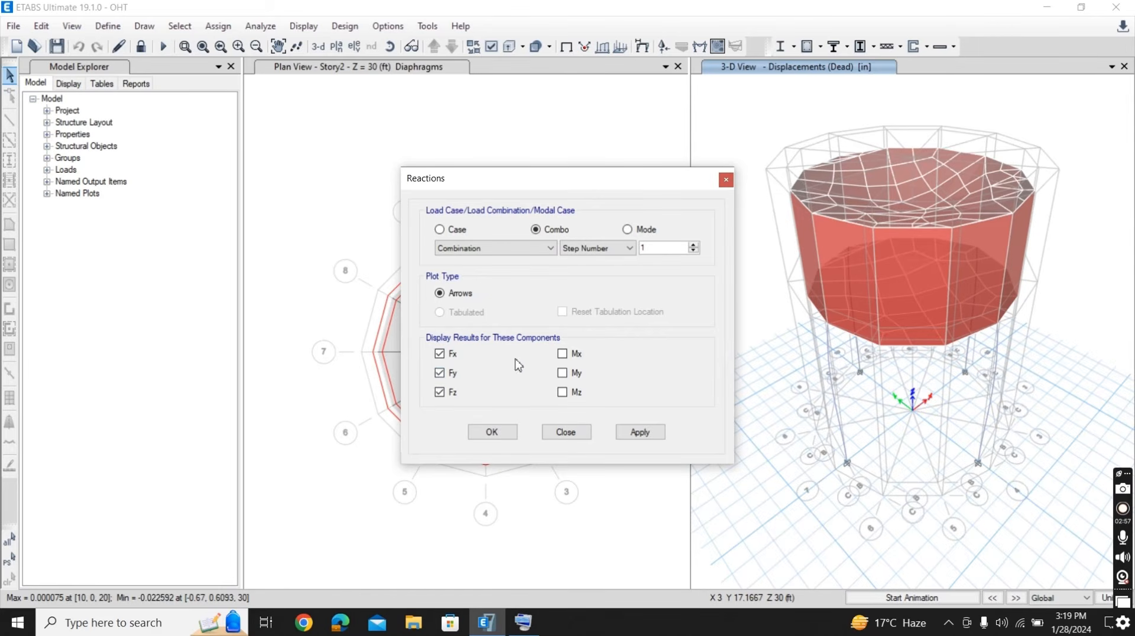
{"action": "left_click", "coordinate": [562, 354]}
{"action": "left_click", "coordinate": [562, 373]}
{"action": "left_click", "coordinate": [562, 392]}
{"action": "left_click", "coordinate": [639, 433]}
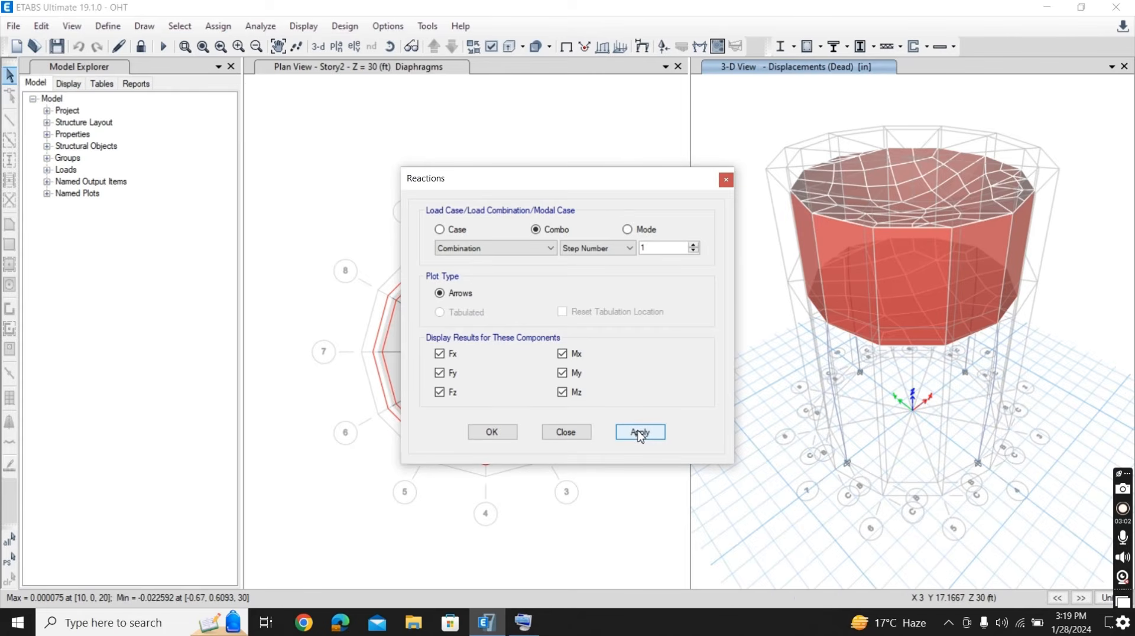
{"action": "left_click", "coordinate": [492, 432]}
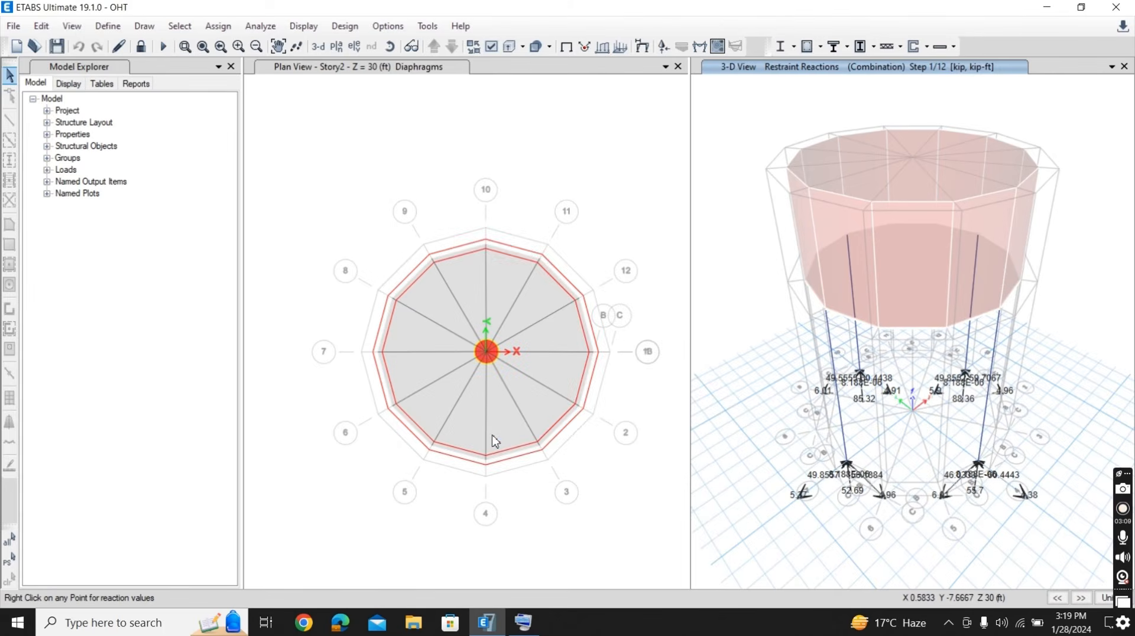
{"action": "right_click", "coordinate": [882, 313]}
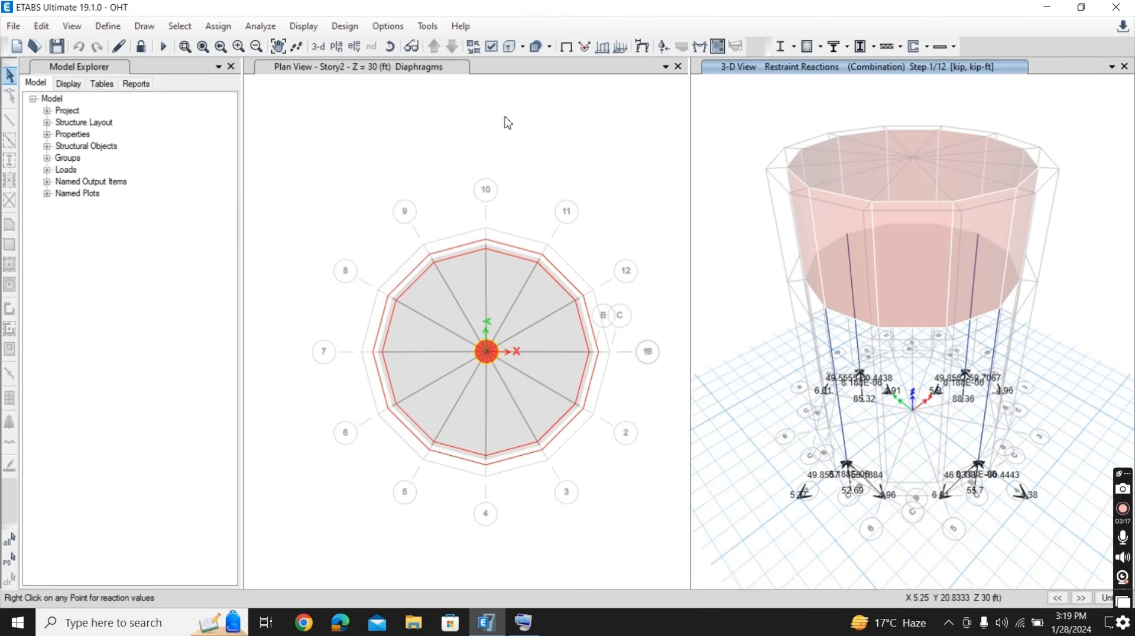
- Display the filled Moment 3-3 diagram of the frames in the 3-D view for load combination Combination at step 1
{"action": "left_click", "coordinate": [301, 27]}
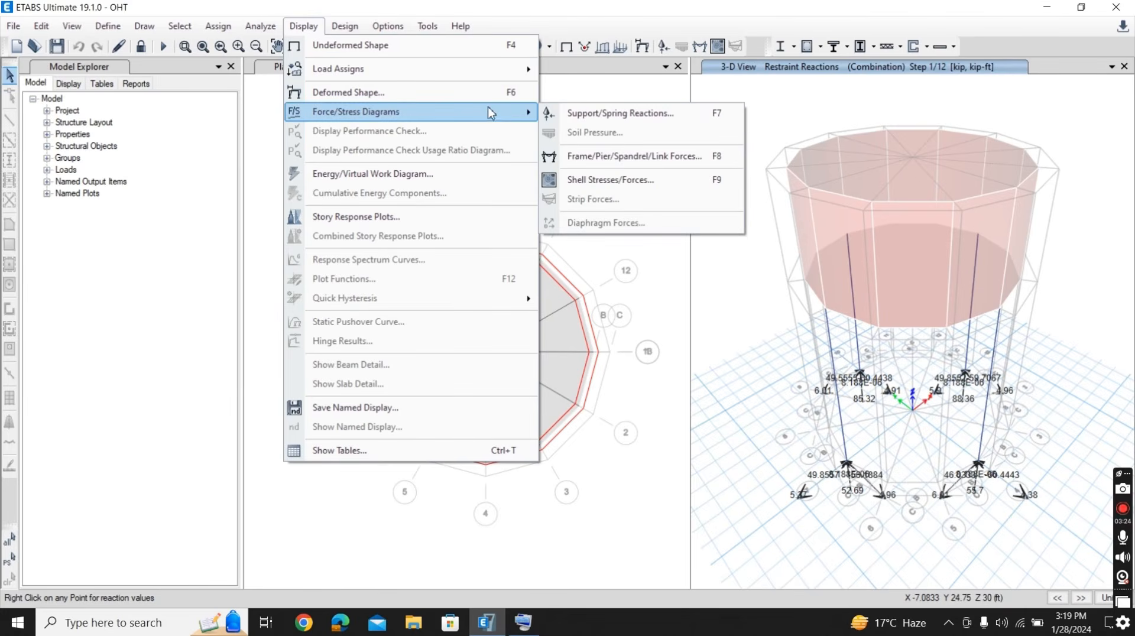
{"action": "left_click", "coordinate": [597, 157]}
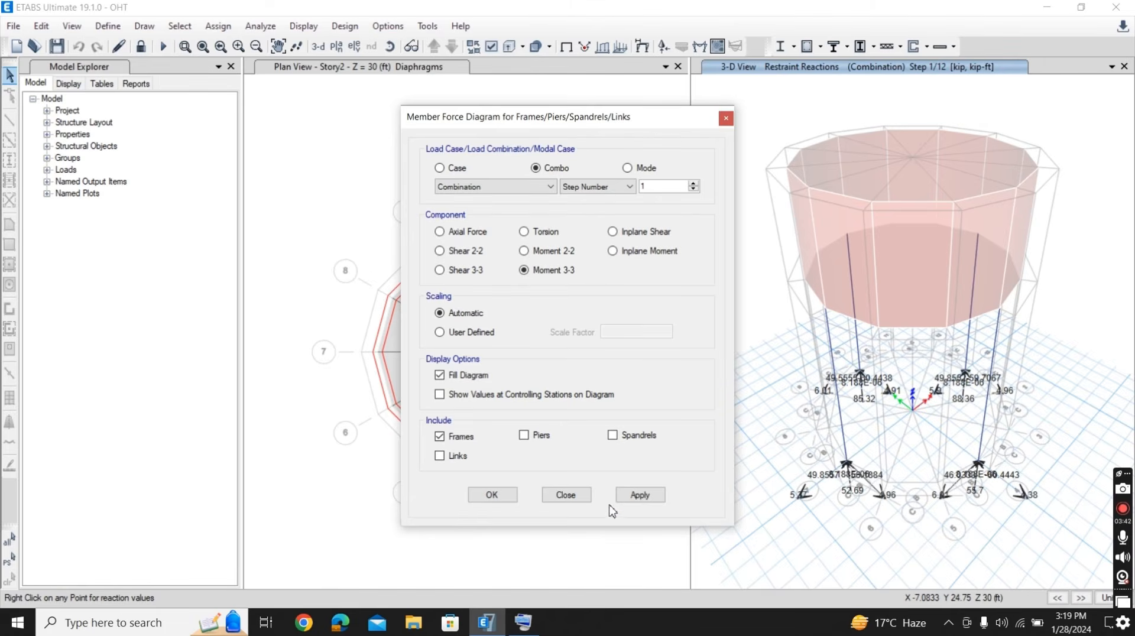
{"action": "left_click", "coordinate": [636, 500]}
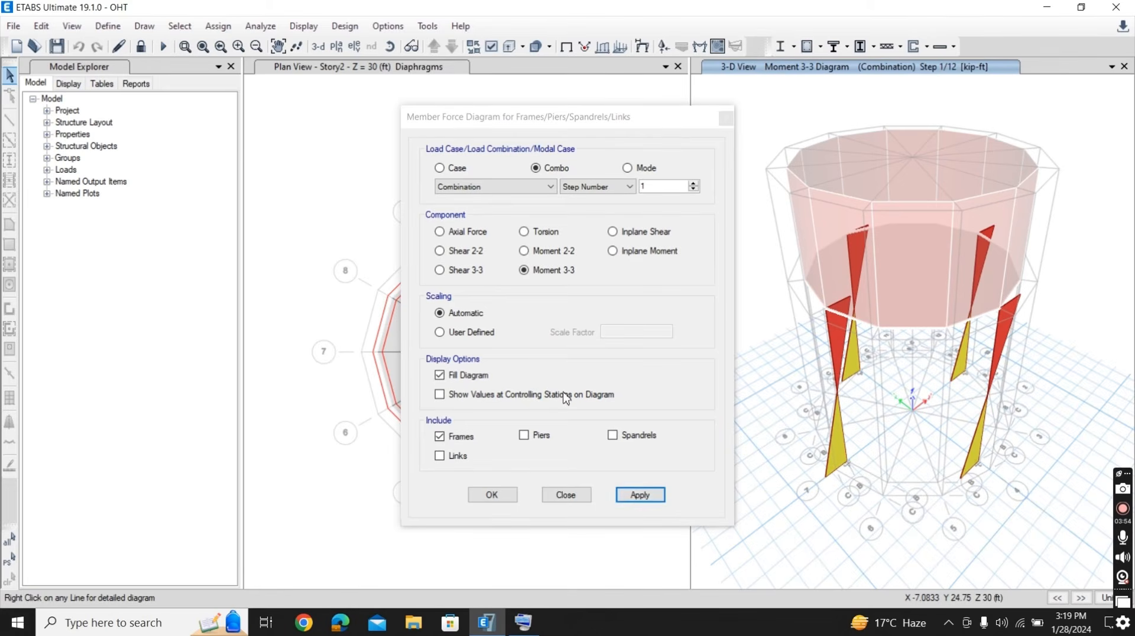
- Display the frames' Shear 2-2 diagram in the 3-D view for the same load combination and step
{"action": "left_click", "coordinate": [439, 251]}
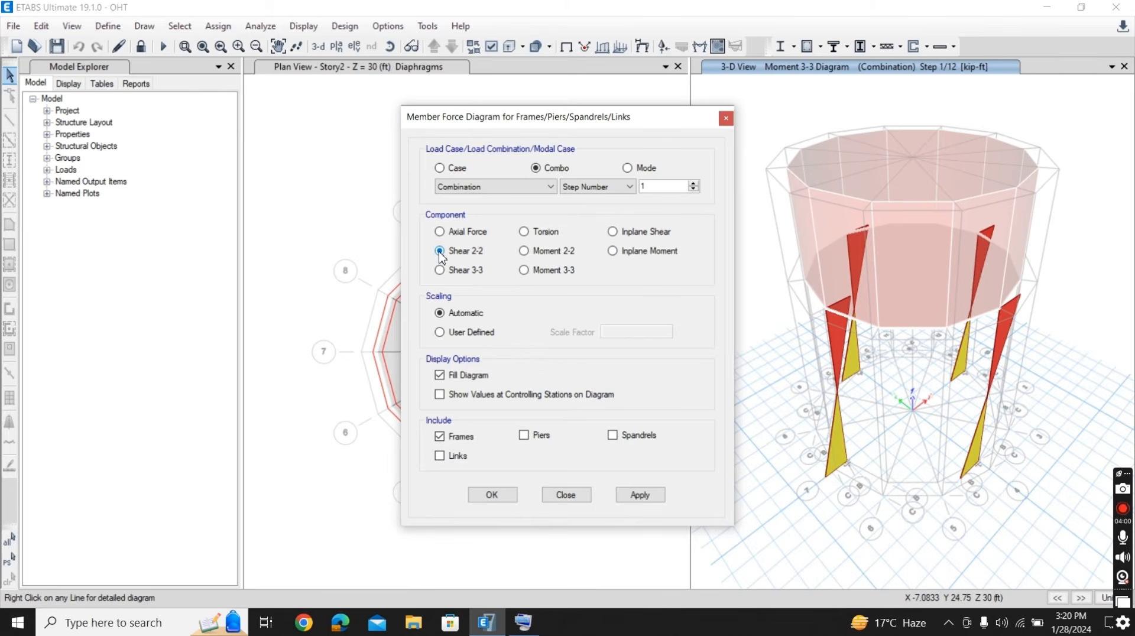
{"action": "left_click", "coordinate": [637, 495]}
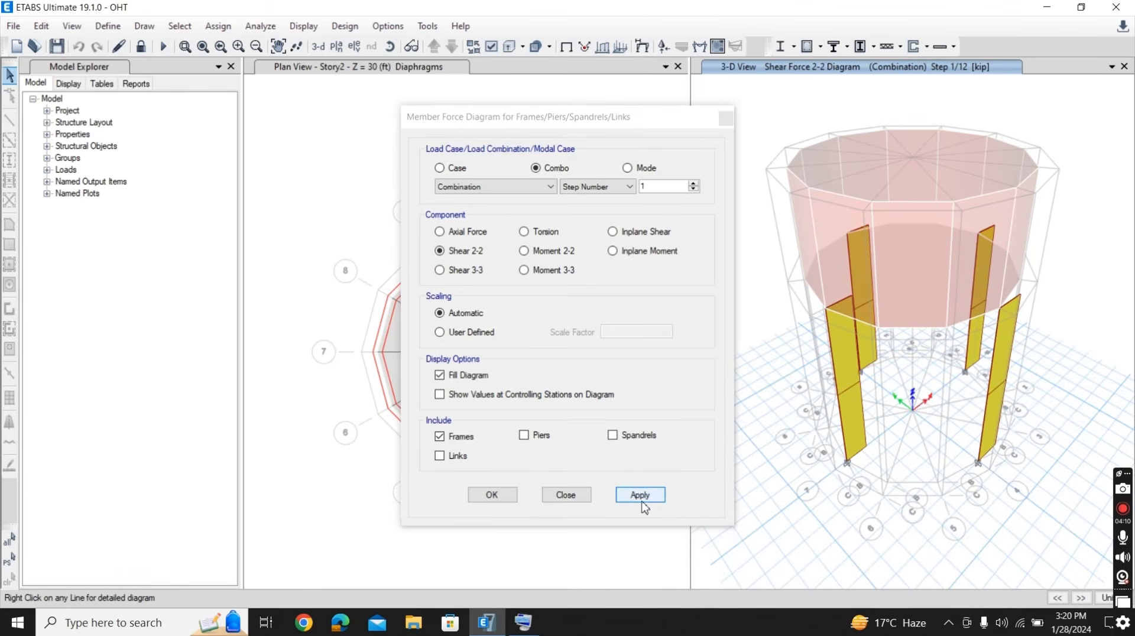
{"action": "left_click", "coordinate": [493, 501]}
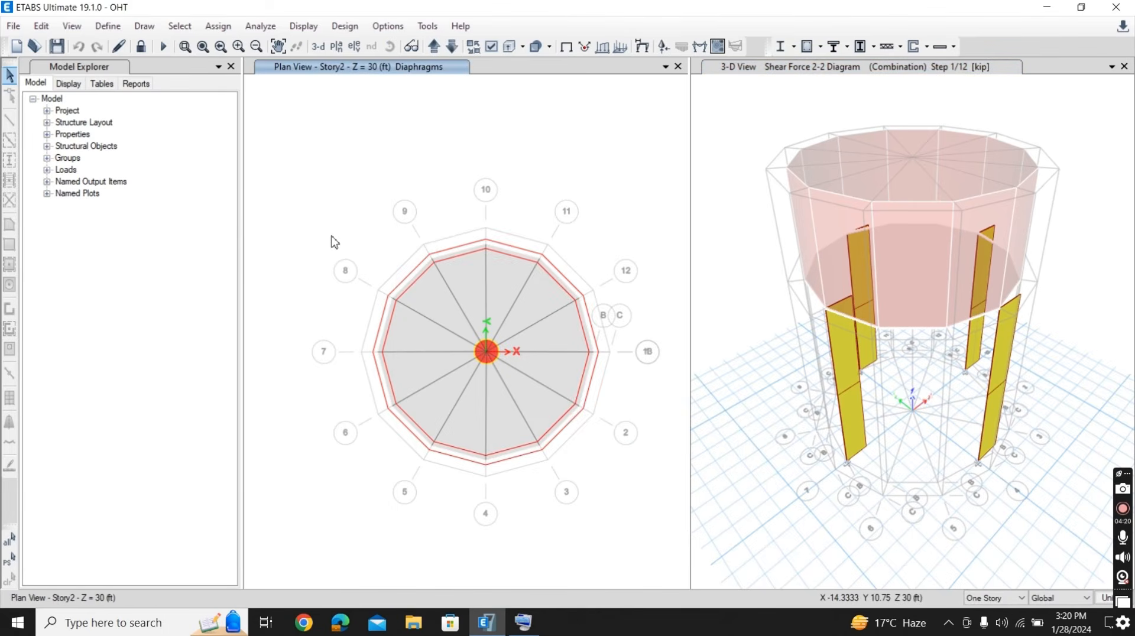
- Display the shell resultant MMax contours in the Story2 plan for Combination at step 1, with a contour range of 0 to 1.125 kip-ft/ft
{"action": "left_click", "coordinate": [301, 26]}
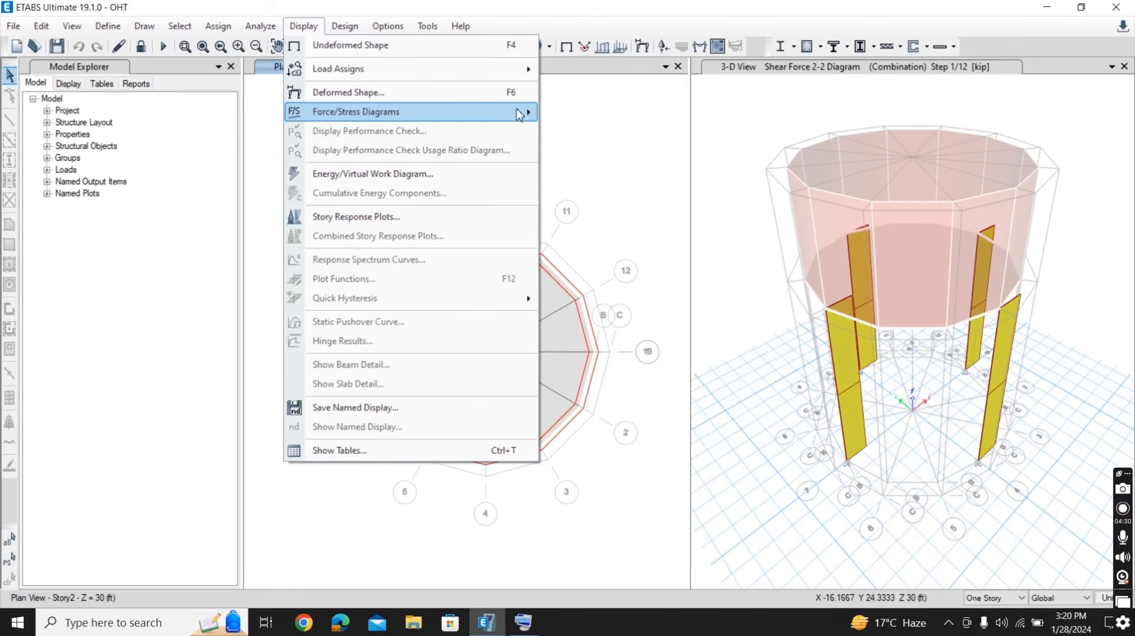
{"action": "mouse_move", "coordinate": [519, 113]}
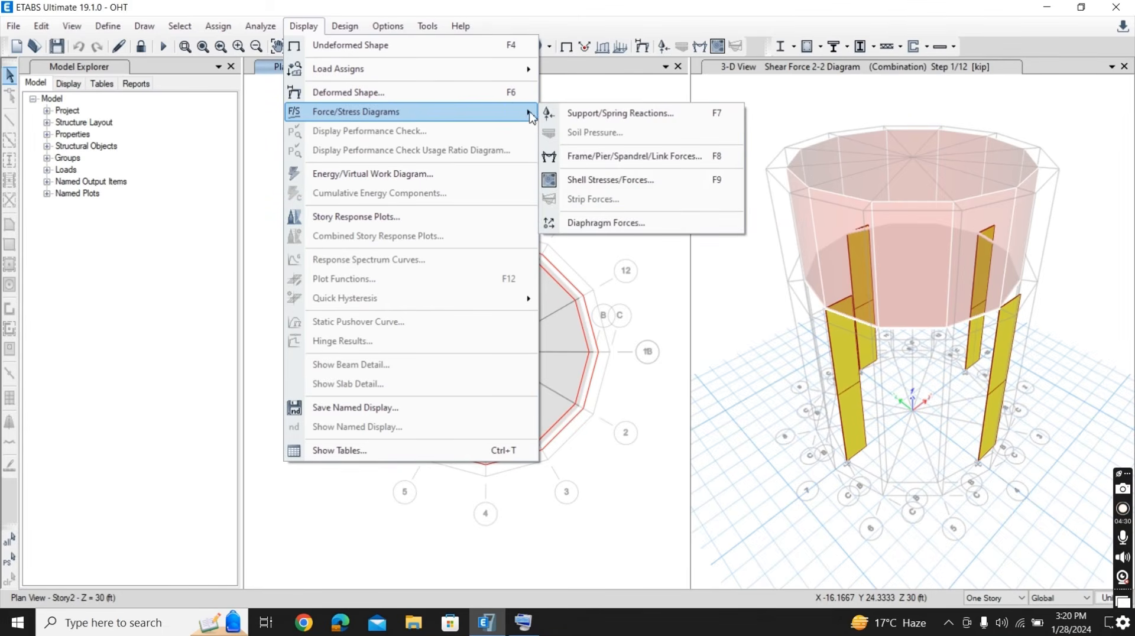
{"action": "left_click", "coordinate": [625, 184]}
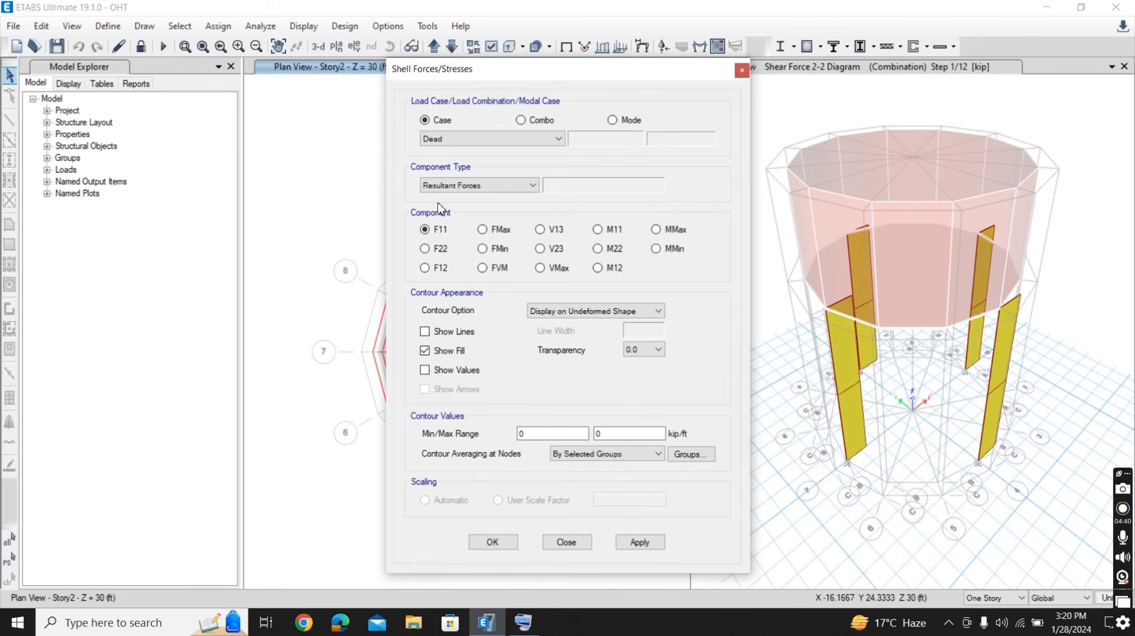
{"action": "left_click", "coordinate": [656, 230]}
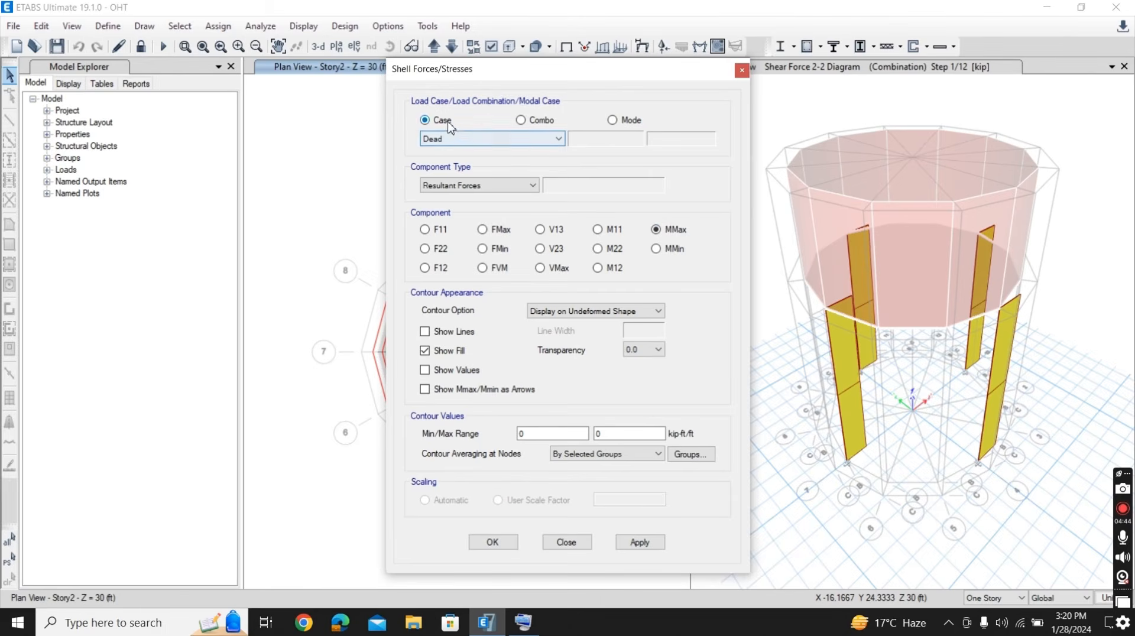
{"action": "left_click", "coordinate": [521, 121]}
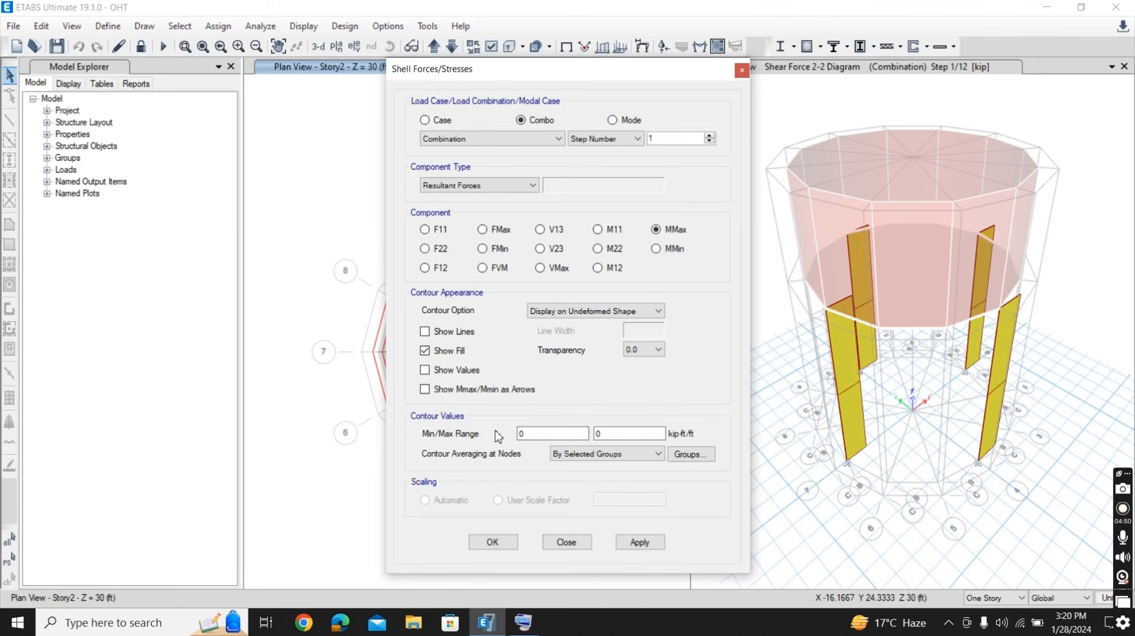
{"action": "left_click", "coordinate": [614, 434]}
{"action": "key", "text": "BackSpace"}
{"action": "type", "text": "1.125"}
{"action": "left_click", "coordinate": [639, 544]}
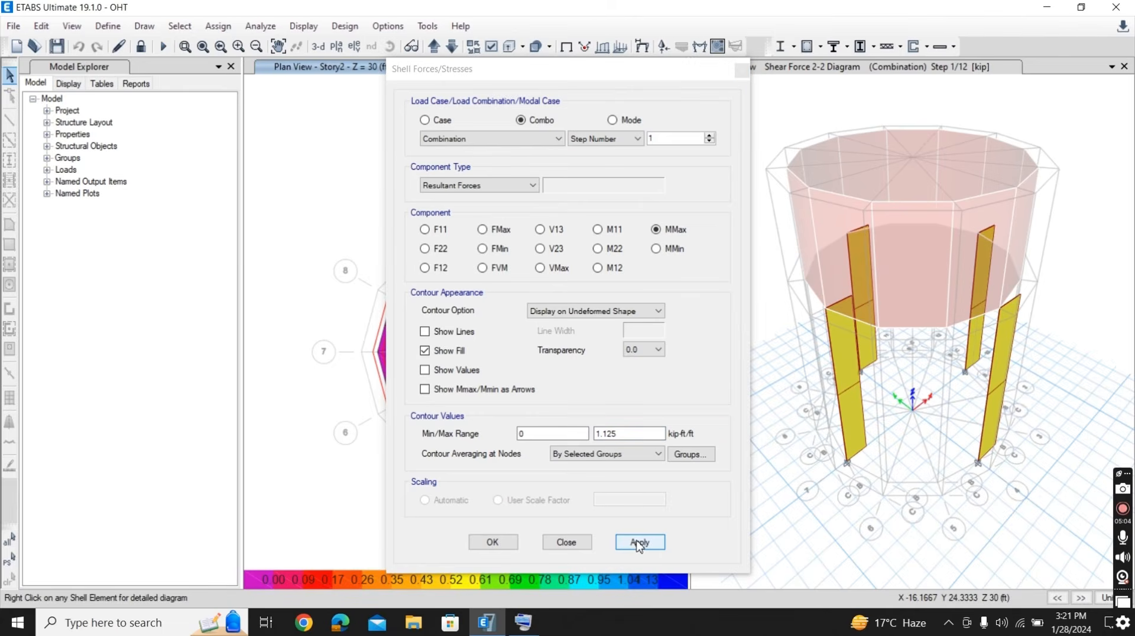
{"action": "left_click", "coordinate": [500, 547]}
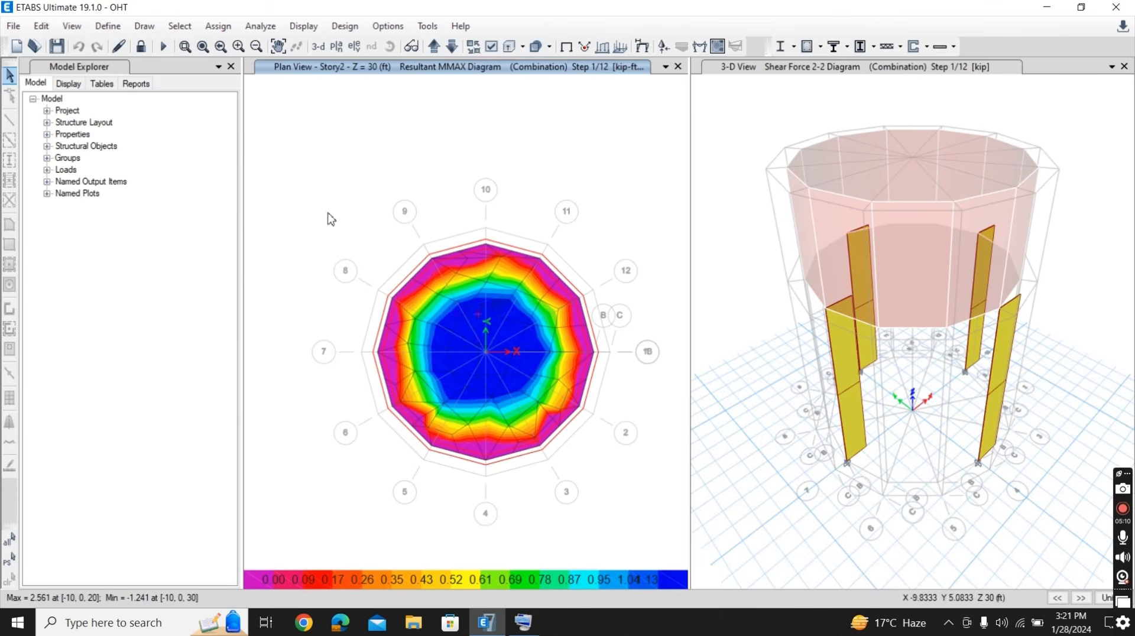
- Display the shell resultant MMax contours in the 3-D view for load combination Combination at step 1, with the contour range at 0 to 0
{"action": "left_click", "coordinate": [738, 67]}
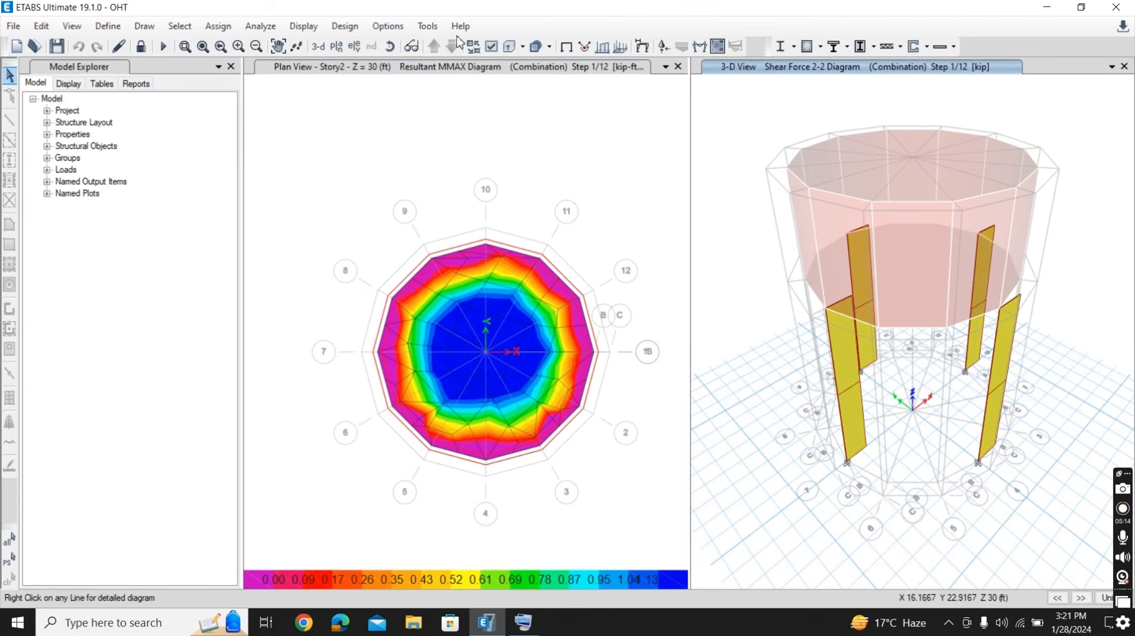
{"action": "left_click", "coordinate": [303, 27]}
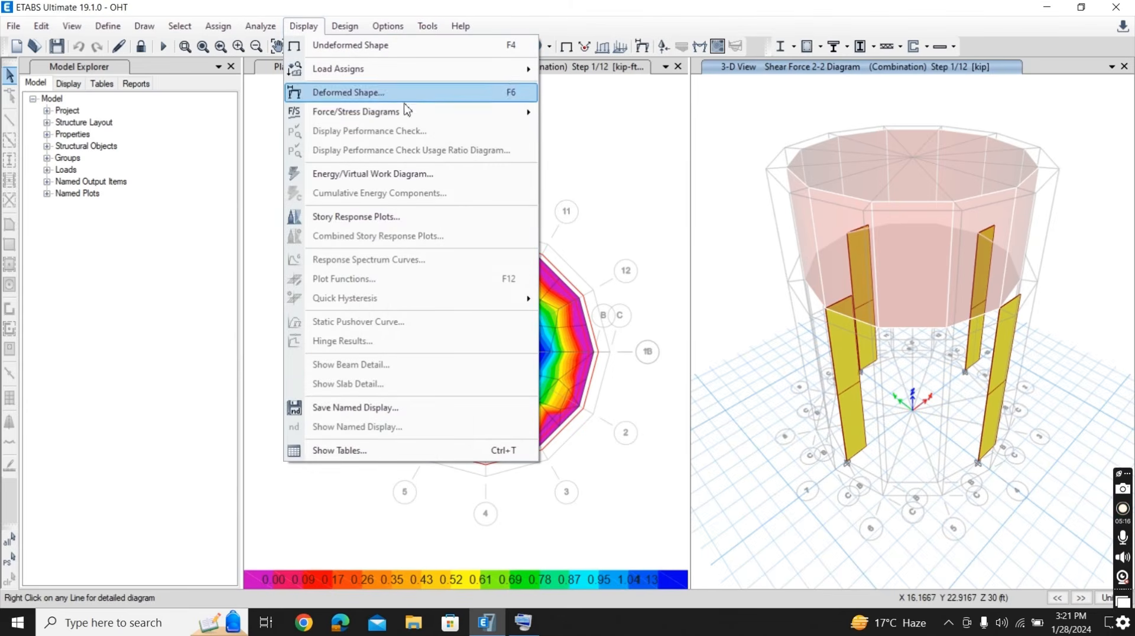
{"action": "mouse_move", "coordinate": [416, 114]}
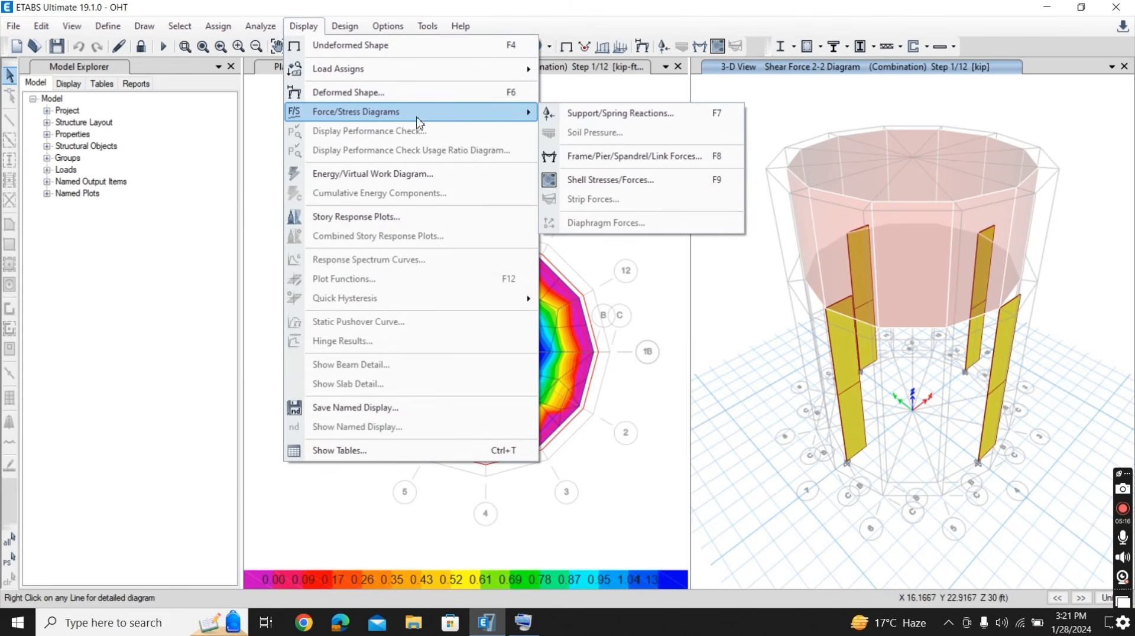
{"action": "left_click", "coordinate": [607, 183]}
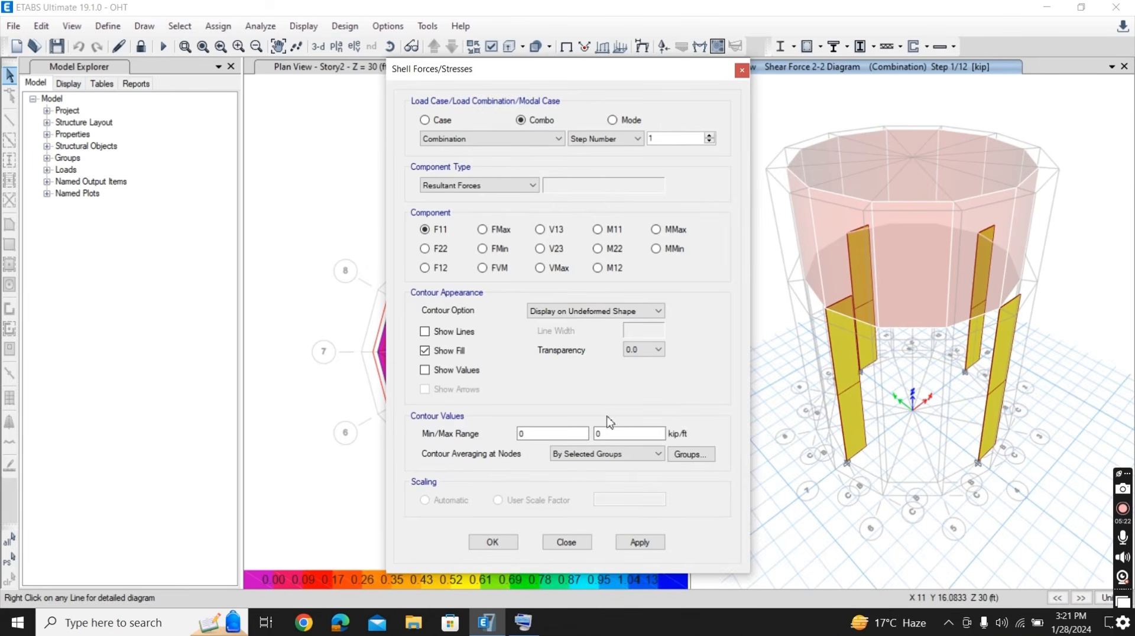
{"action": "left_click_drag", "start_coordinate": [608, 437], "coordinate": [594, 439]}
{"action": "type", "text": "1.125"}
{"action": "left_click", "coordinate": [655, 229]}
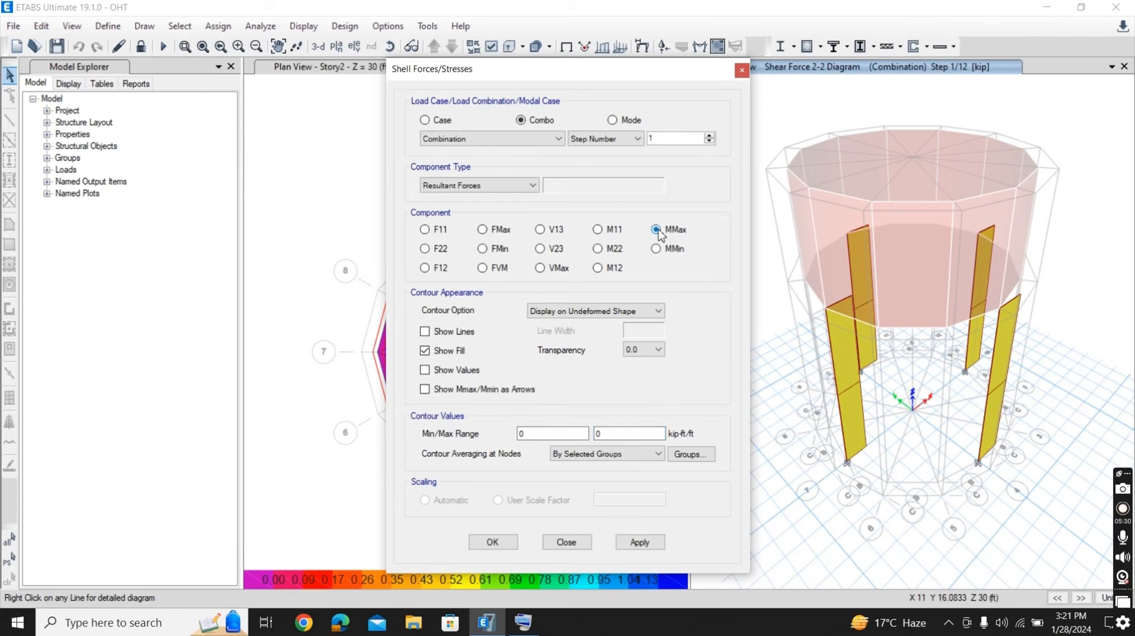
{"action": "left_click", "coordinate": [638, 543]}
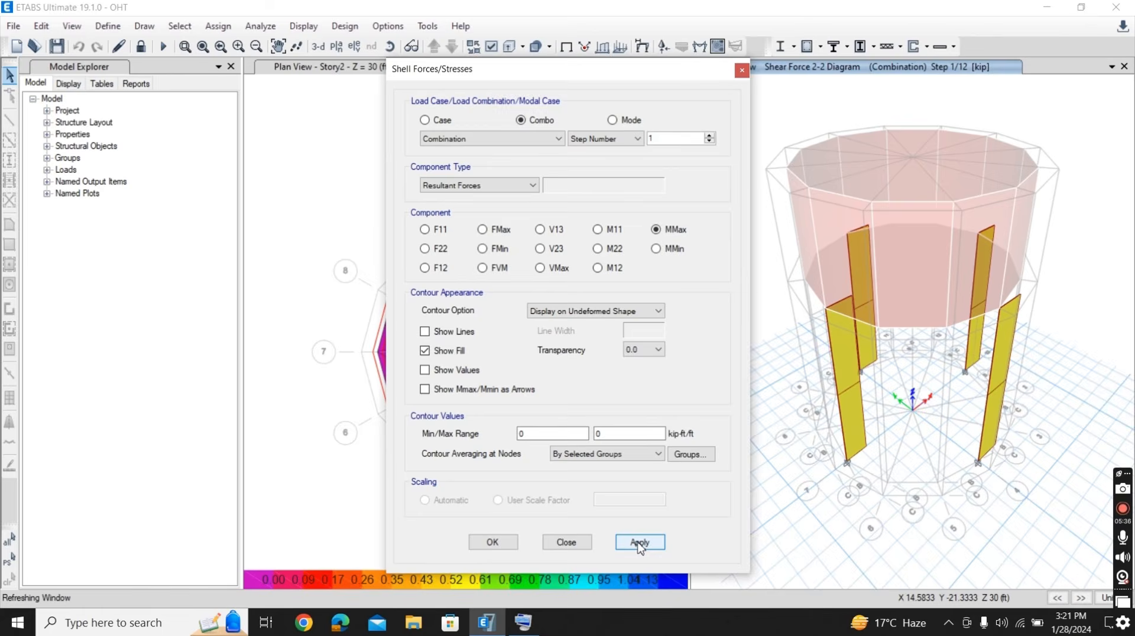
{"action": "left_click", "coordinate": [496, 542]}
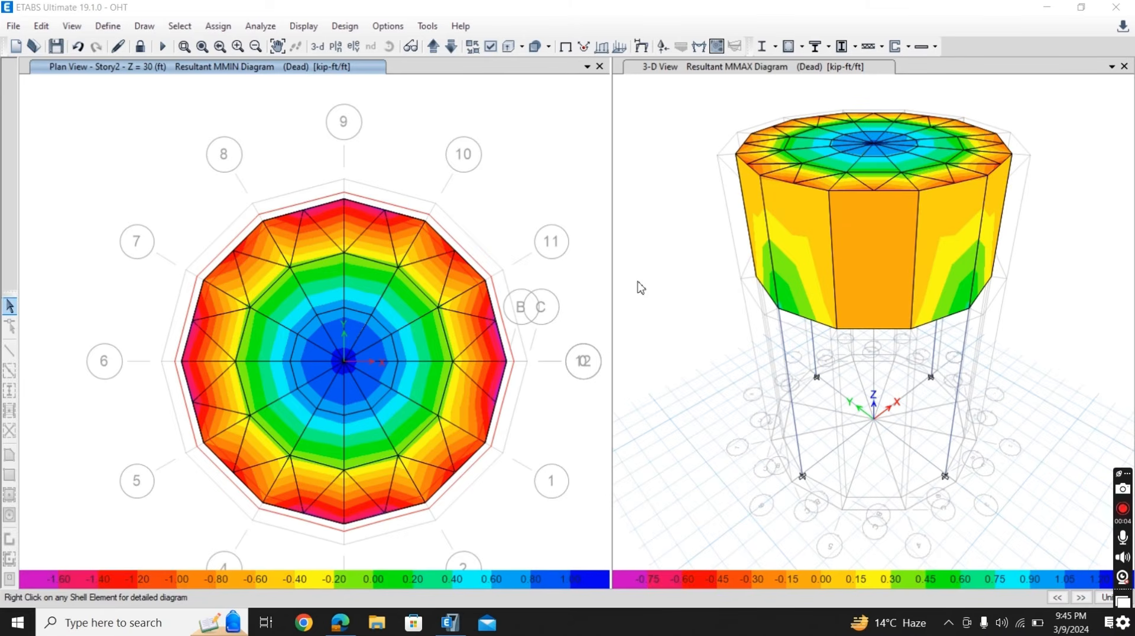
- Review the concrete frame design preferences and accept them with ACI 318-19 as the design code
{"action": "left_click", "coordinate": [349, 30]}
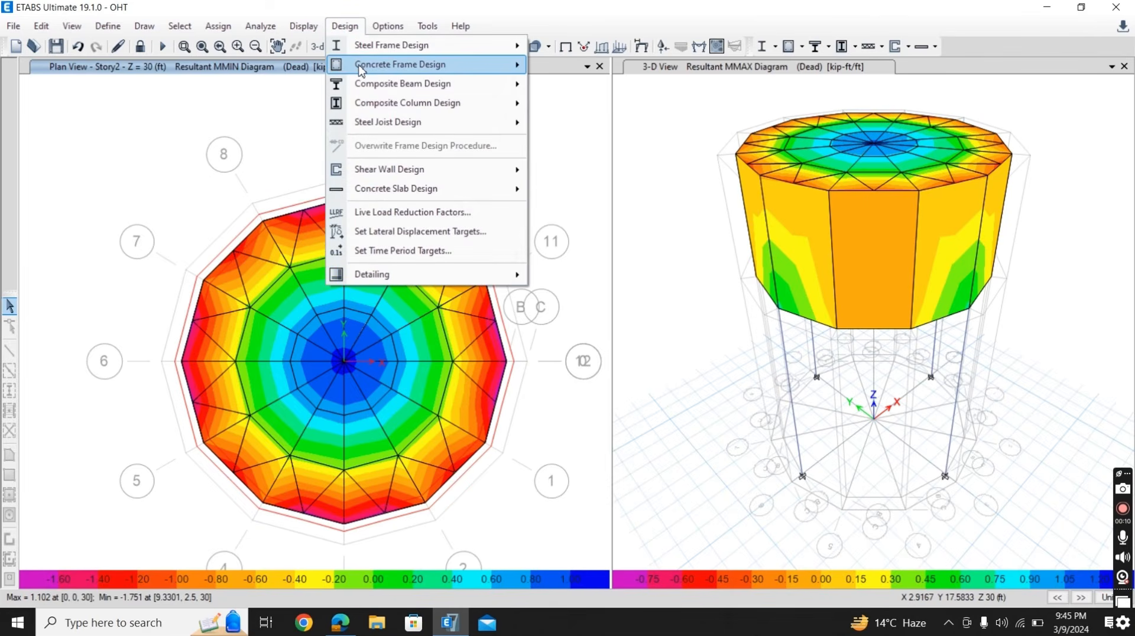
{"action": "mouse_move", "coordinate": [360, 70]}
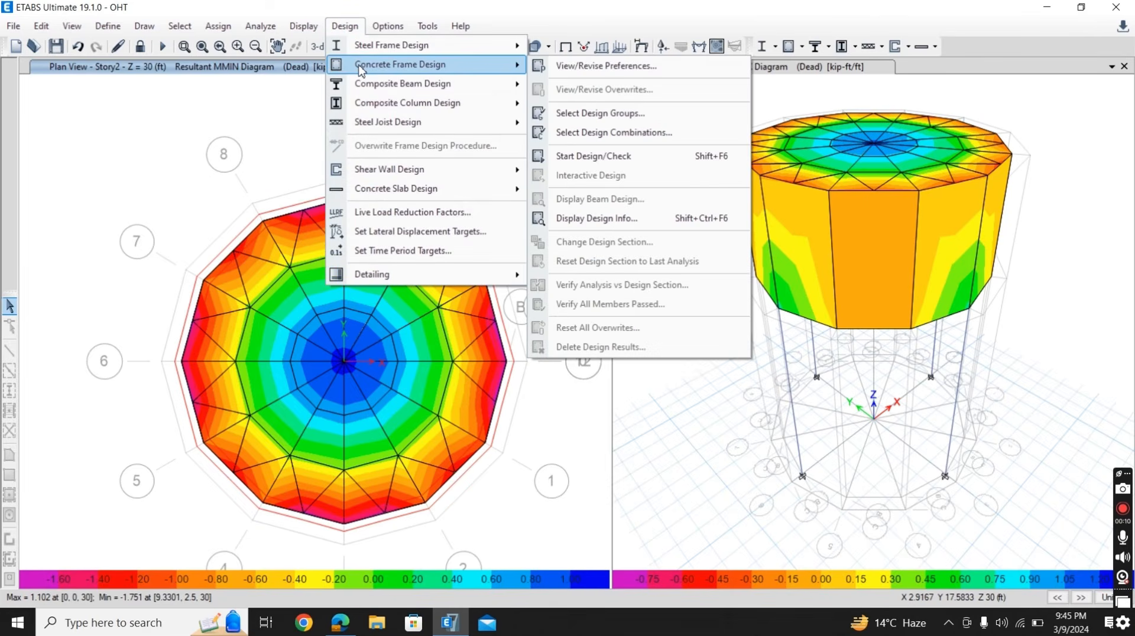
{"action": "left_click", "coordinate": [577, 68]}
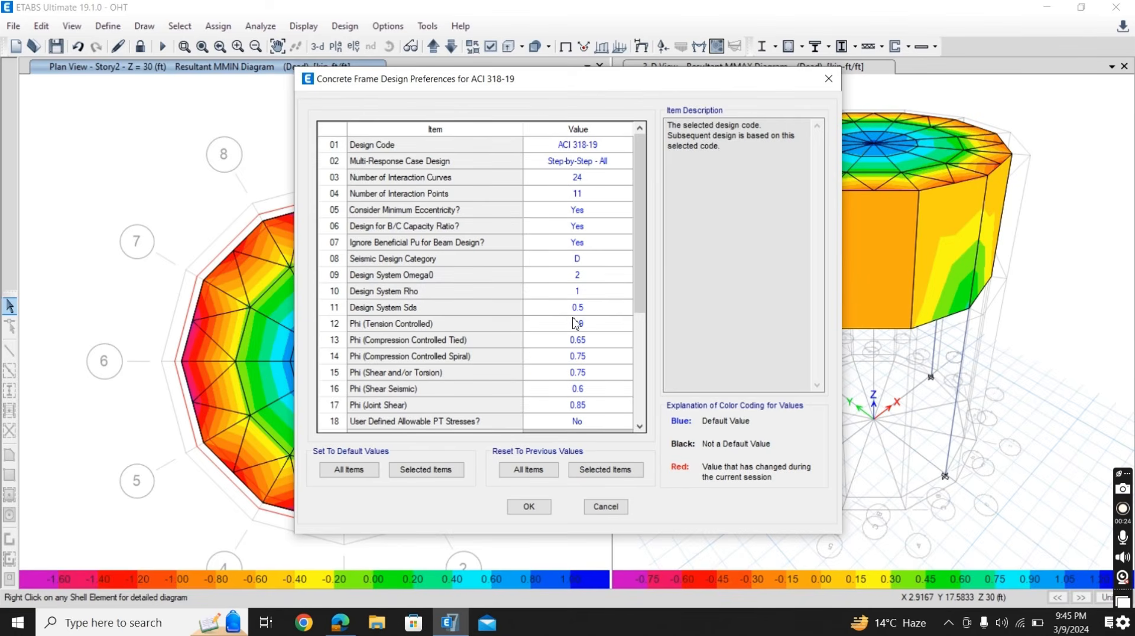
{"action": "left_click", "coordinate": [529, 507]}
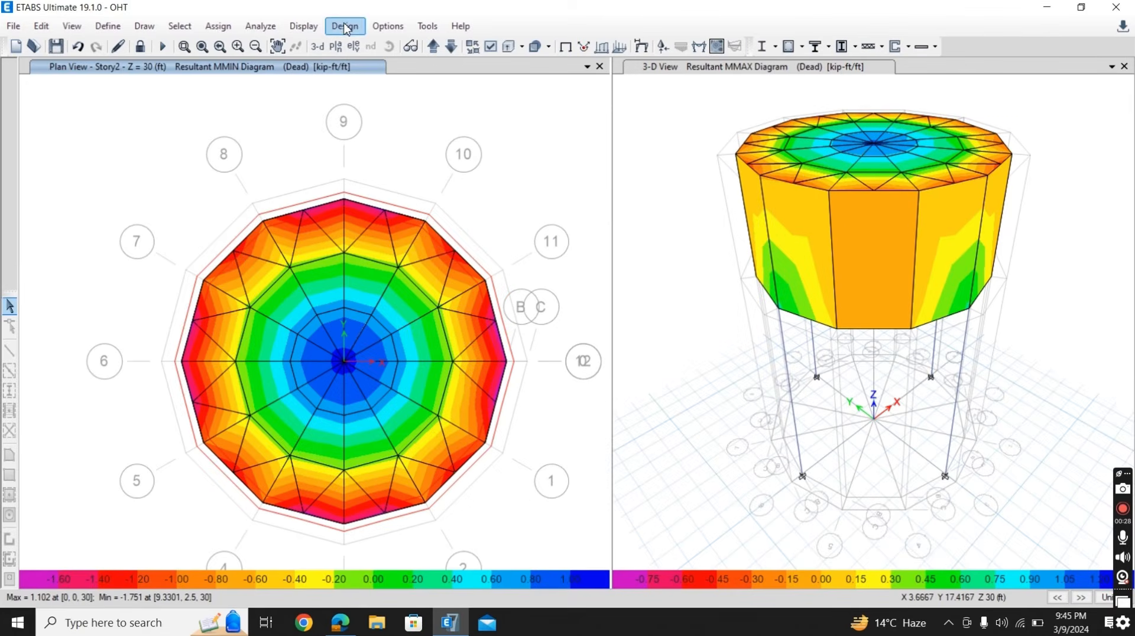
- Add the group All to the concrete frame design groups
{"action": "left_click", "coordinate": [345, 26]}
{"action": "mouse_move", "coordinate": [363, 66]}
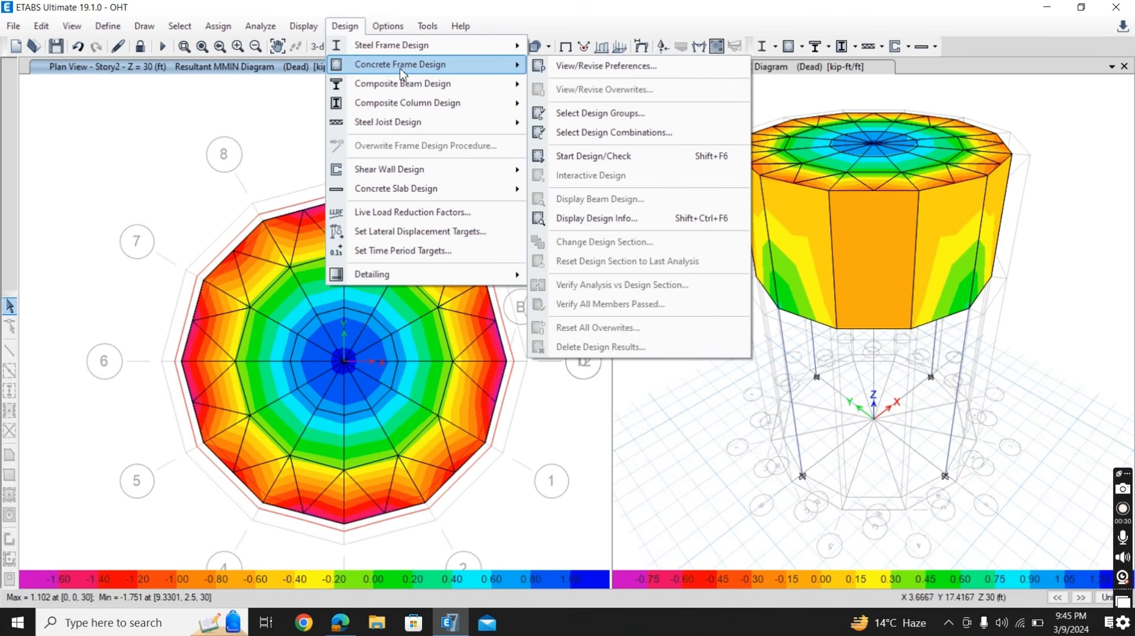
{"action": "left_click", "coordinate": [588, 115]}
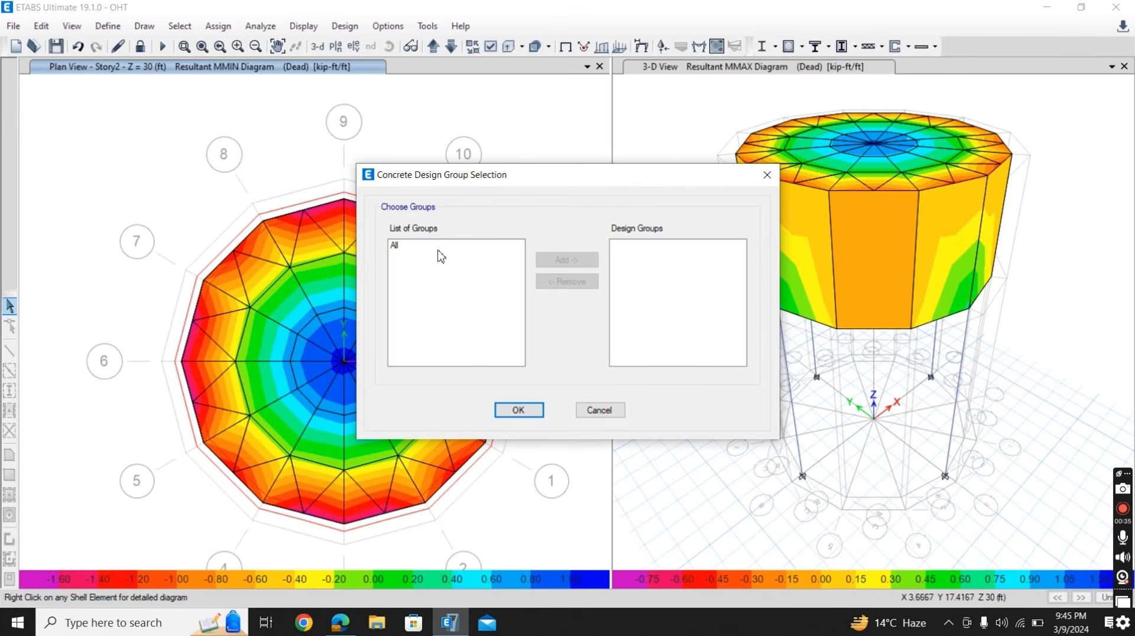
{"action": "left_click", "coordinate": [397, 246]}
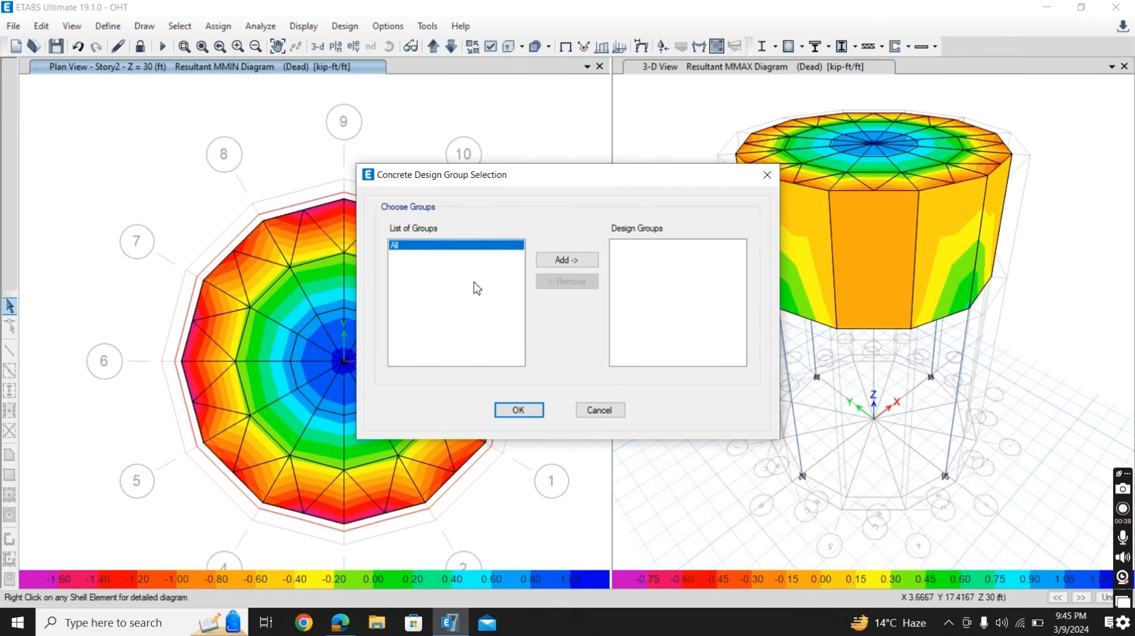
{"action": "left_click", "coordinate": [553, 263]}
{"action": "left_click", "coordinate": [518, 410]}
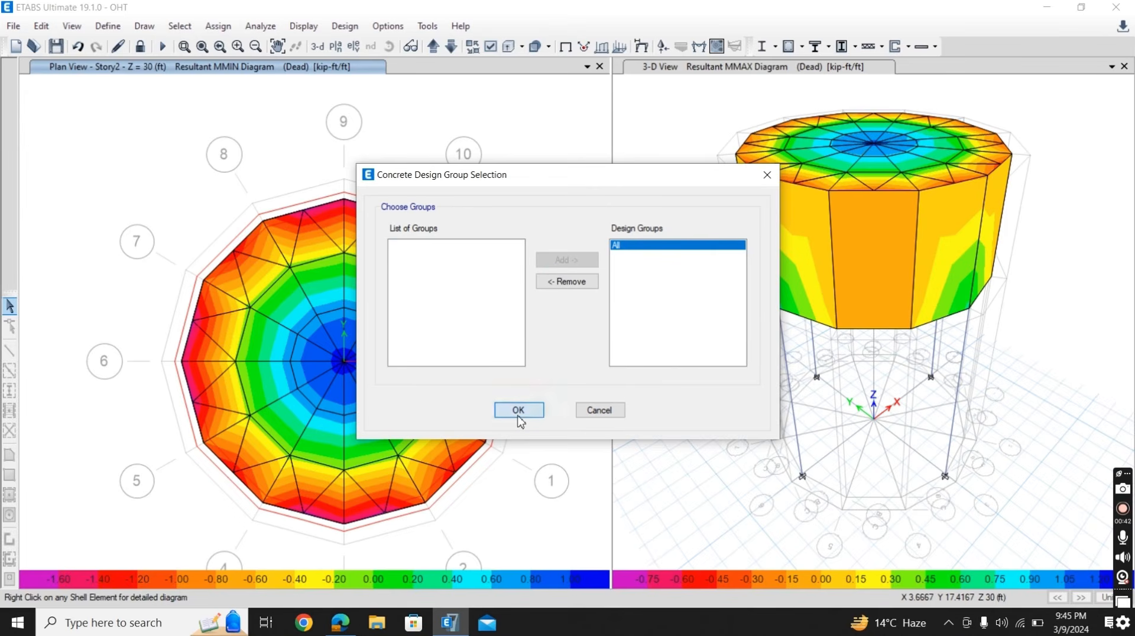
- Replace concrete frame design combinations UDConS1 through UDConS14 with the load combination named Combination
{"action": "left_click", "coordinate": [345, 26]}
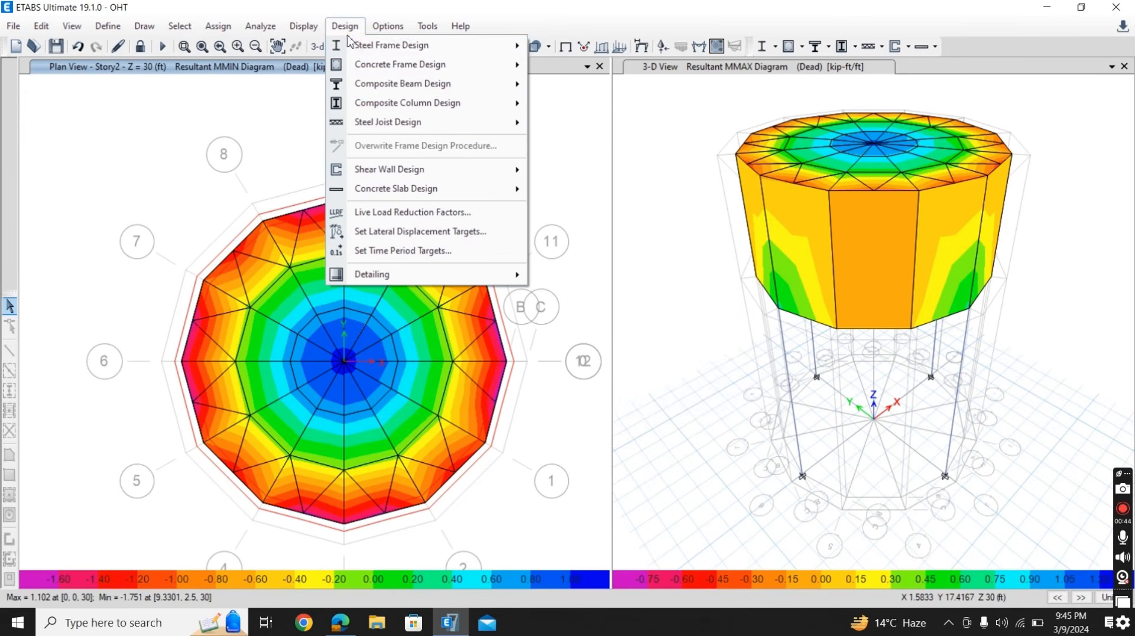
{"action": "mouse_move", "coordinate": [413, 64]}
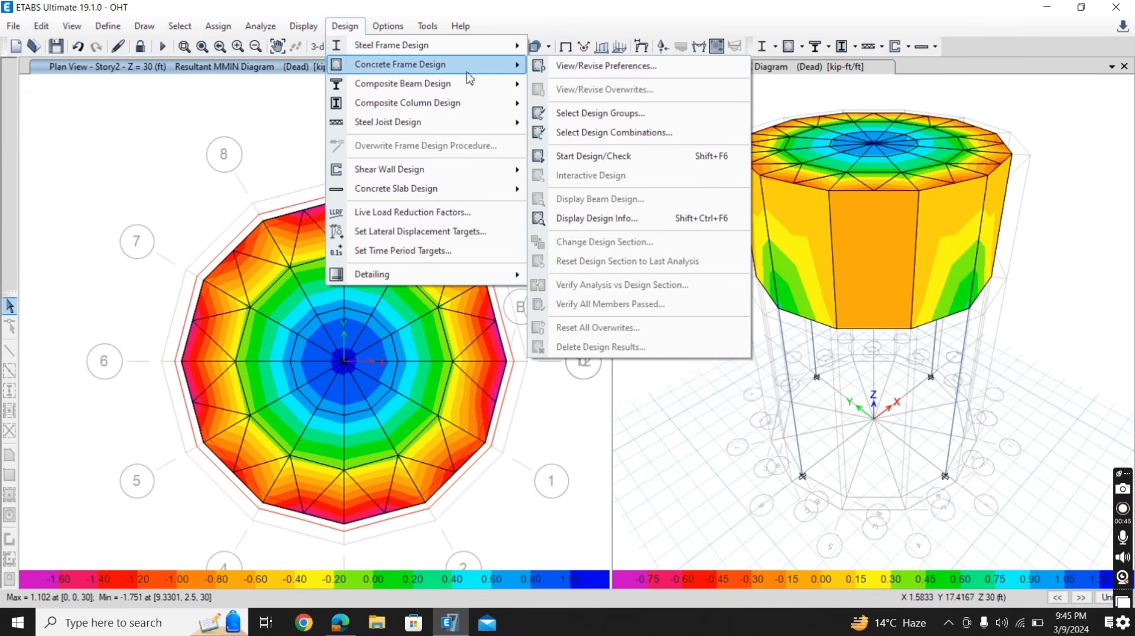
{"action": "left_click", "coordinate": [600, 132]}
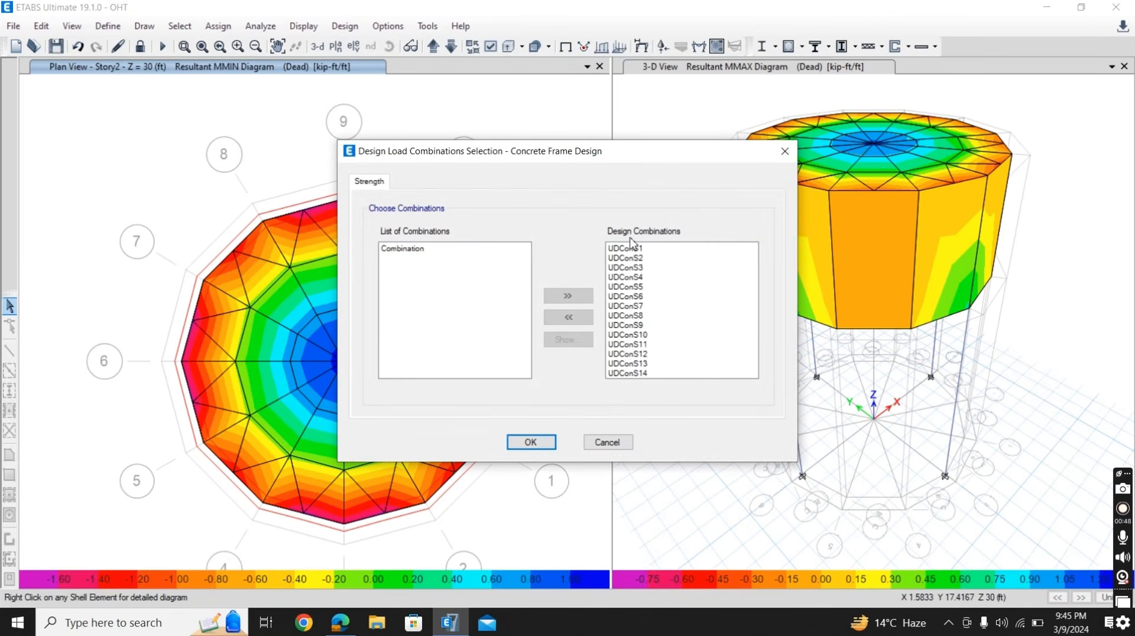
{"action": "mouse_move", "coordinate": [631, 251]}
{"action": "left_click_drag", "start_coordinate": [631, 252], "coordinate": [633, 388]}
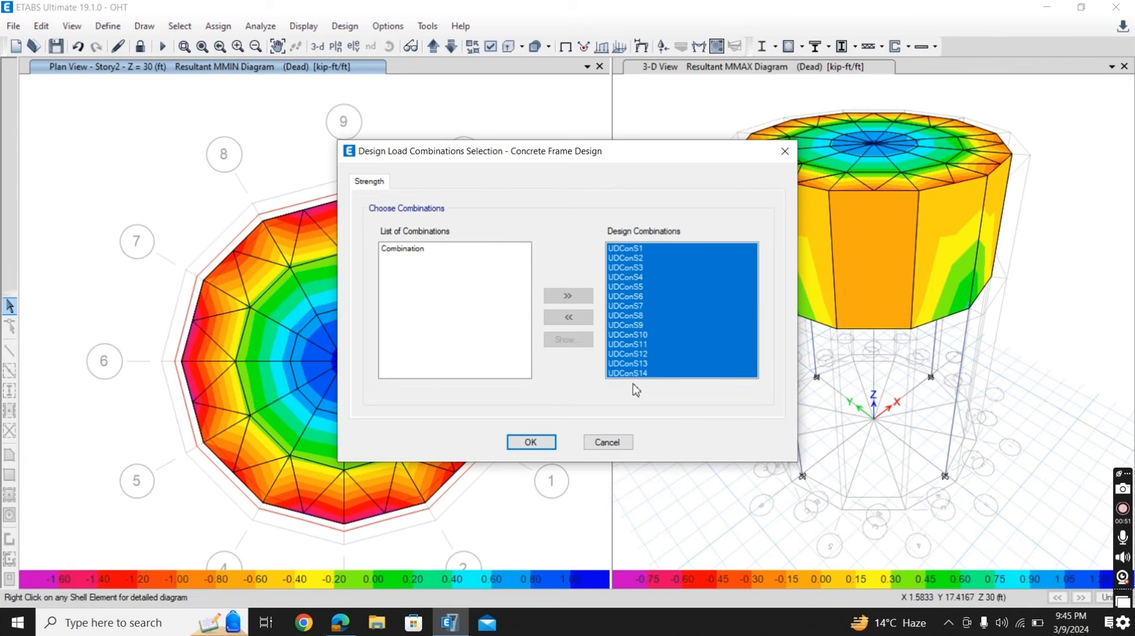
{"action": "left_click", "coordinate": [567, 318]}
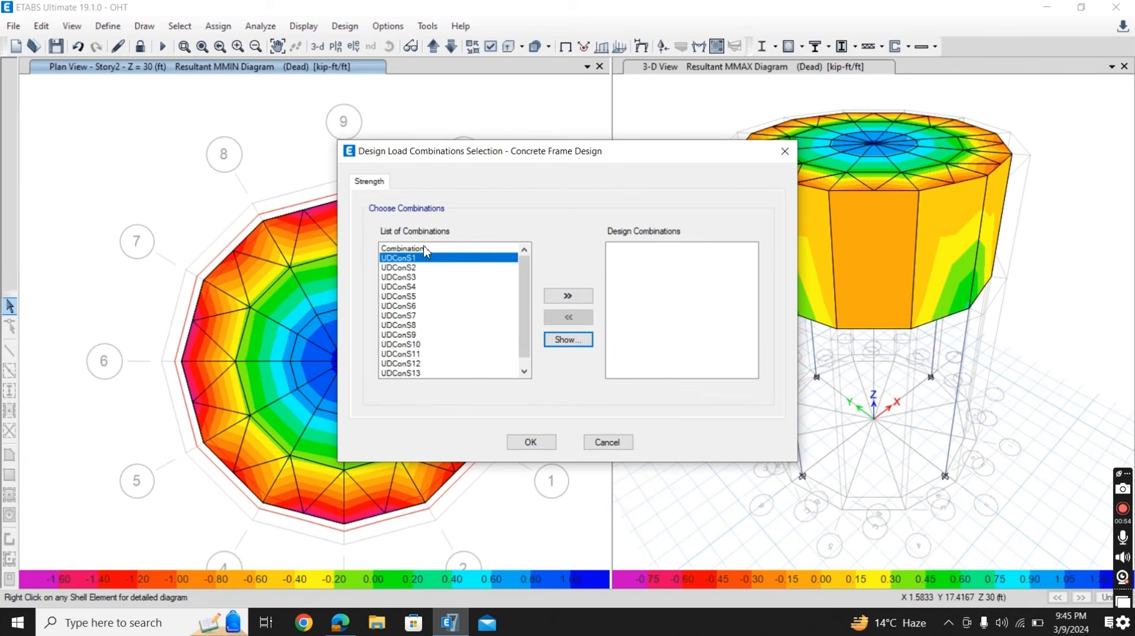
{"action": "left_click", "coordinate": [426, 248]}
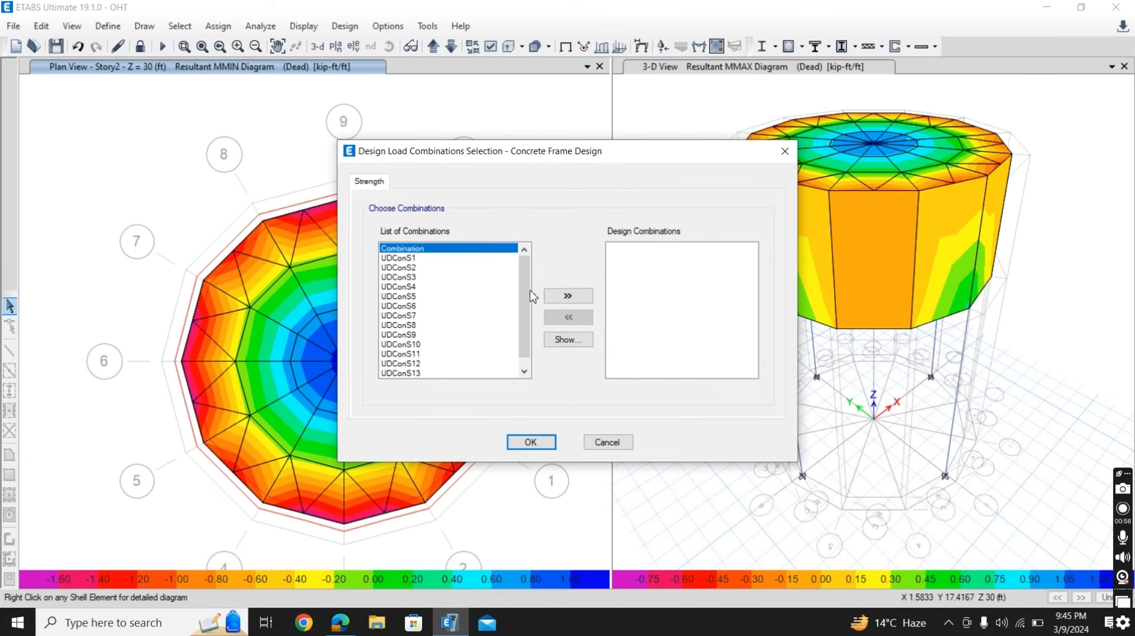
{"action": "left_click", "coordinate": [567, 295]}
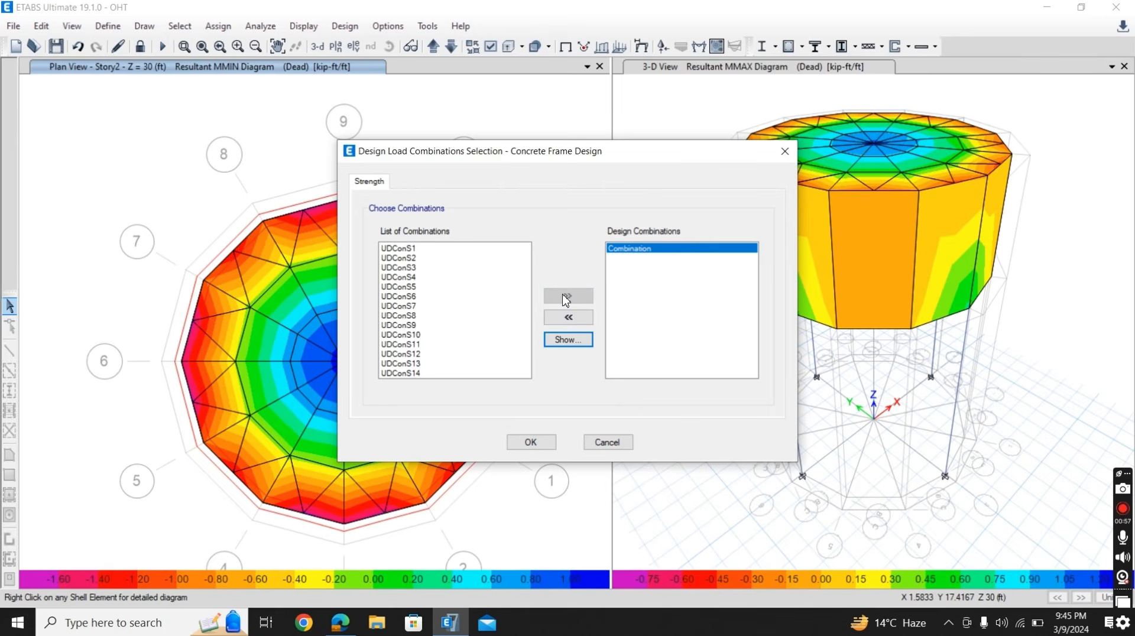
{"action": "left_click", "coordinate": [531, 442]}
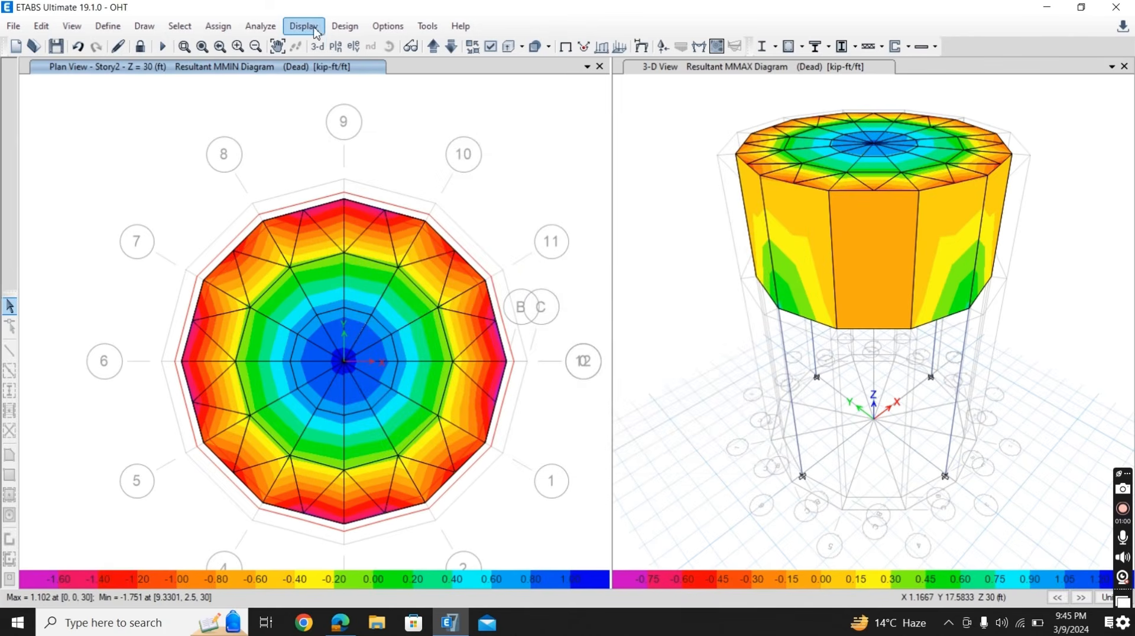
- Run the concrete frame design check on the structure
{"action": "left_click", "coordinate": [345, 26]}
{"action": "mouse_move", "coordinate": [368, 64]}
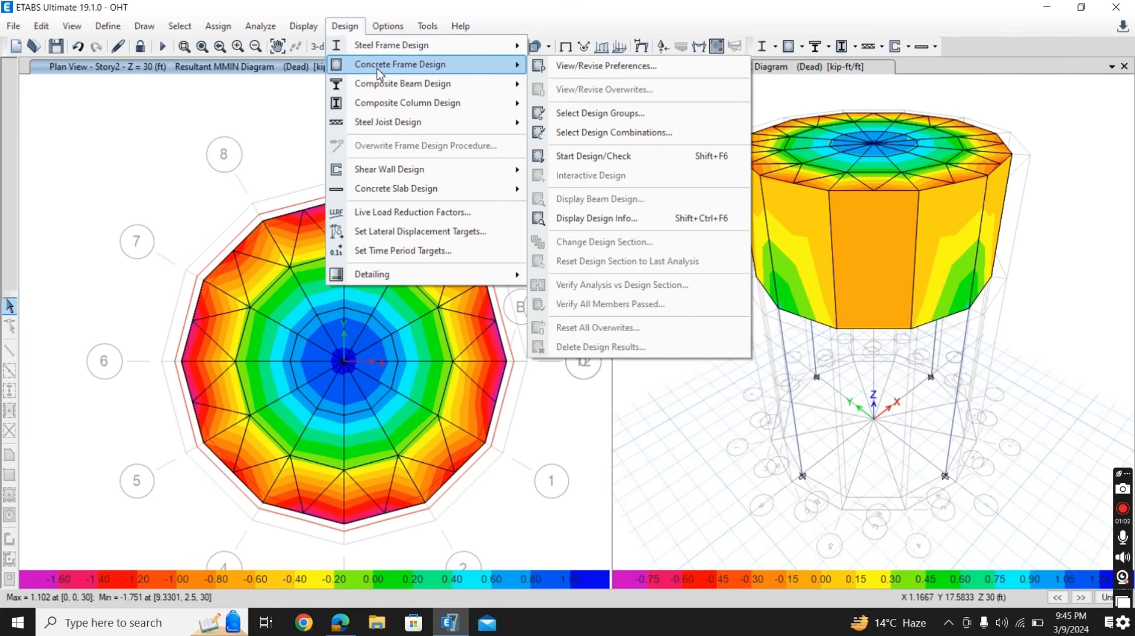
{"action": "left_click", "coordinate": [606, 156]}
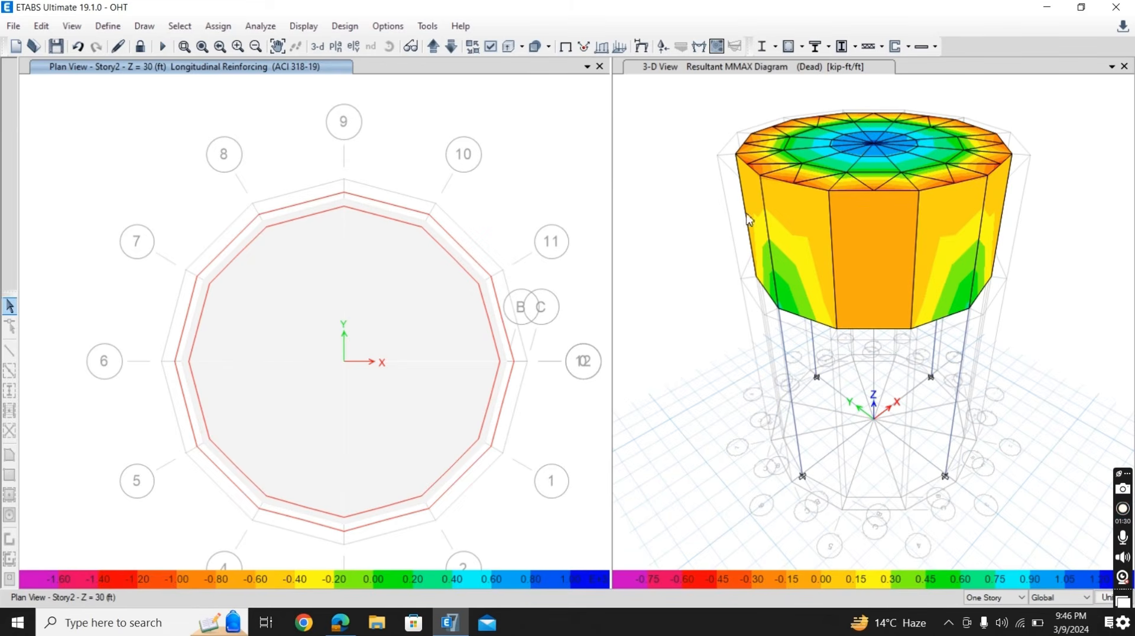
- Display the Rebar Percentage design output for the concrete frames in the 3-D view
{"action": "left_click", "coordinate": [708, 73]}
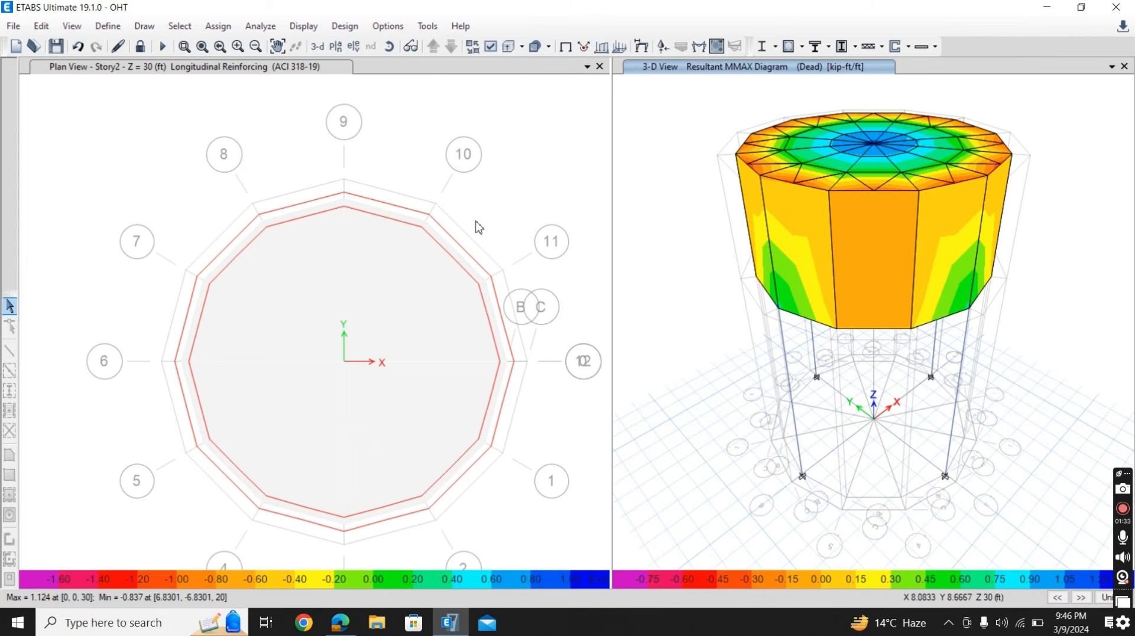
{"action": "left_click", "coordinate": [340, 26]}
{"action": "mouse_move", "coordinate": [369, 65]}
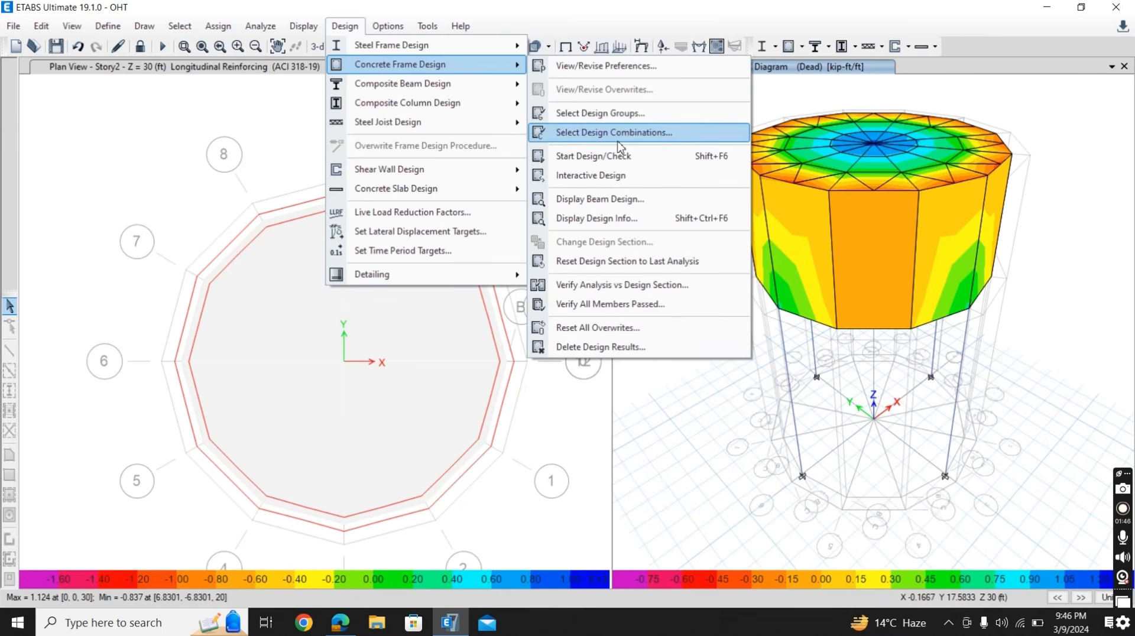
{"action": "left_click", "coordinate": [614, 223]}
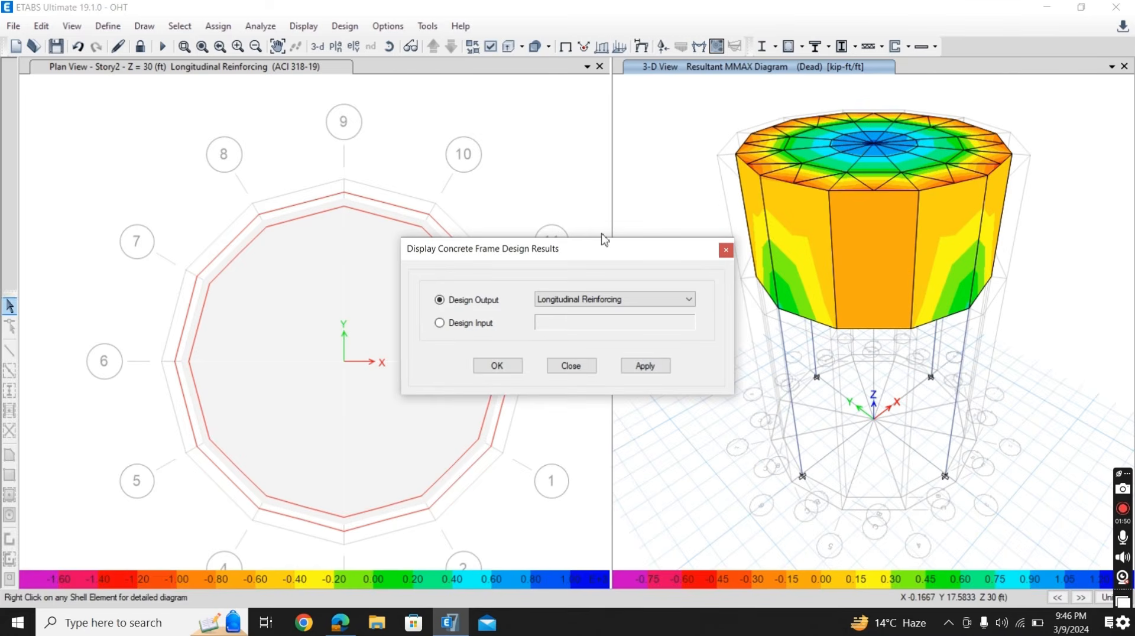
{"action": "left_click", "coordinate": [590, 303]}
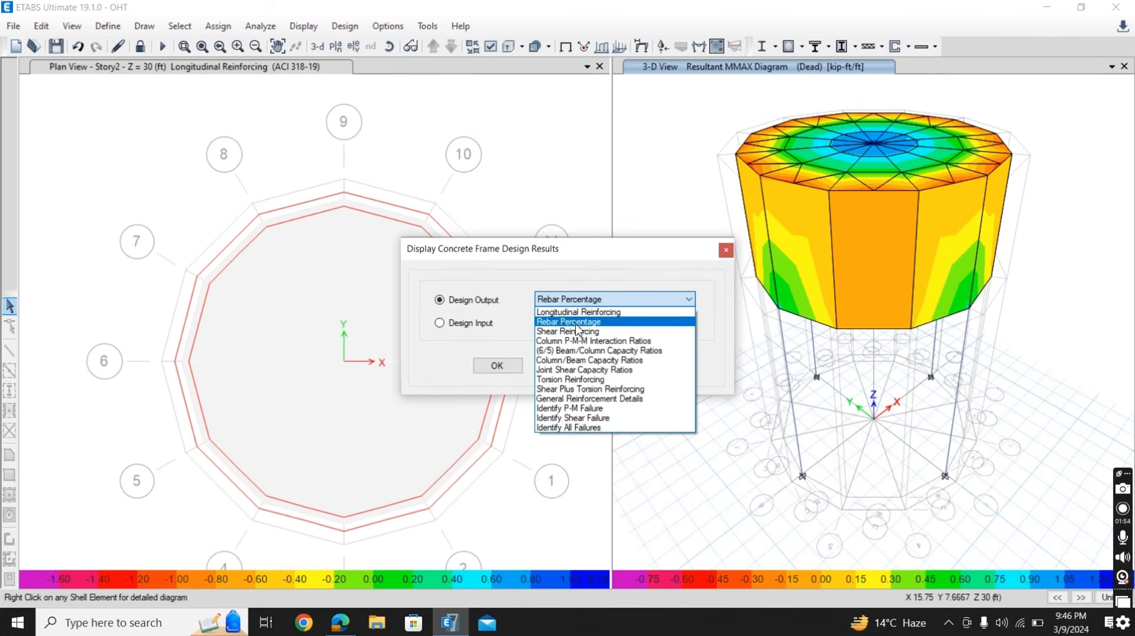
{"action": "left_click", "coordinate": [576, 324]}
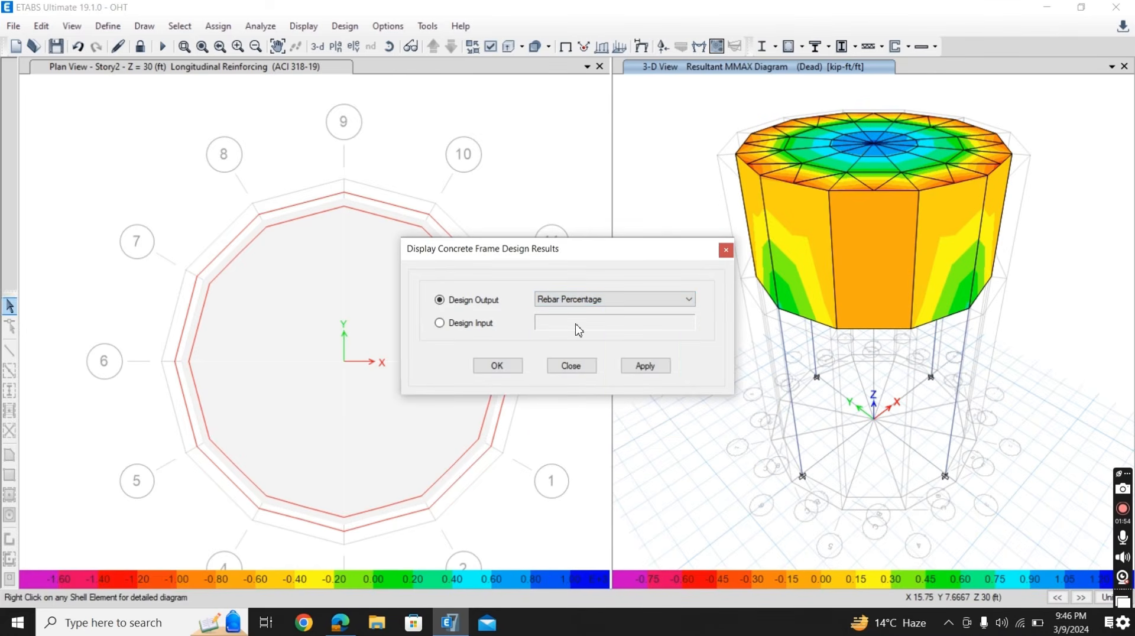
{"action": "left_click", "coordinate": [632, 366]}
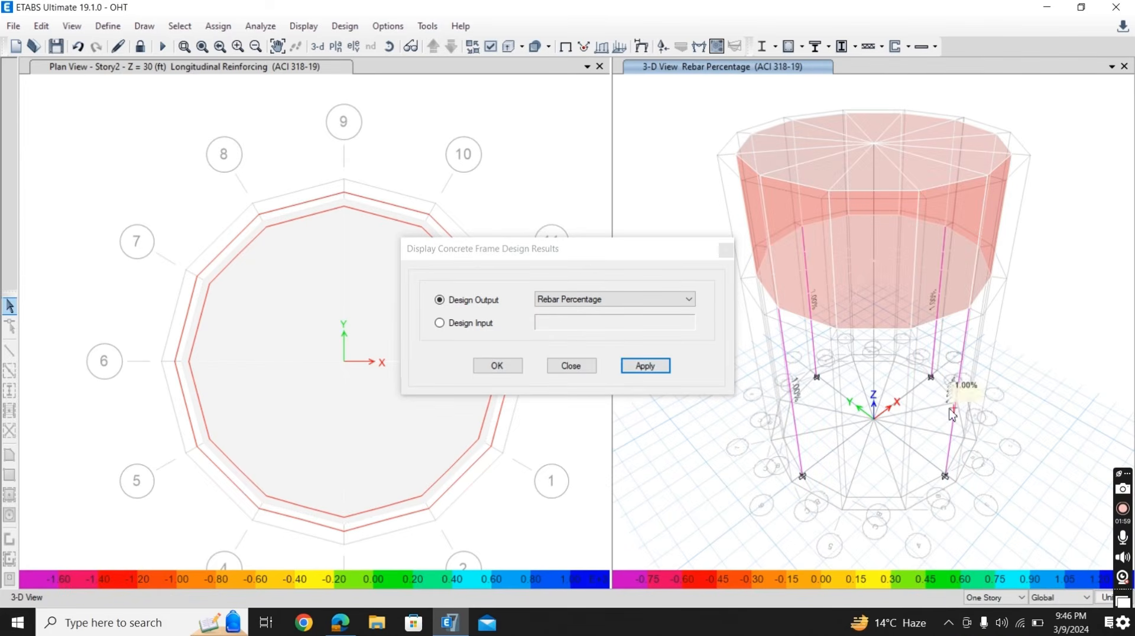
{"action": "left_click", "coordinate": [572, 368]}
- Verify the analysis sections against the design sections for the concrete frames and dismiss the report
{"action": "left_click", "coordinate": [344, 26]}
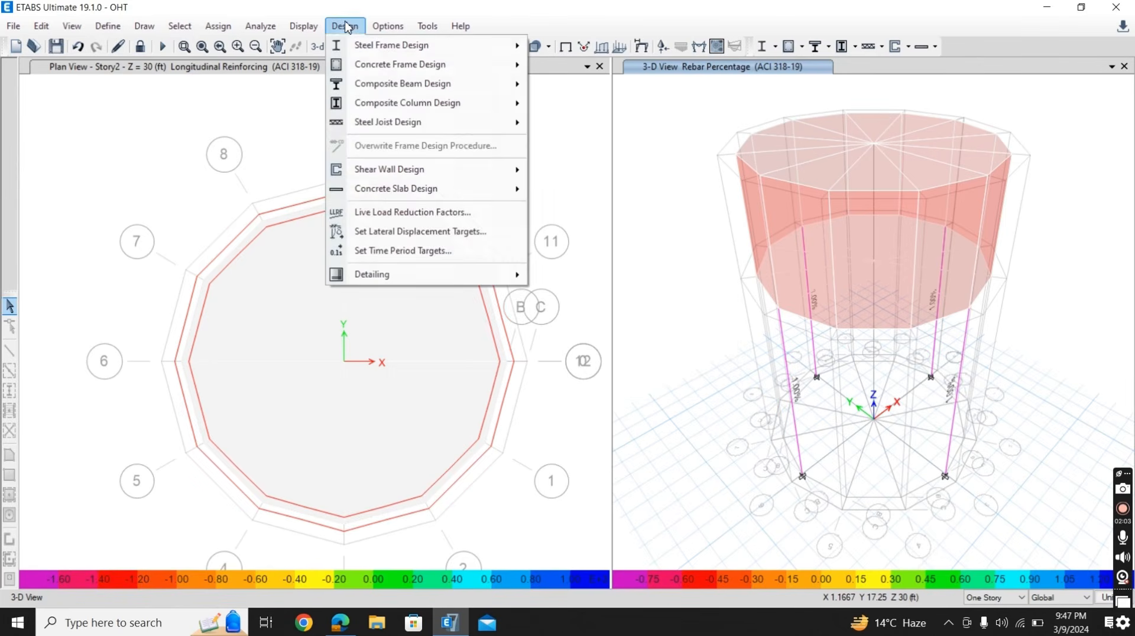
{"action": "mouse_move", "coordinate": [513, 68]}
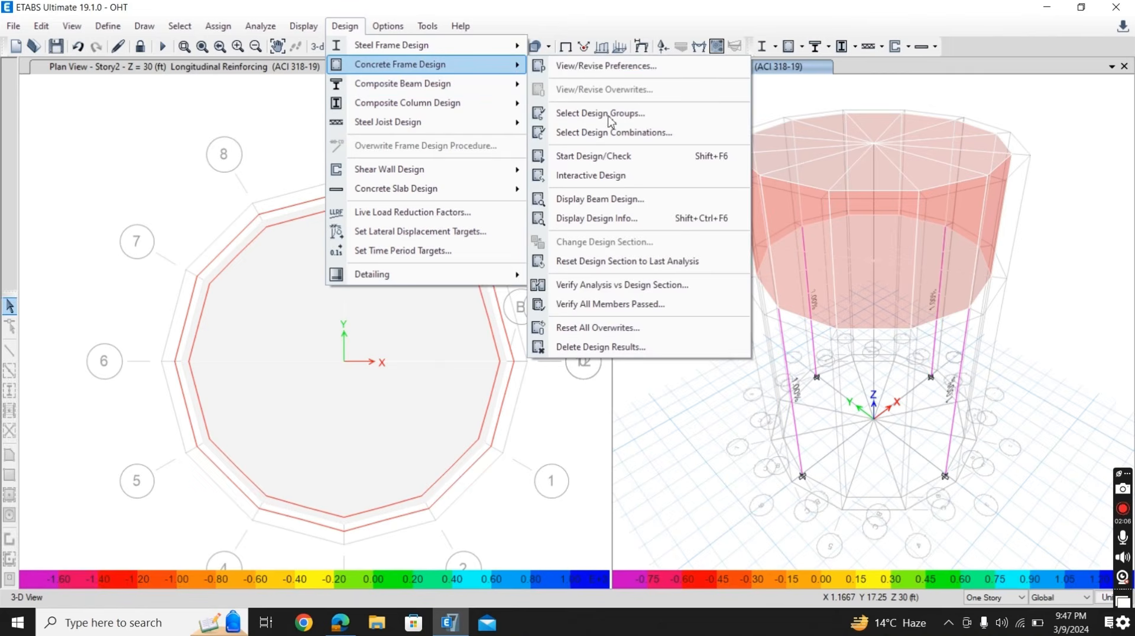
{"action": "left_click", "coordinate": [598, 289]}
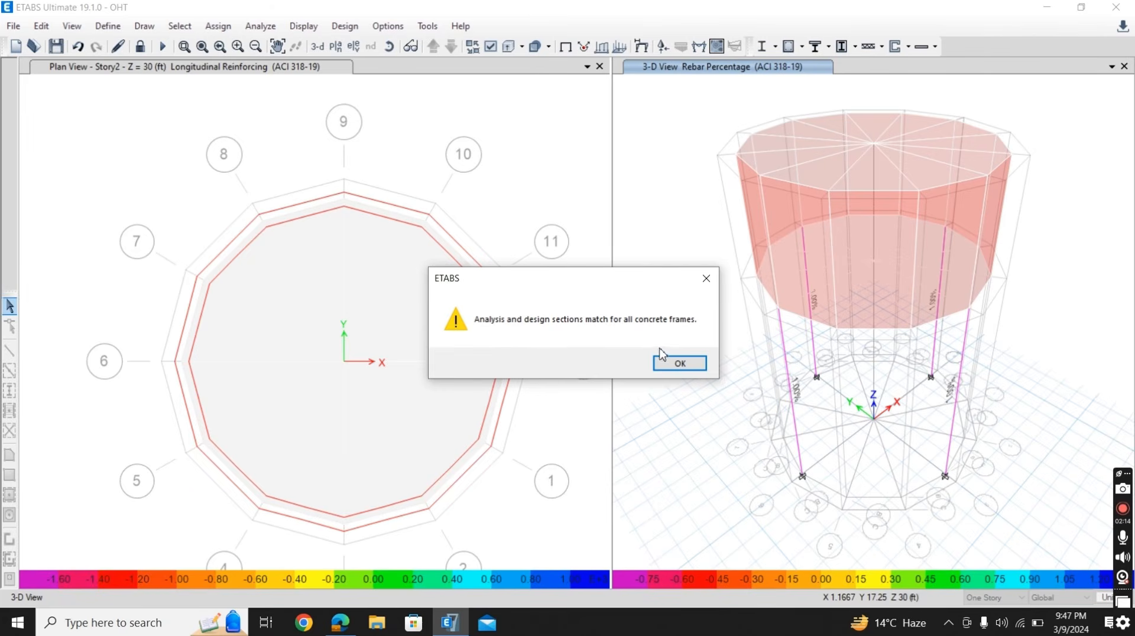
{"action": "left_click", "coordinate": [679, 363]}
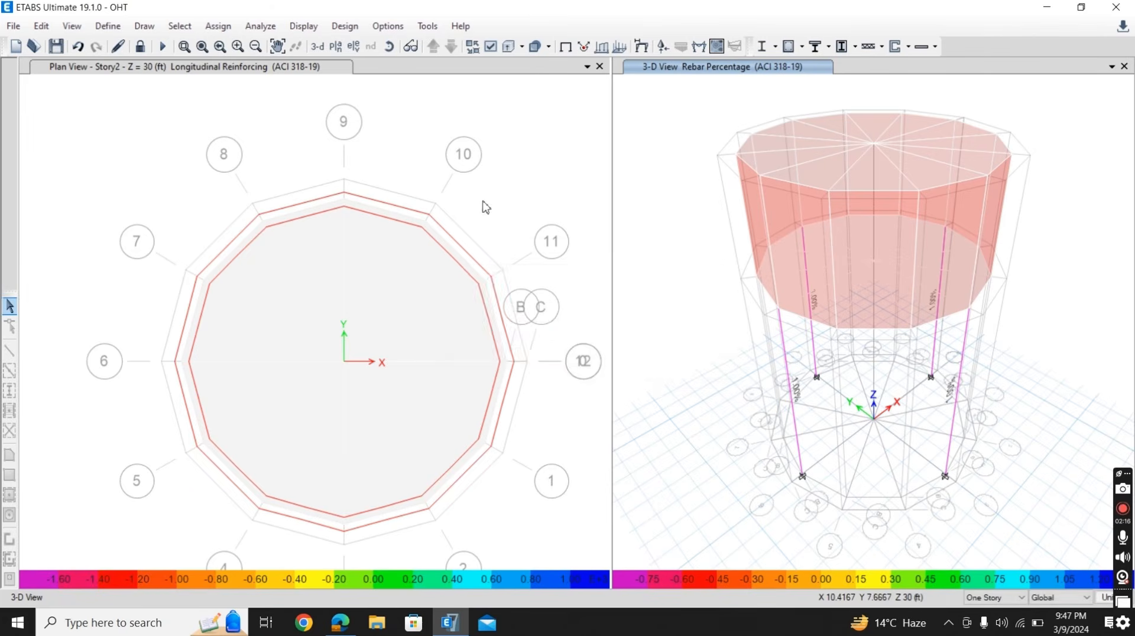
- Verify whether all concrete frame members pass the design check and dismiss the report
{"action": "left_click", "coordinate": [345, 26]}
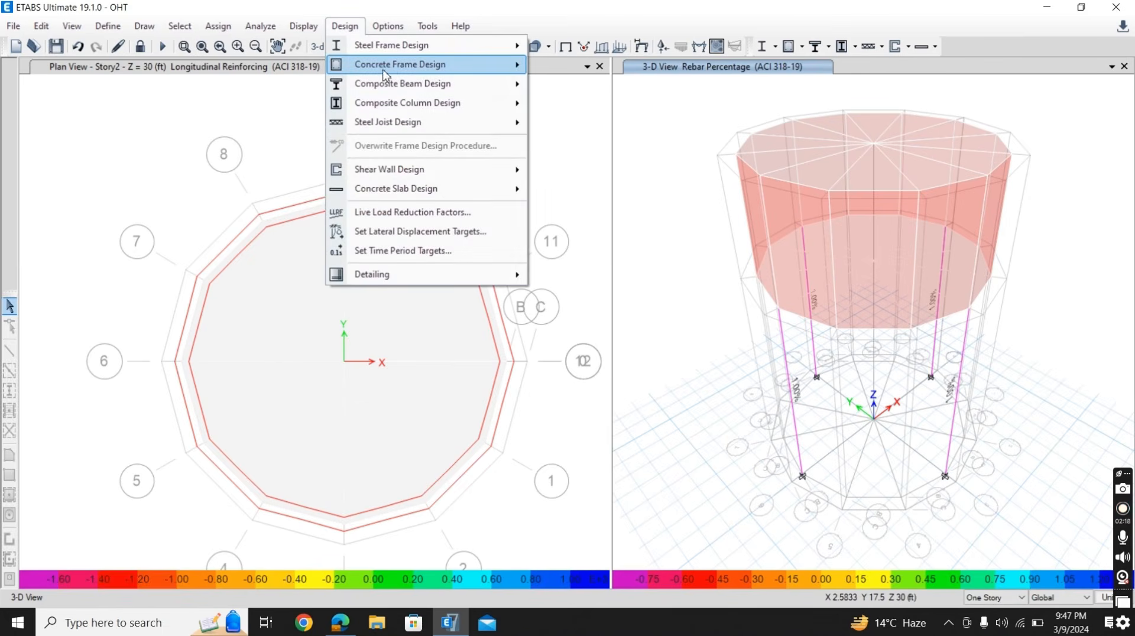
{"action": "mouse_move", "coordinate": [398, 66]}
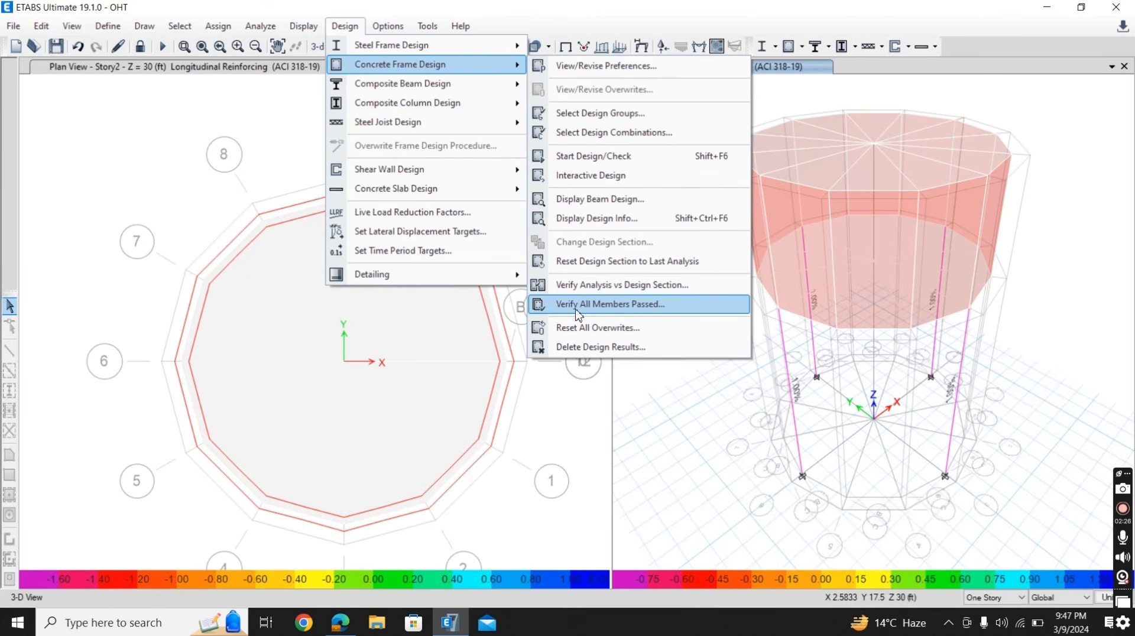
{"action": "left_click", "coordinate": [630, 313]}
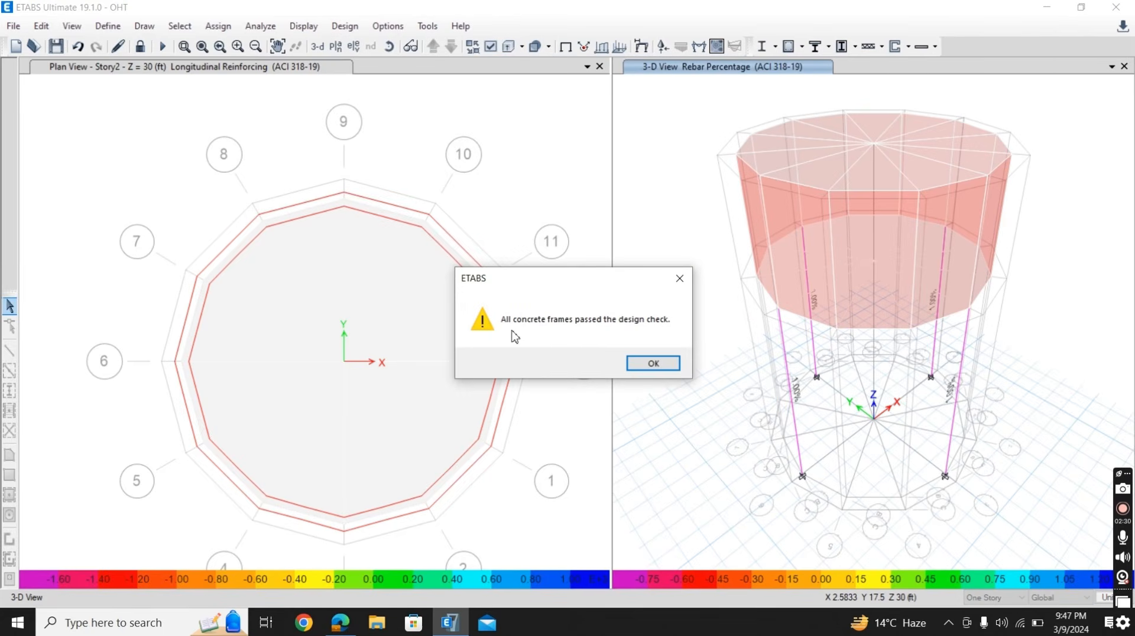
{"action": "left_click", "coordinate": [653, 363]}
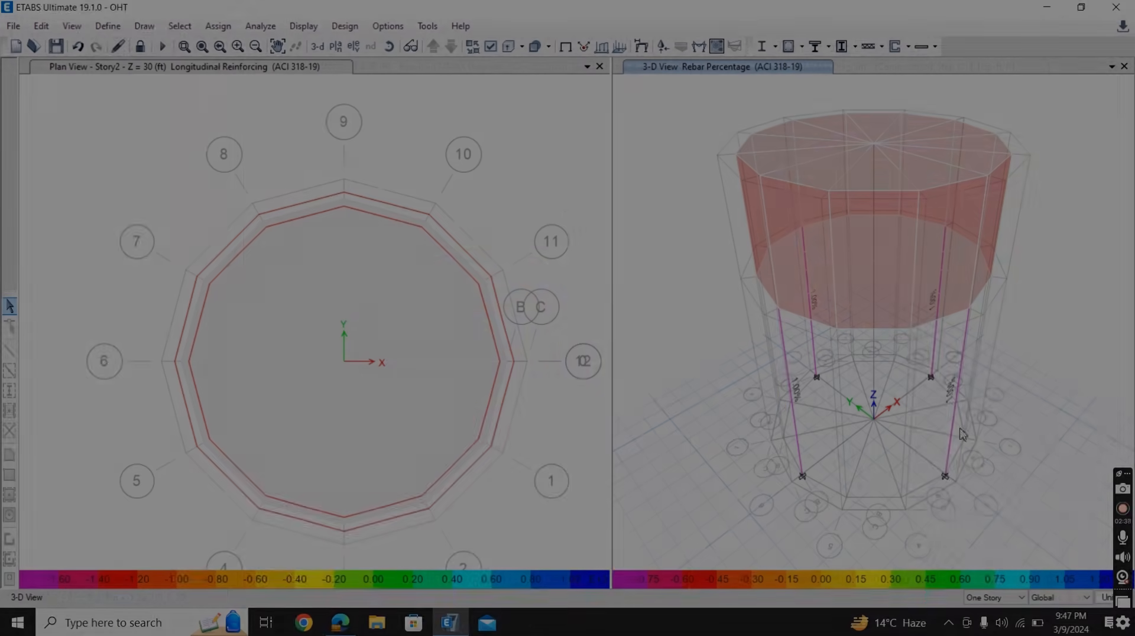